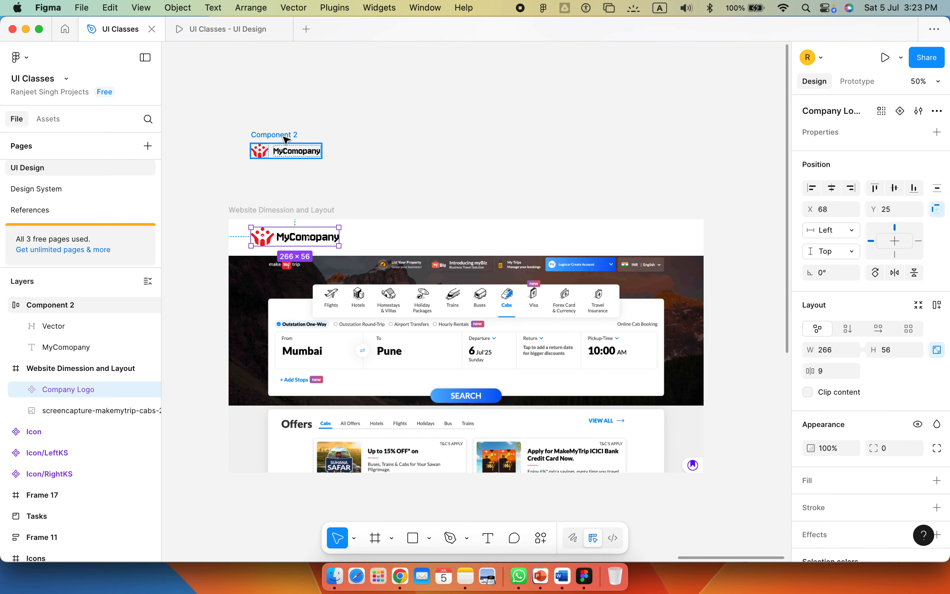
- Delete the spare logo component, Component 2, placed above the Website Dimession and Layout frame
click(283, 138)
key(Delete)
scroll(449, 280, down, 5)
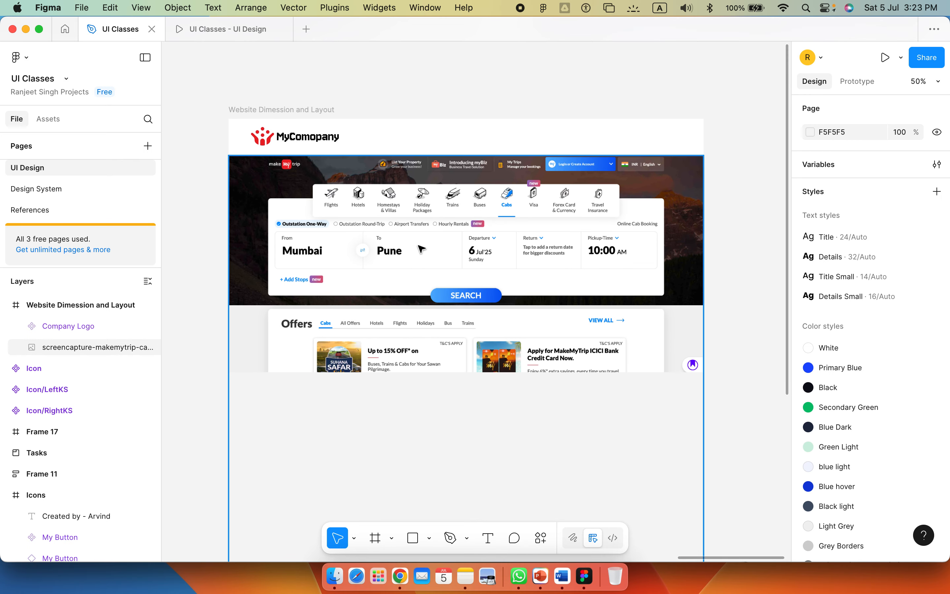
- Examine the company logo and the empty header area beside it against the header of the reference screenshot
key(z)
drag(229, 98, 545, 268)
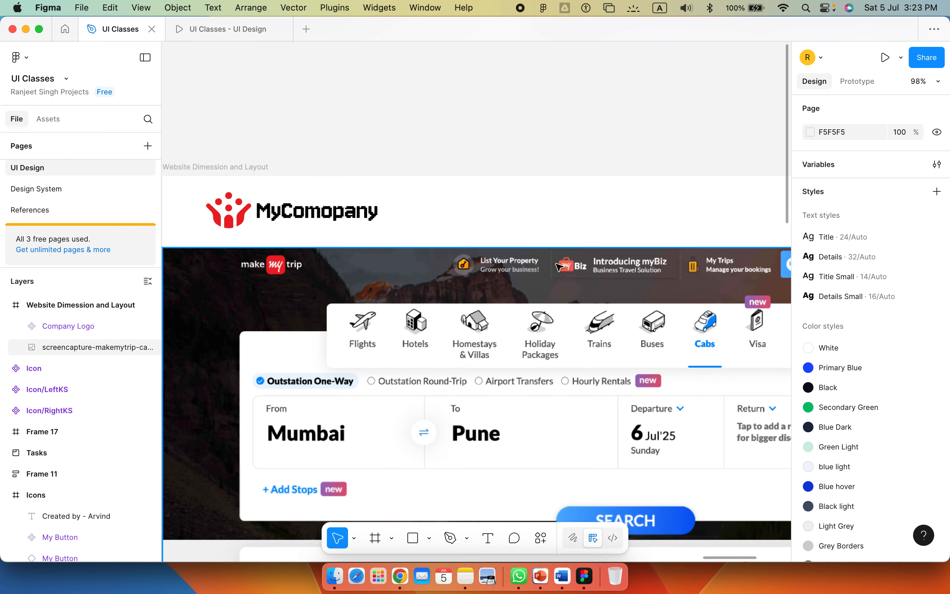
scroll(471, 292, down, 2)
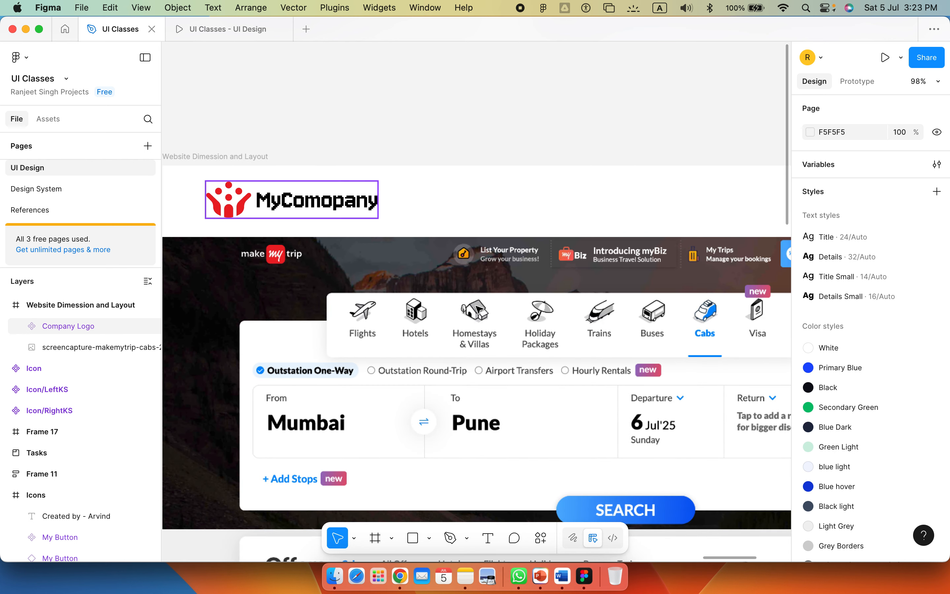
click(251, 211)
scroll(432, 275, left, 5)
scroll(432, 275, down, 2)
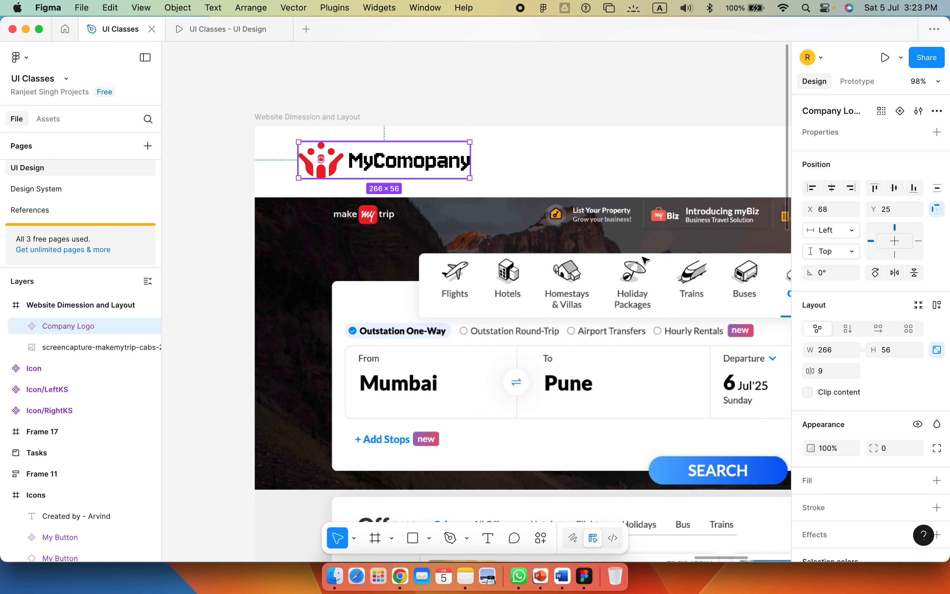
scroll(471, 275, right, 5)
key(z)
drag(395, 95, 569, 309)
scroll(535, 410, down, 2)
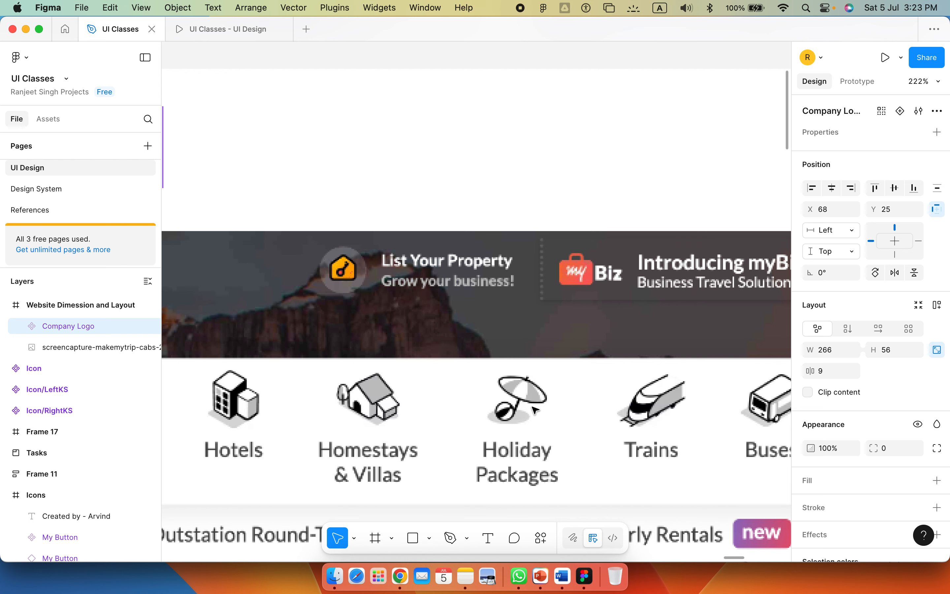
click(392, 157)
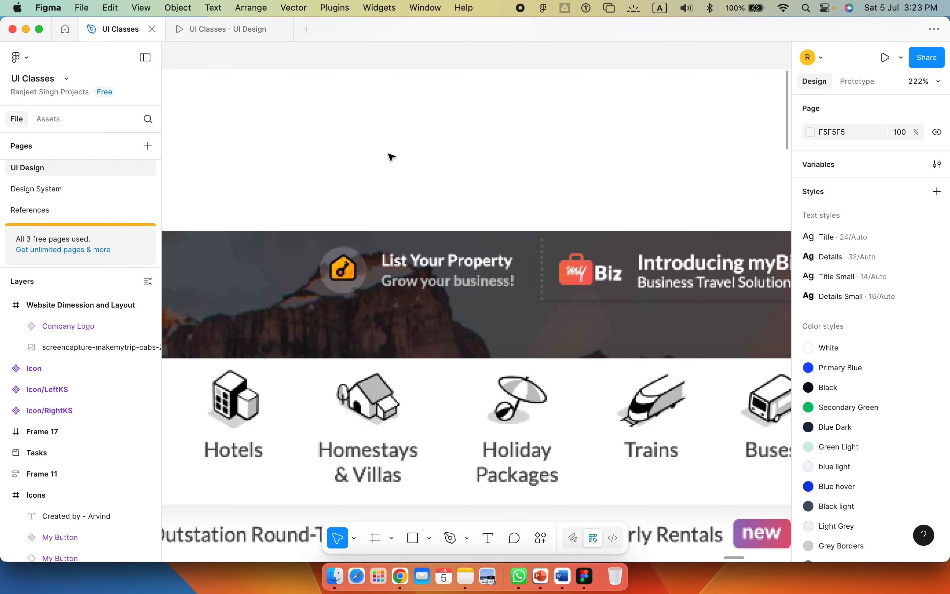
key(minus)
key(minus)
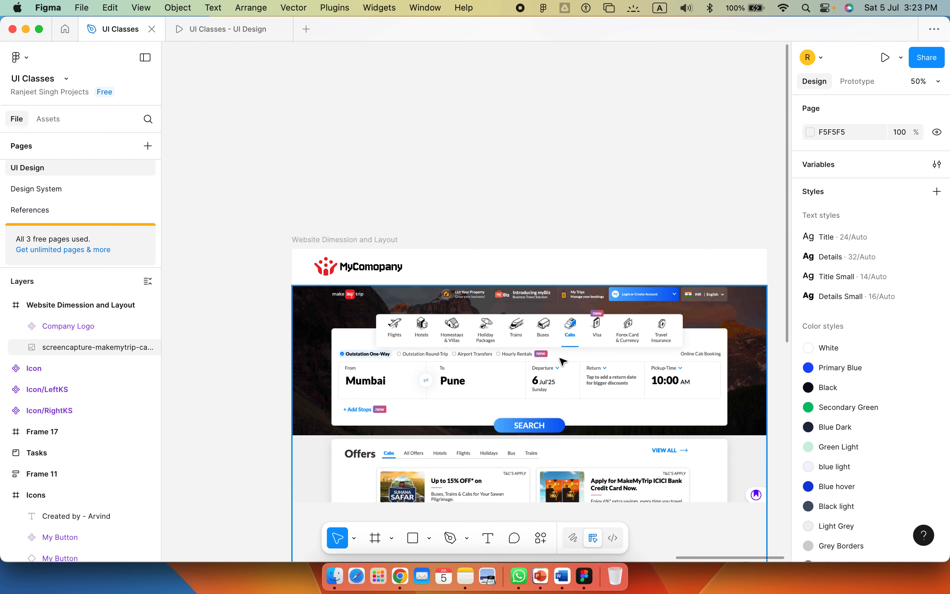
- Move the reference screenshot down inside the layout frame to Y 185, making the white header area taller
click(555, 318)
drag(554, 317, 555, 340)
scroll(576, 348, right, 3)
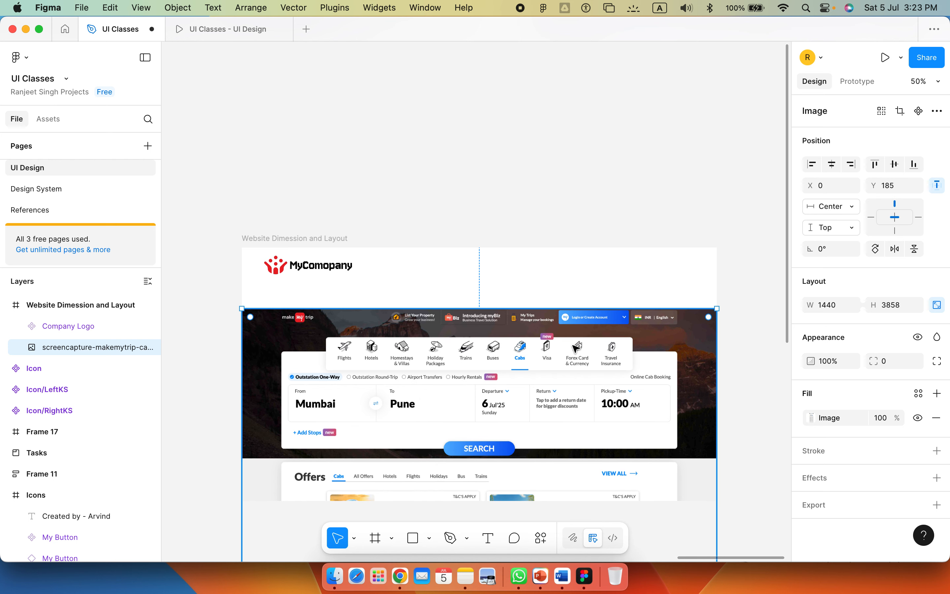
- Examine the header links in the reference screenshot and on the live MakeMyTrip page in Chrome, trying the List Your Property link
key(z)
drag(236, 179, 733, 340)
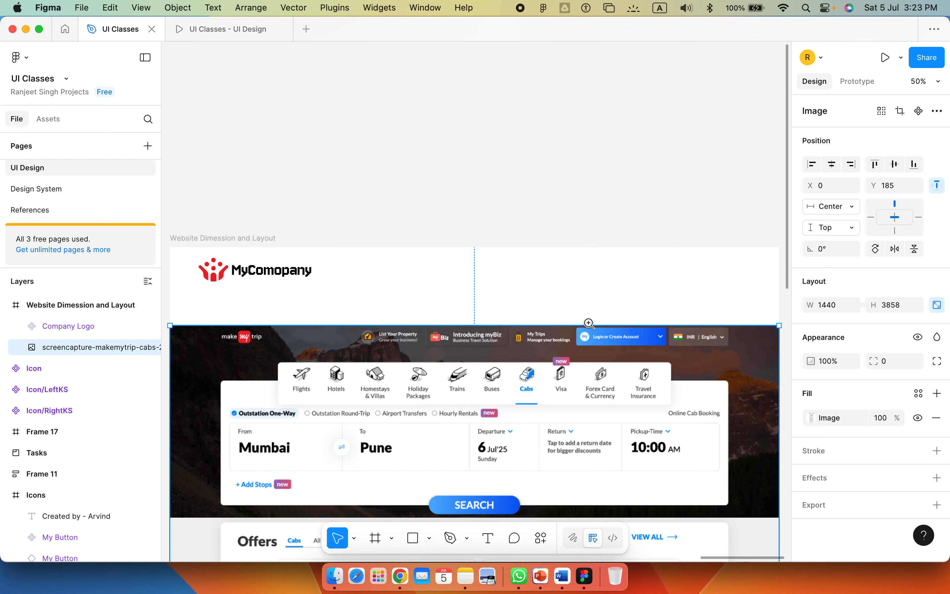
scroll(499, 318, down, 5)
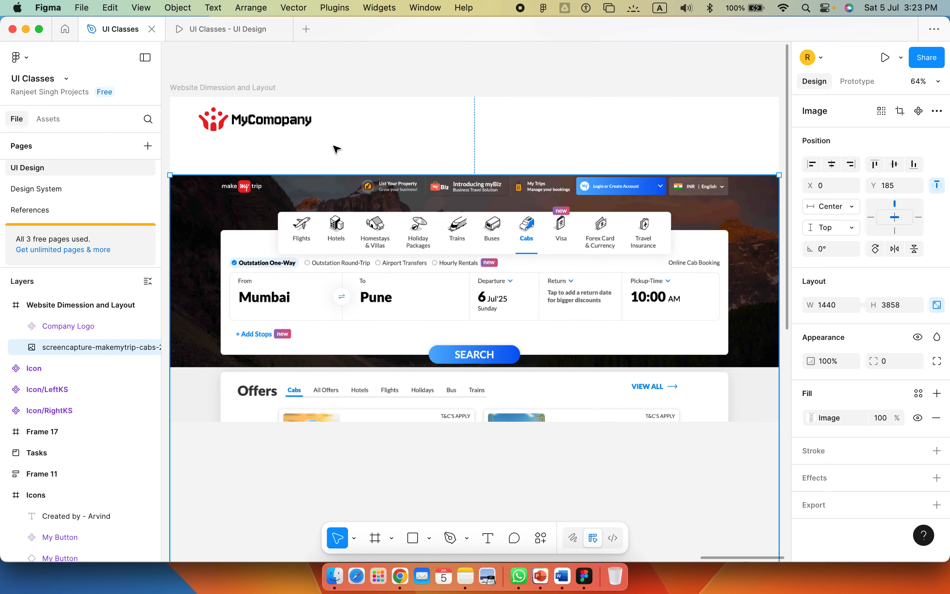
drag(334, 145, 753, 307)
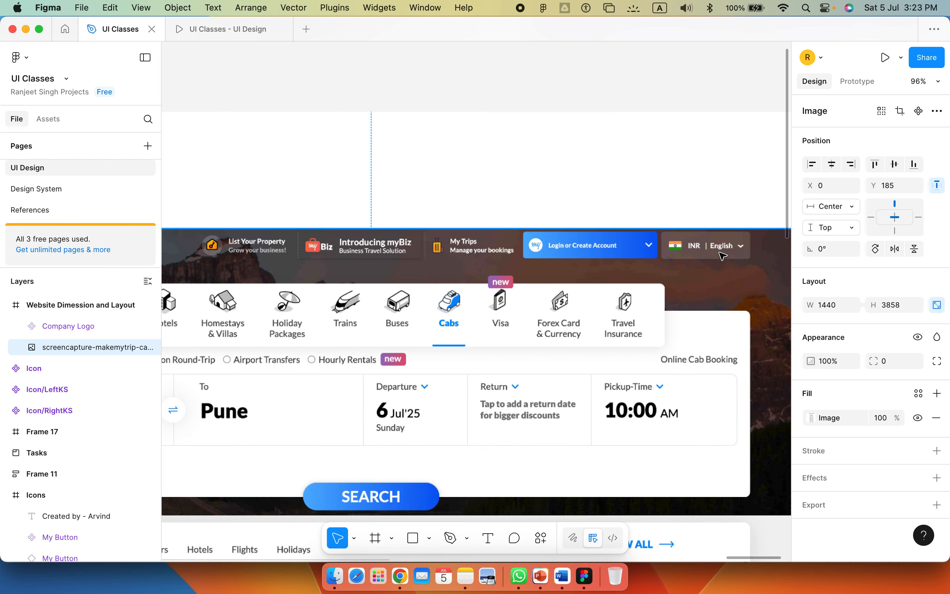
scroll(592, 253, left, 5)
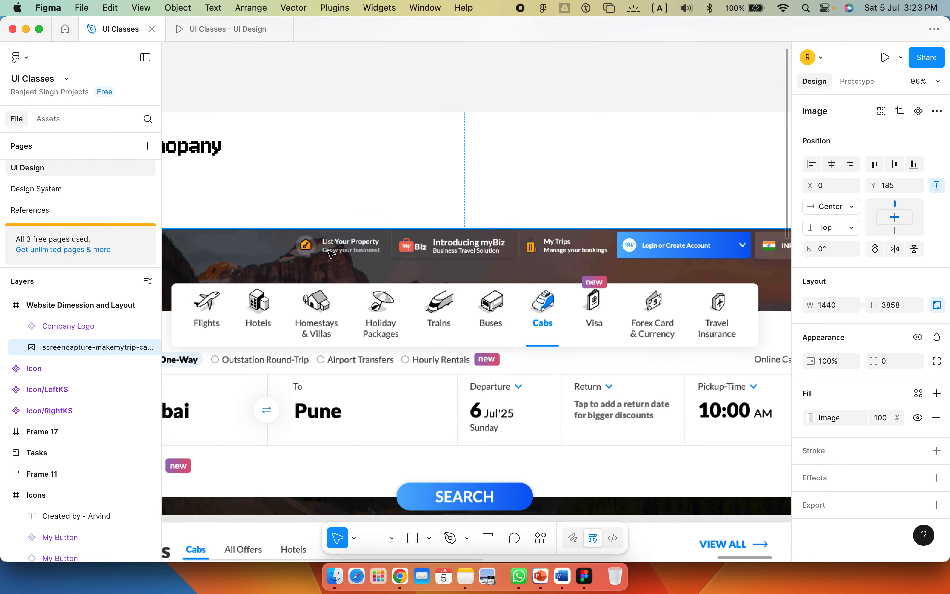
key(super+Tab)
key(super+Tab)
key(super+Tab)
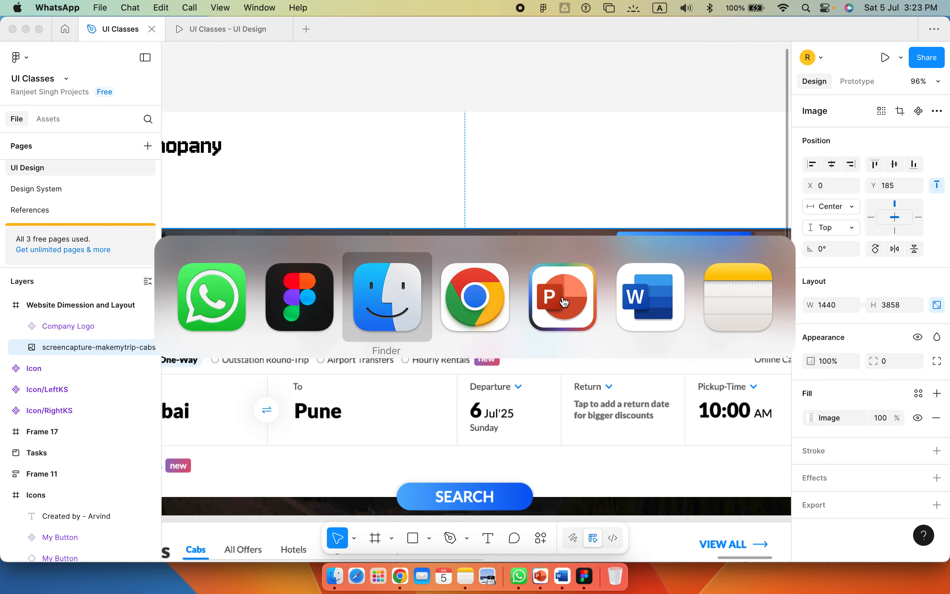
key(super+Tab)
key(super+Tab)
click(463, 301)
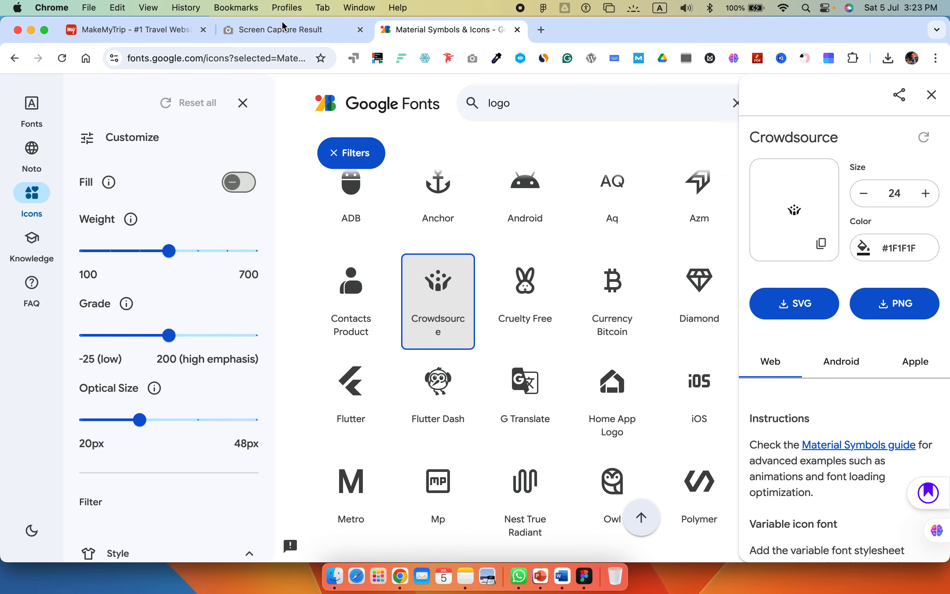
key(super+1)
mouse_move(472, 94)
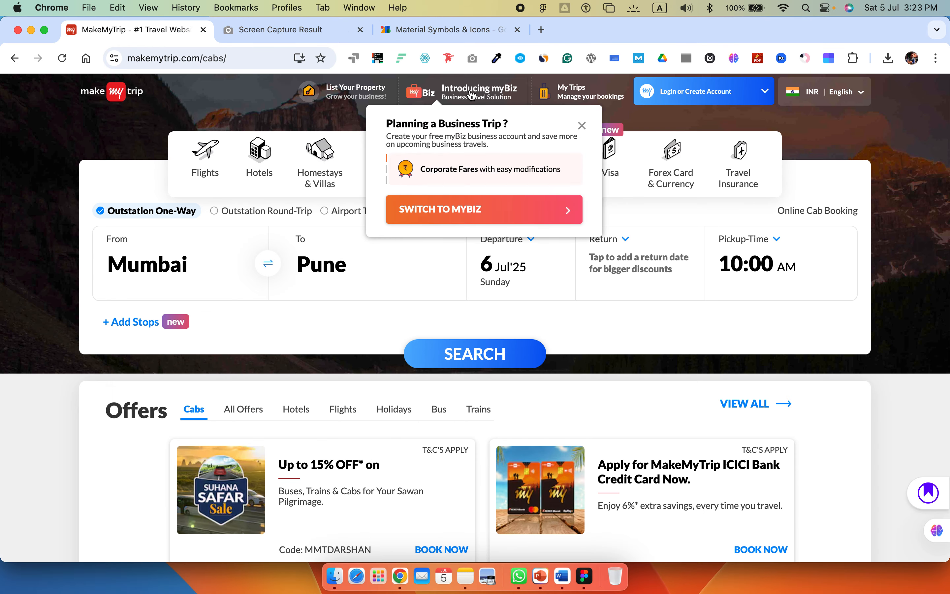
click(351, 99)
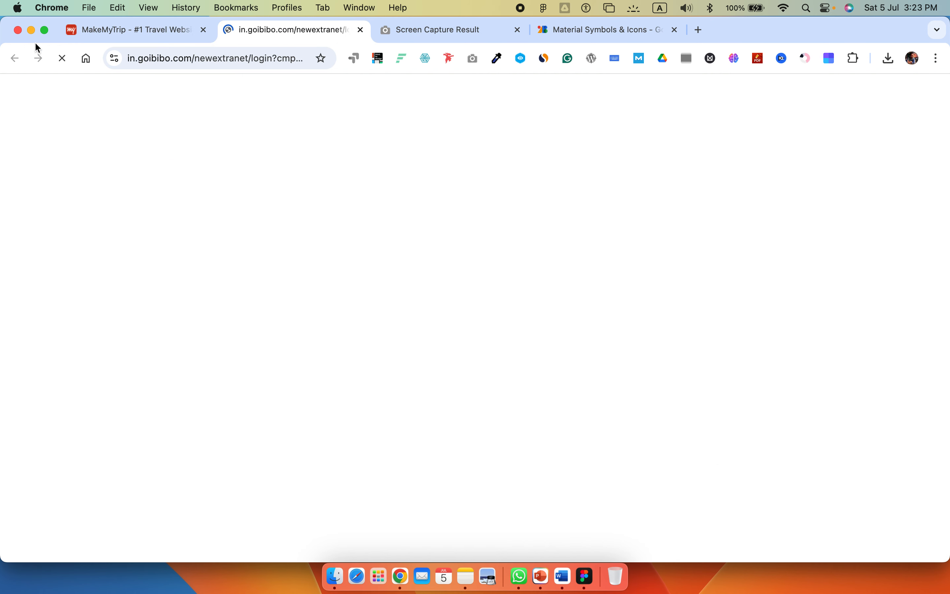
click(138, 30)
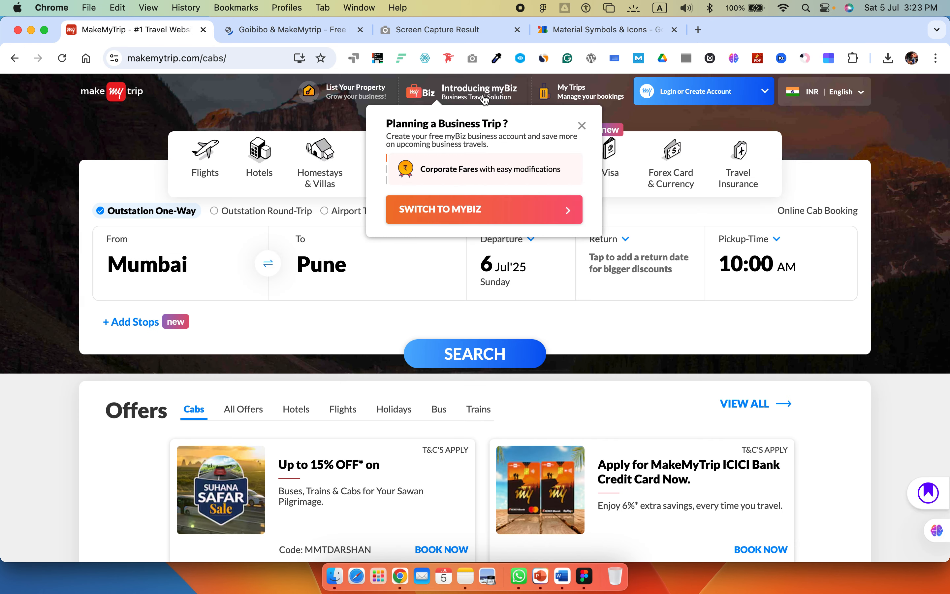
mouse_move(475, 101)
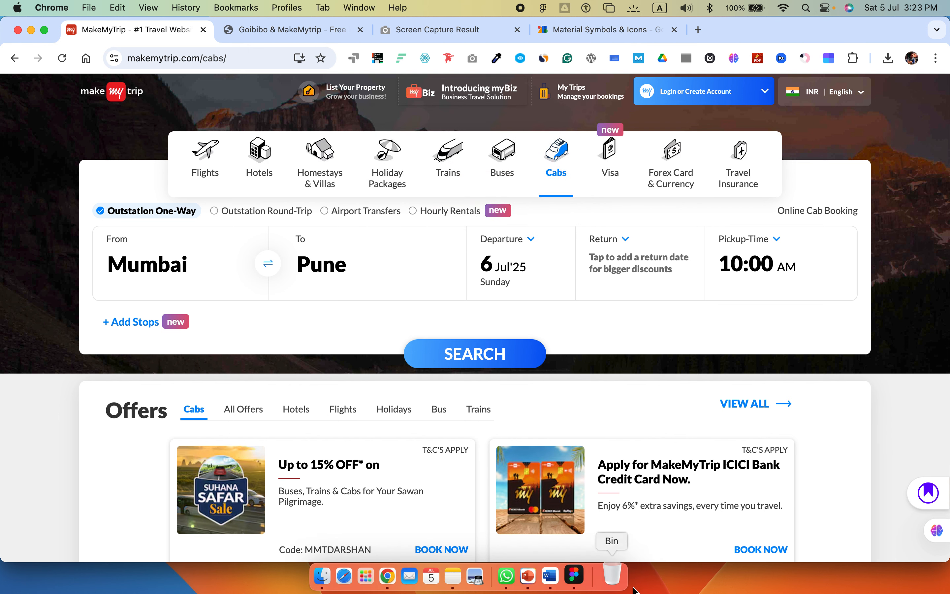
- Switch back to Figma and add the text "Button Title" in the white header area above the reference's List Your Property link
click(585, 588)
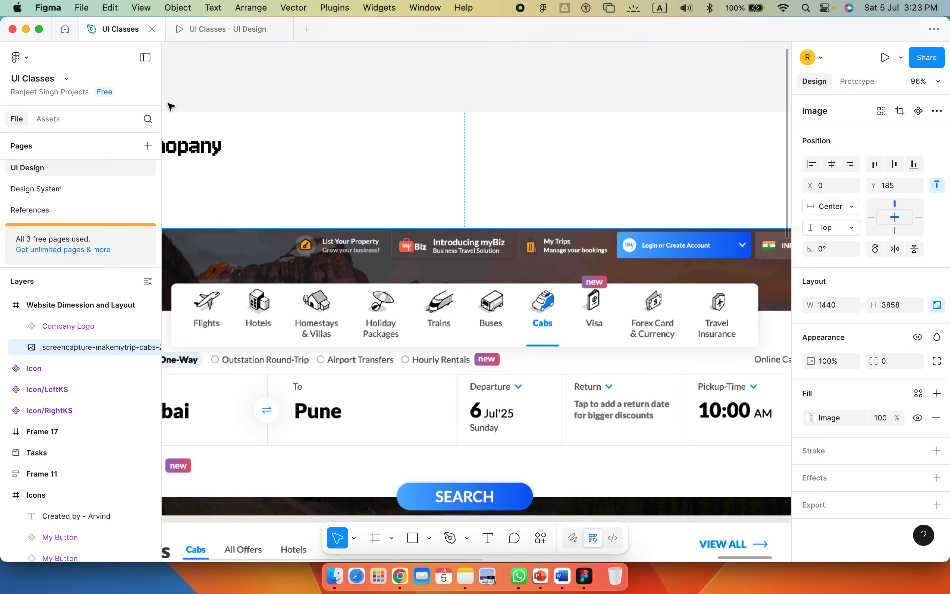
drag(169, 97, 536, 320)
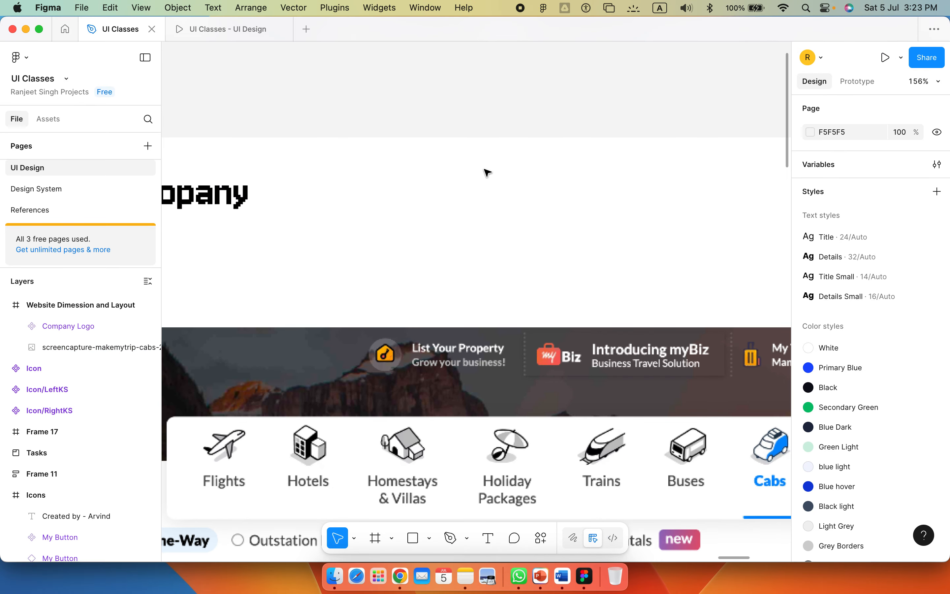
drag(216, 93, 643, 399)
scroll(648, 396, down, 5)
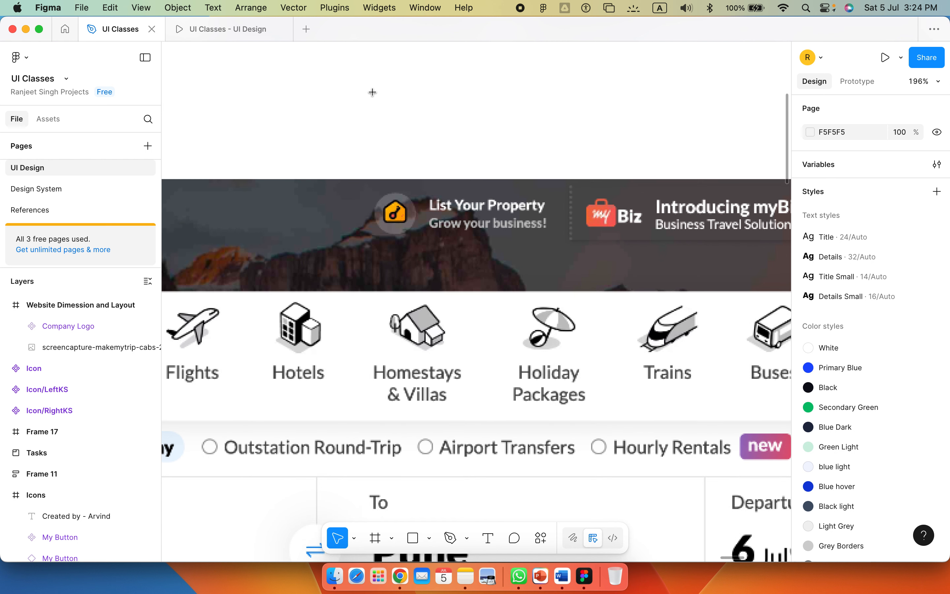
key(t)
click(376, 91)
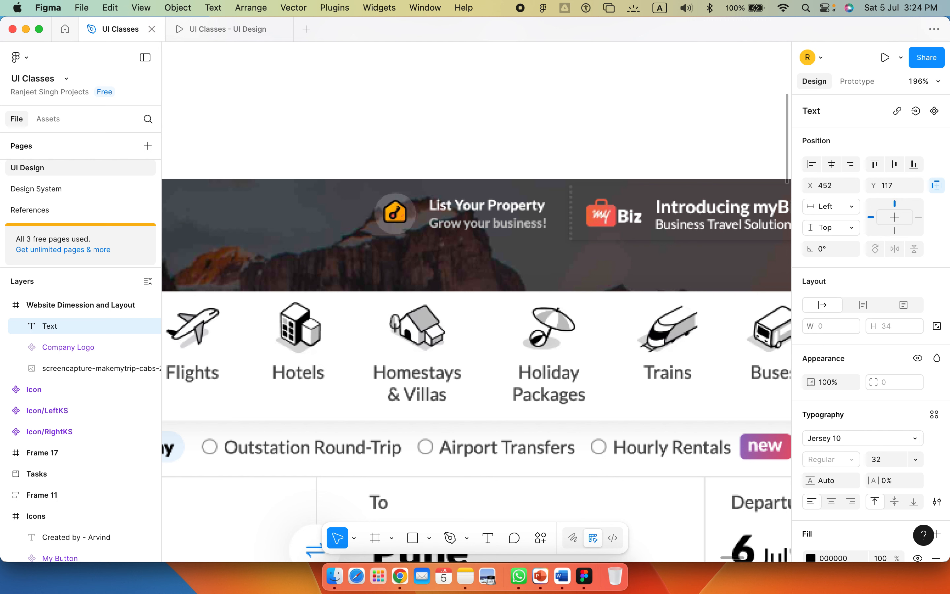
text(Bu)
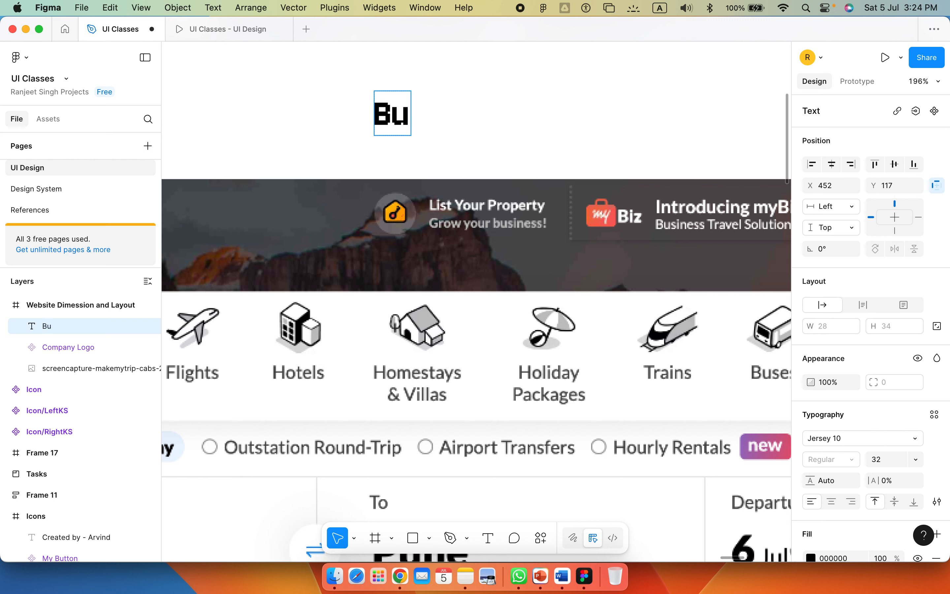
text(tton Title)
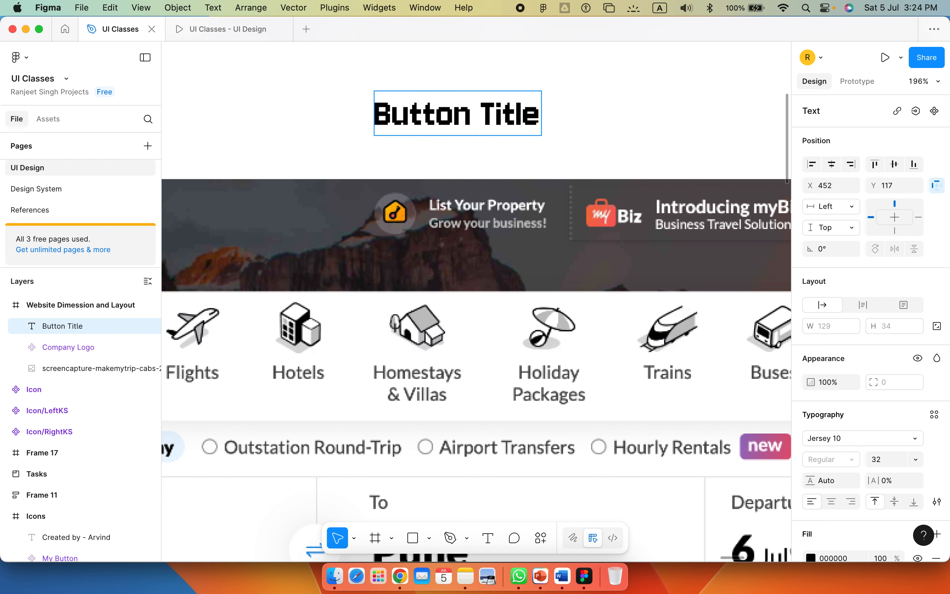
key(Escape)
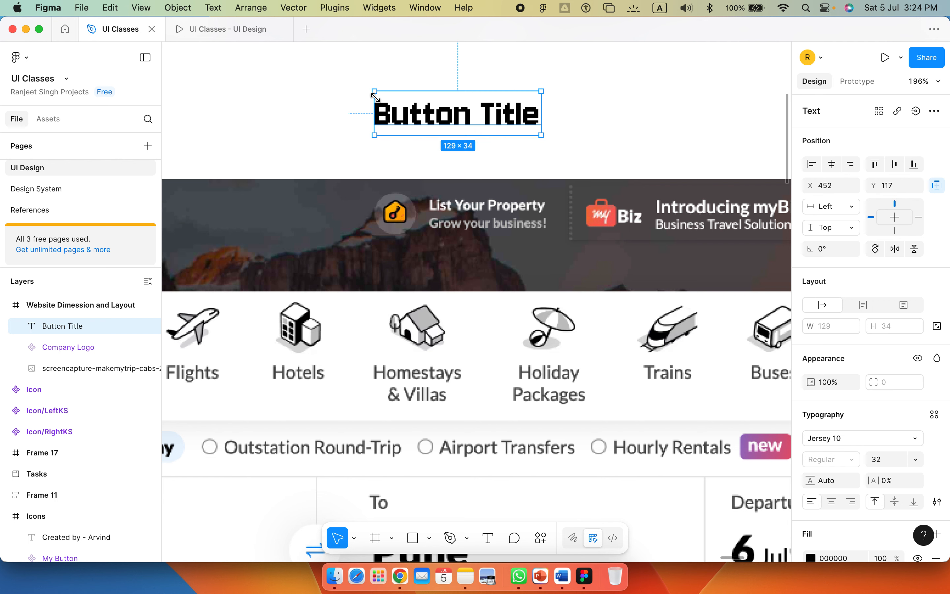
- Format the Button Title text in Inter, Semi Bold, size 14
click(914, 445)
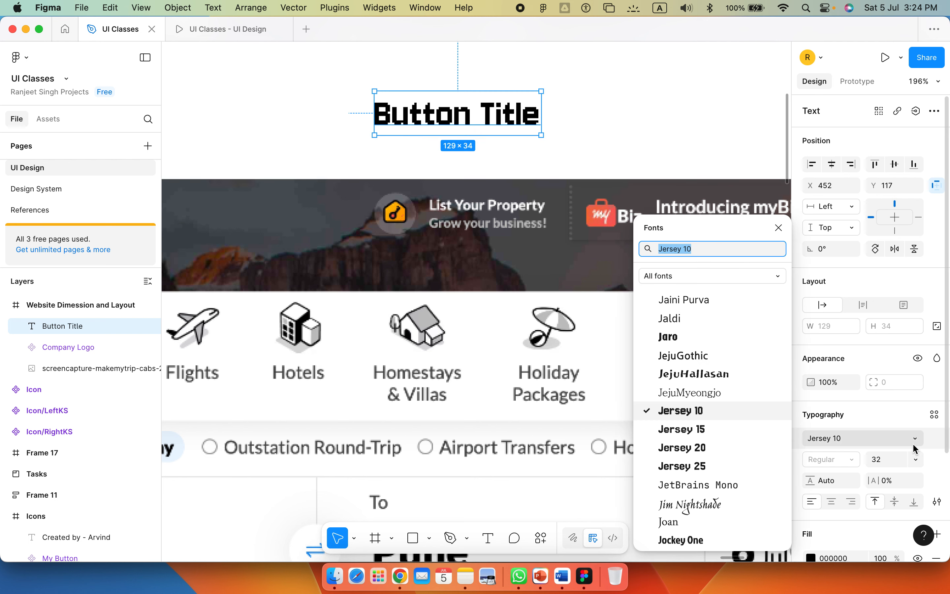
text(int)
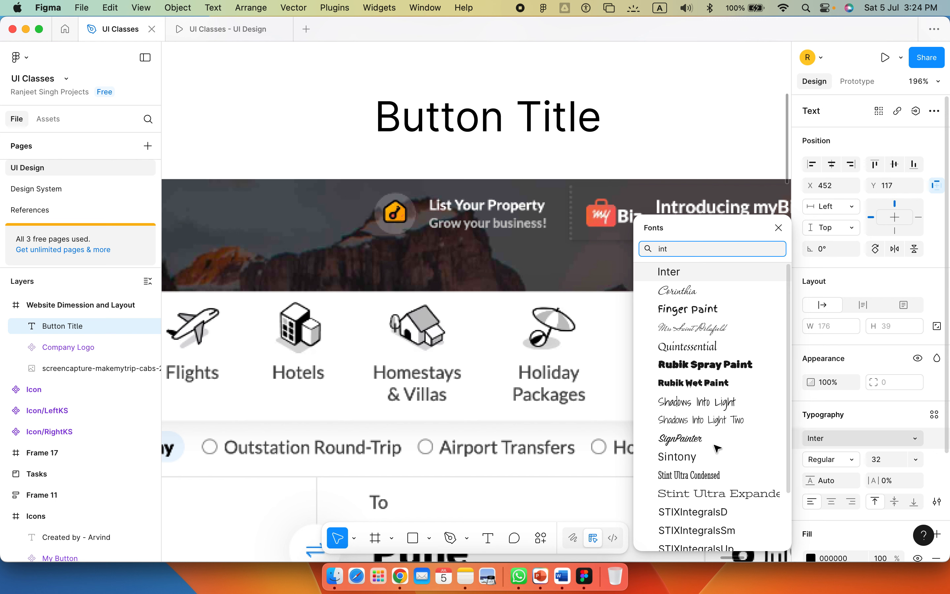
click(672, 272)
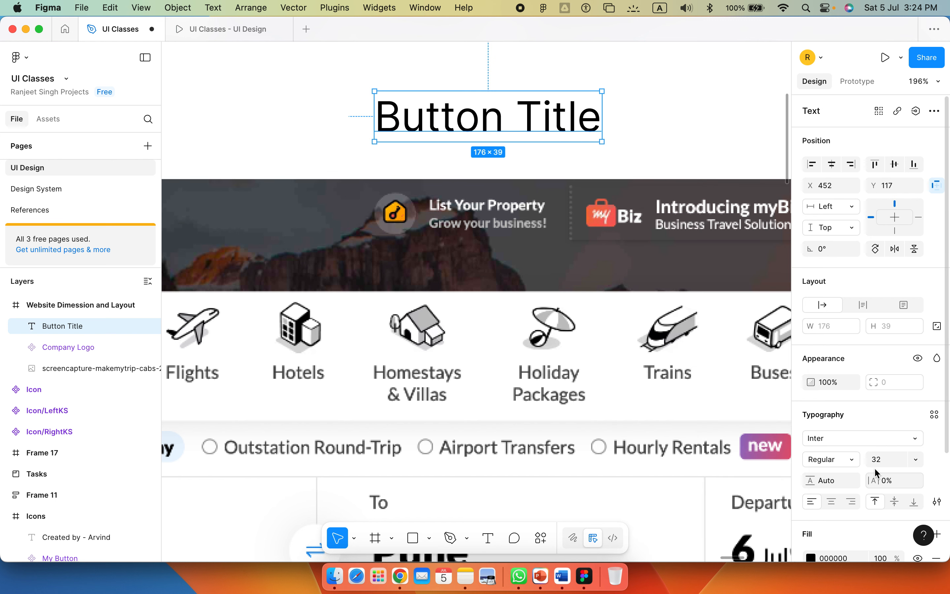
click(917, 460)
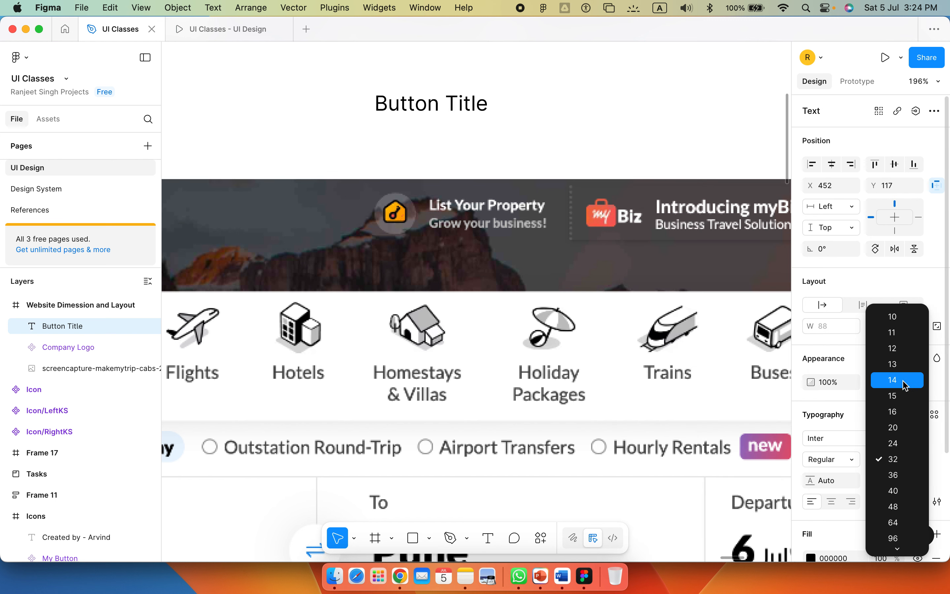
click(894, 412)
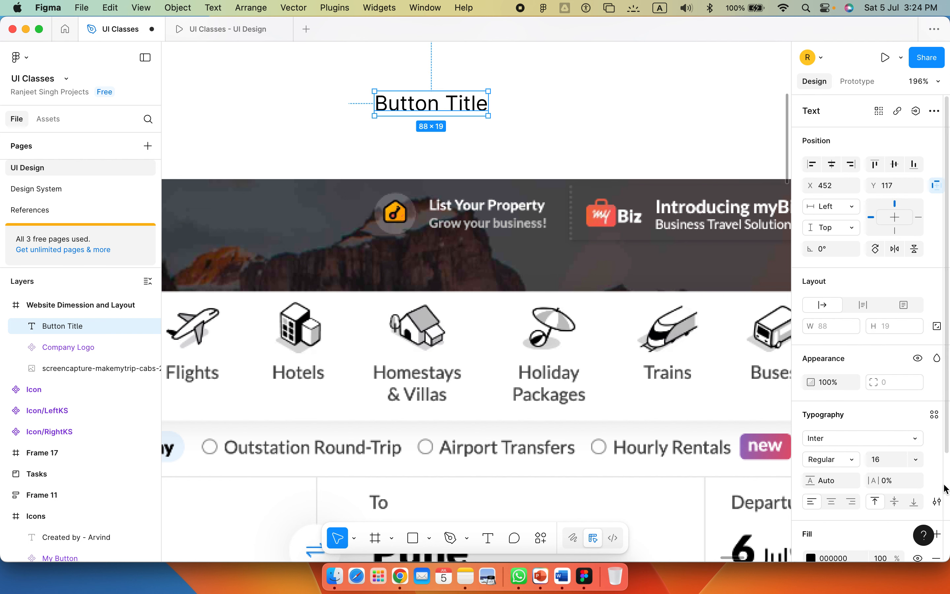
click(919, 464)
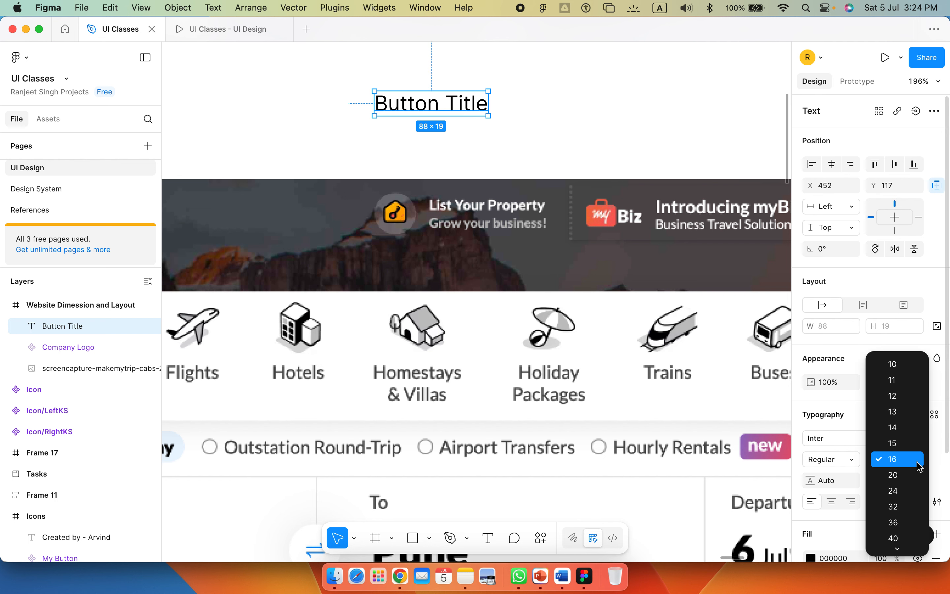
click(913, 433)
click(855, 457)
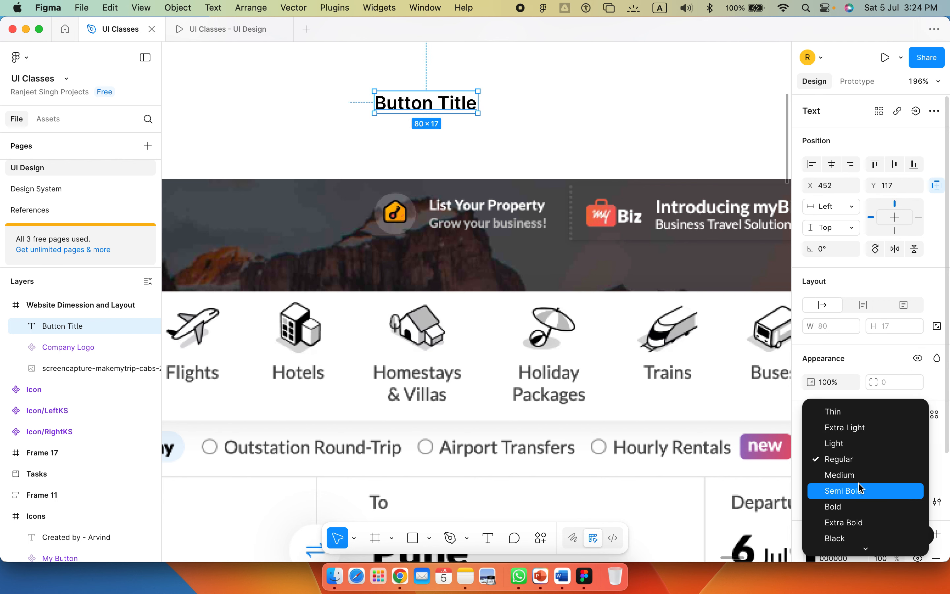
click(861, 489)
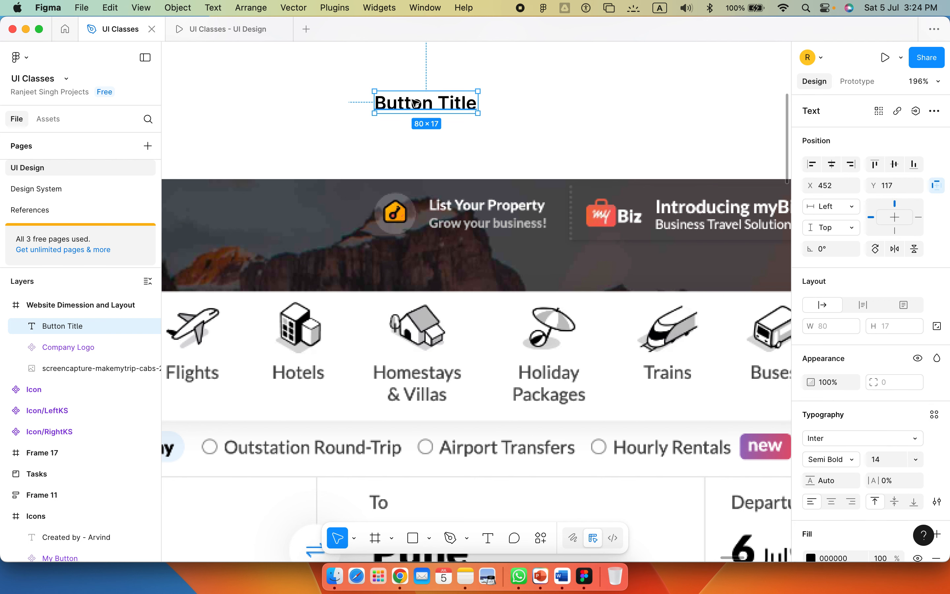
- Duplicate the Button Title text directly beneath itself and change the copy's text to "Subline Here"
mouse_move(392, 103)
mouse_down()
mouse_move(376, 91)
mouse_move(397, 117)
mouse_up()
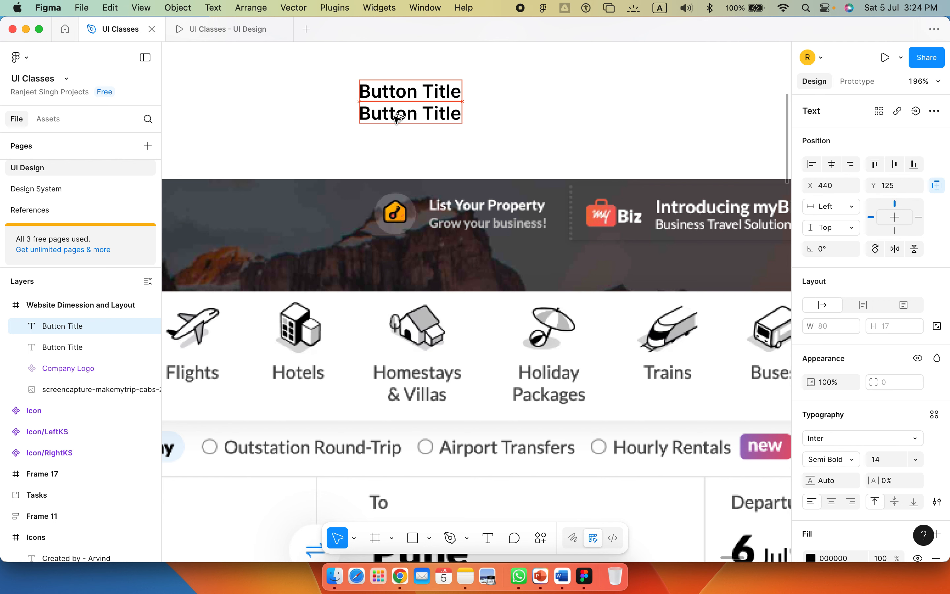
double_click(397, 117)
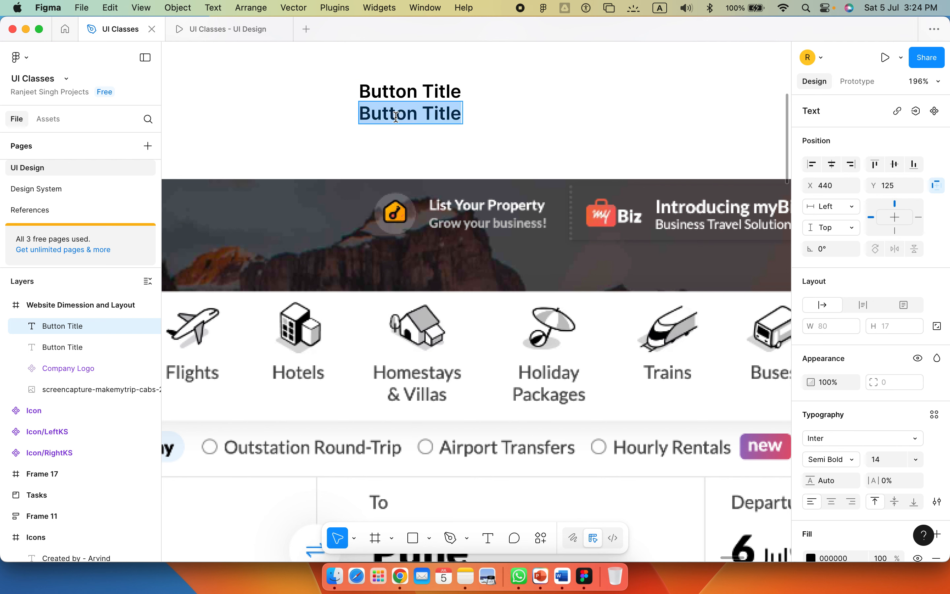
text(Sub)
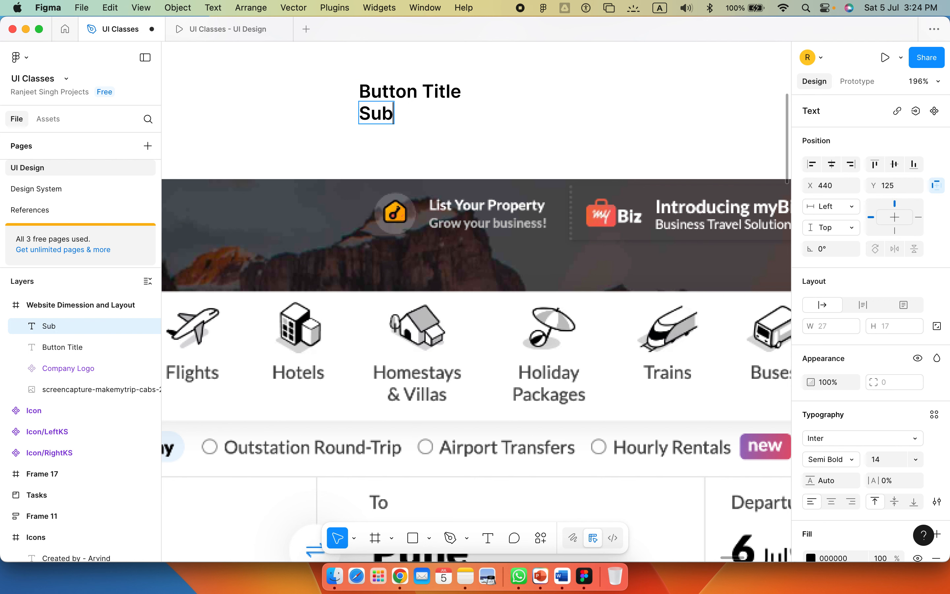
text(line )
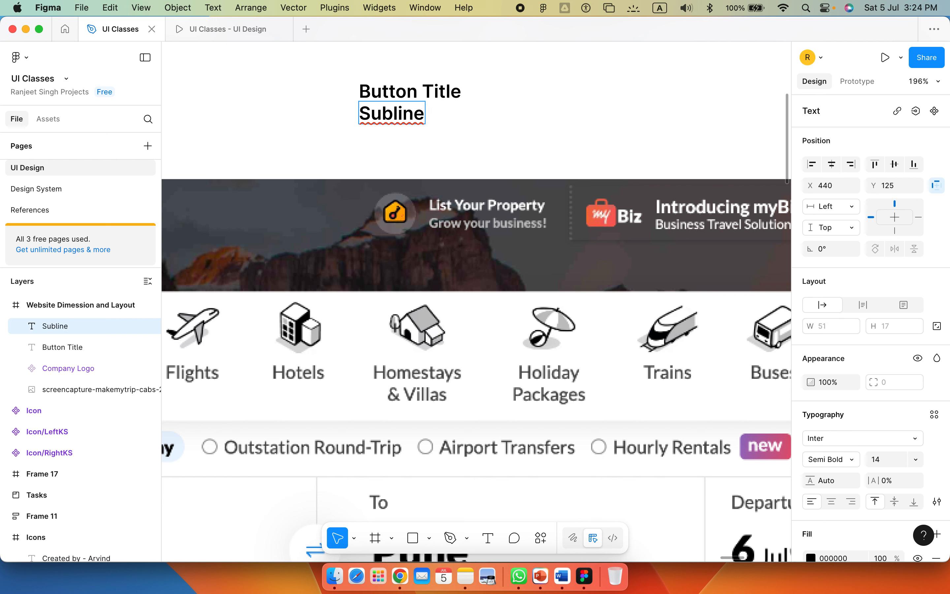
text(Here)
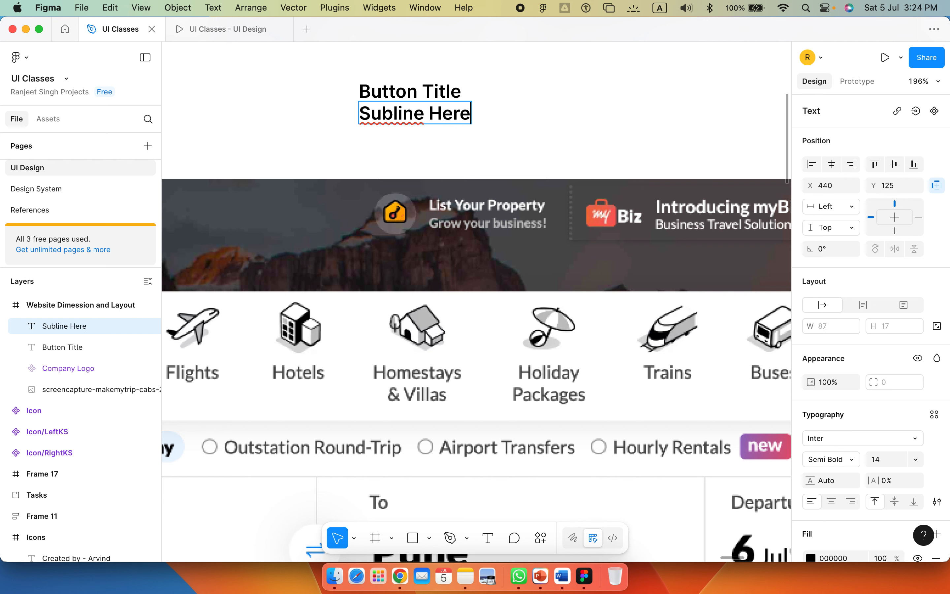
key(Escape)
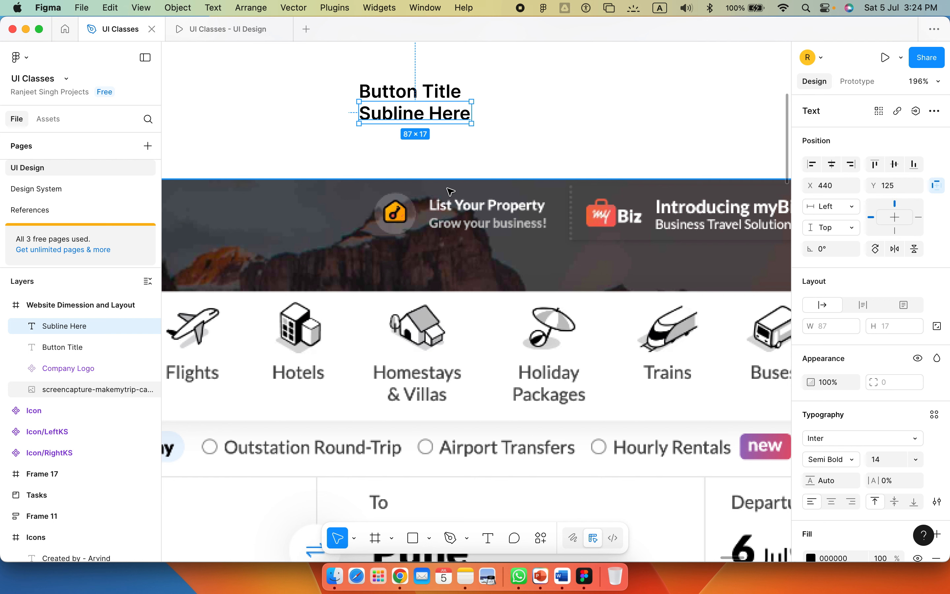
- Set the font size of the Subline Here text to 12
click(434, 93)
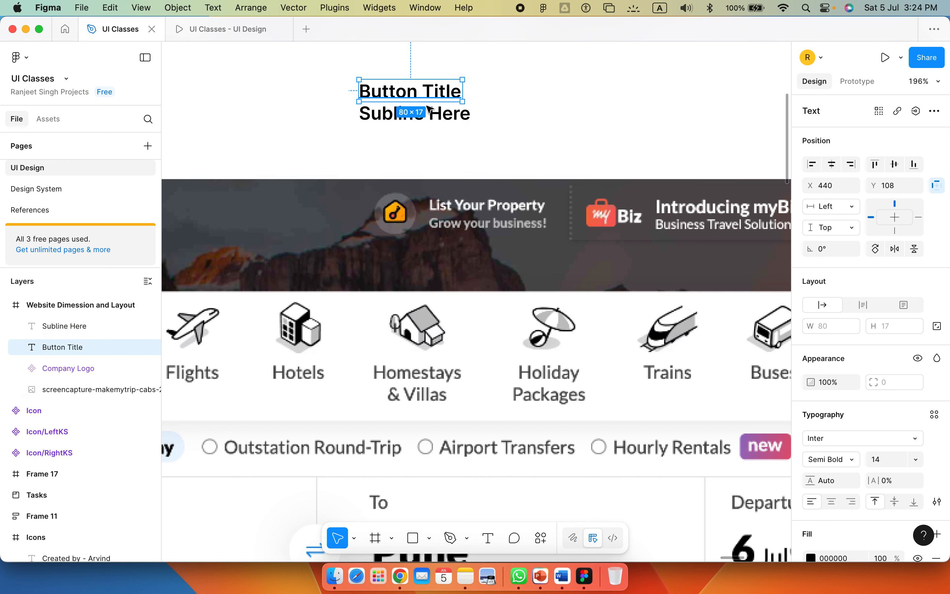
drag(432, 114, 438, 118)
click(914, 458)
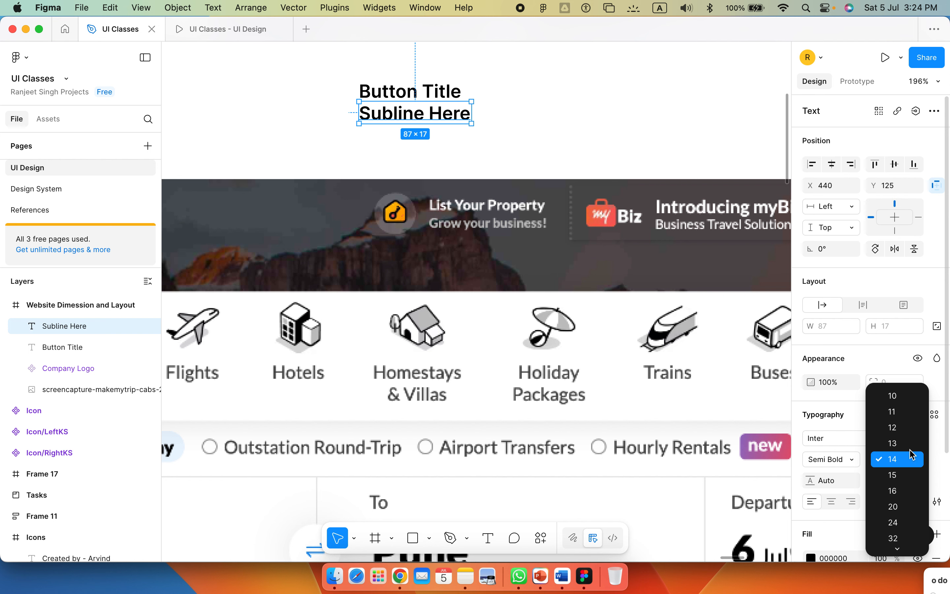
click(894, 429)
- Apply the Secondary Color Text library style as the fill of the Subline Here text
scroll(890, 442, down, 4)
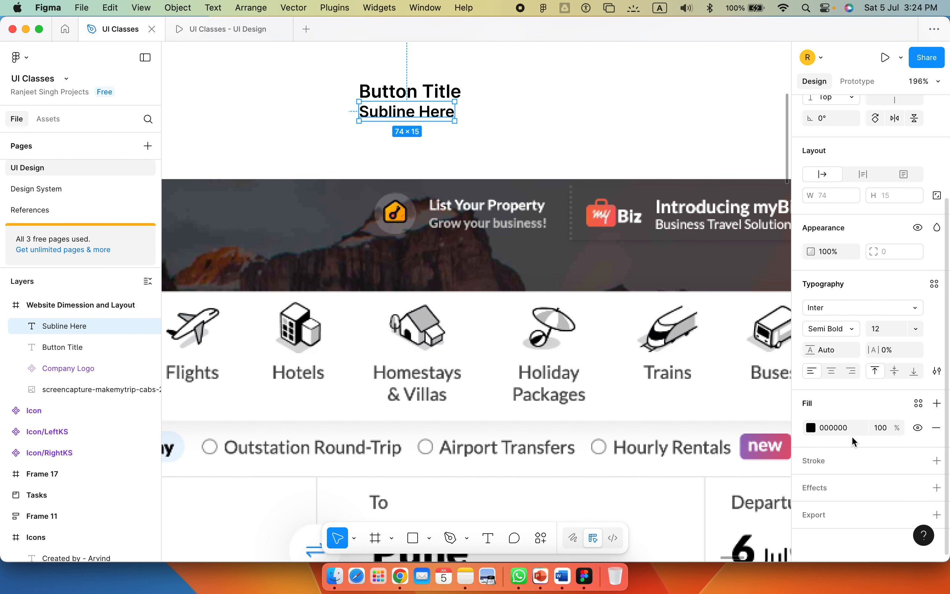
click(920, 404)
scroll(709, 474, down, 5)
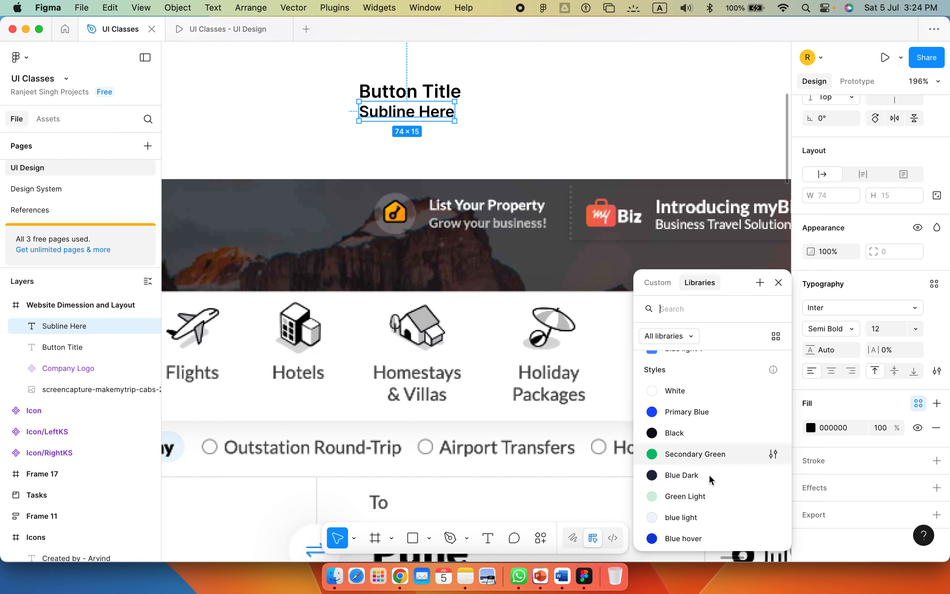
scroll(703, 470, down, 3)
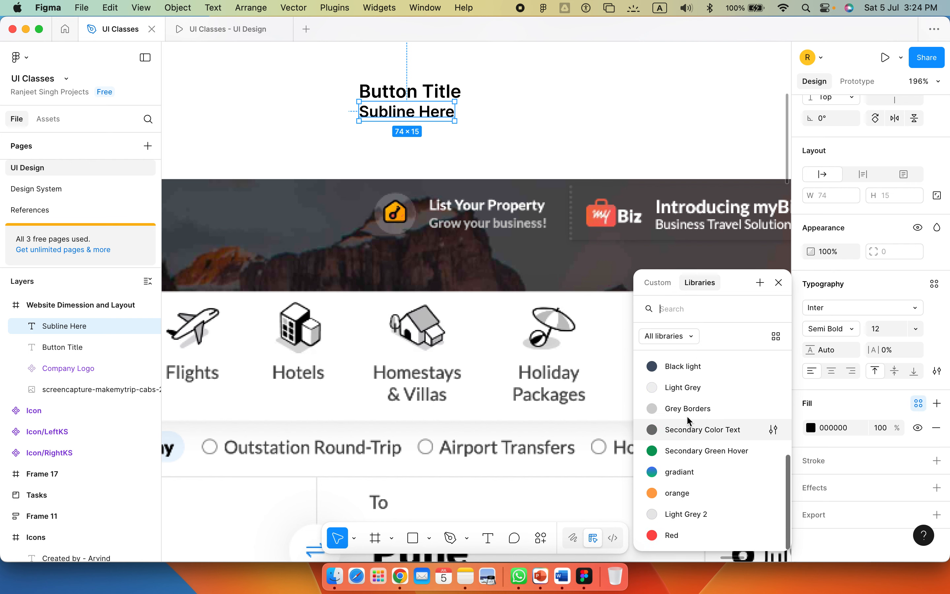
click(690, 429)
scroll(511, 79, down, 2)
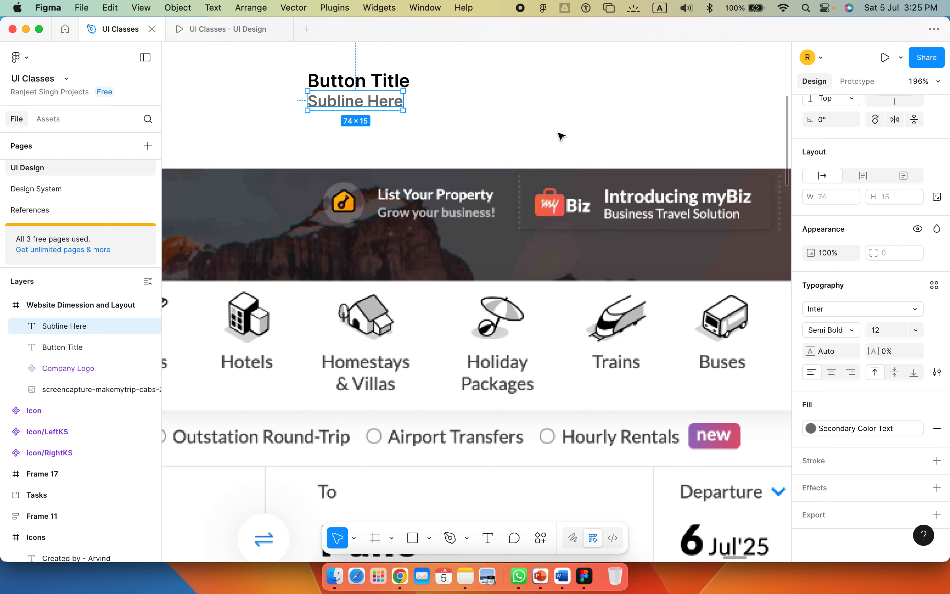
scroll(554, 144, up, 3)
click(578, 181)
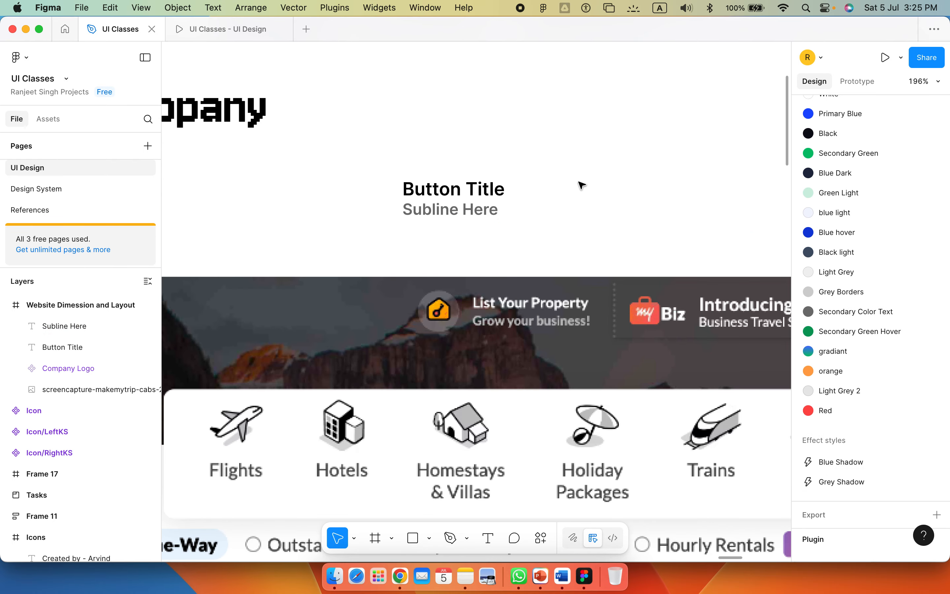
- Detach the fill style from the Subline Here text and set its fill to the lighter grey 9B9B9B
scroll(546, 165, down, 2)
scroll(515, 149, down, 1)
click(470, 130)
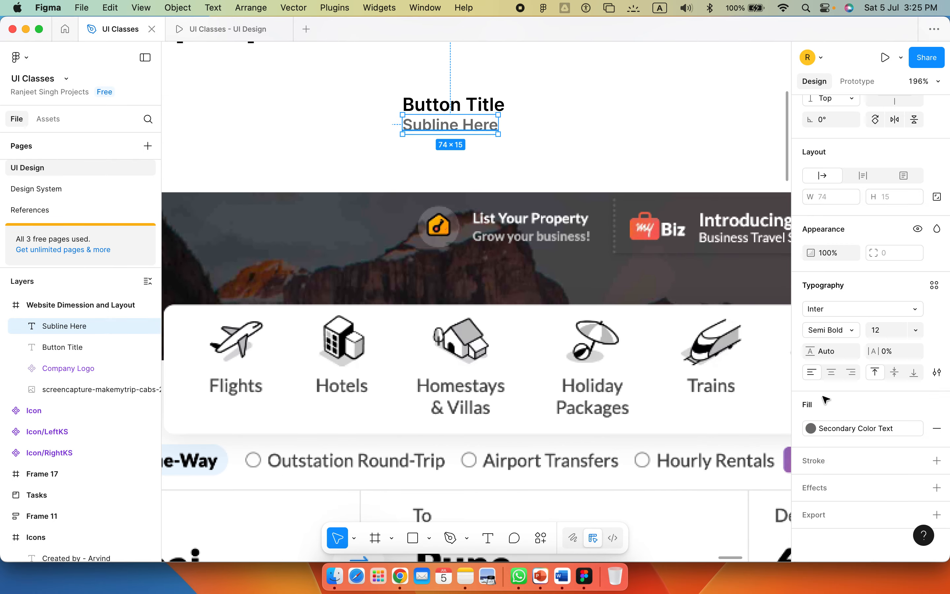
click(919, 429)
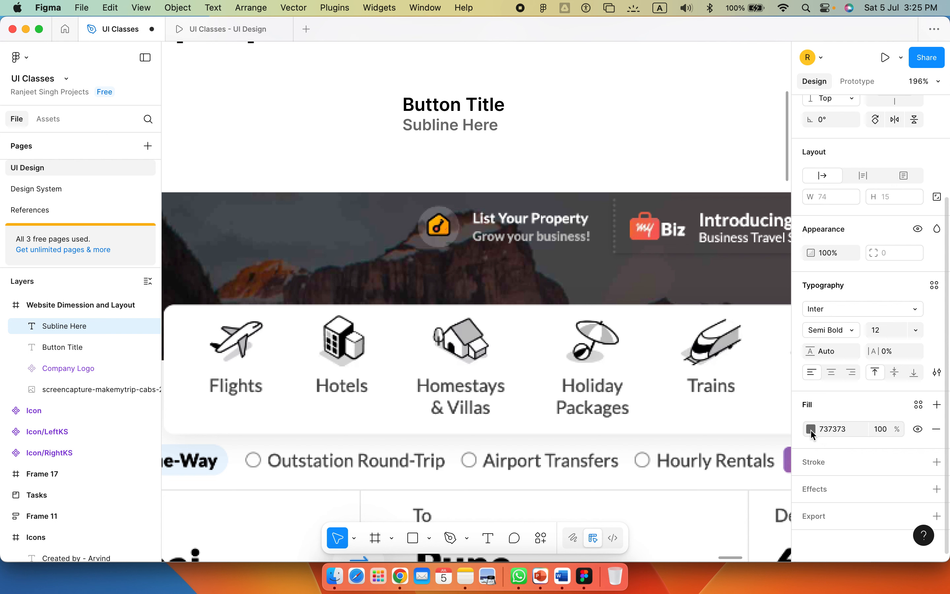
click(811, 429)
drag(652, 345, 636, 331)
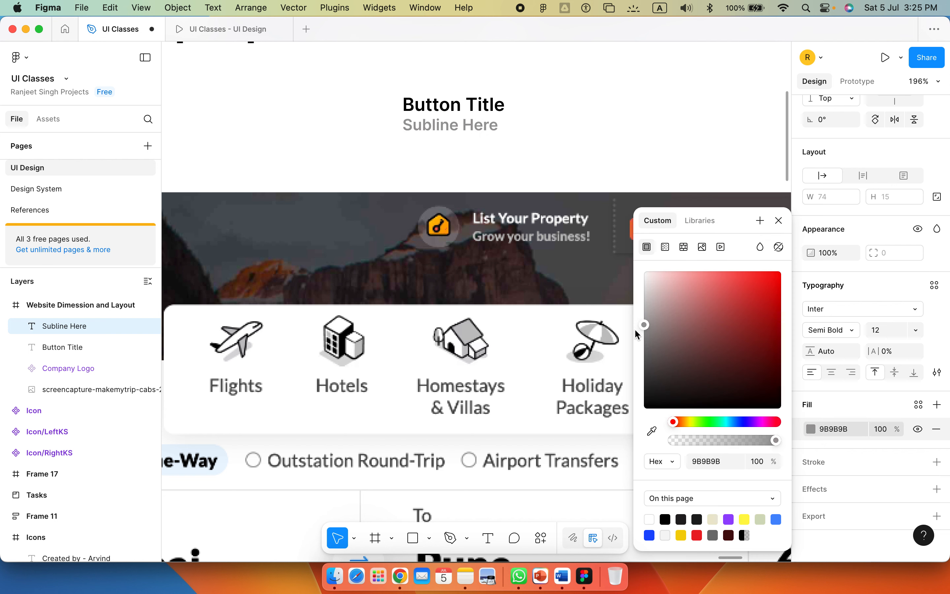
click(779, 221)
click(481, 161)
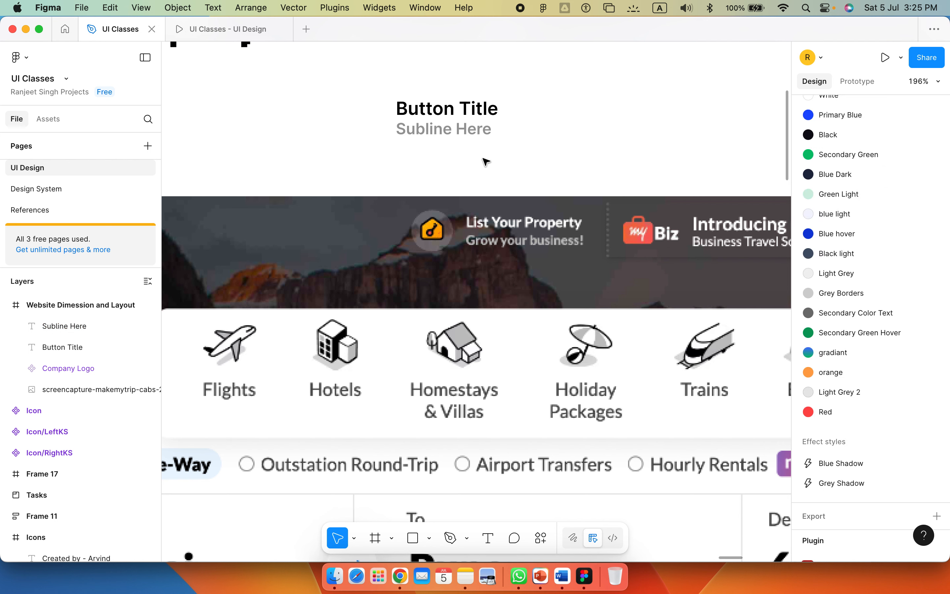
scroll(487, 161, up, 3)
click(441, 171)
shift+click(439, 181)
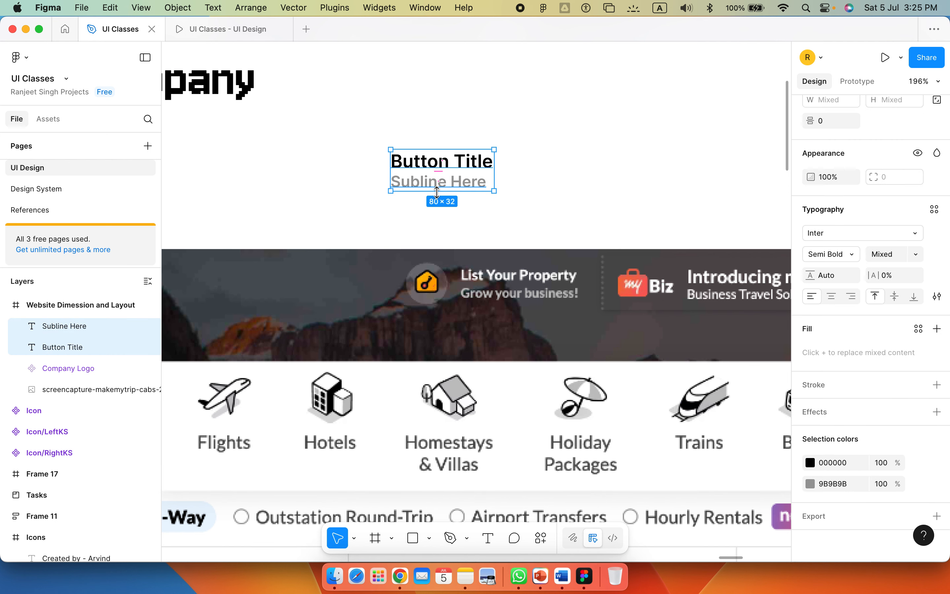
click(334, 181)
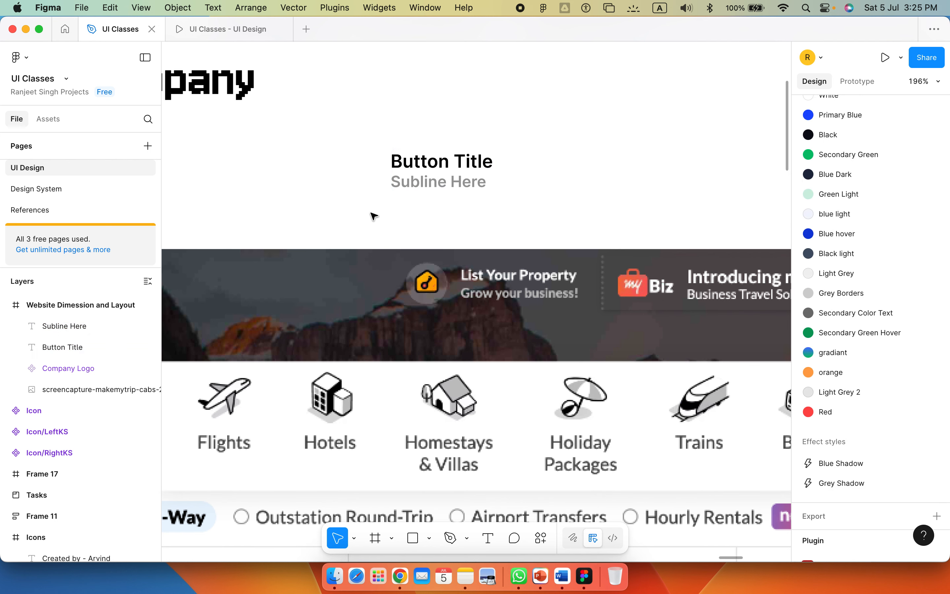
- Draw a circle left of the Button Title and Subline Here texts, size it 40 × 40, and place it at X 389, Y 105
key(o)
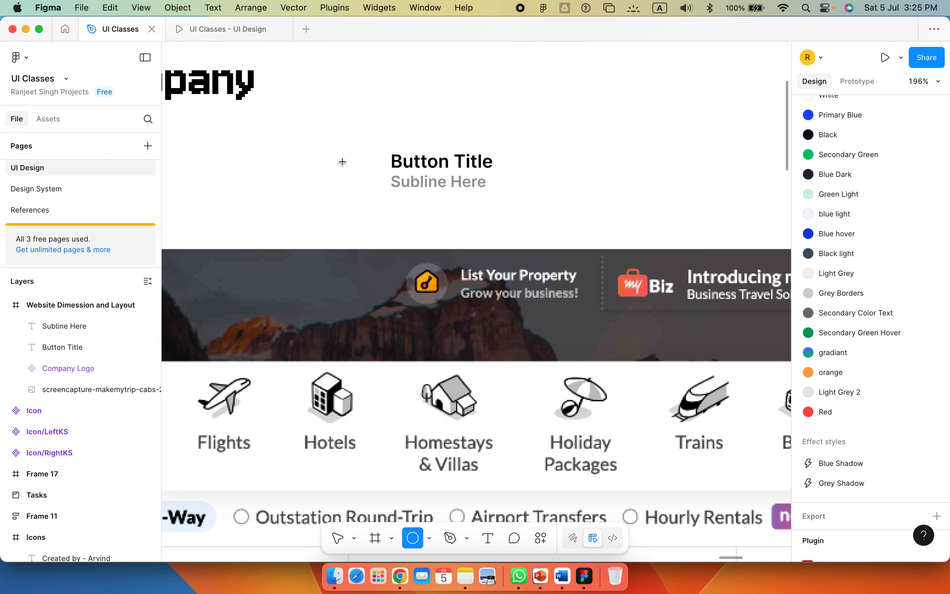
drag(322, 157, 366, 201)
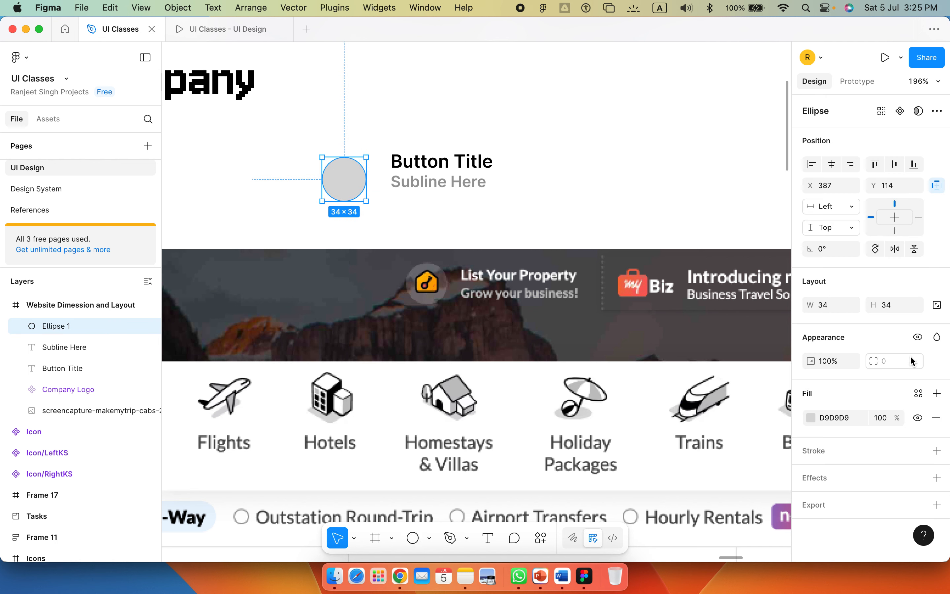
click(898, 306)
key(Return)
click(835, 310)
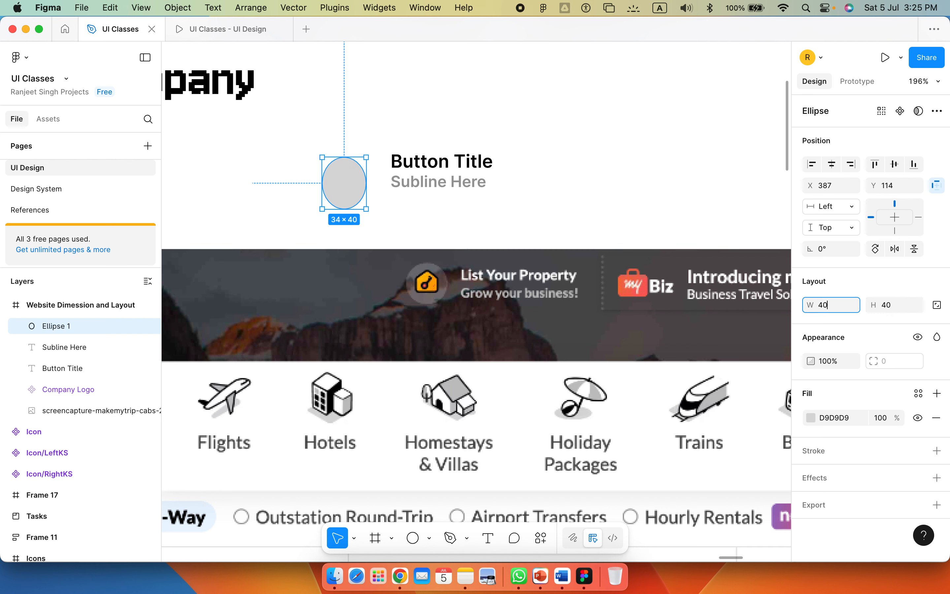
text(40)
key(Return)
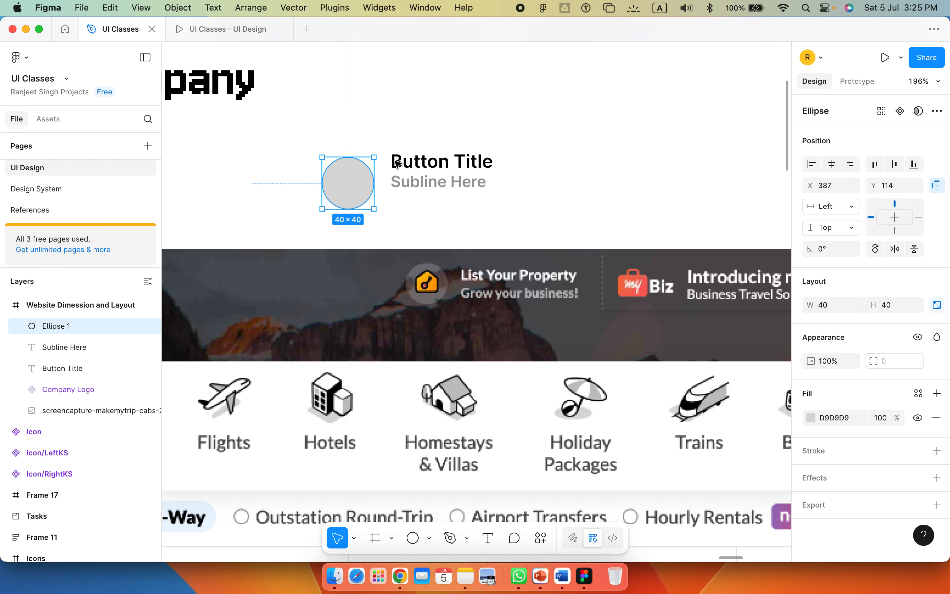
mouse_move(349, 186)
mouse_down()
mouse_move(352, 169)
mouse_move(345, 182)
mouse_up()
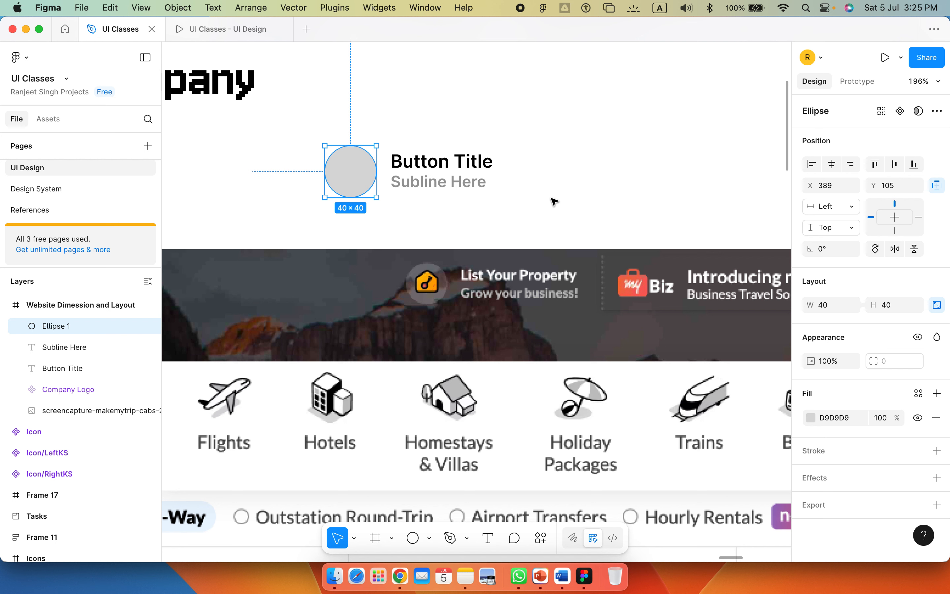
click(608, 162)
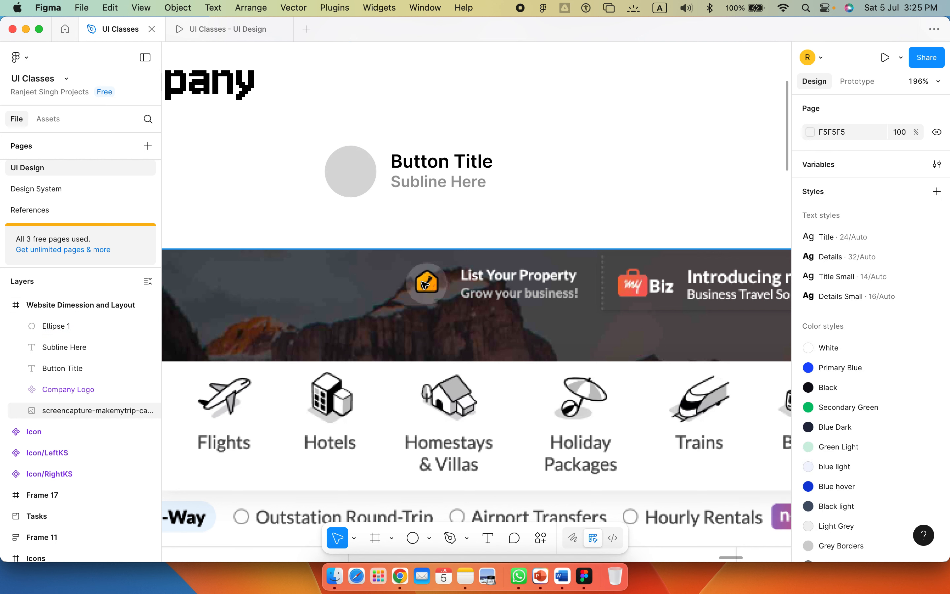
- Examine the icons and texts of the reference's header links, from List Your Property to My Trips, against the new button
key(super+Tab)
key(super+Tab)
key(Escape)
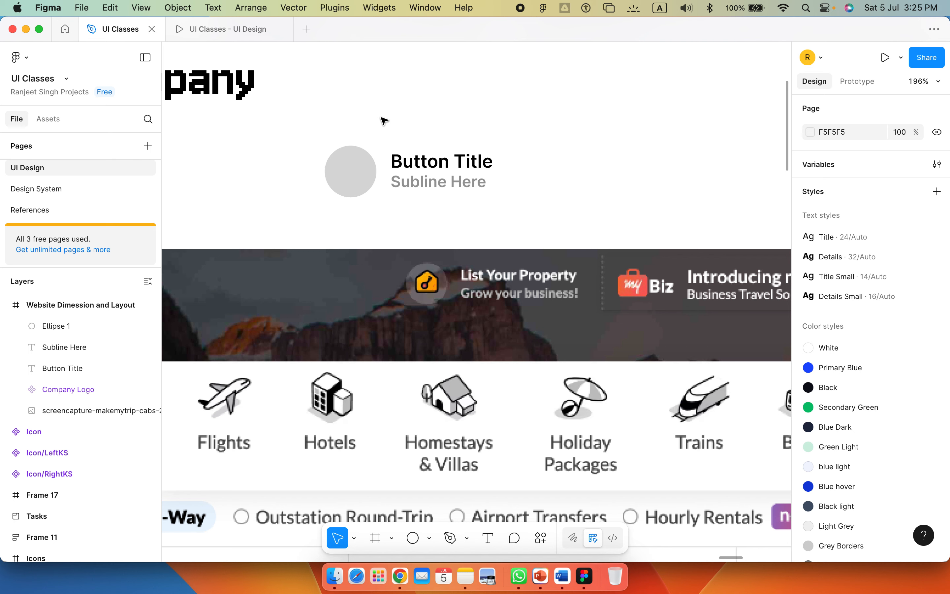
scroll(614, 348, right, 7)
scroll(568, 280, right, 3)
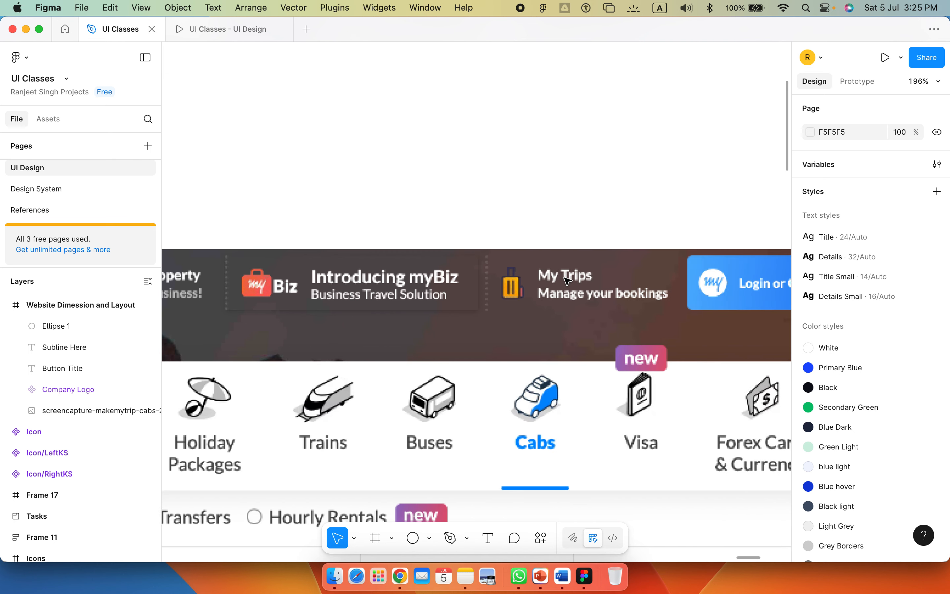
scroll(442, 191, left, 6)
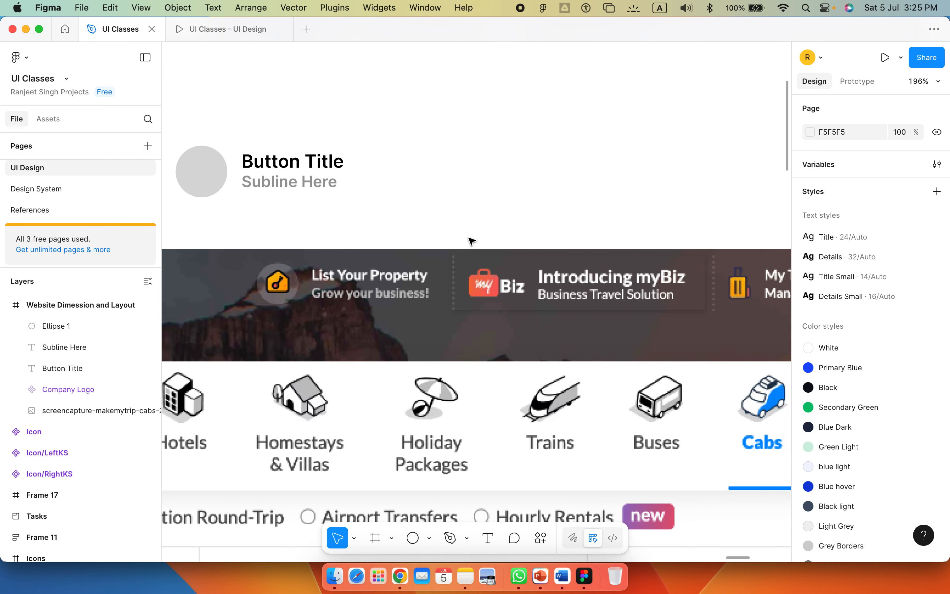
scroll(472, 241, left, 2)
click(298, 179)
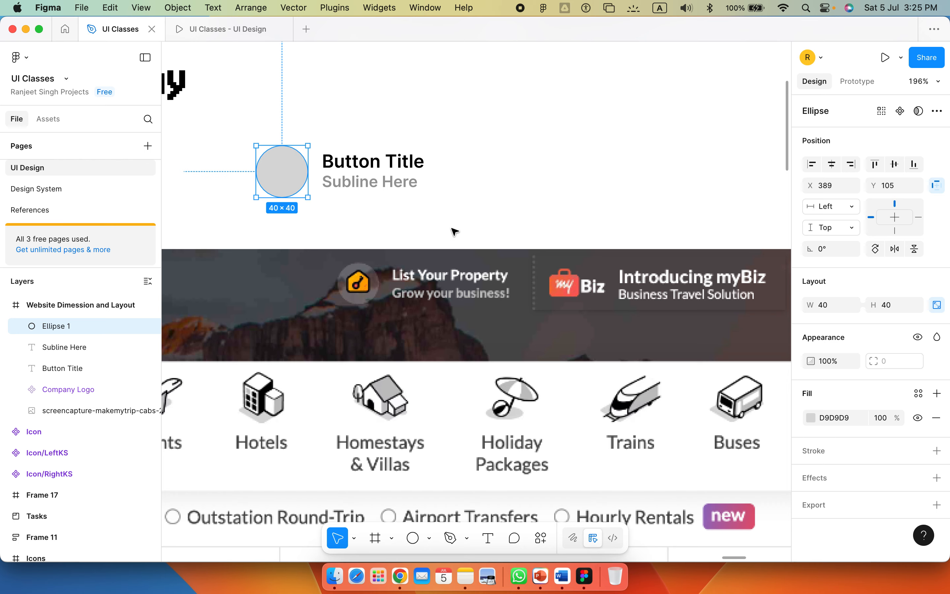
- Switch to the Google Fonts icons page in Chrome and search the icon library for image
key(super+Tab)
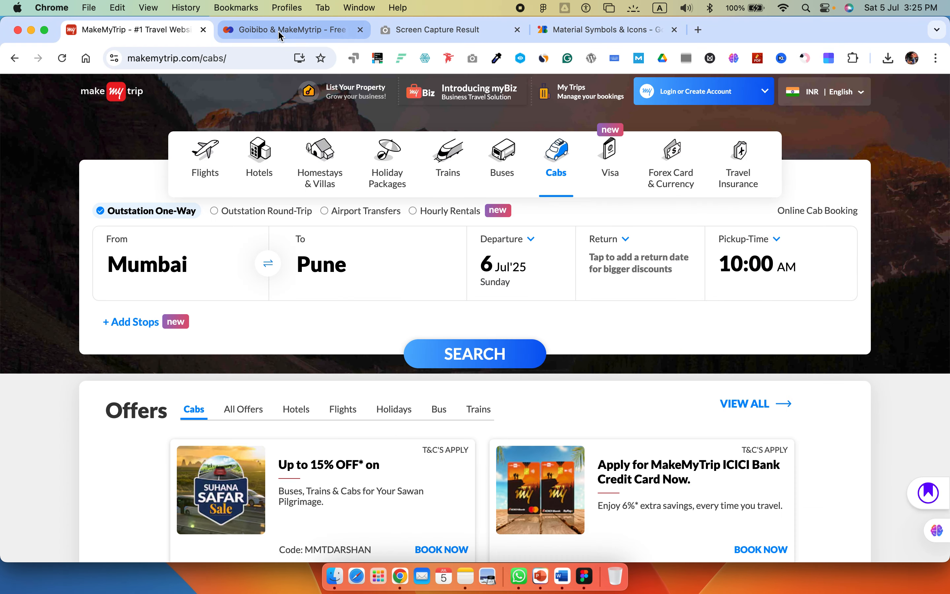
click(280, 31)
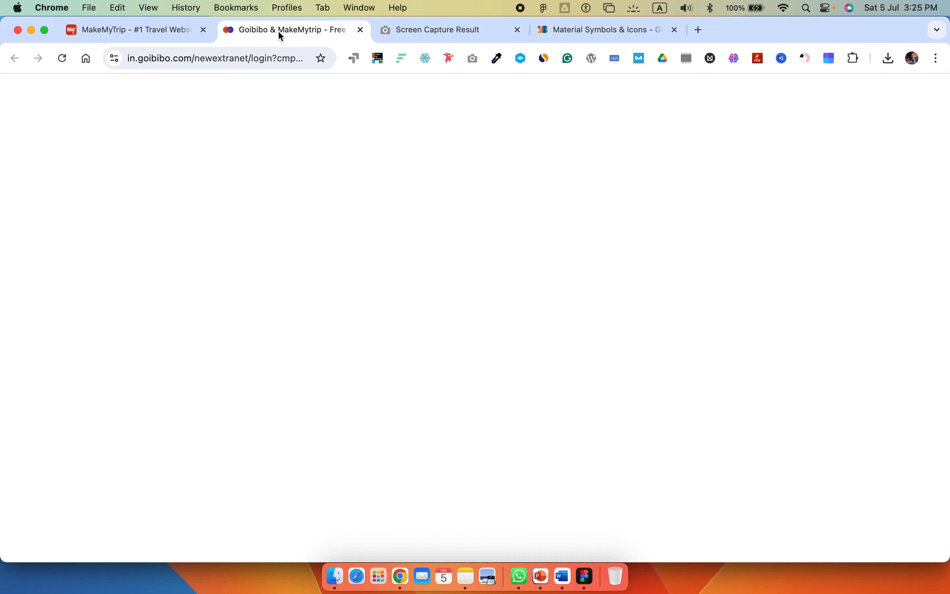
click(550, 31)
click(504, 96)
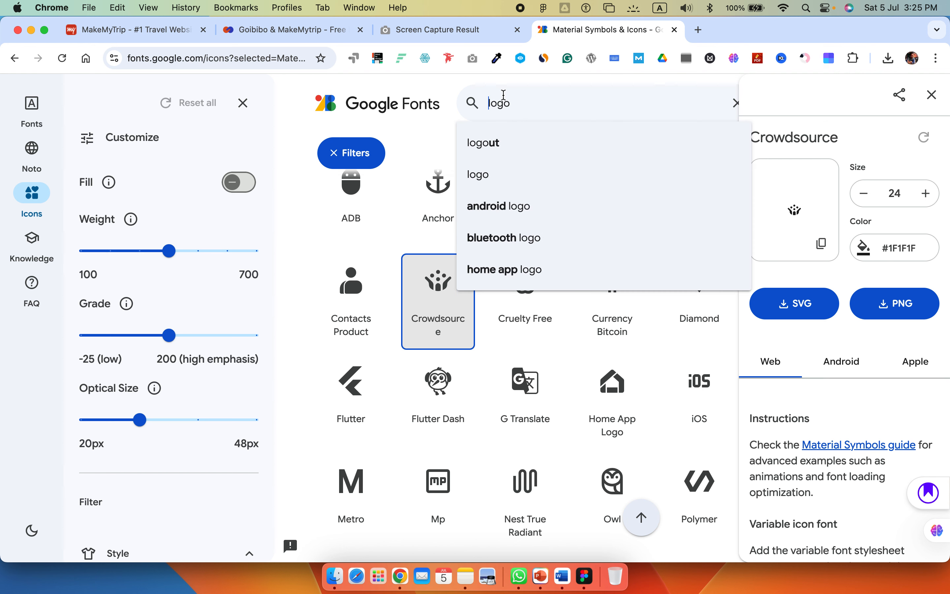
double_click(506, 96)
text(image)
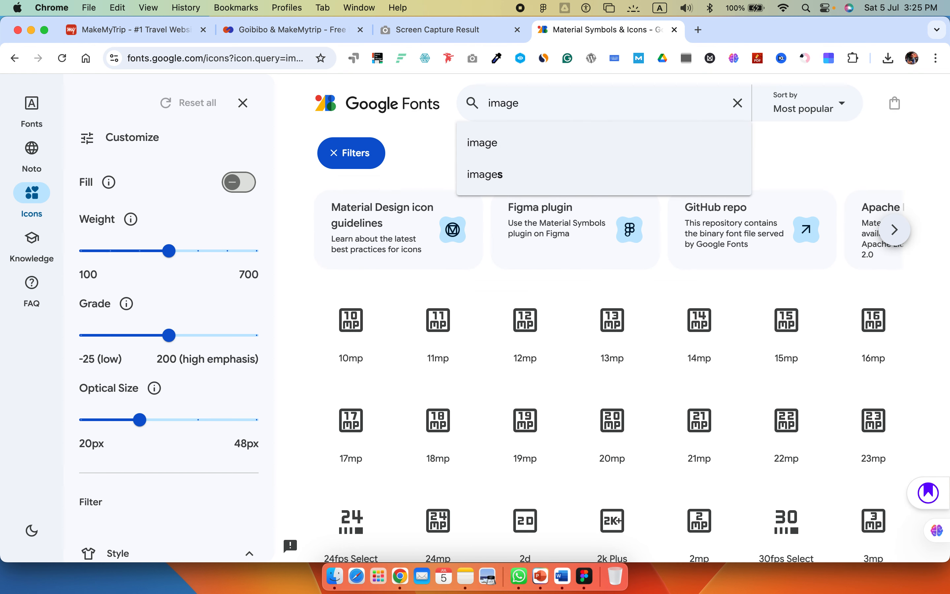
key(Return)
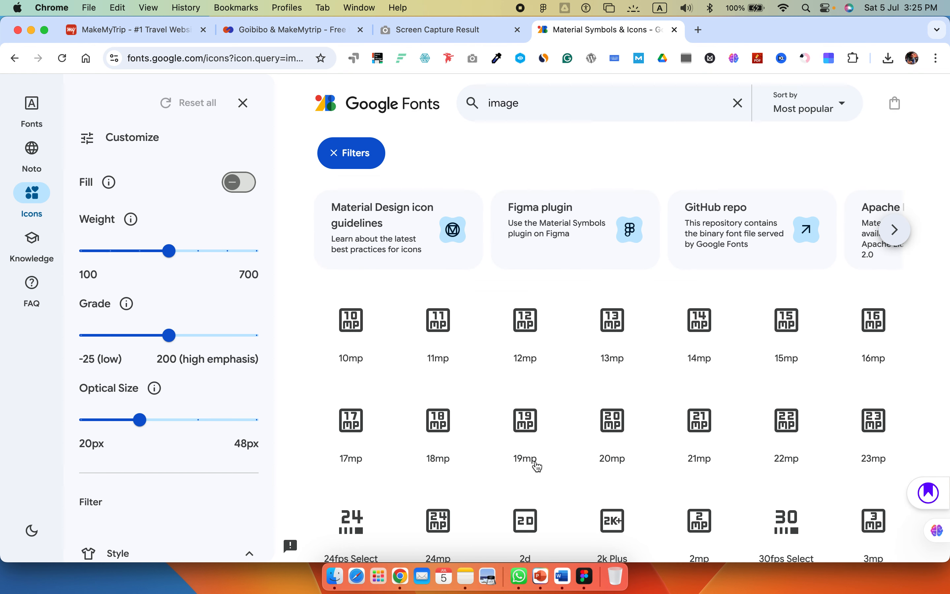
- Select the Add Photo Alternate icon among the search results and download it as SVG
scroll(703, 409, down, 10)
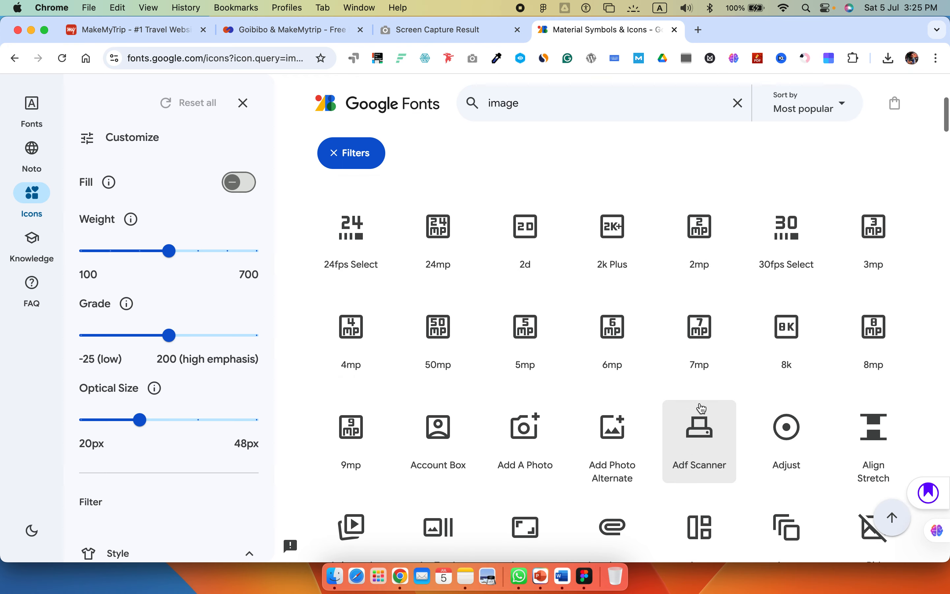
scroll(701, 393, down, 8)
scroll(705, 423, up, 6)
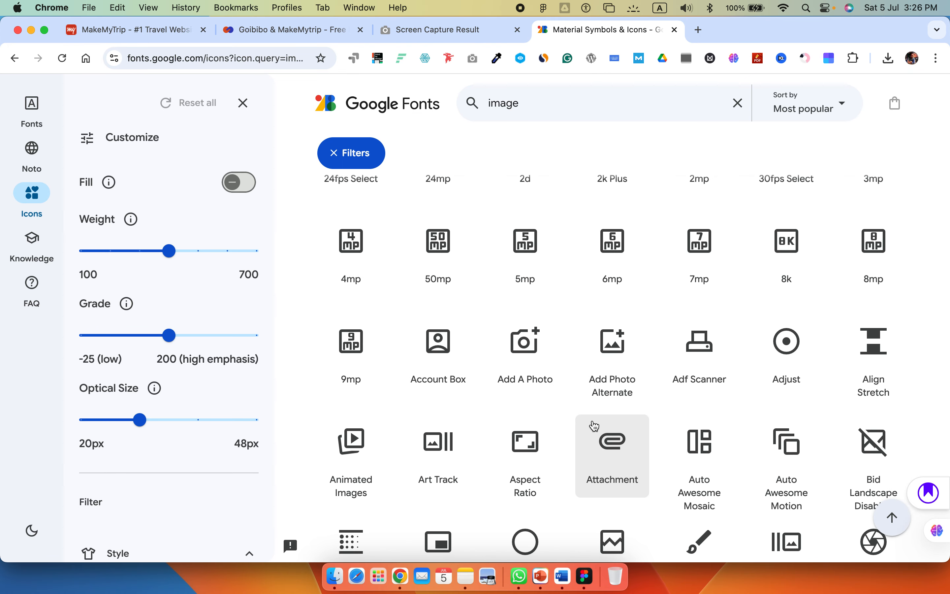
click(613, 350)
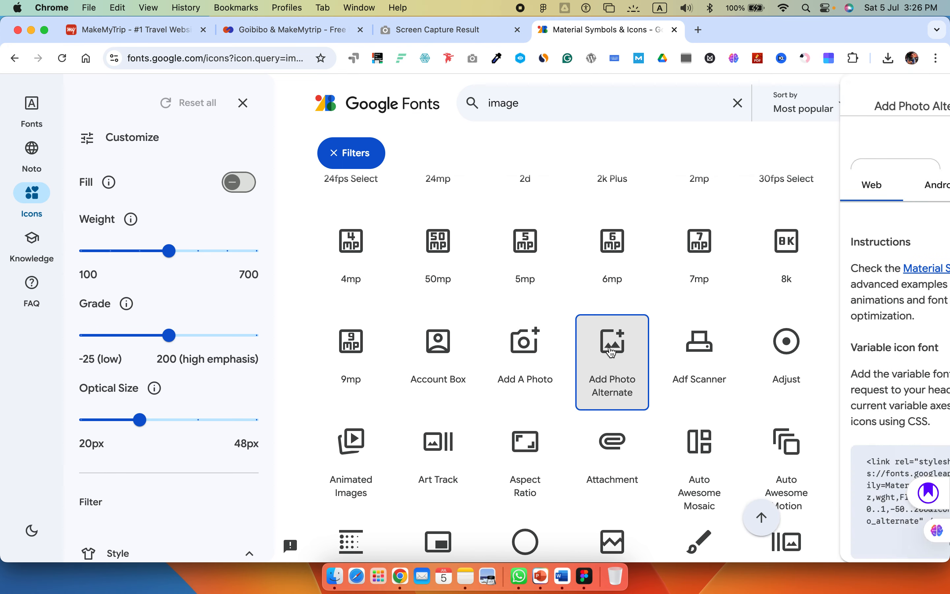
click(798, 303)
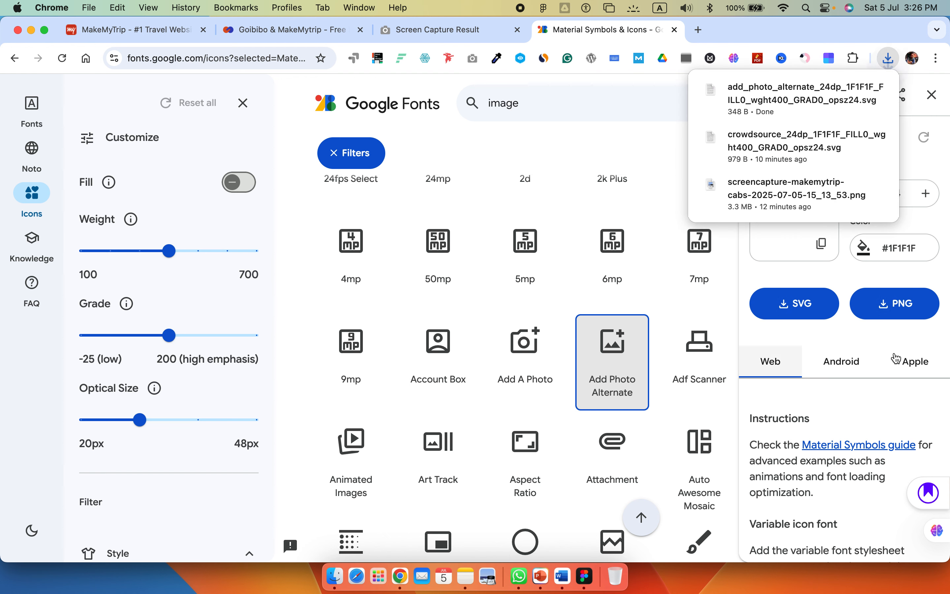
- Show the downloaded add_photo_alternate SVG in the Downloads folder and import it onto the Figma canvas above the button texts
click(854, 89)
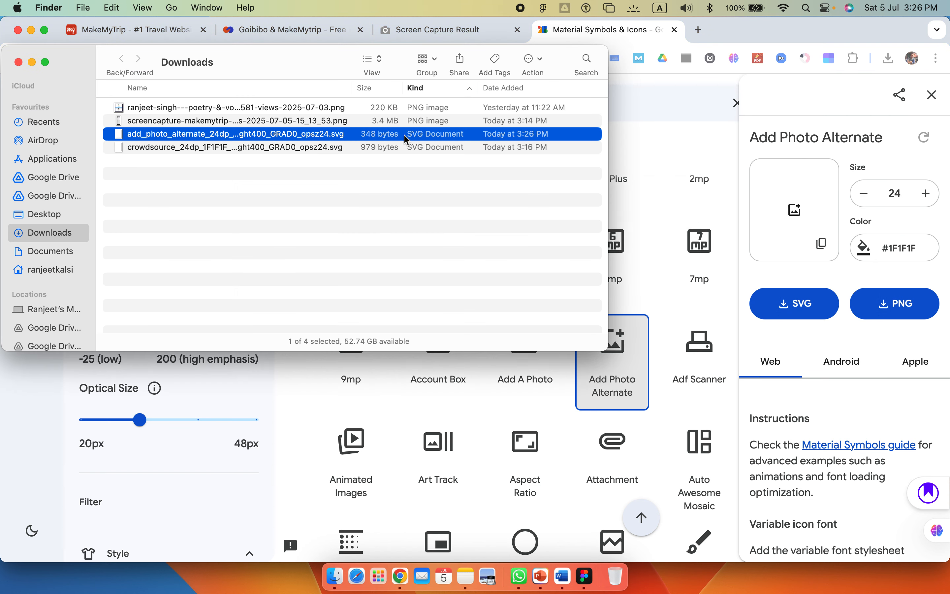
key(super+Tab)
drag(121, 141, 495, 111)
key(super+Tab)
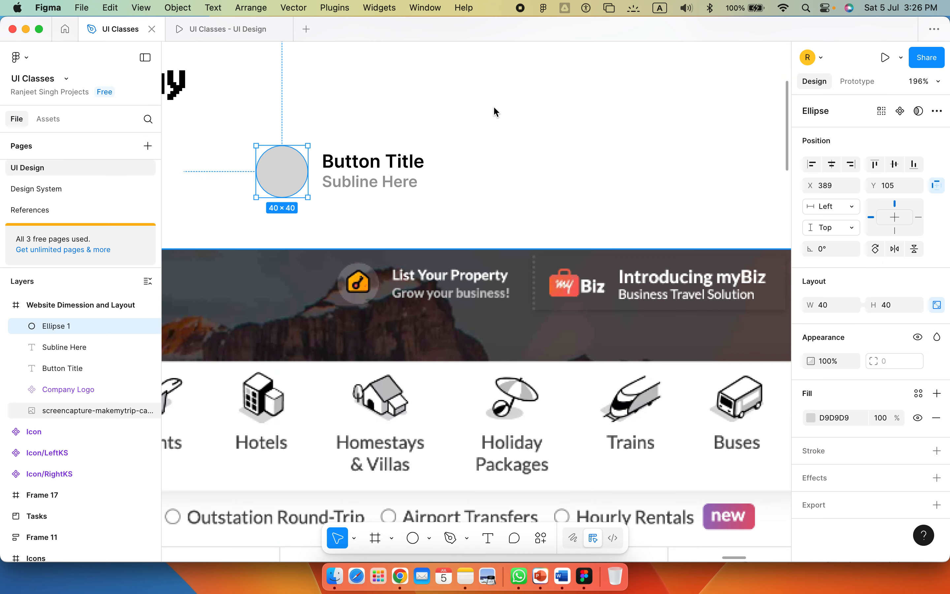
- Delete the grey circle beside the Button Title text and move the imported photo icon into its place, at about X 408, Y 113
click(279, 180)
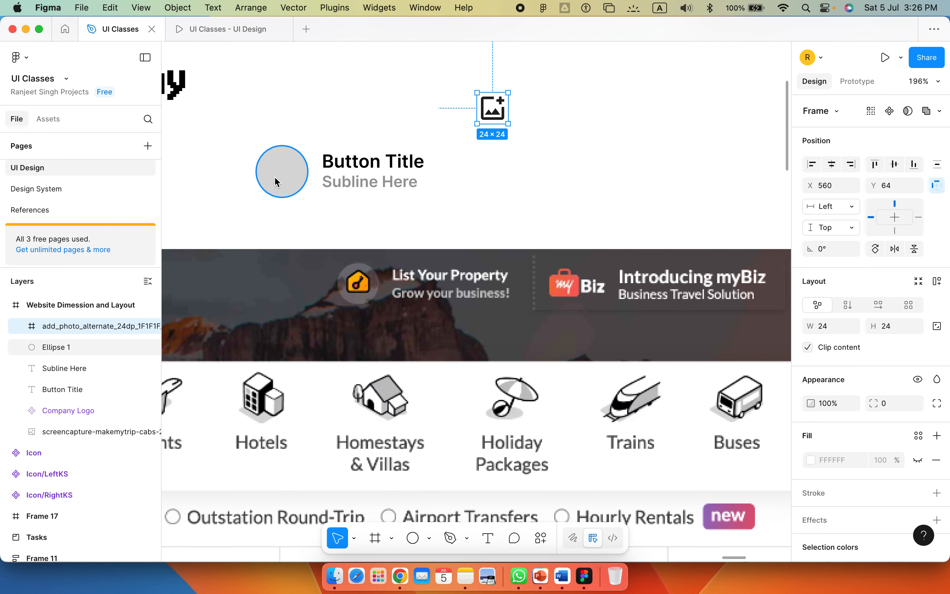
key(Delete)
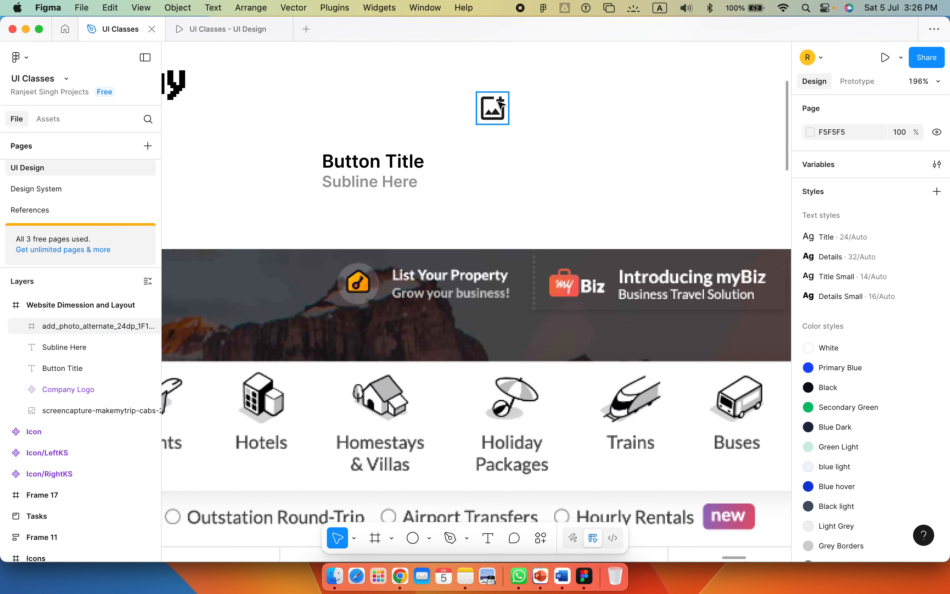
drag(500, 103, 303, 167)
- Lock the photo icon's aspect ratio, size it 32 × 32, and move it to X 400, Y 109
scroll(477, 299, left, 3)
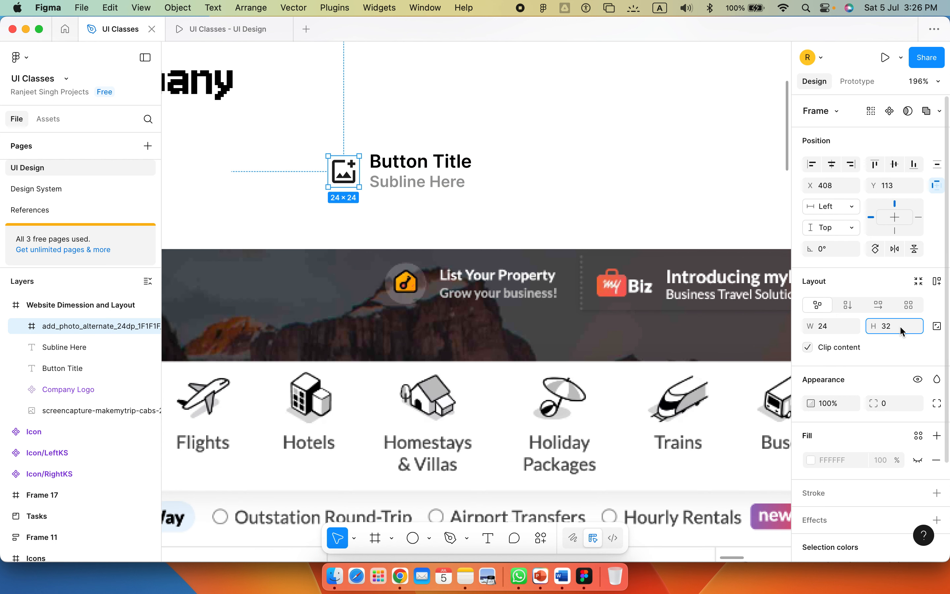
scroll(935, 329, down, 2)
click(938, 271)
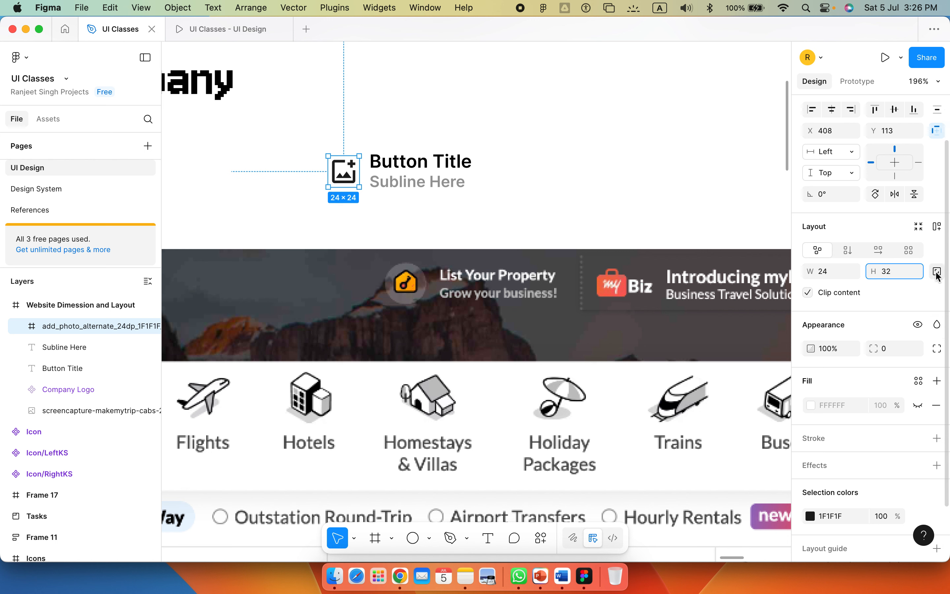
key(Return)
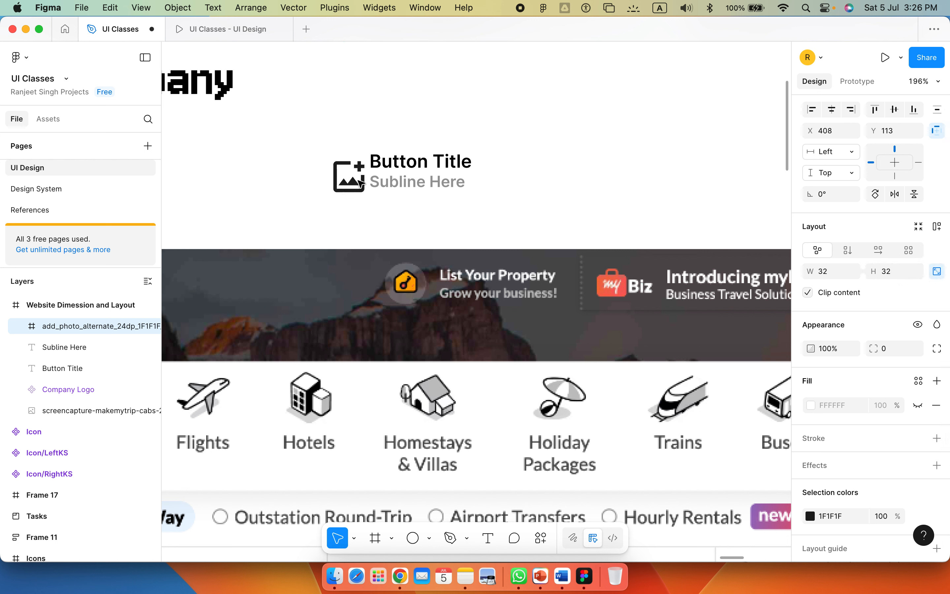
drag(357, 168, 347, 163)
scroll(598, 248, right, 5)
scroll(388, 221, left, 3)
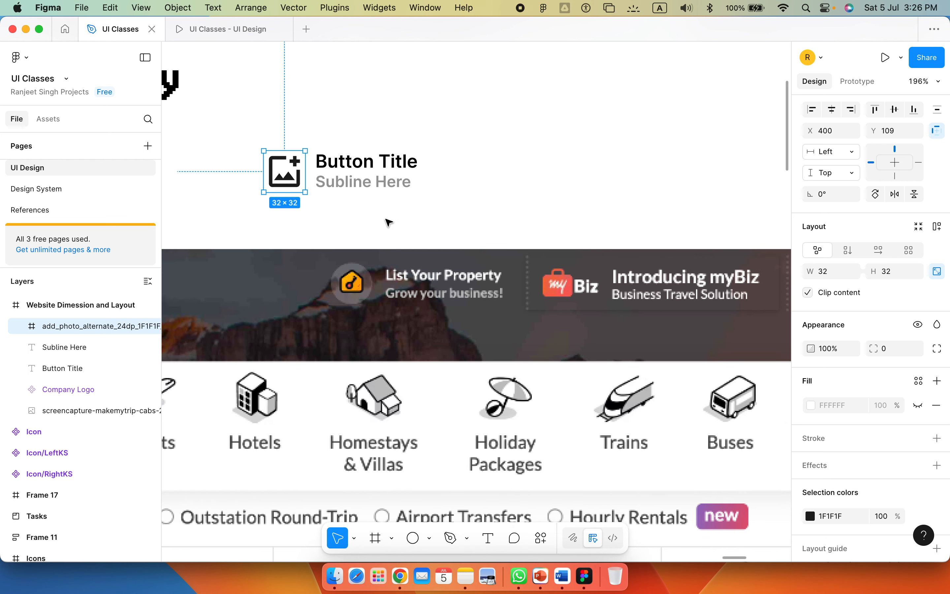
click(376, 188)
shift+click(378, 161)
click(275, 204)
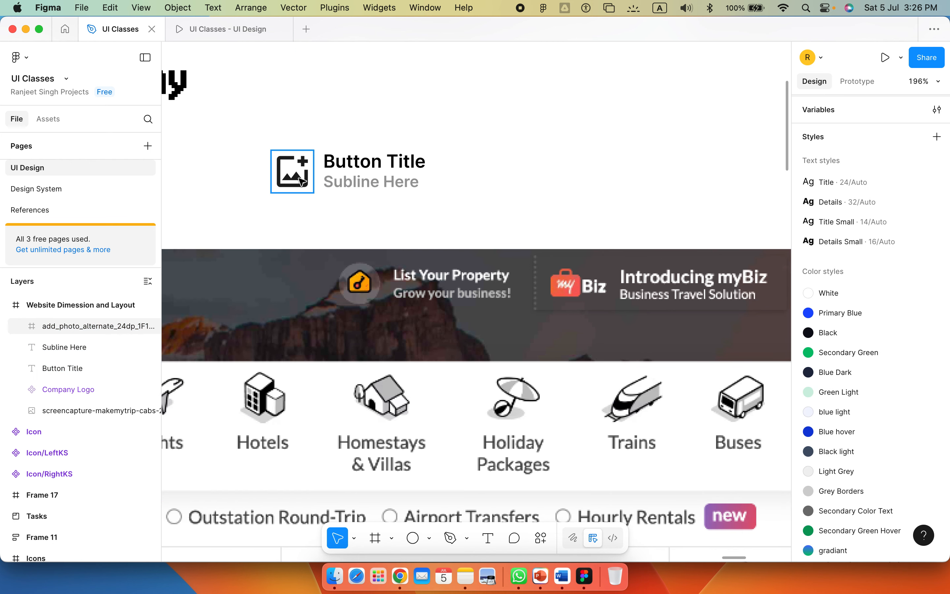
- Convert the photo icon frame into a component and rename it icon/image
click(303, 182)
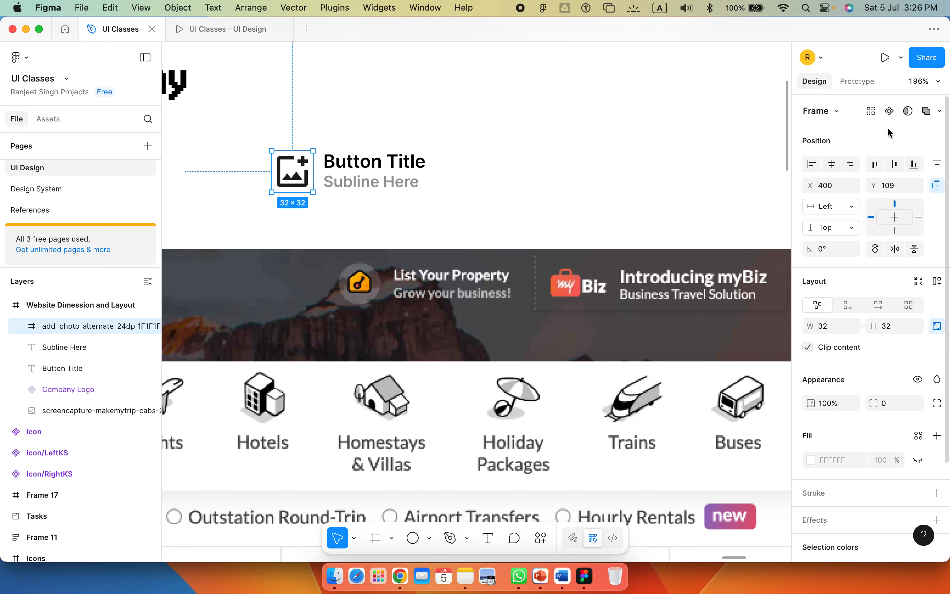
key(super+alt+k)
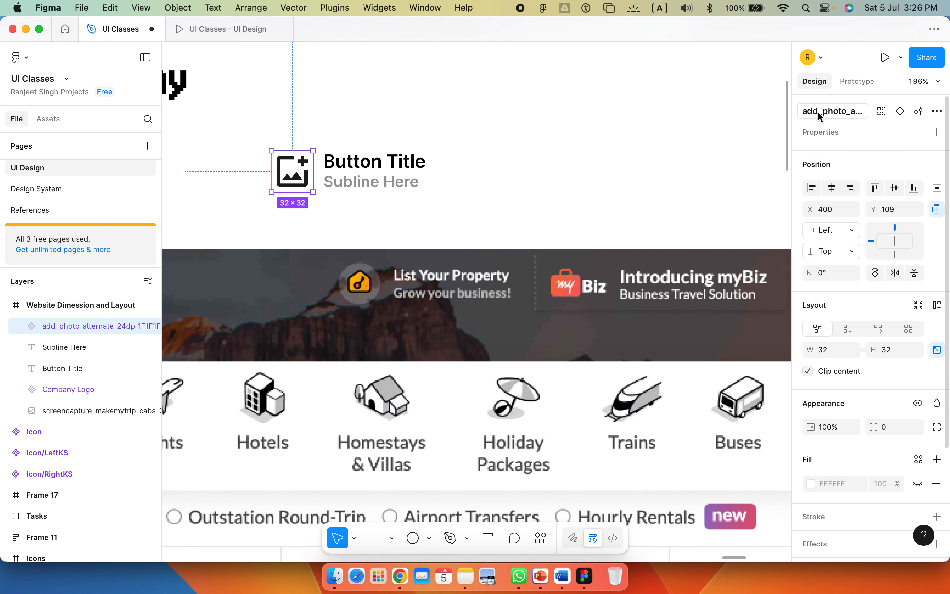
double_click(820, 111)
text(r)
key(Return)
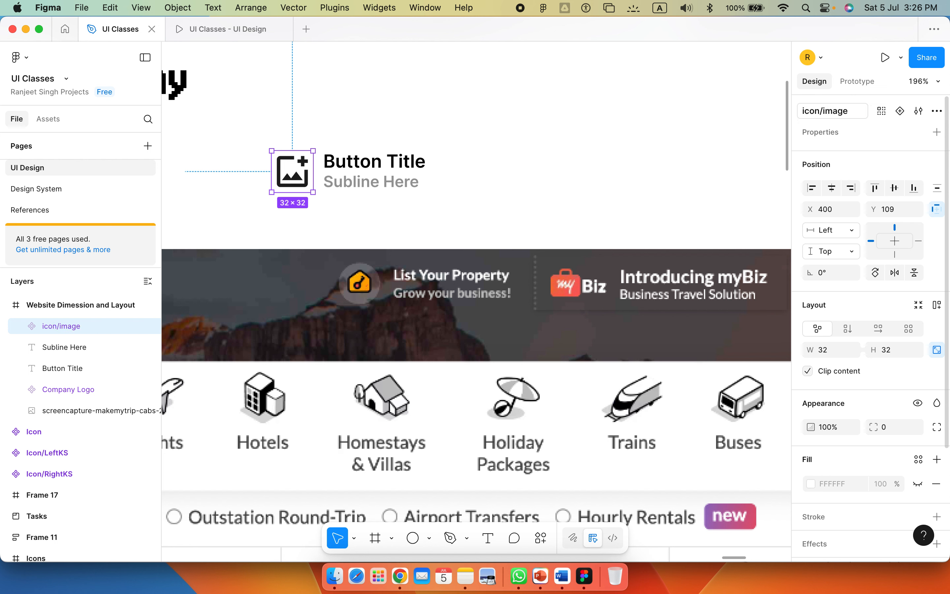
- Wrap the Button Title and Subline Here texts in a vertical auto layout with a gap of 4
click(376, 183)
shift+click(380, 161)
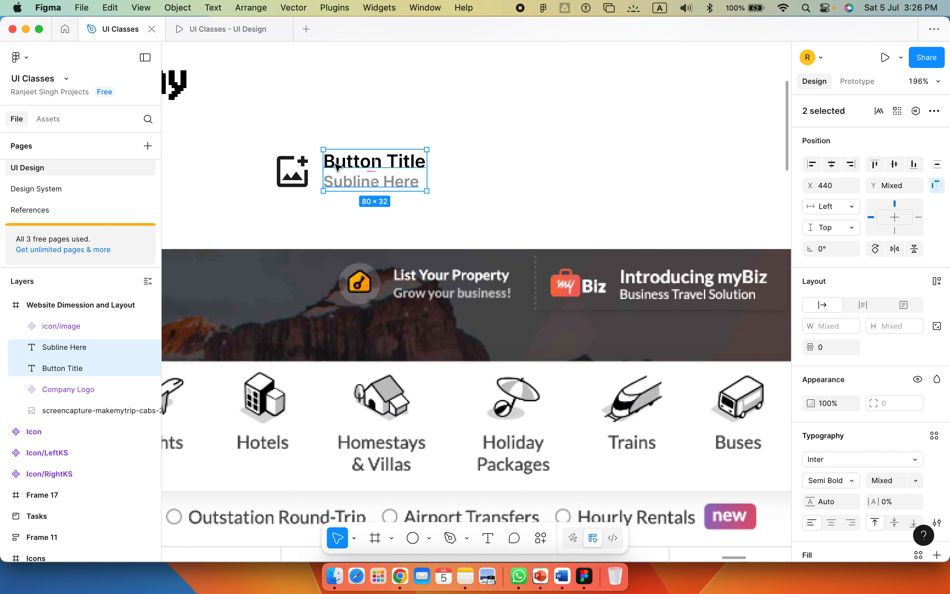
click(938, 281)
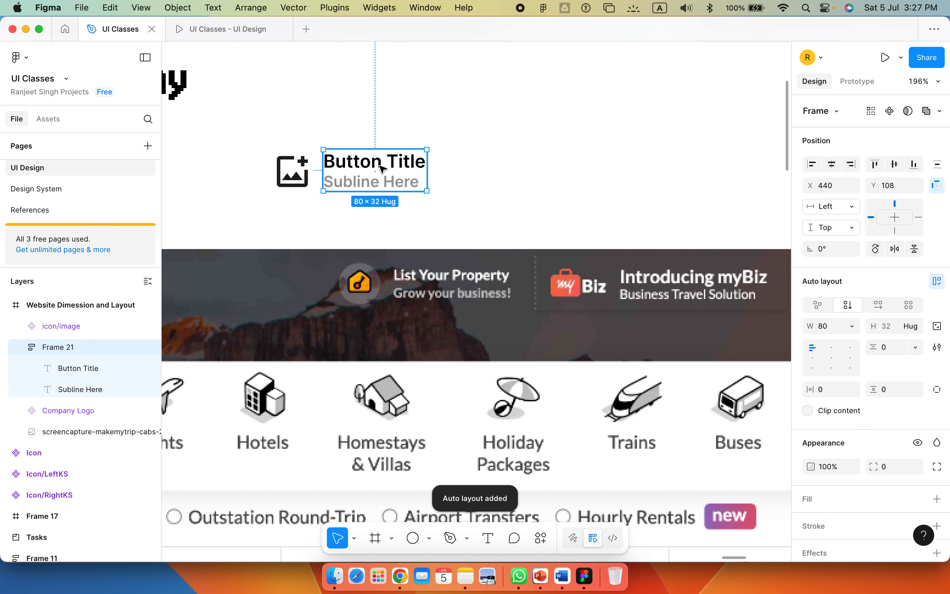
click(892, 352)
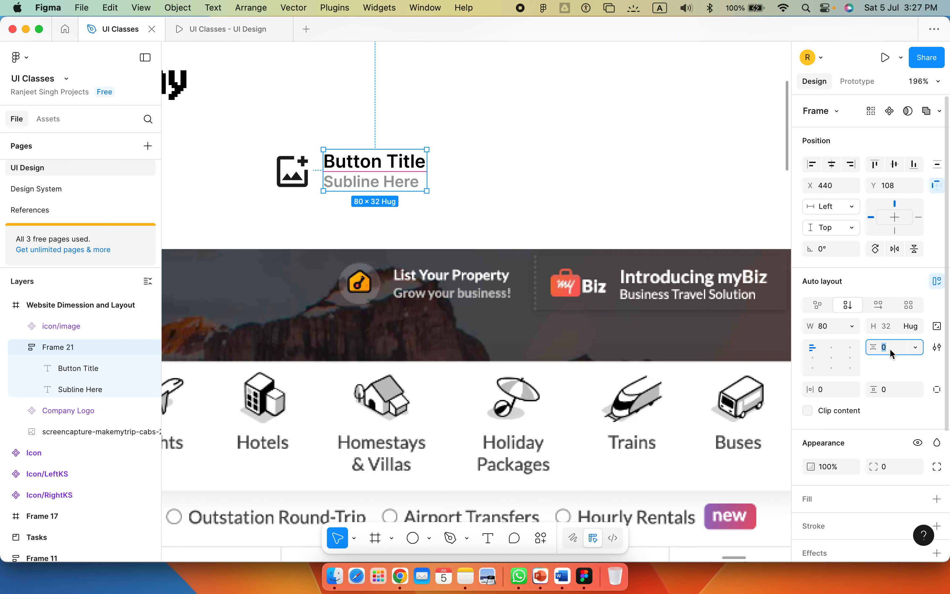
text(4)
key(Return)
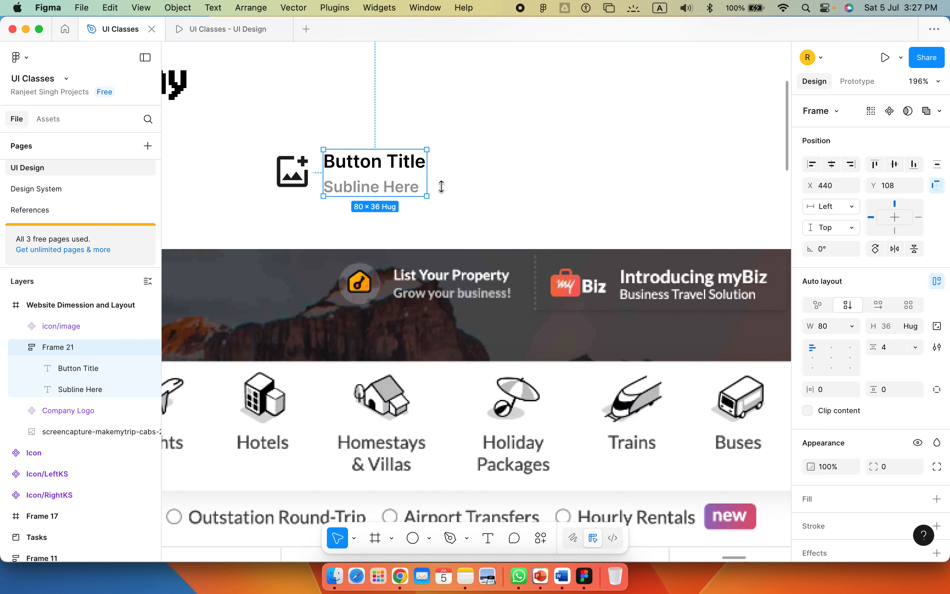
key(Escape)
- Combine the icon/image component and the text frame in a horizontal auto layout with a gap of 8
click(343, 165)
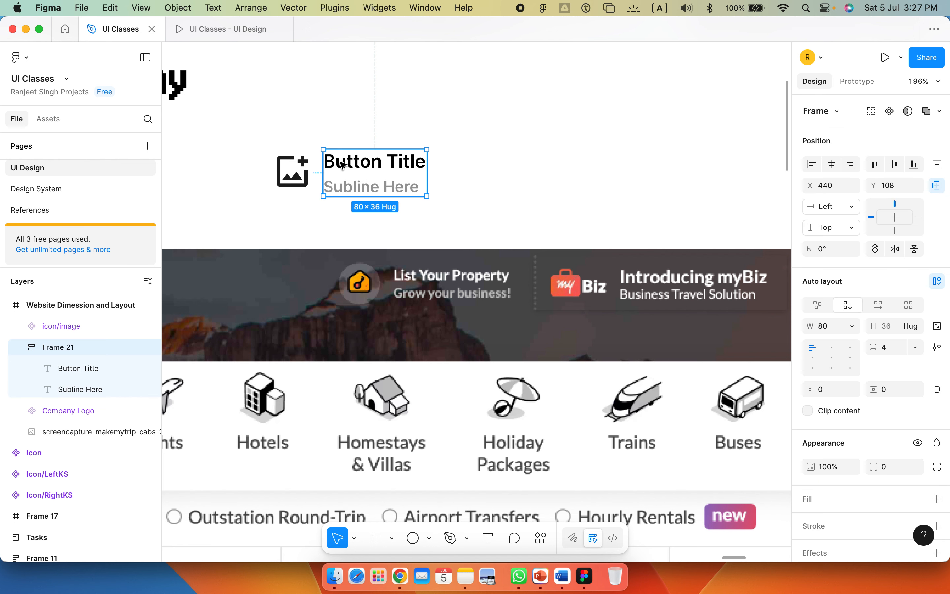
shift+click(293, 171)
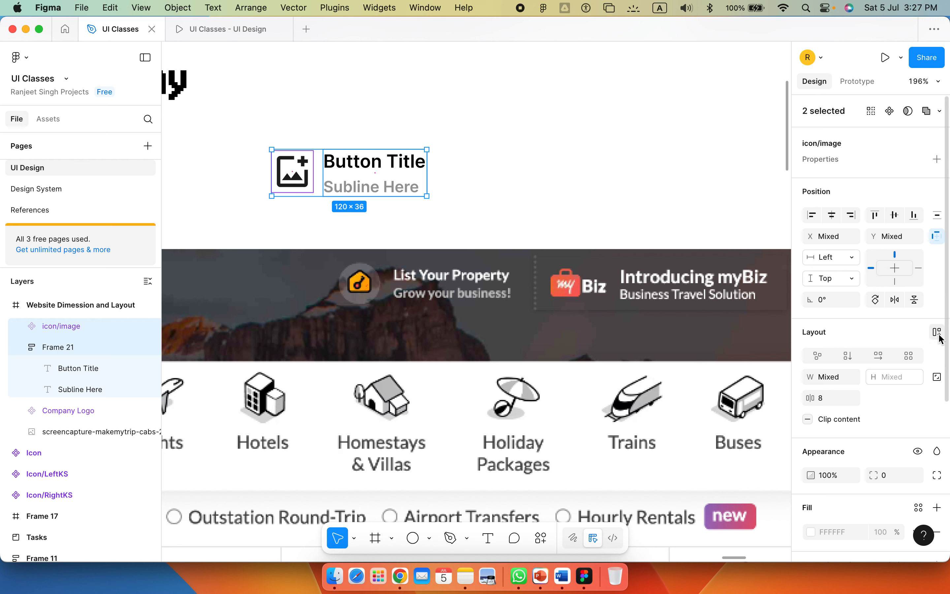
key(shift+a)
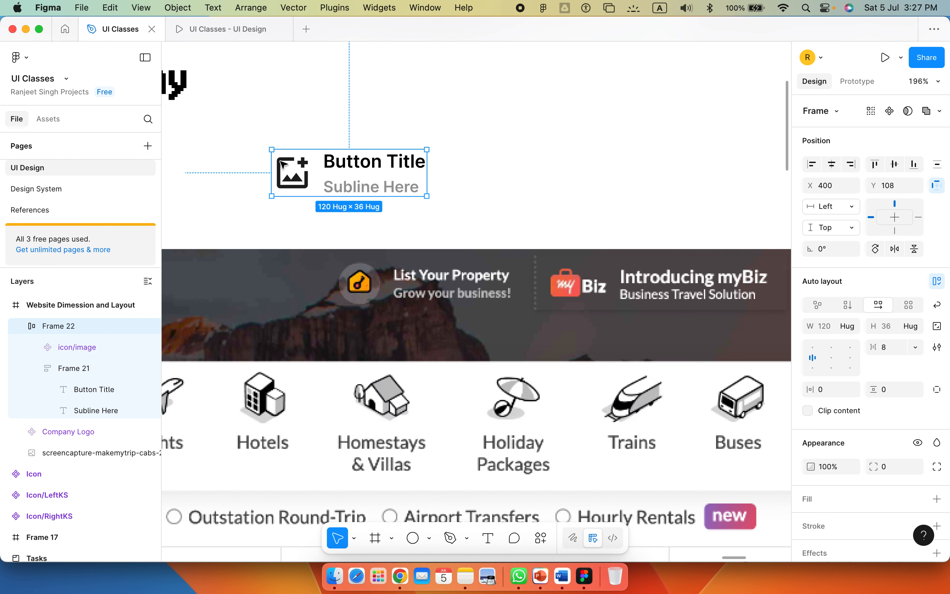
- Convert the combined button frame into a component and move the separate icon/image main component above it
click(891, 114)
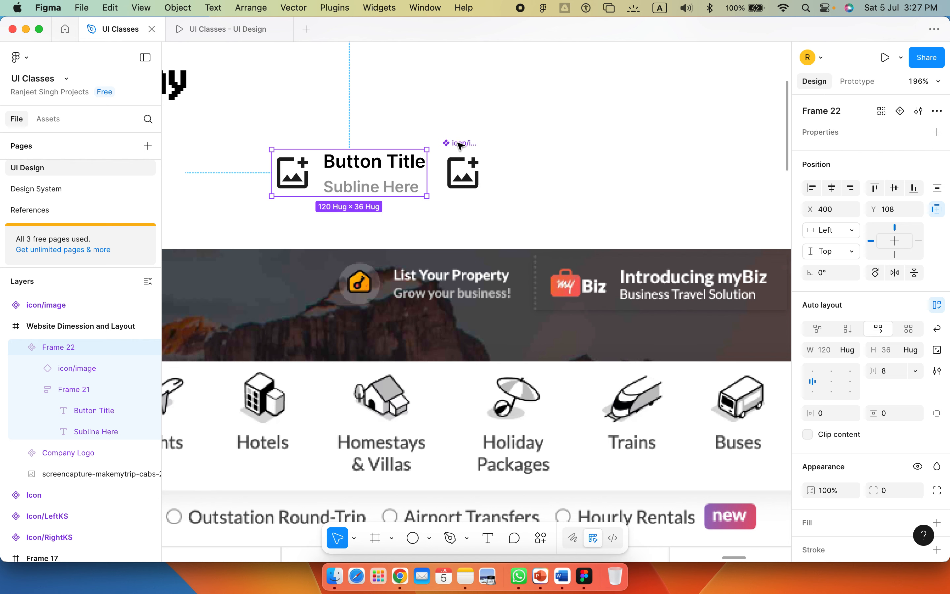
drag(461, 146, 328, 59)
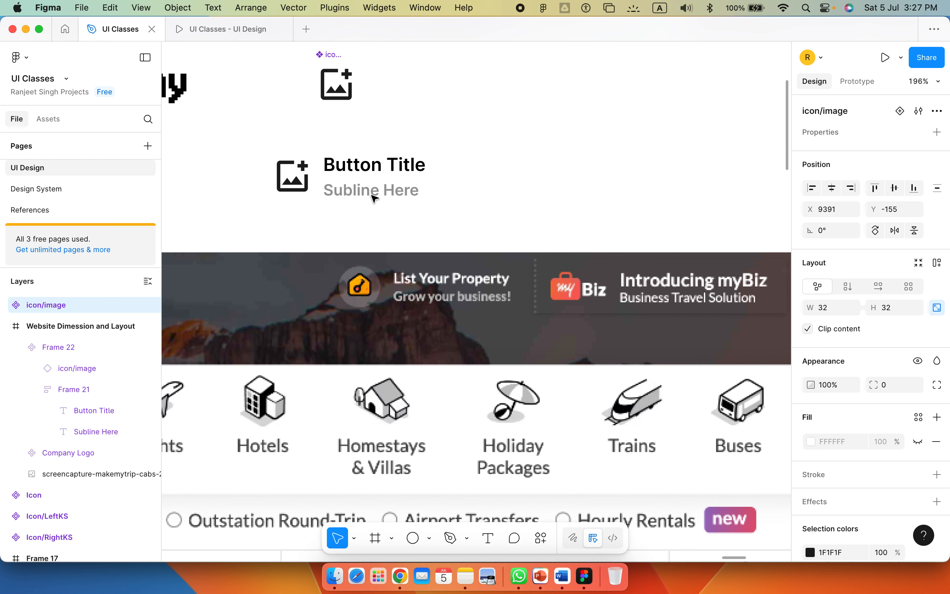
- Rename the button component as Button Servies
click(357, 163)
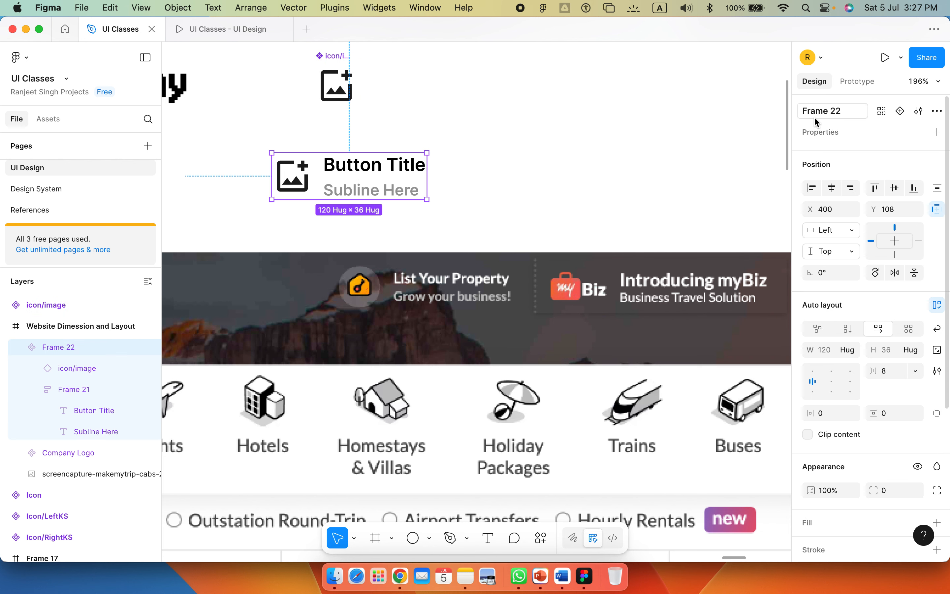
click(825, 115)
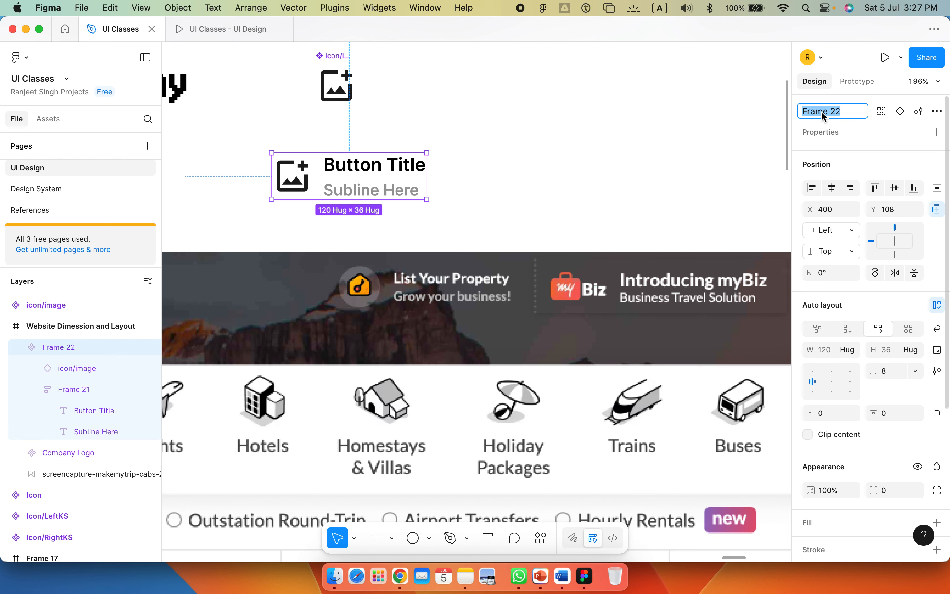
text(B)
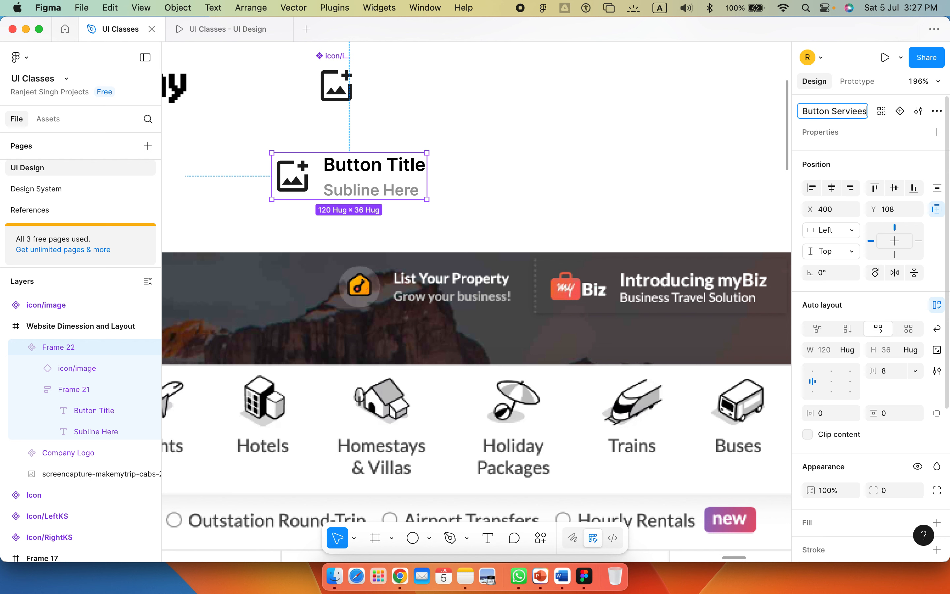
text(utton Serviees)
key(BackSpace)
key(BackSpace)
text(s)
key(Return)
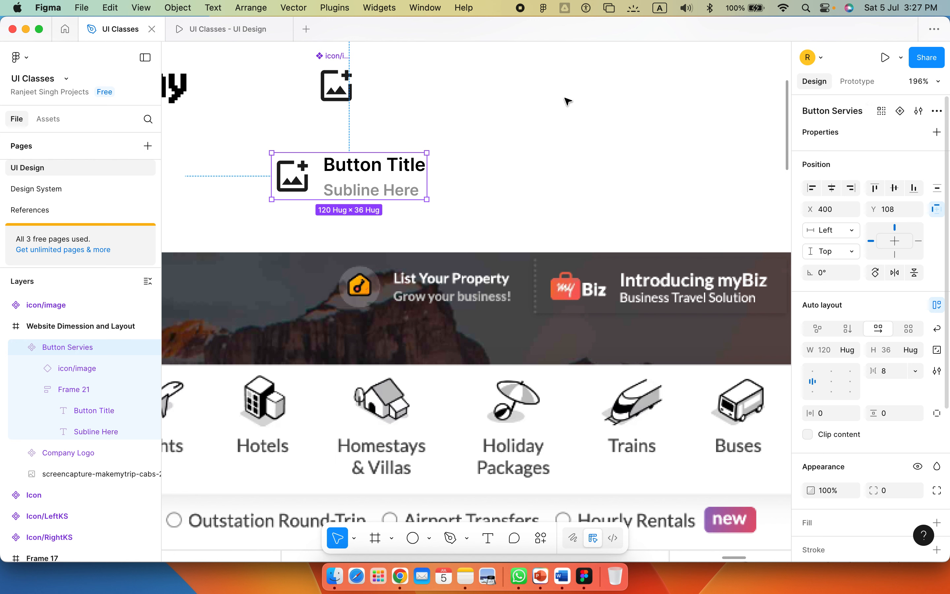
scroll(575, 197, up, 3)
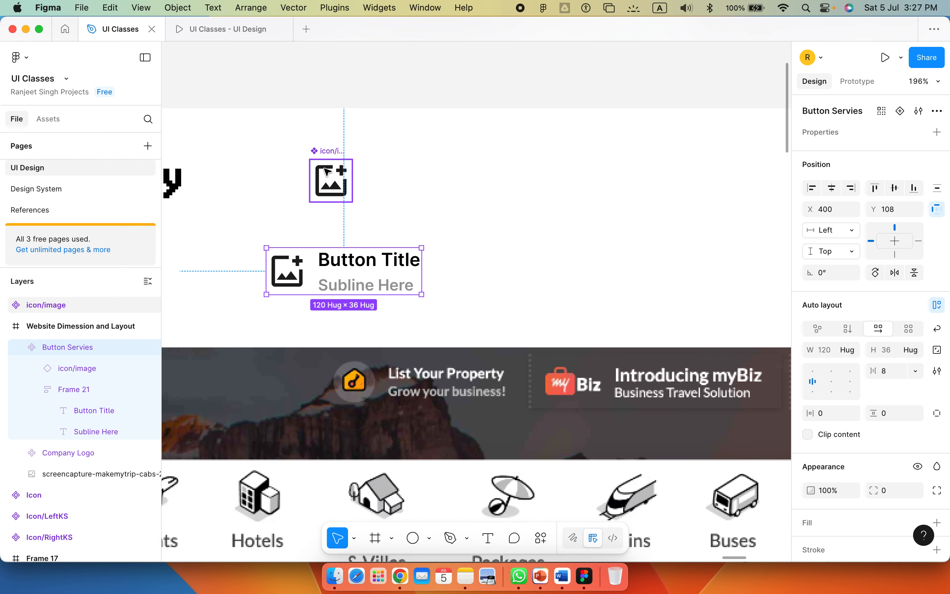
- Move the icon/image main component above the page frame and reposition the Button Servies component at X 435, Y 42
drag(337, 159, 320, 57)
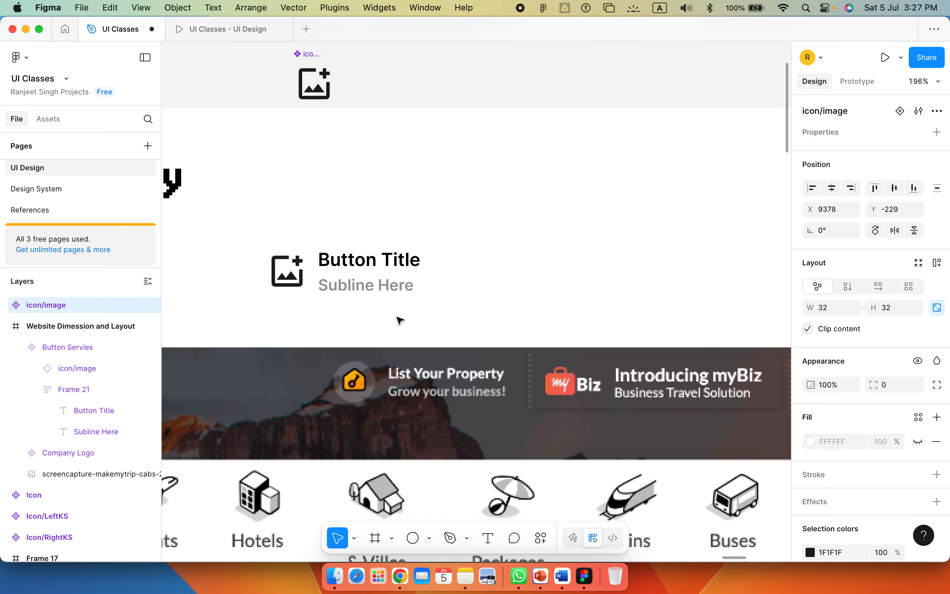
drag(379, 260, 424, 188)
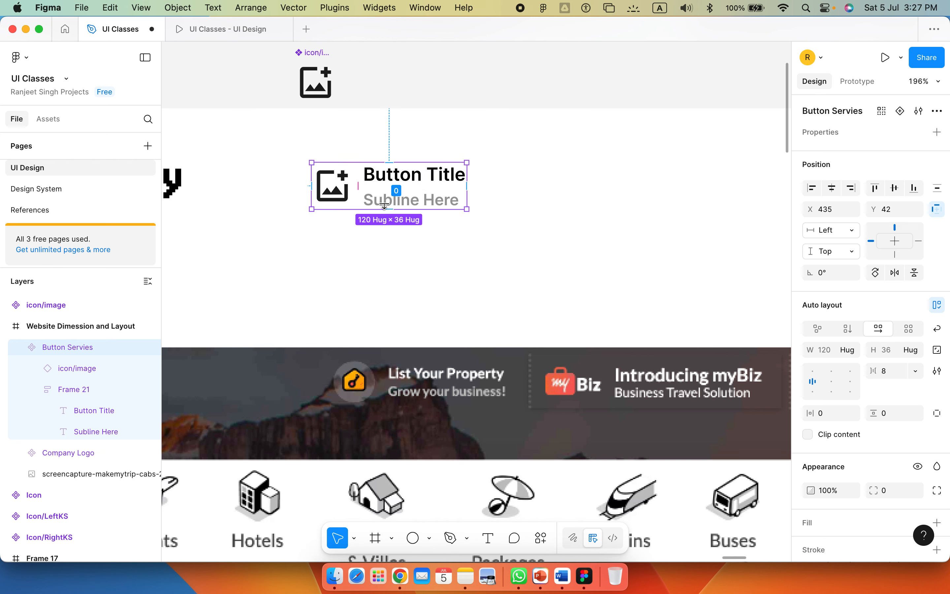
- Create an instance swap property and a visibility property set to True for the button's icon, keeping the default names
click(345, 190)
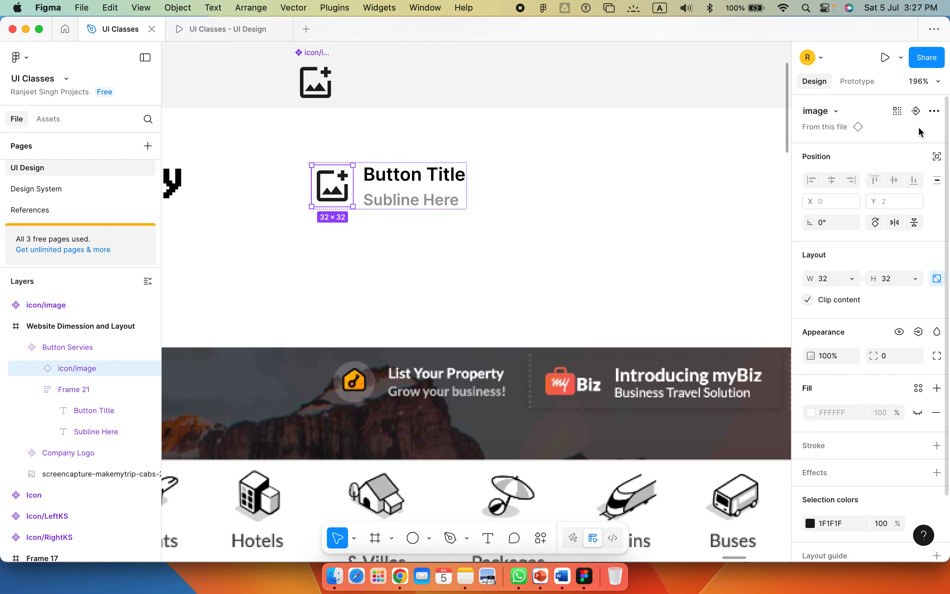
click(917, 111)
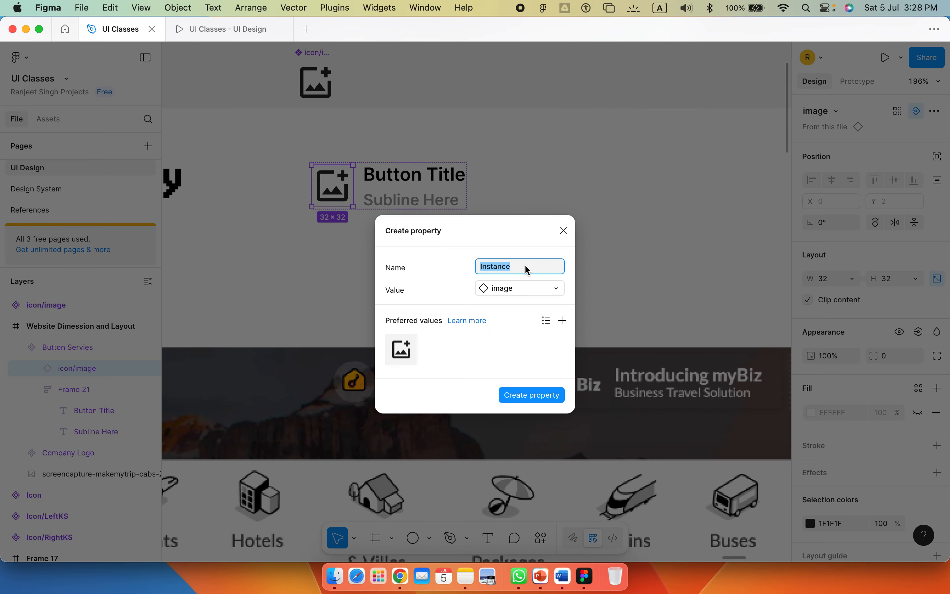
click(543, 393)
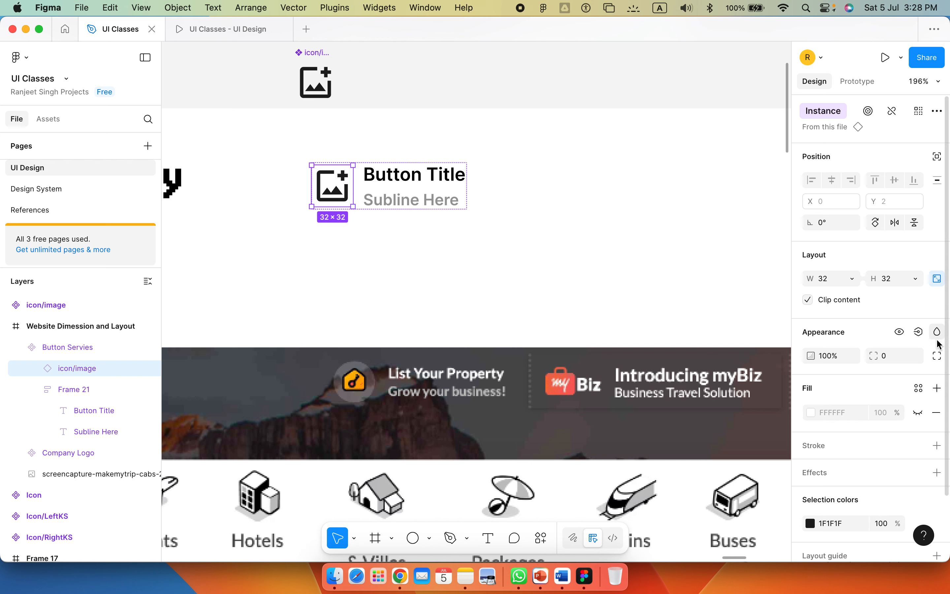
click(919, 332)
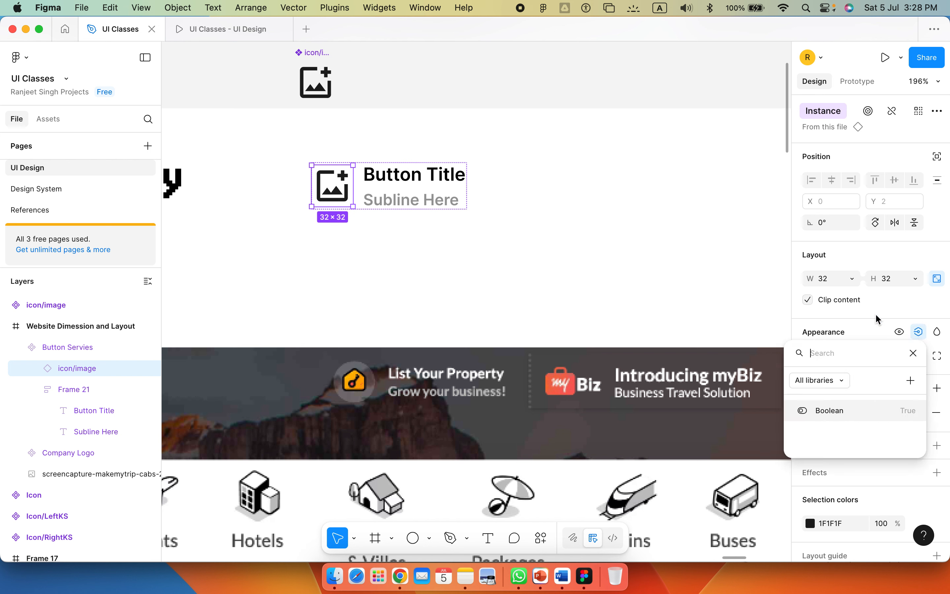
click(912, 380)
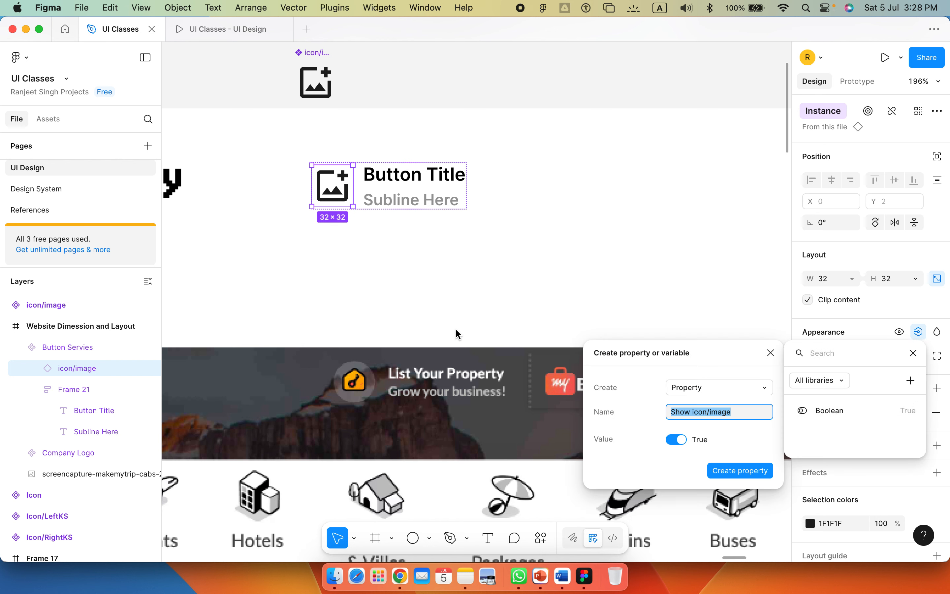
click(737, 470)
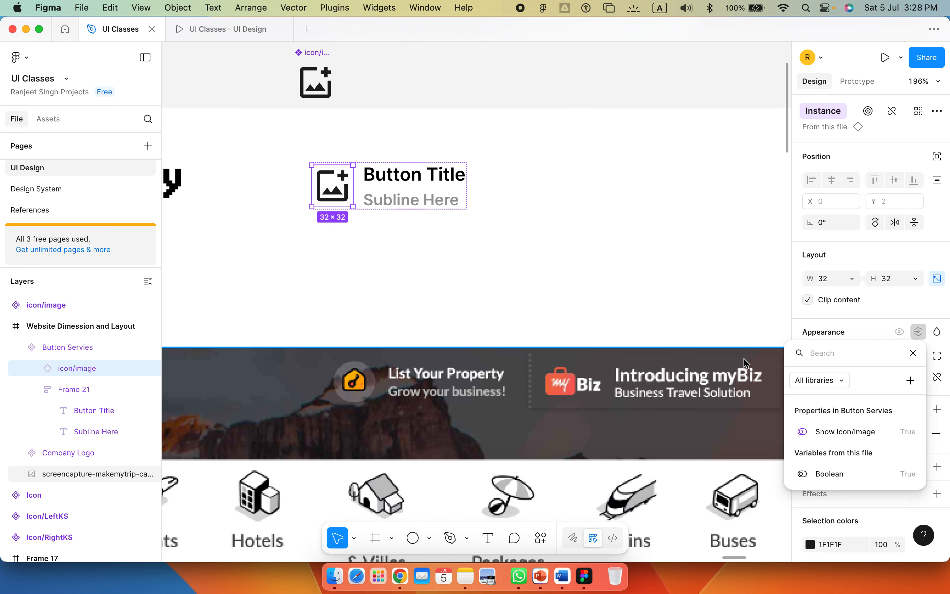
click(913, 353)
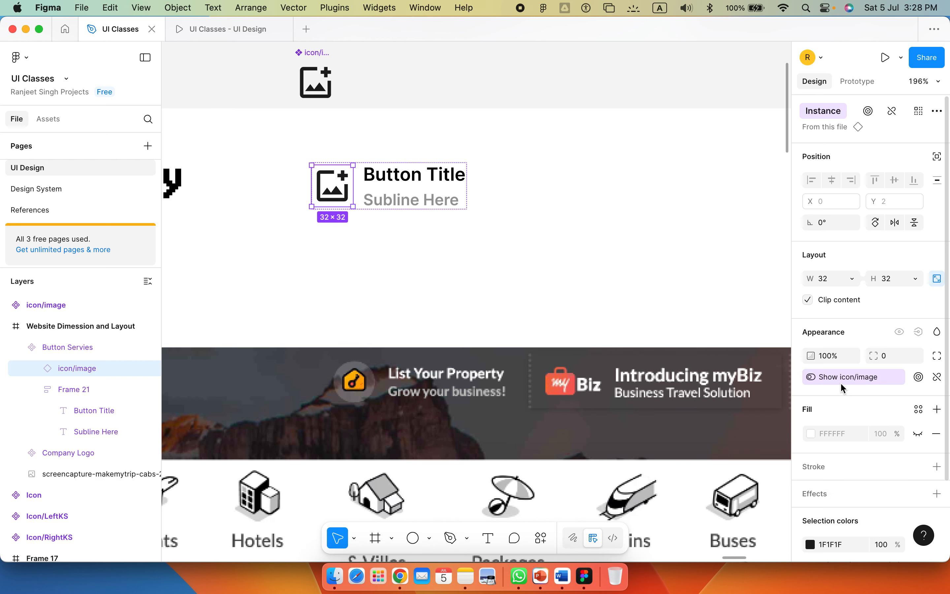
- Create a text property for the Button Title layer, keeping the default name and the value Button Title
click(412, 177)
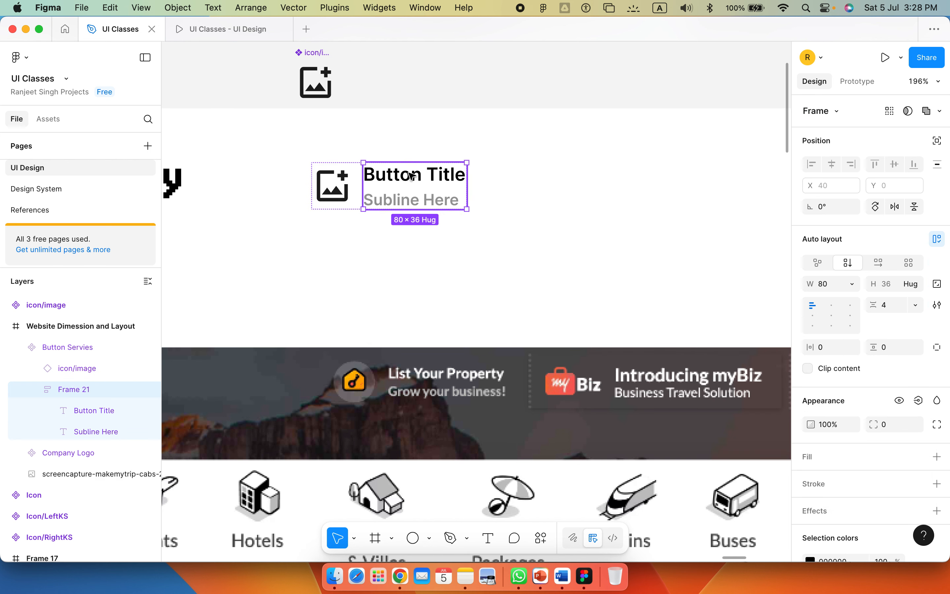
click(405, 179)
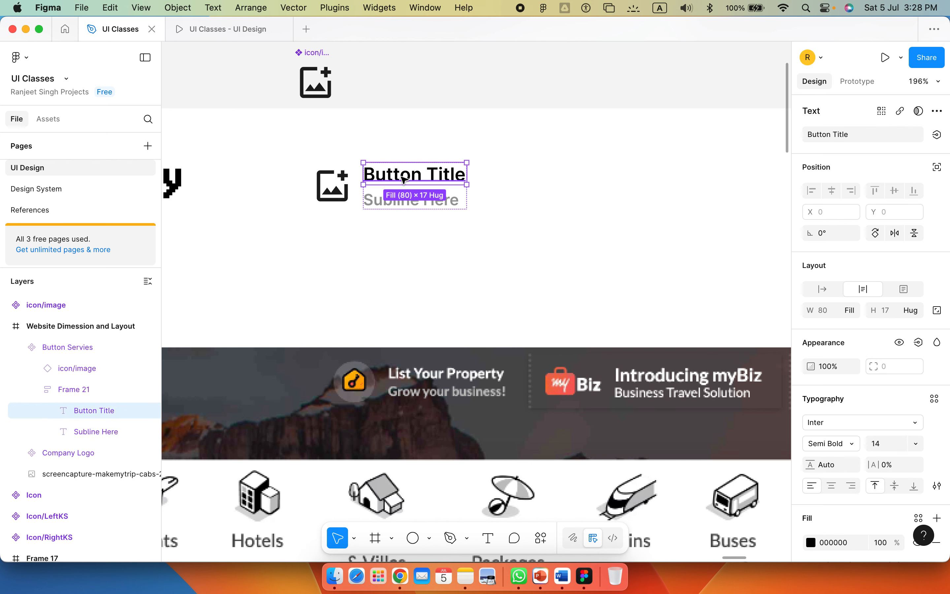
click(938, 135)
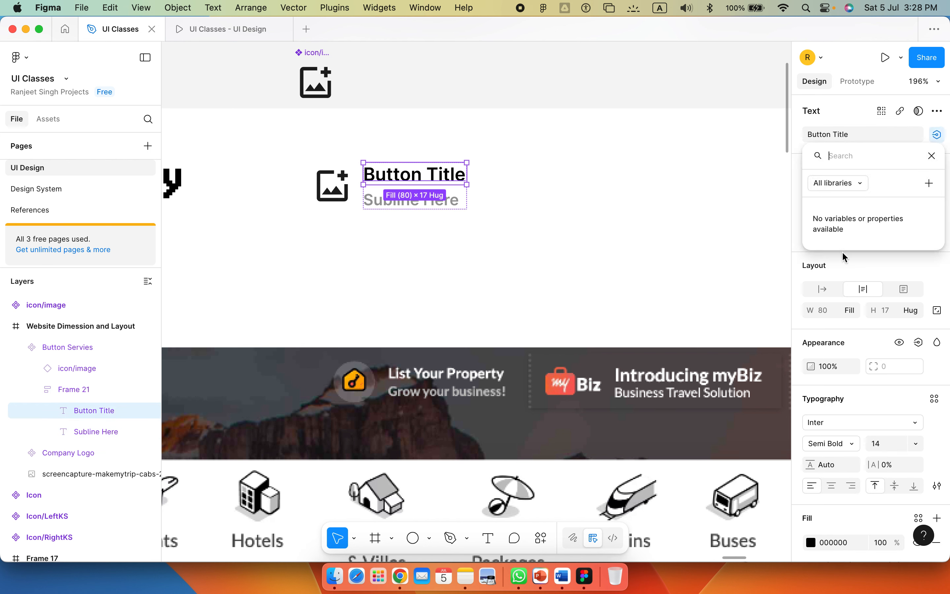
click(930, 183)
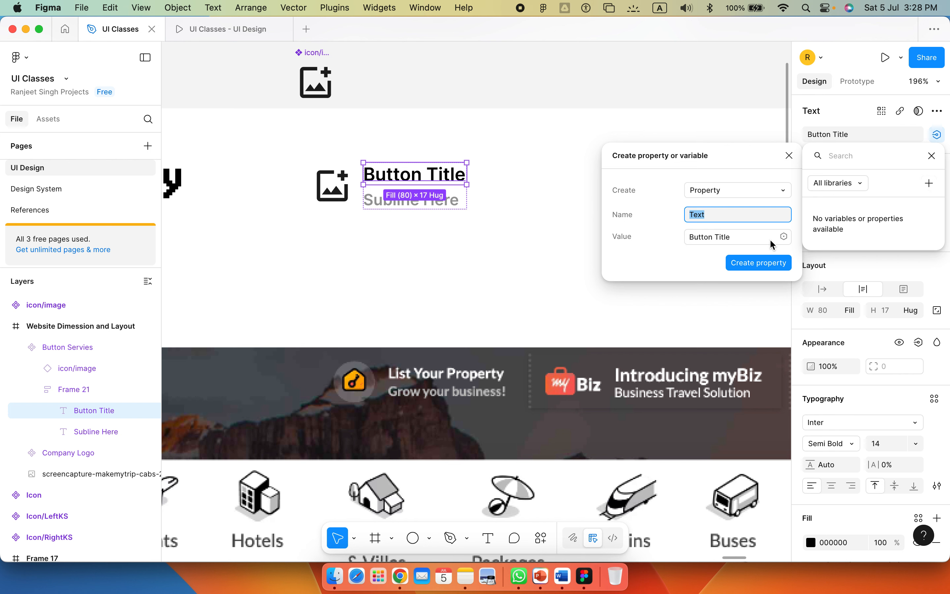
click(767, 263)
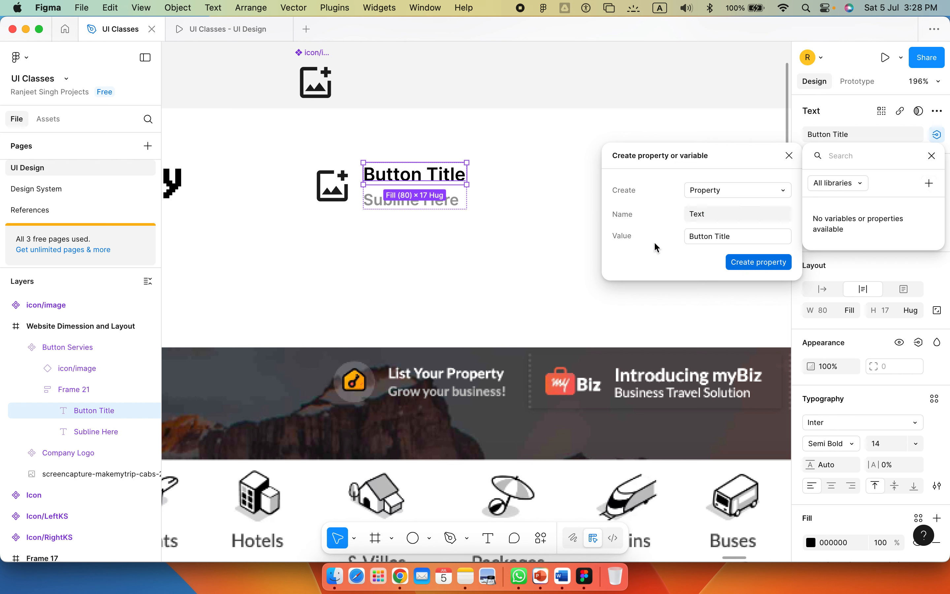
- Create a text property named Subline for the Subline Here layer
click(457, 205)
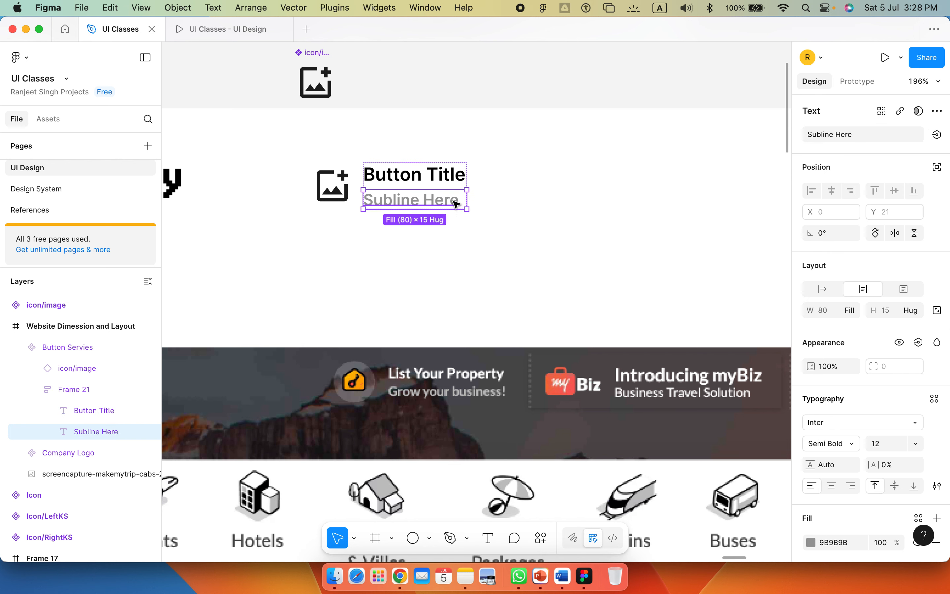
click(937, 134)
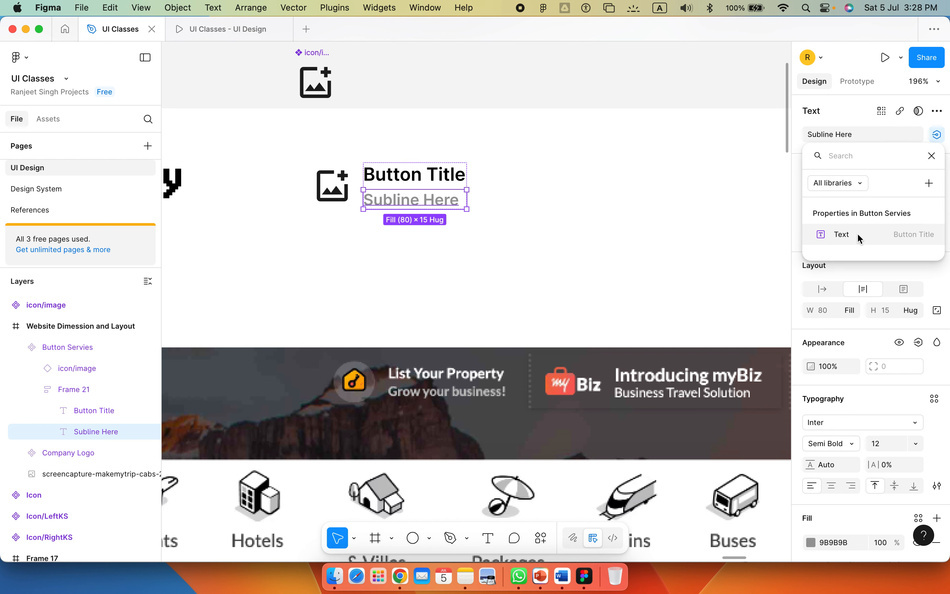
click(929, 183)
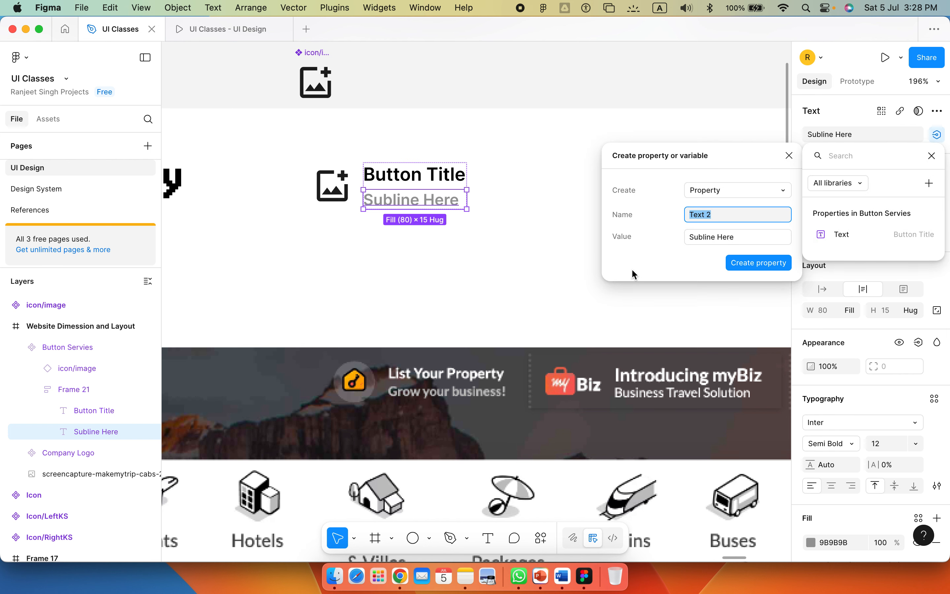
text(Subline)
click(771, 262)
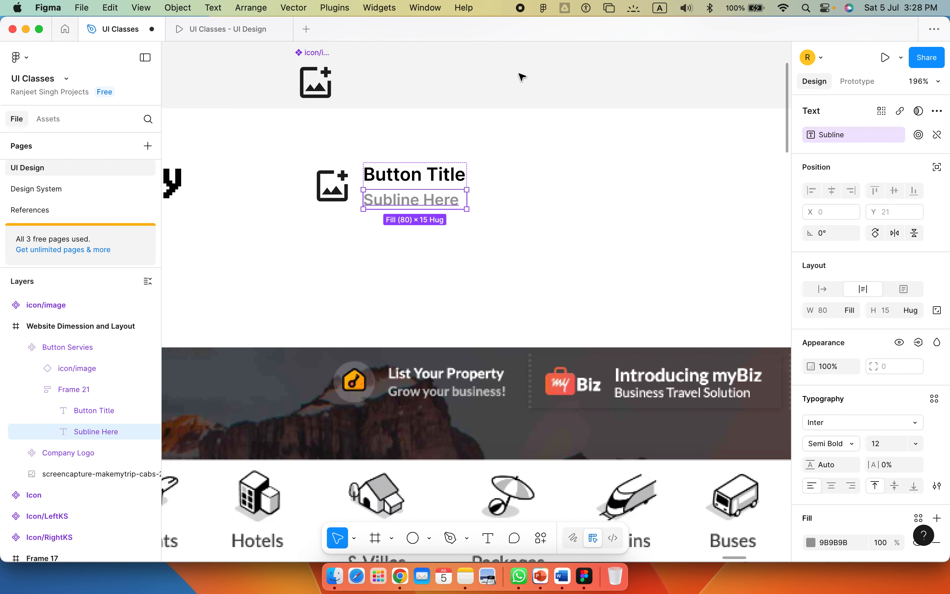
click(409, 174)
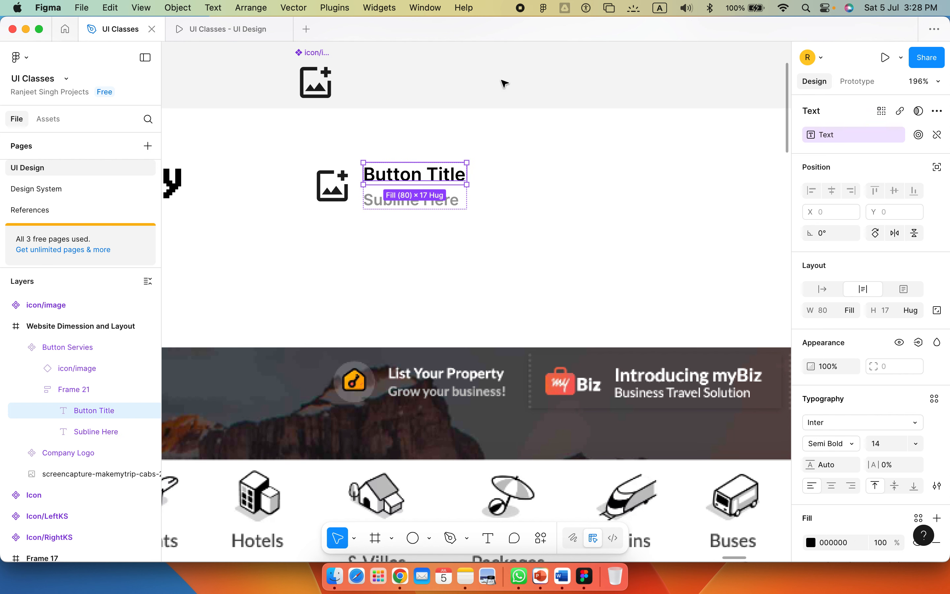
click(407, 161)
- Set the Button Servies component's vertical and horizontal padding to 8
click(332, 198)
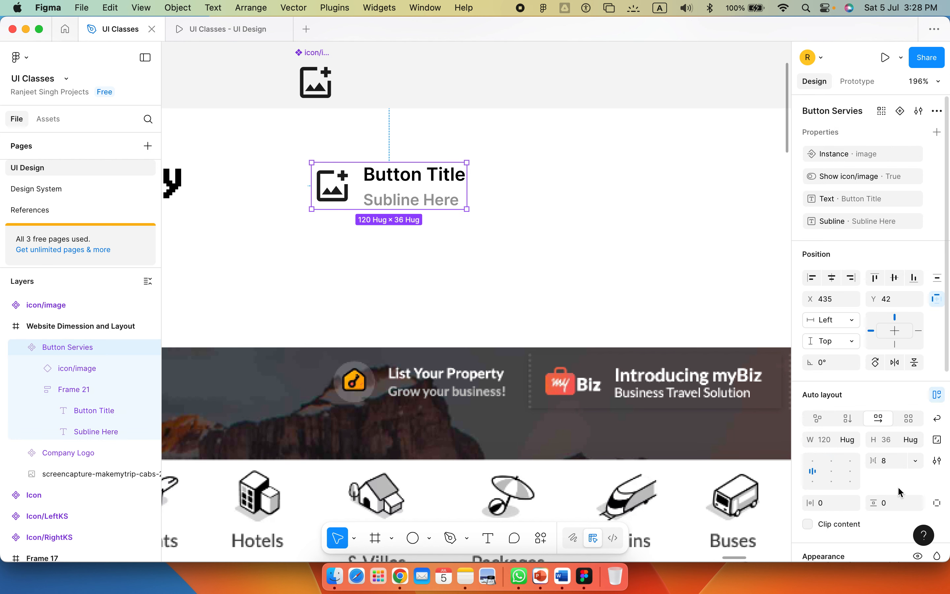
scroll(915, 455, down, 4)
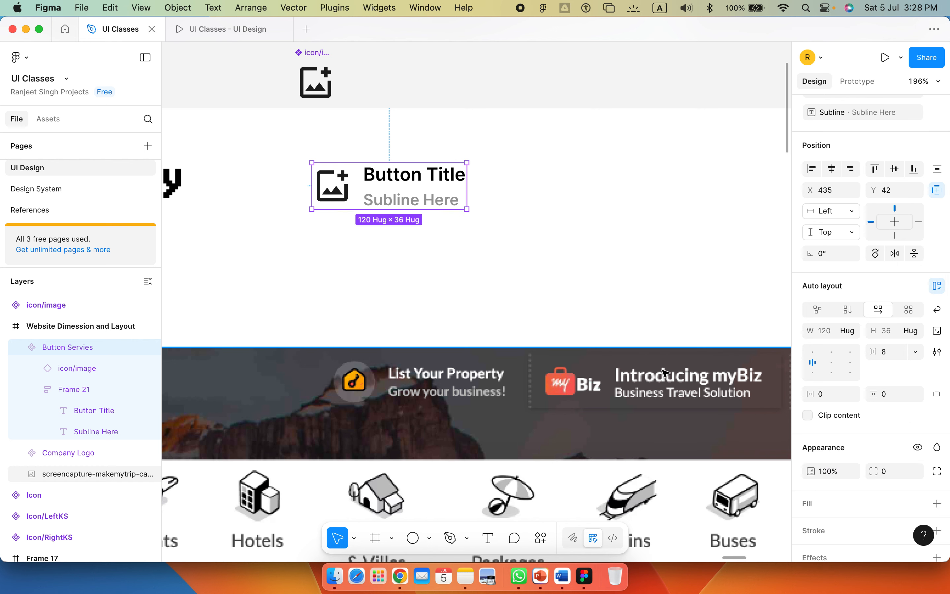
scroll(664, 375, down, 1)
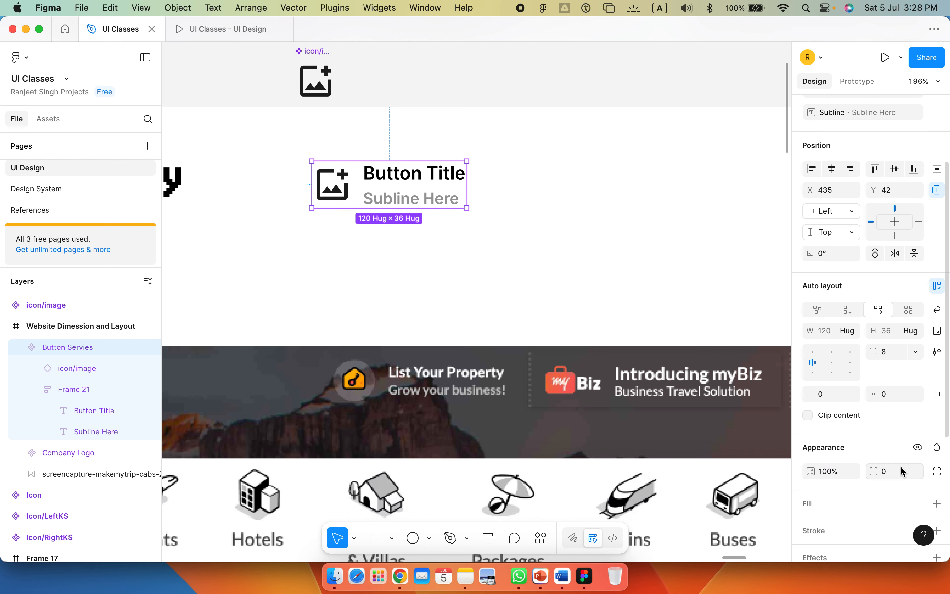
scroll(901, 466, down, 2)
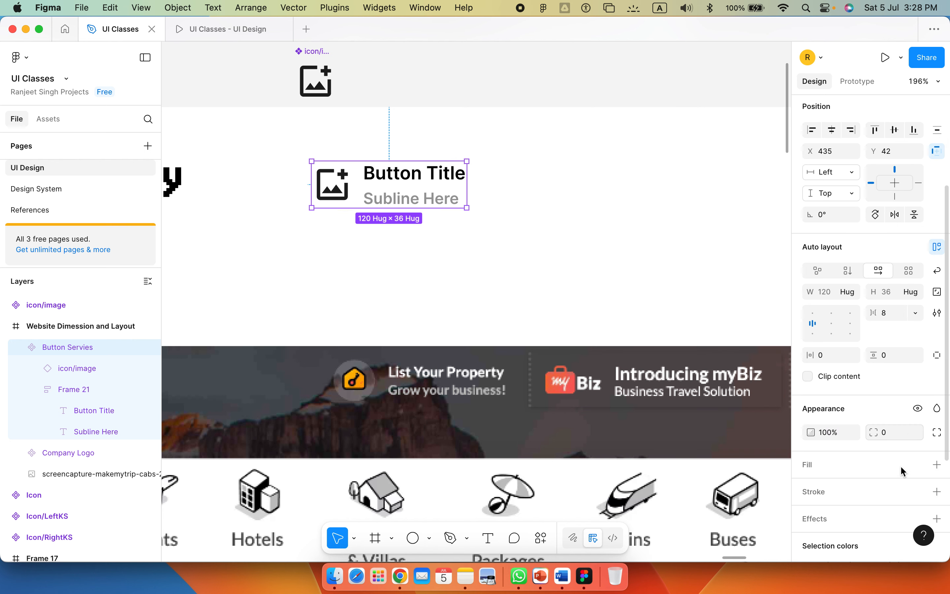
click(891, 357)
text(8)
key(Return)
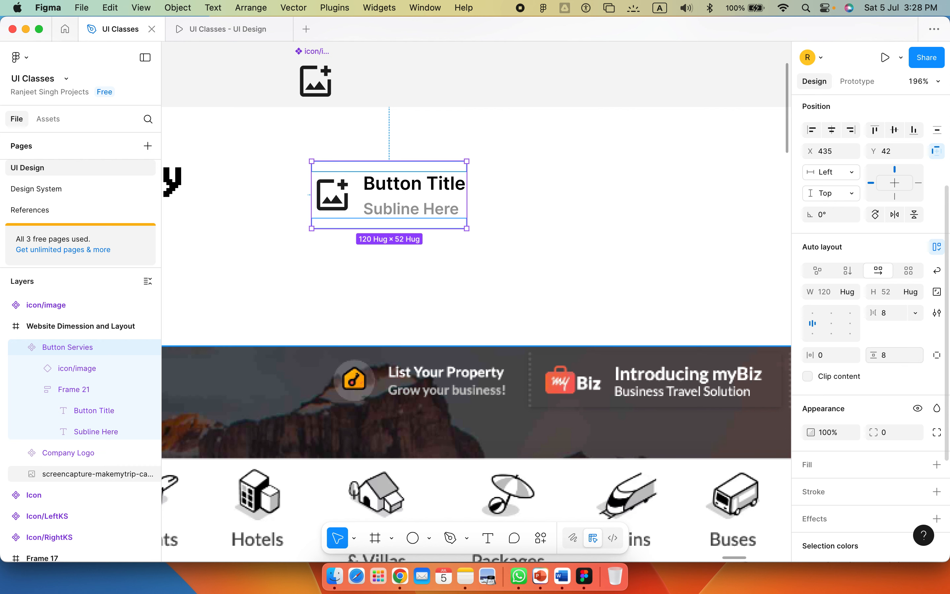
click(831, 357)
key(Return)
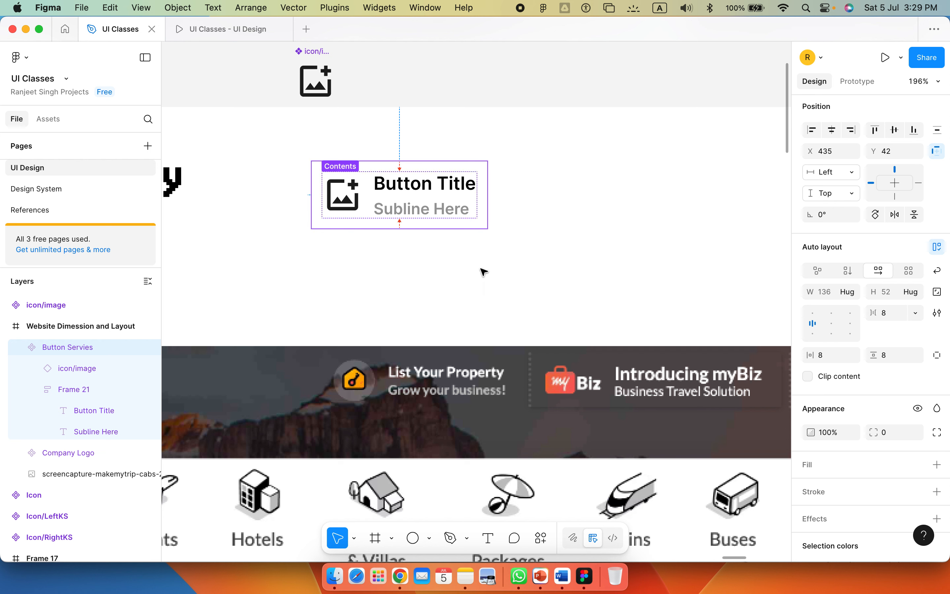
- Set the vertical gap between the Button Title and Subline Here texts to 0
click(421, 193)
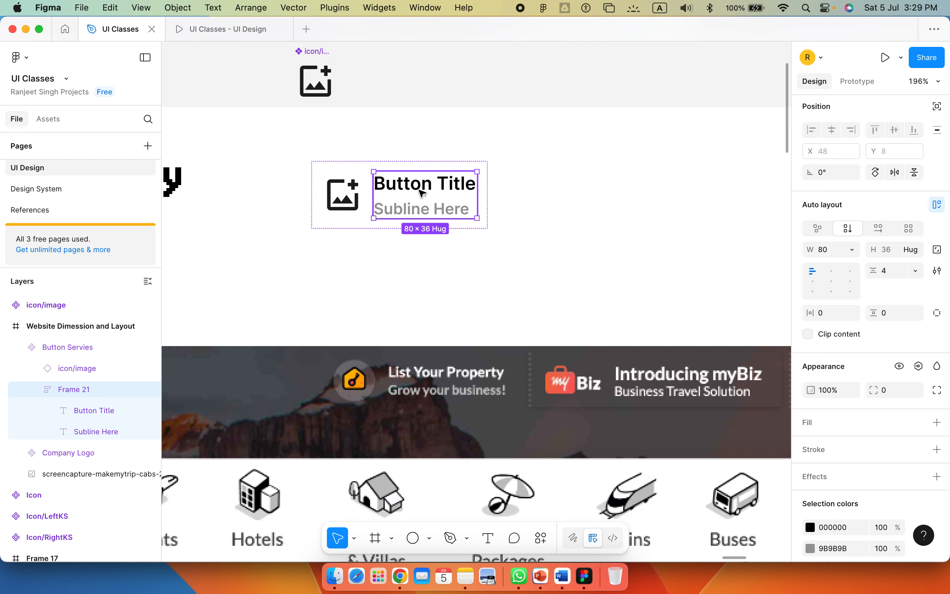
click(890, 270)
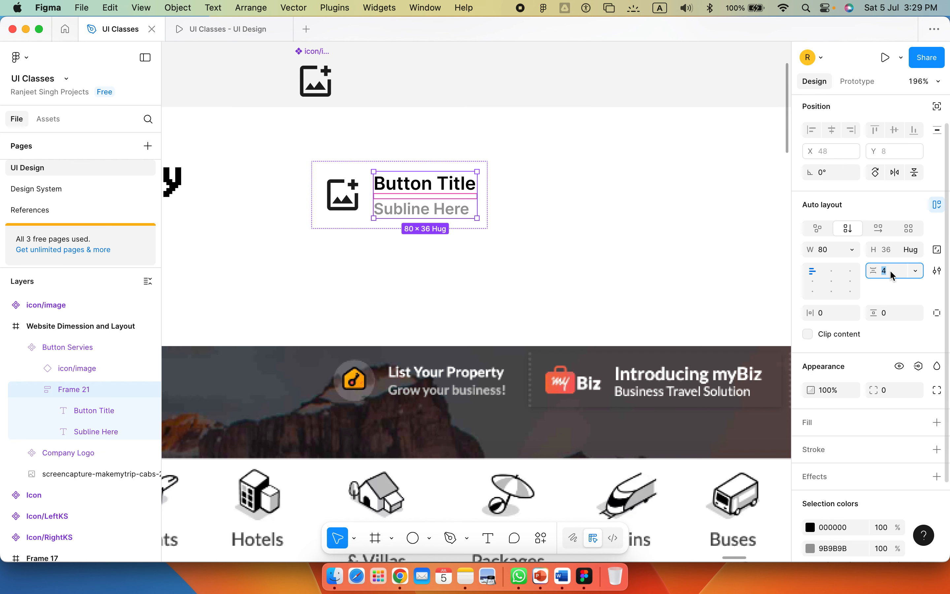
text(0)
key(Return)
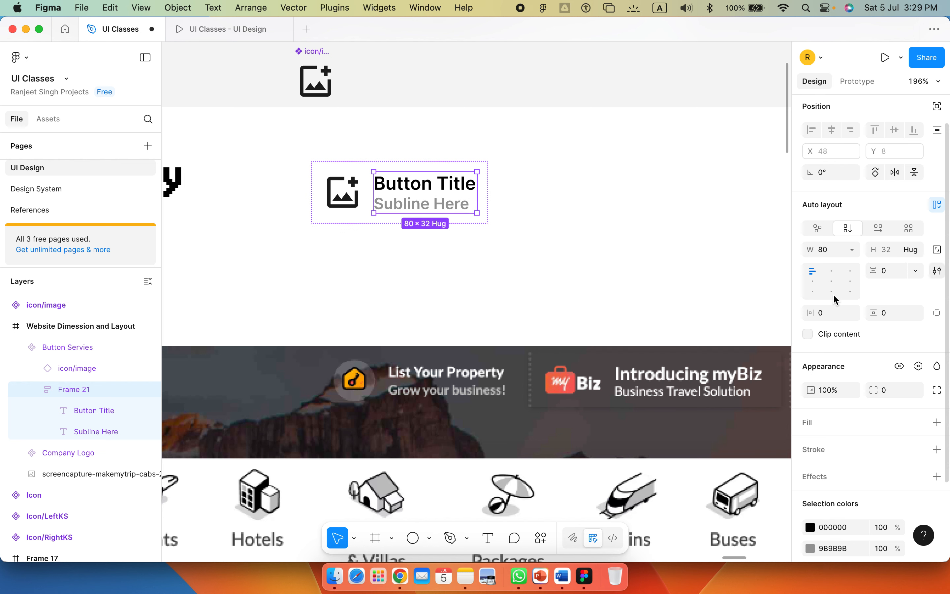
click(483, 232)
- Set the Subline Here text's font size to 10
click(432, 194)
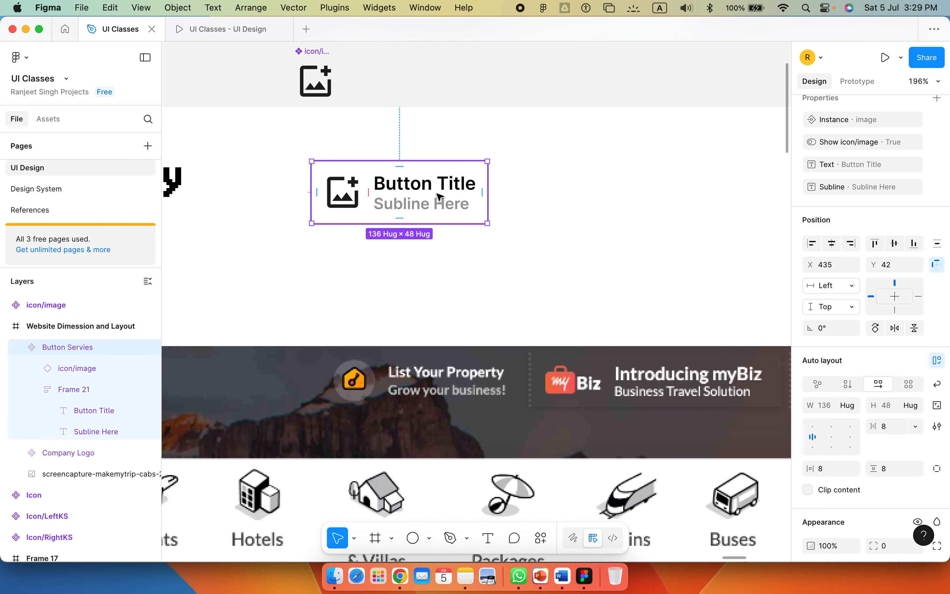
click(429, 209)
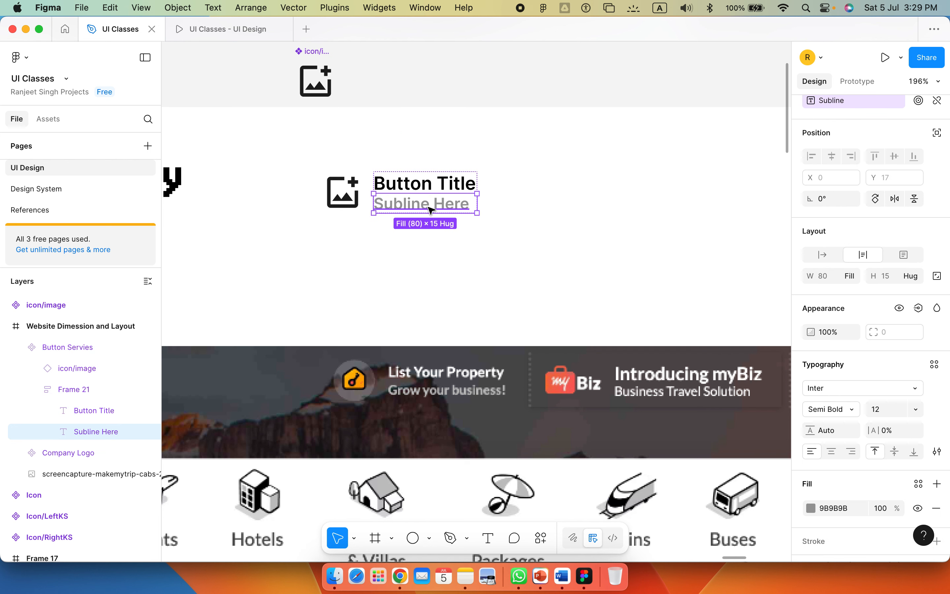
click(918, 413)
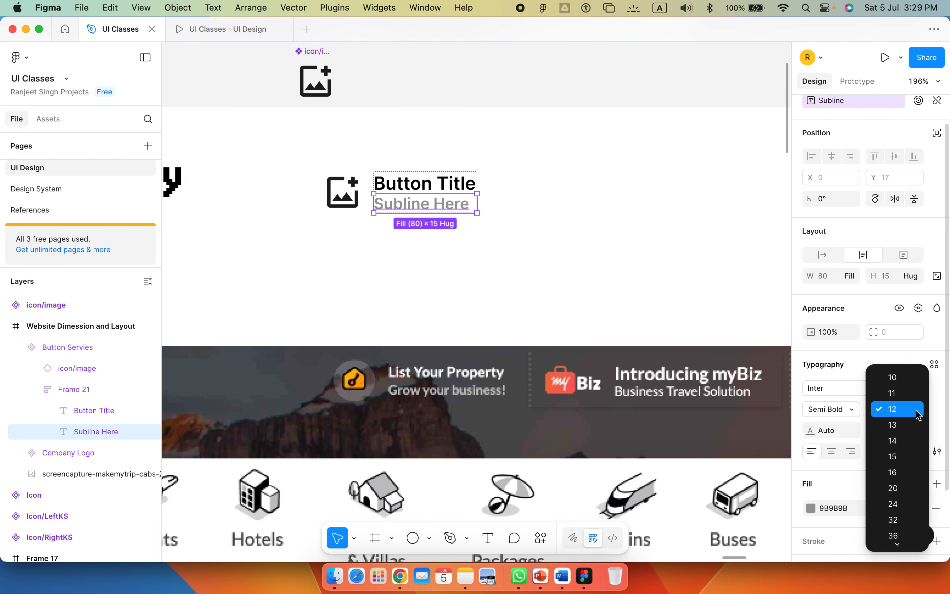
click(893, 377)
click(451, 243)
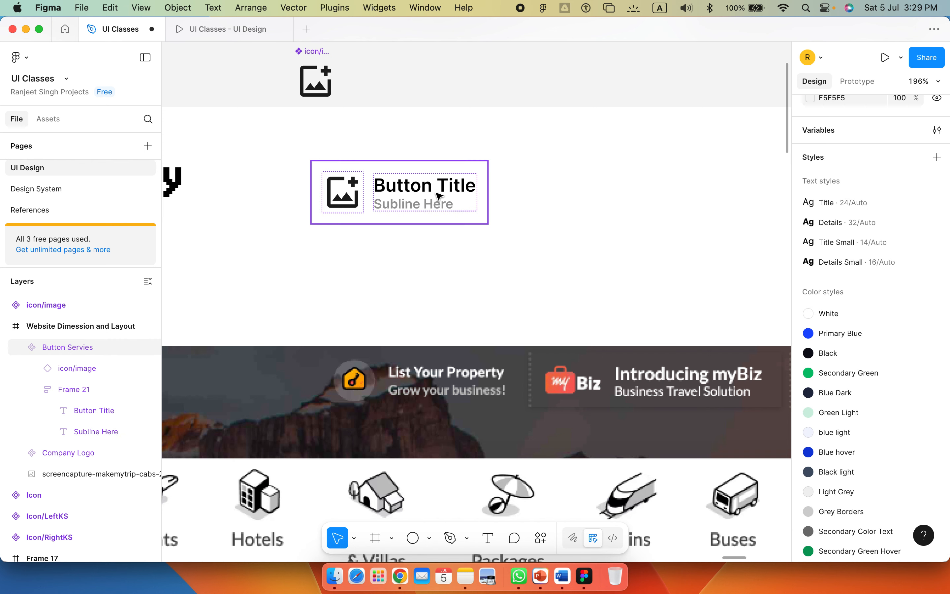
- Centre the contents of the button's title and subline frame and switch its vertical gap to Auto
double_click(439, 194)
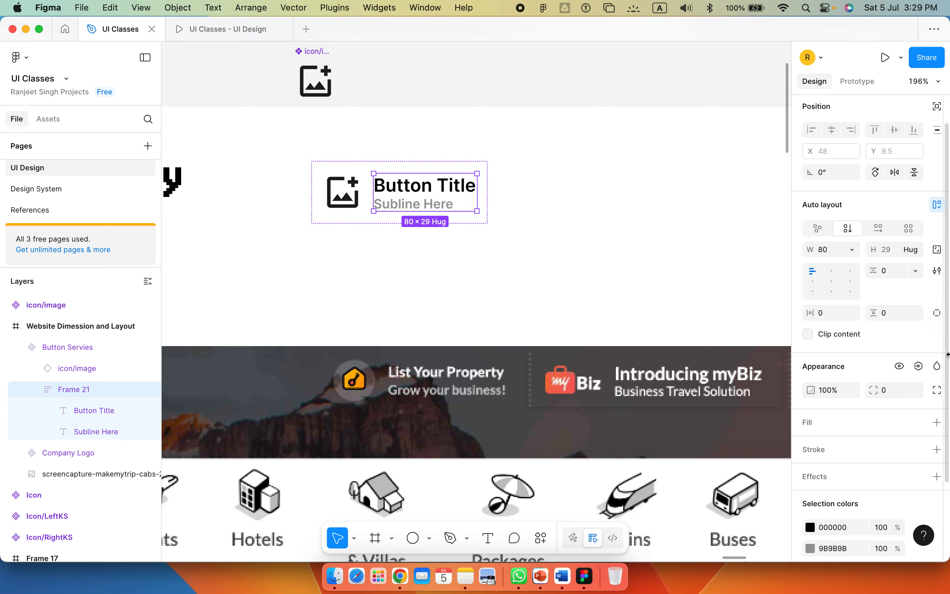
double_click(831, 281)
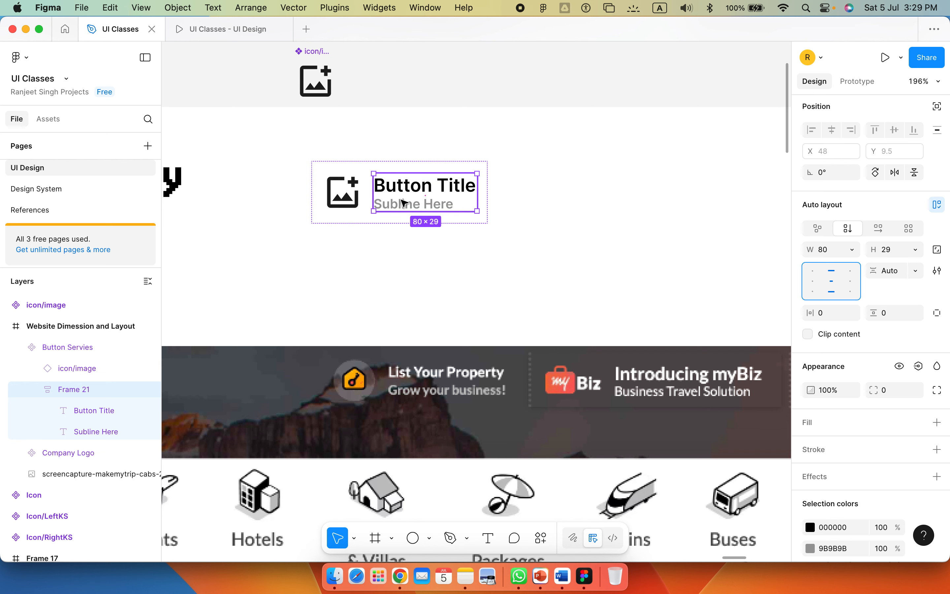
click(449, 264)
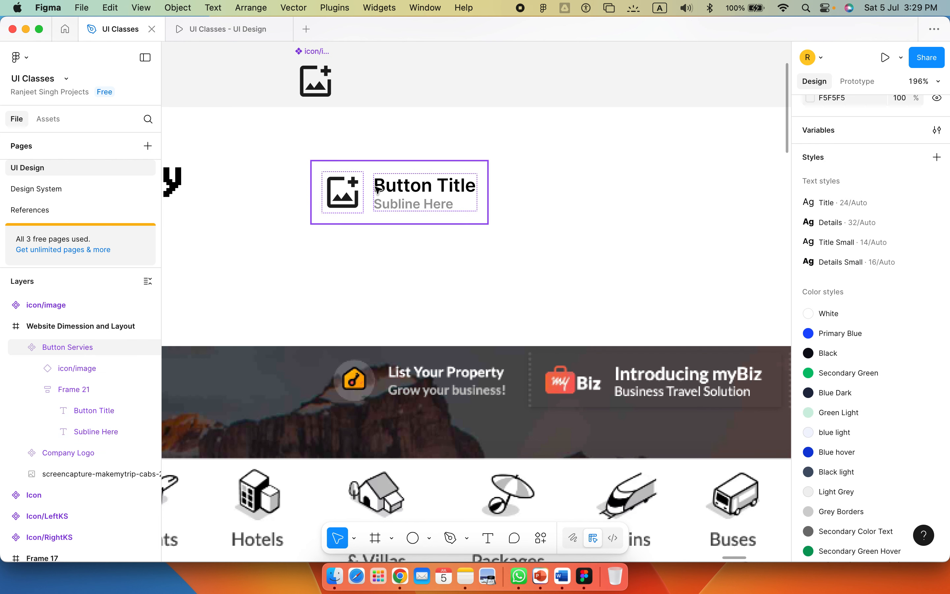
- Add a light grey EFEFEF fill to the Button Servies component
click(412, 201)
scroll(876, 452, down, 5)
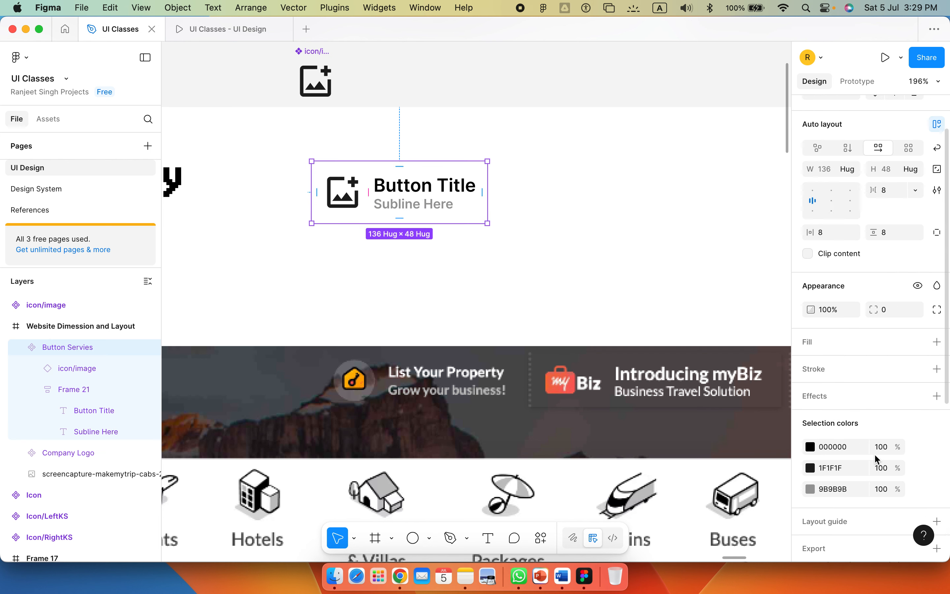
scroll(904, 389, up, 5)
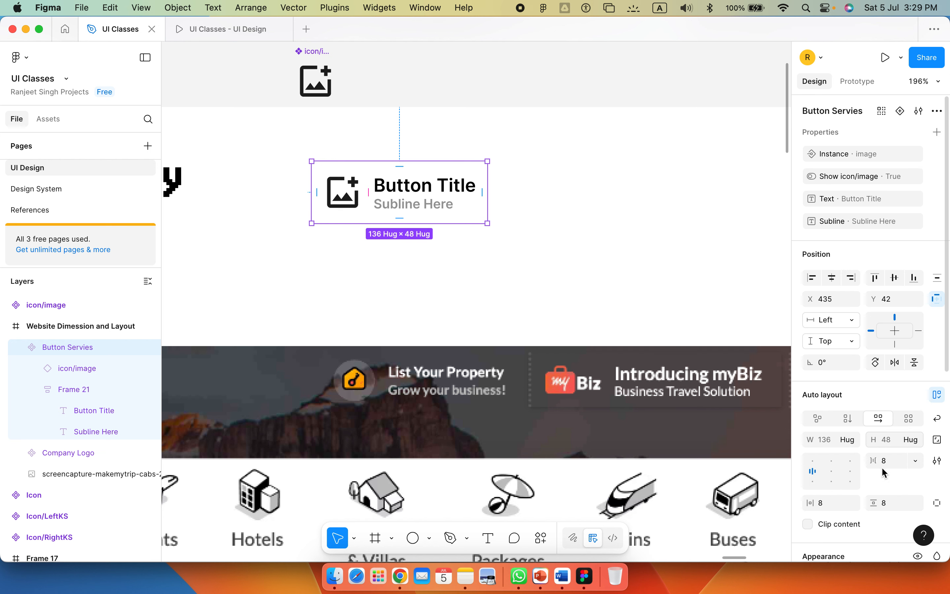
scroll(872, 468, down, 5)
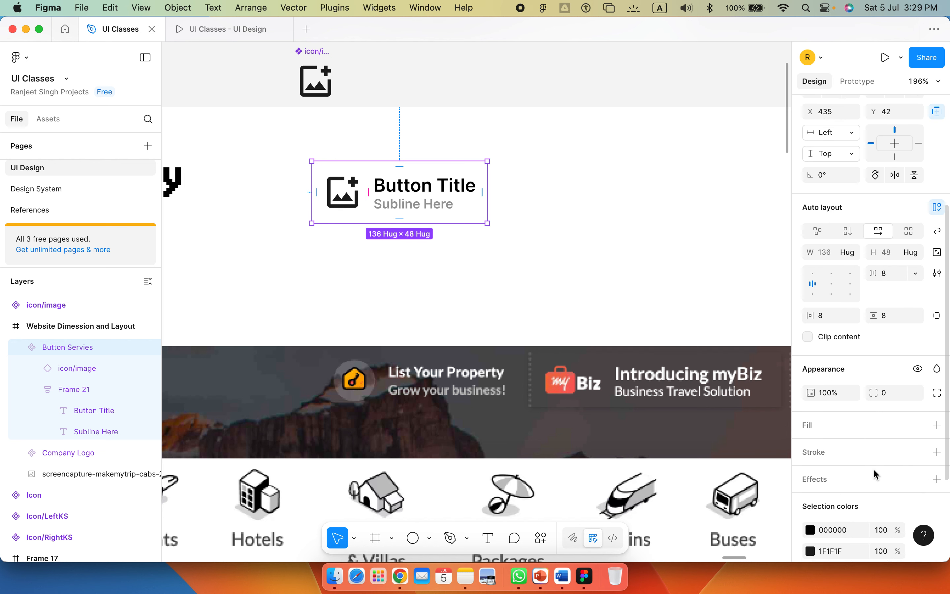
click(938, 386)
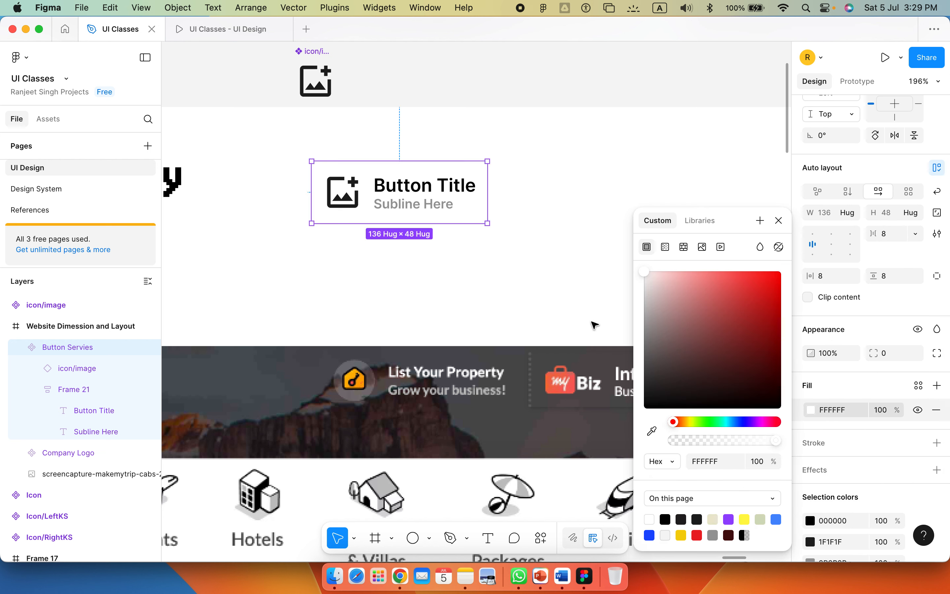
drag(652, 298, 641, 290)
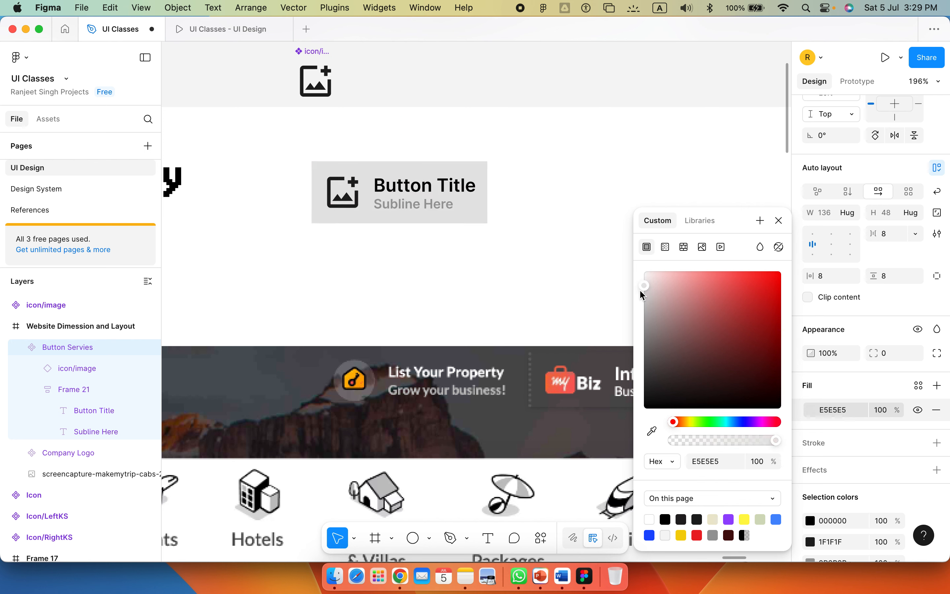
drag(640, 291, 640, 293)
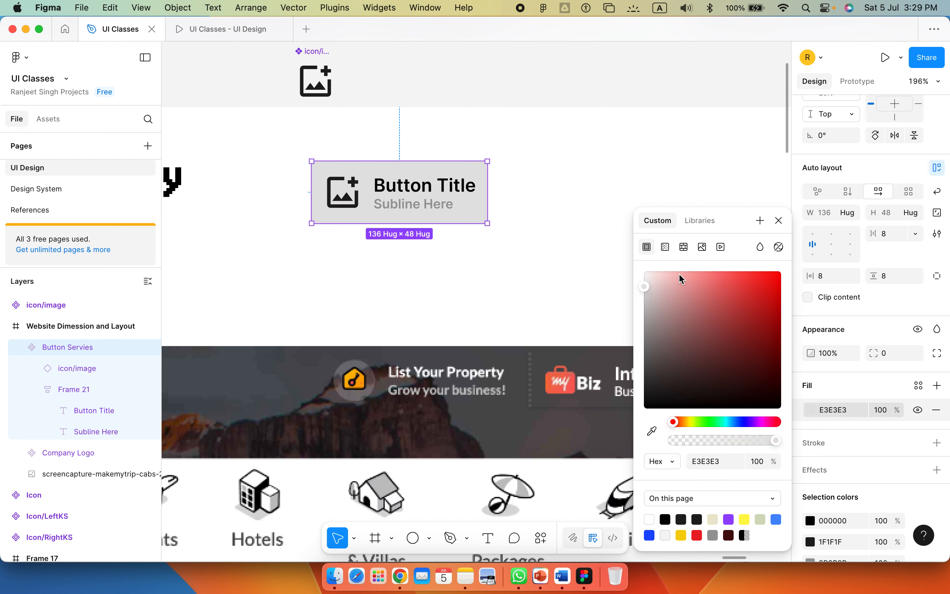
drag(645, 290, 640, 282)
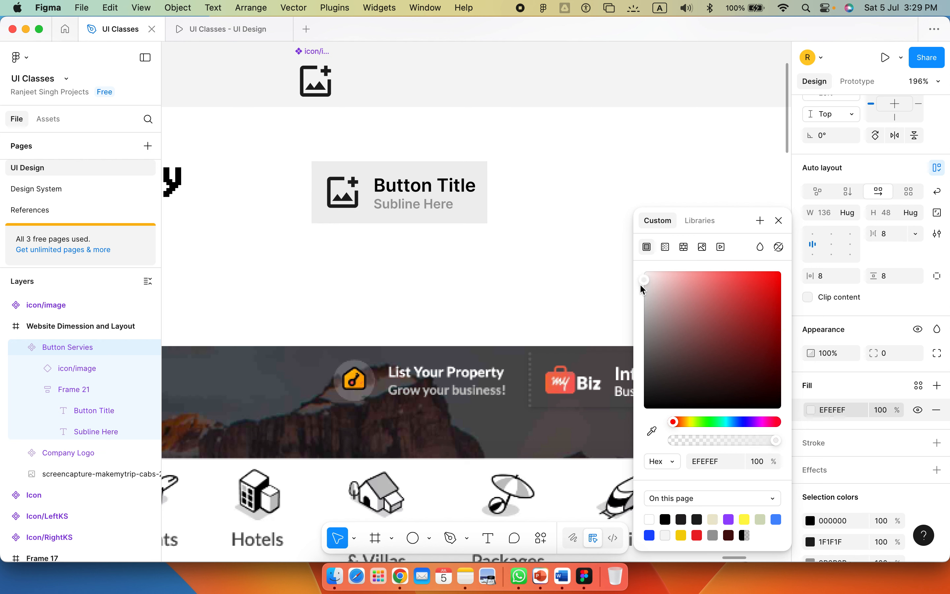
click(781, 222)
- Set the Button Servies component's corner radius to 8
scroll(887, 435, down, 5)
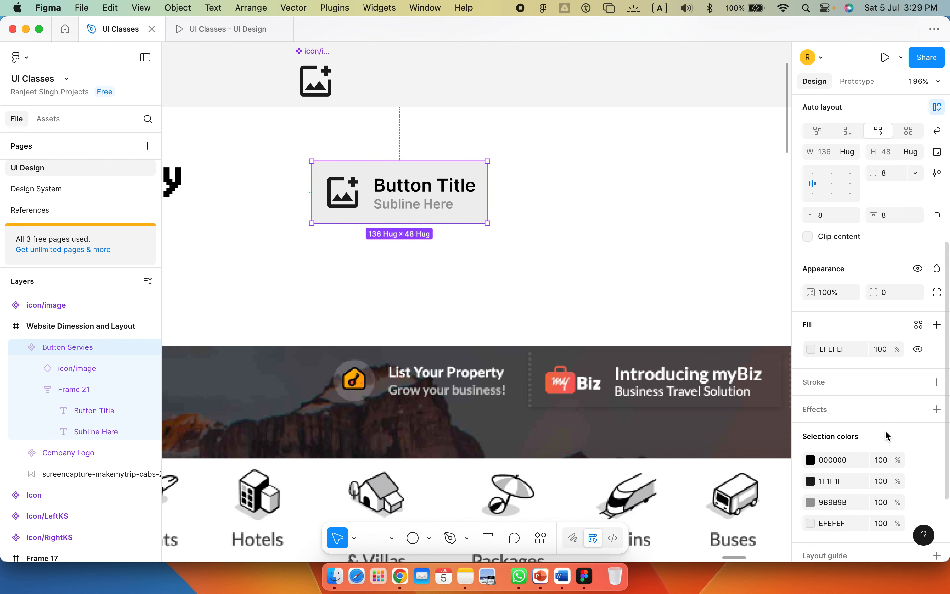
click(898, 230)
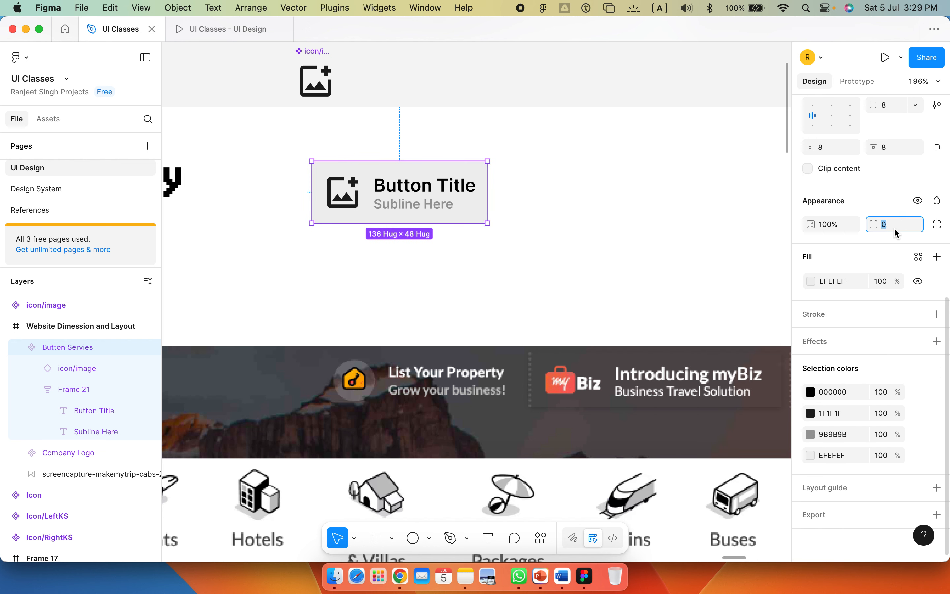
text(8)
key(Return)
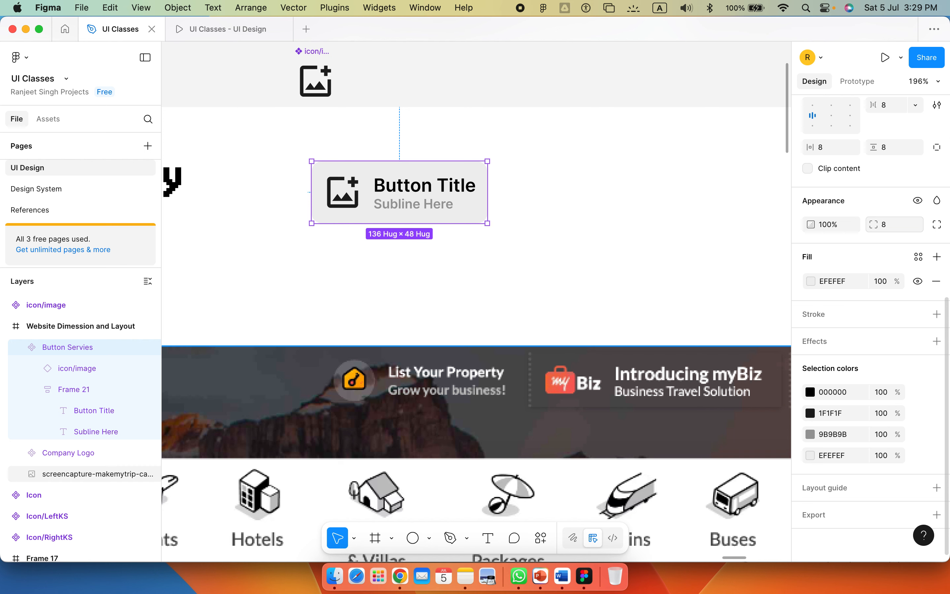
click(405, 259)
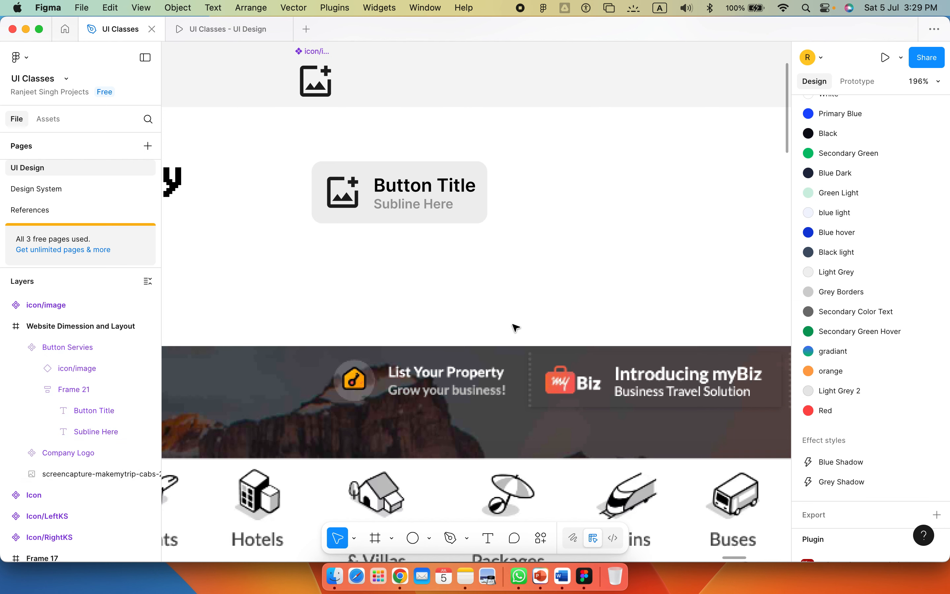
- Move the icon/image and Button Servies main components above the Website Dimension and Layout frame, keeping a button instance inside the frame
scroll(445, 260, up, 3)
drag(307, 178, 273, 104)
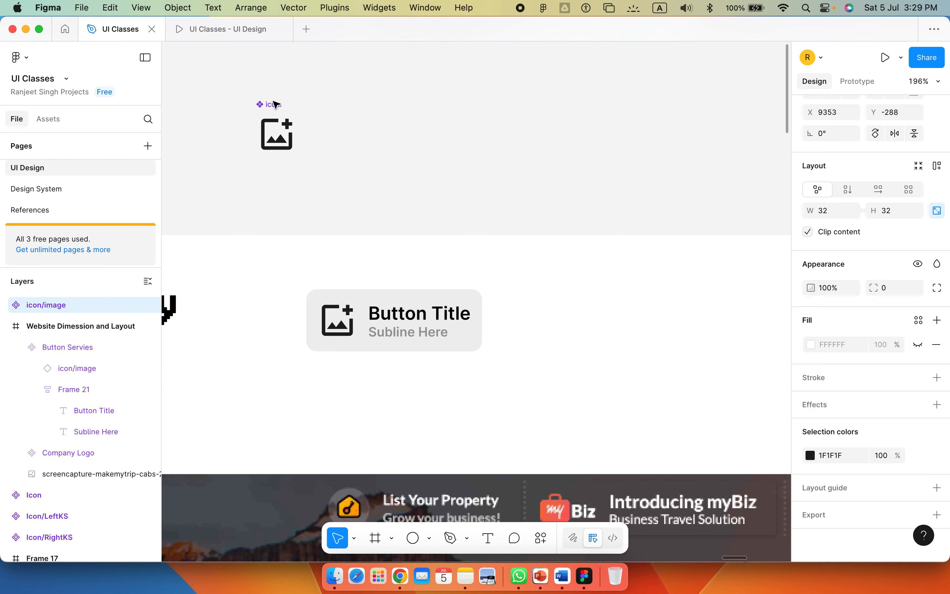
drag(383, 313, 419, 320)
scroll(691, 386, down, 5)
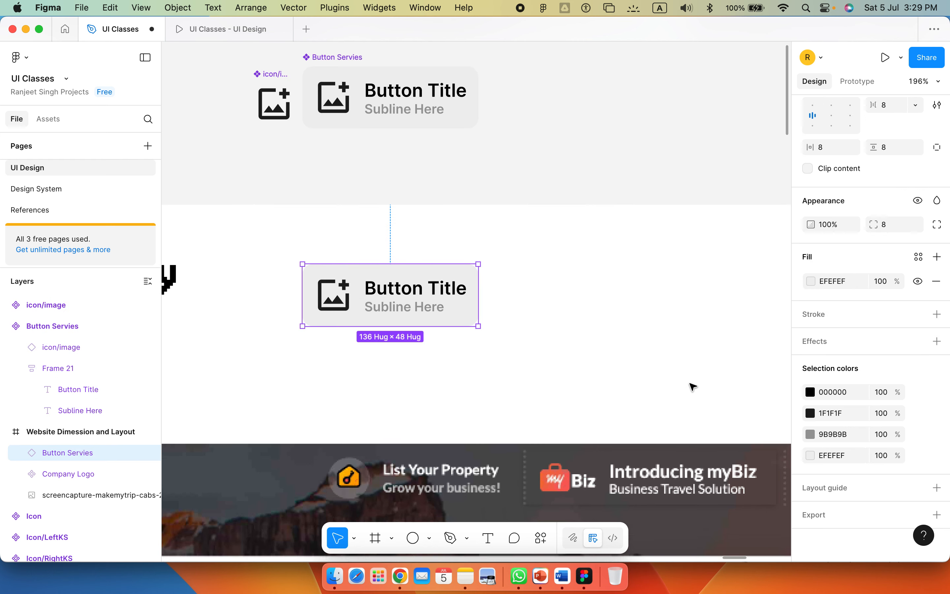
- Set the button instance's Text property to "List Your Property"
scroll(903, 354, up, 10)
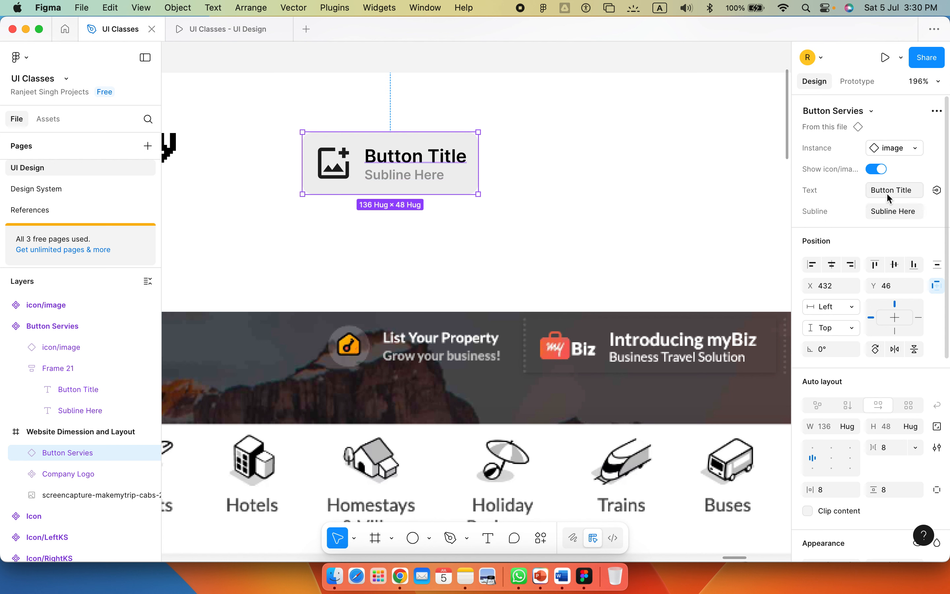
text(Li)
text(st Your Property)
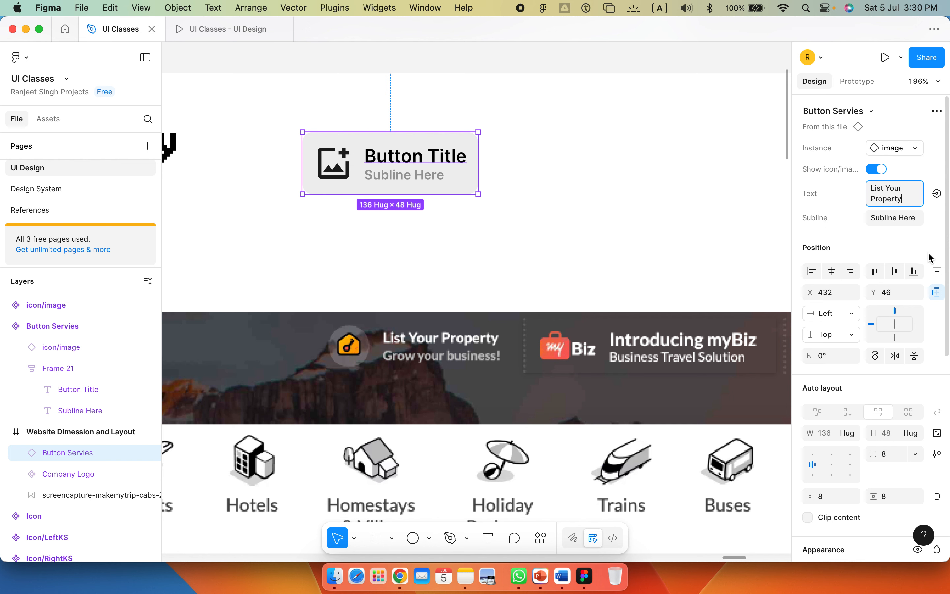
- Change the button instance's Subline property to "Subline Grow Your Business"
click(898, 223)
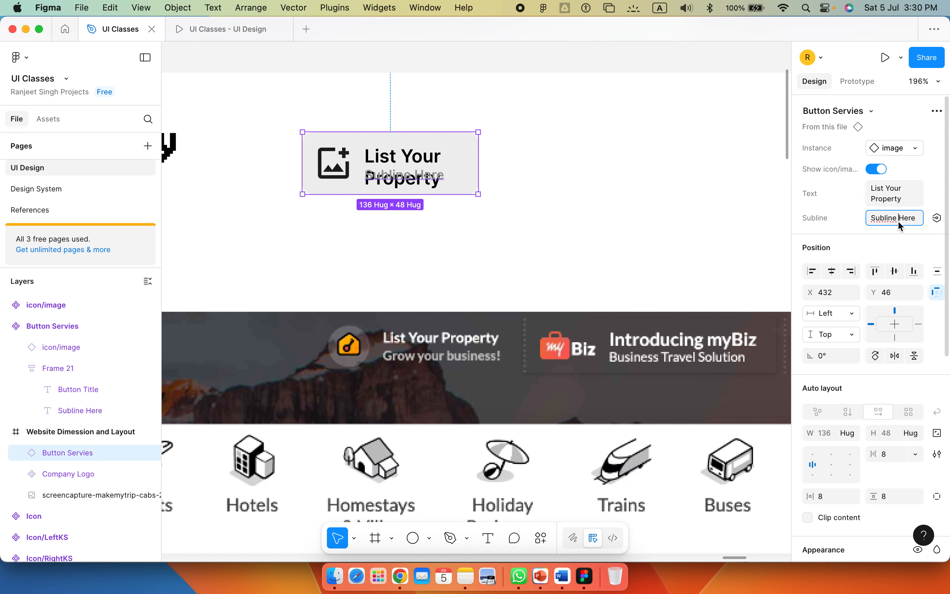
text(Grow )
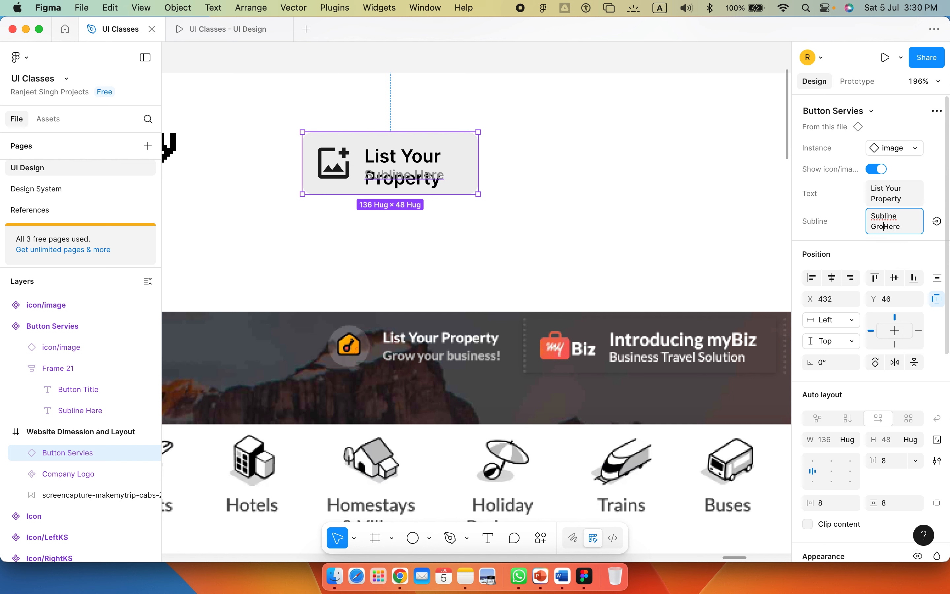
text(Your Business)
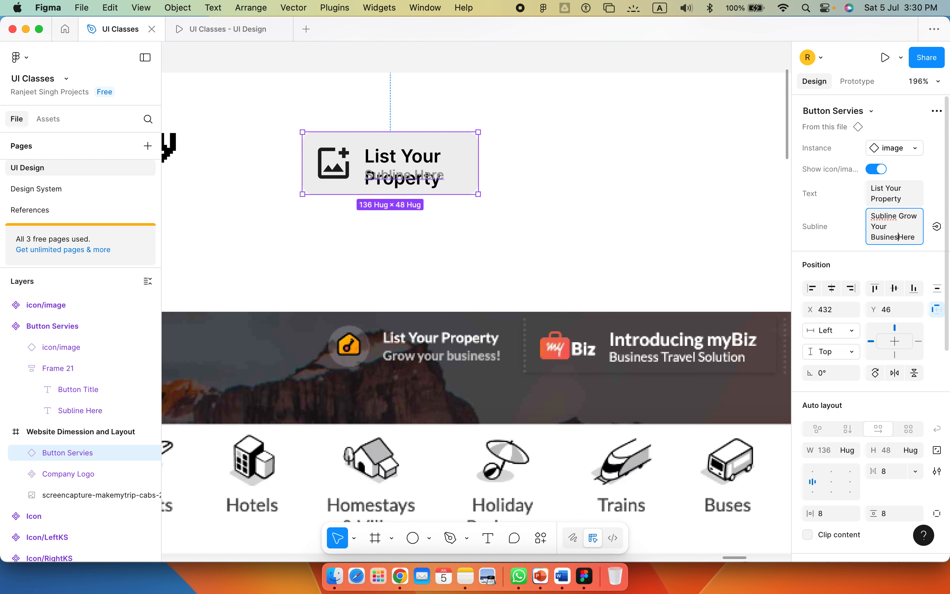
key(shift+alt+Right)
key(BackSpace)
key(Return)
- Set both the Button Title and Subline Here texts in the main Button Servies component to auto width
scroll(609, 257, up, 3)
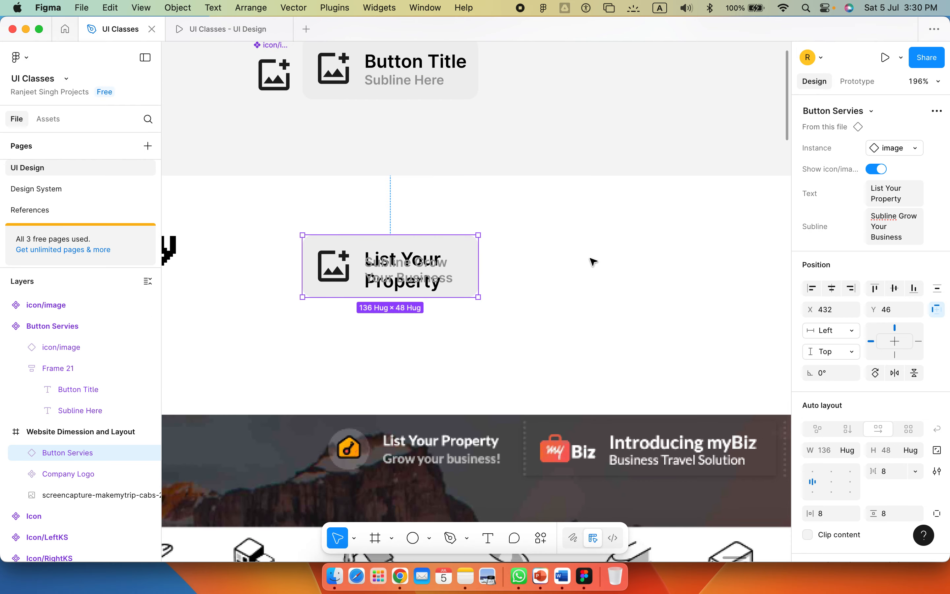
scroll(457, 299, up, 3)
scroll(457, 298, right, 2)
click(389, 151)
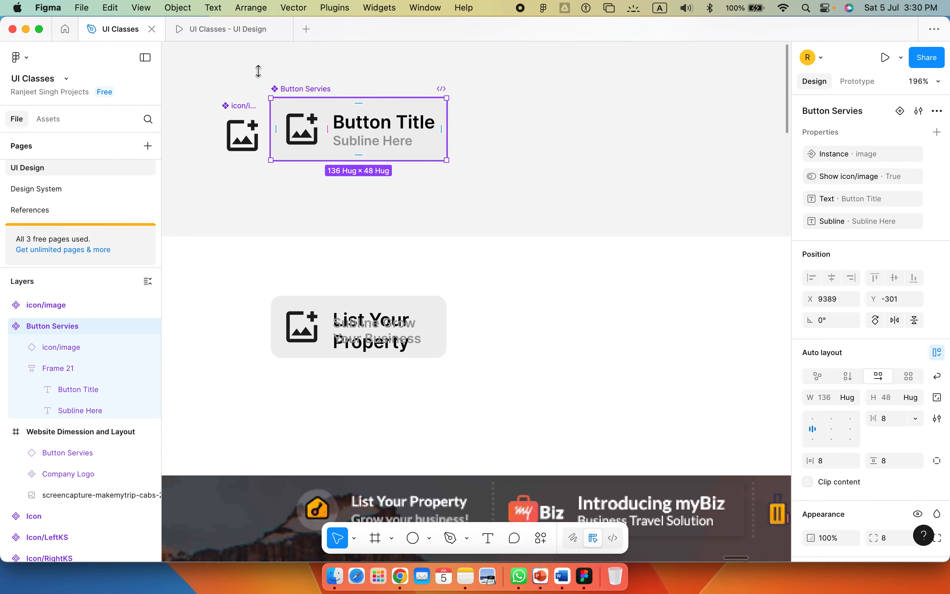
click(398, 87)
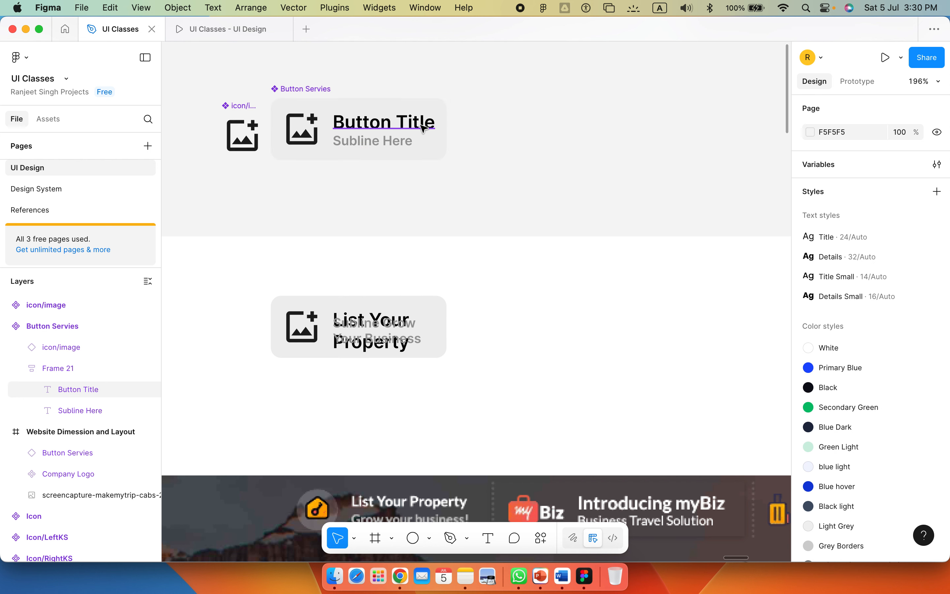
click(423, 128)
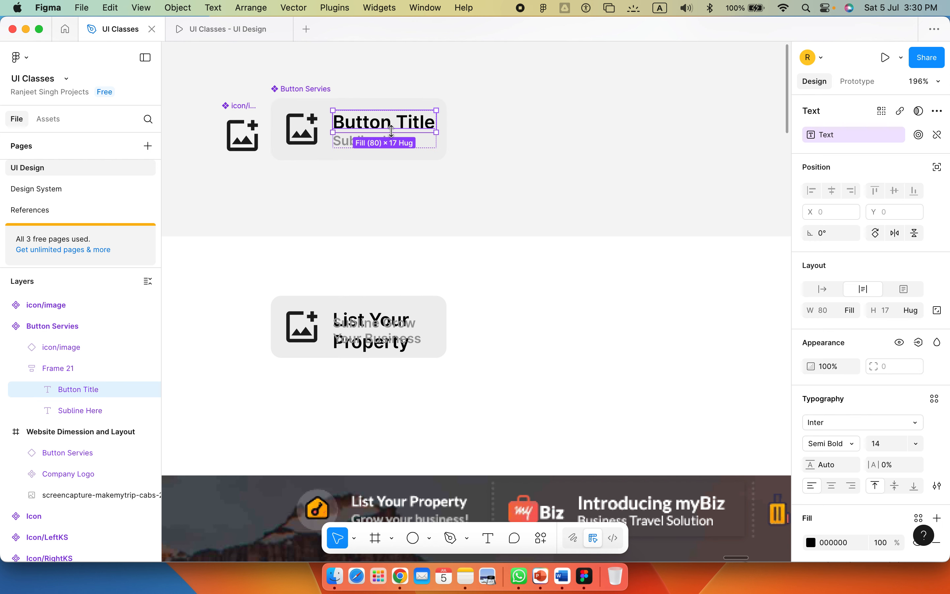
click(825, 289)
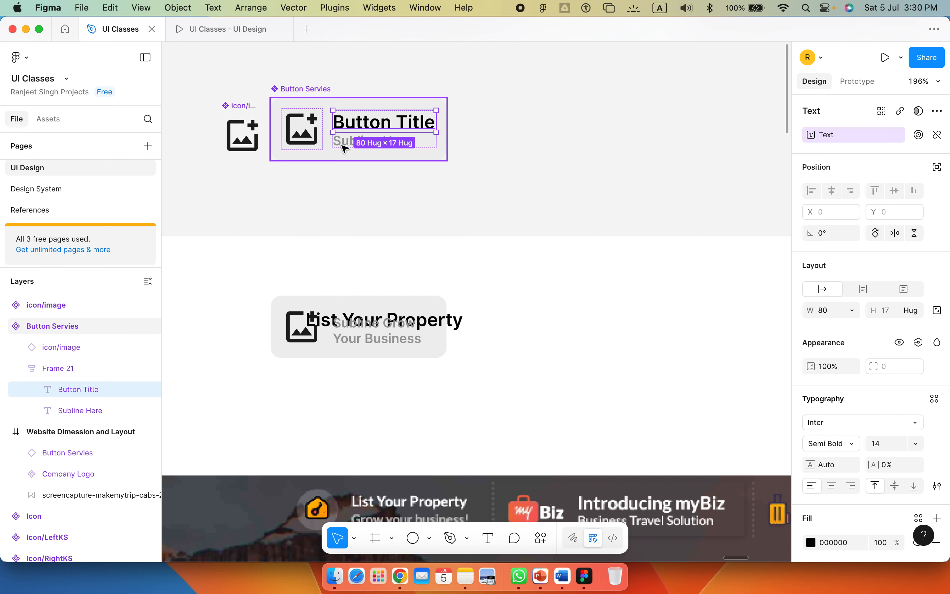
click(345, 147)
click(826, 290)
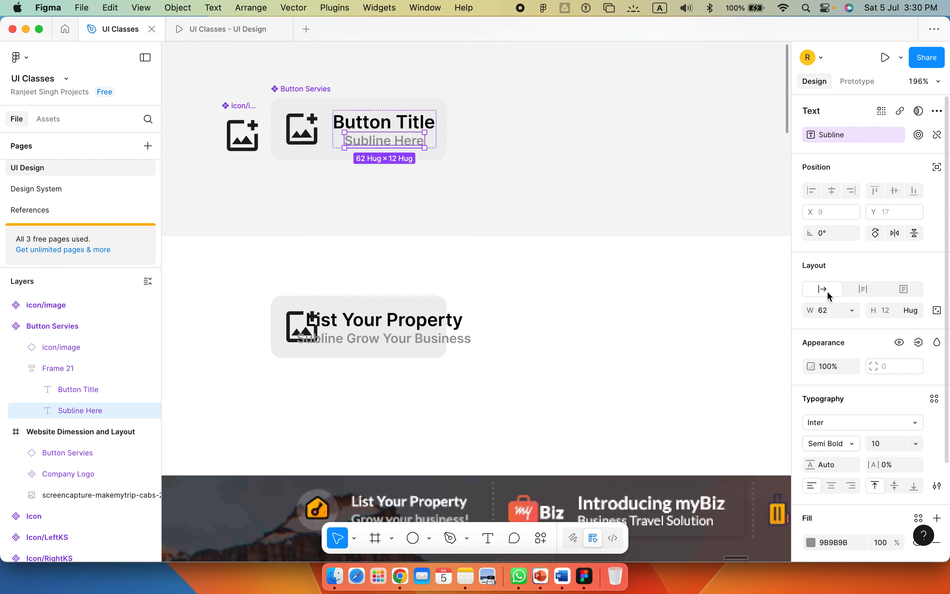
click(522, 185)
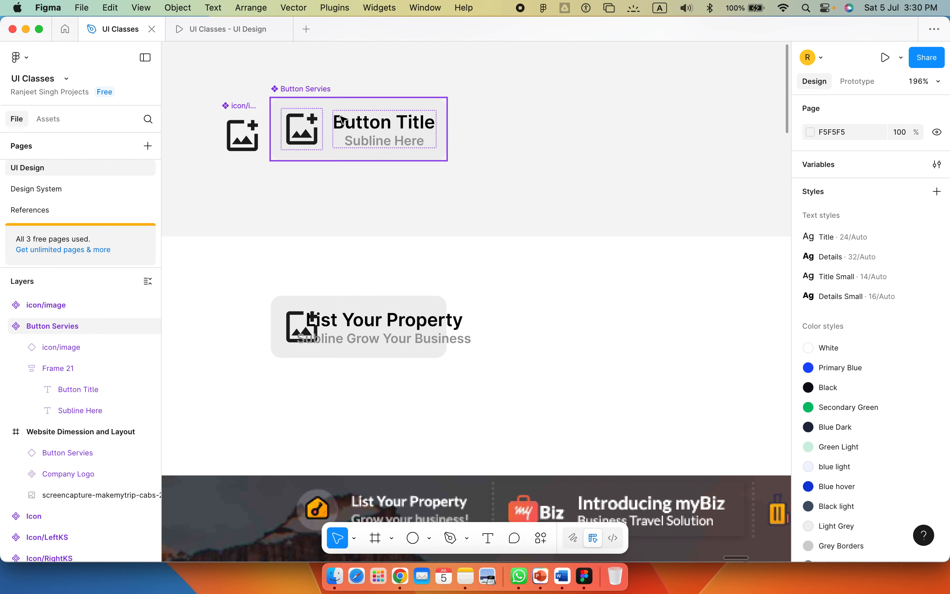
- Set the main Button Servies component's width to Hug contents
click(343, 120)
click(855, 400)
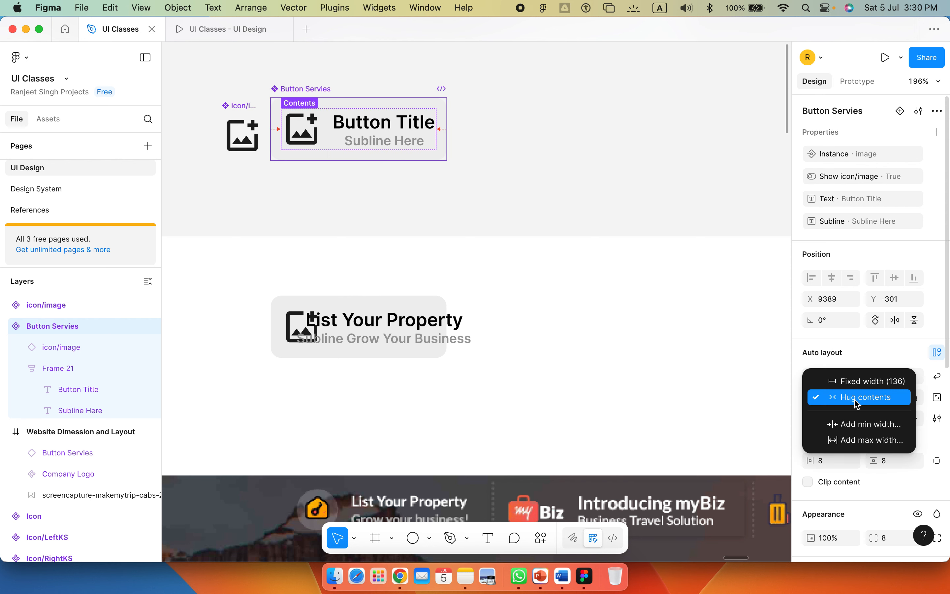
click(876, 398)
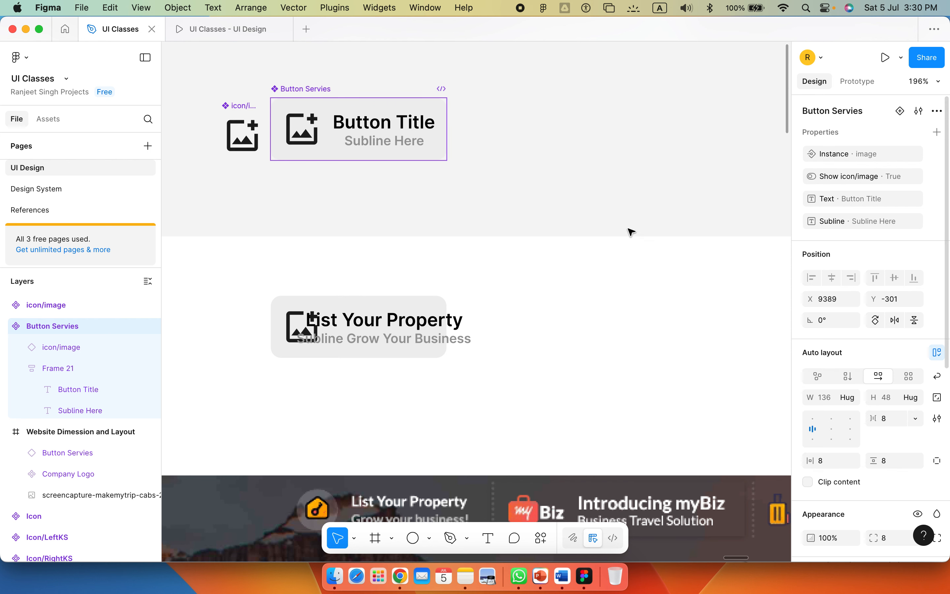
- Set the main component's title and subline frame to Hug contents width and left-align its contents with an Auto vertical gap
double_click(371, 128)
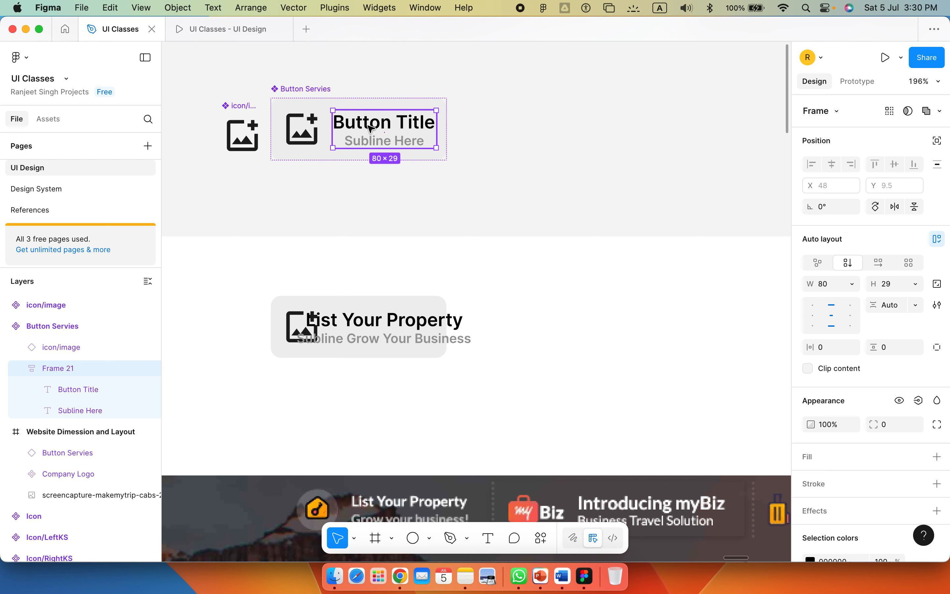
click(853, 284)
click(877, 316)
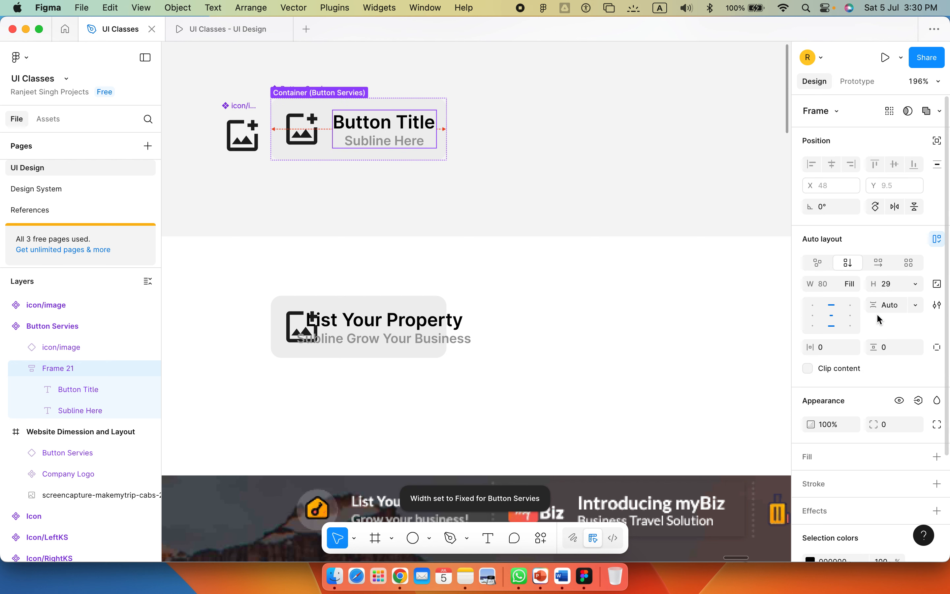
click(853, 284)
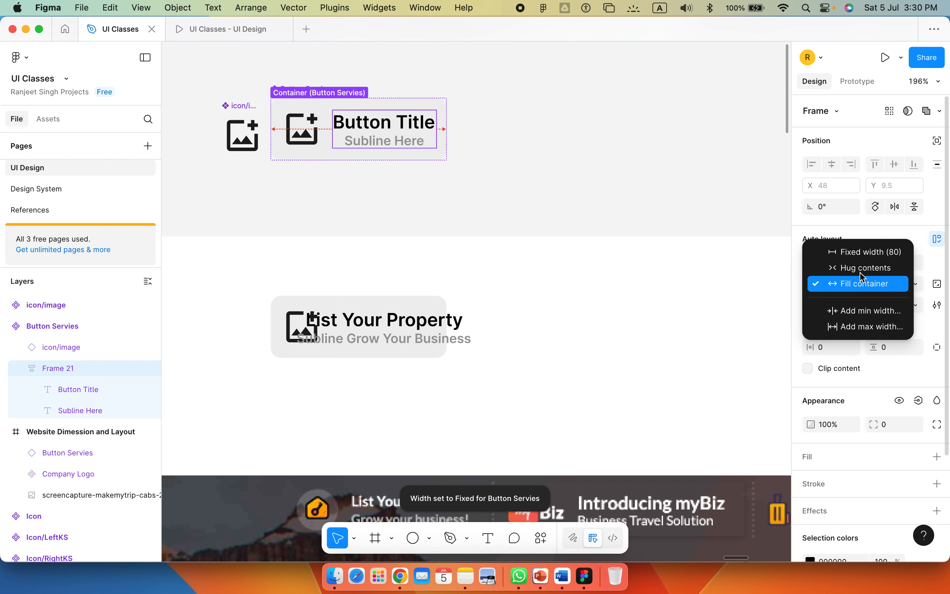
click(860, 267)
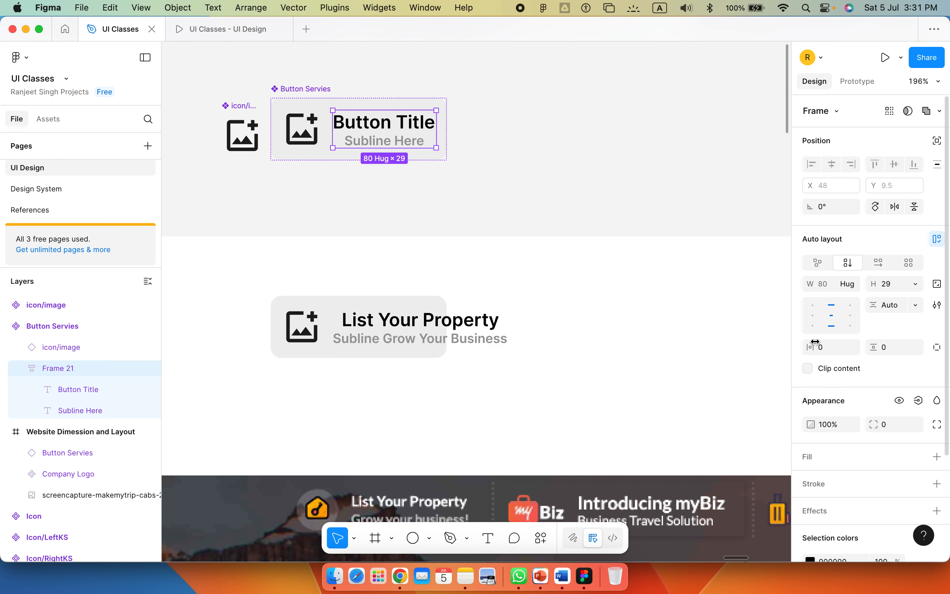
click(814, 316)
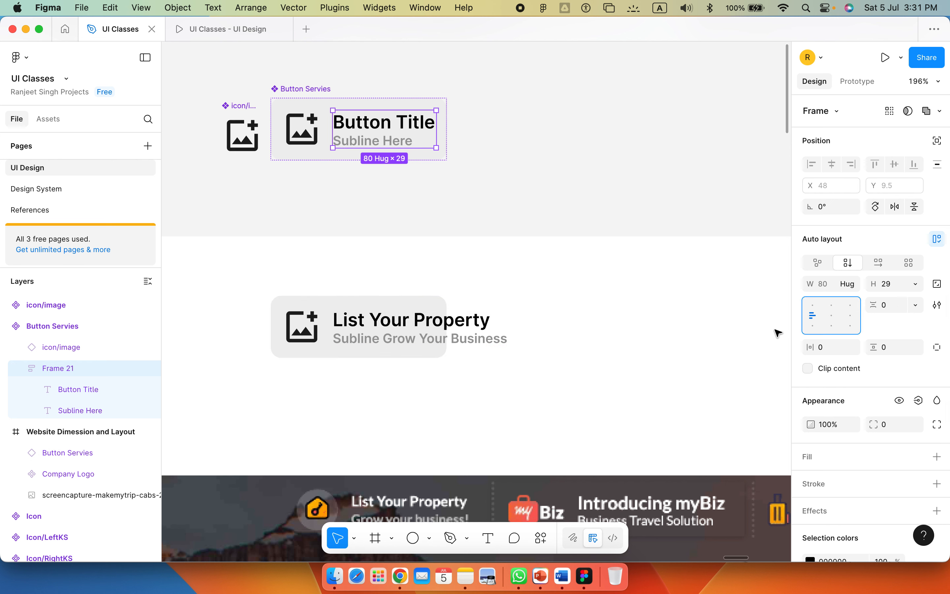
double_click(814, 319)
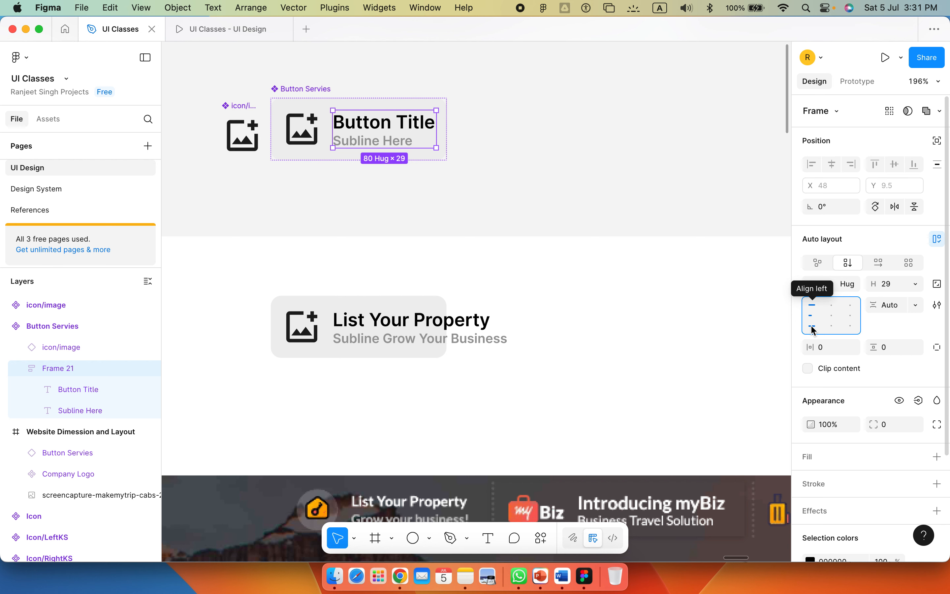
- Try widening the List Your Property button instance manually to 189, and undo the resize
scroll(402, 318, right, 1)
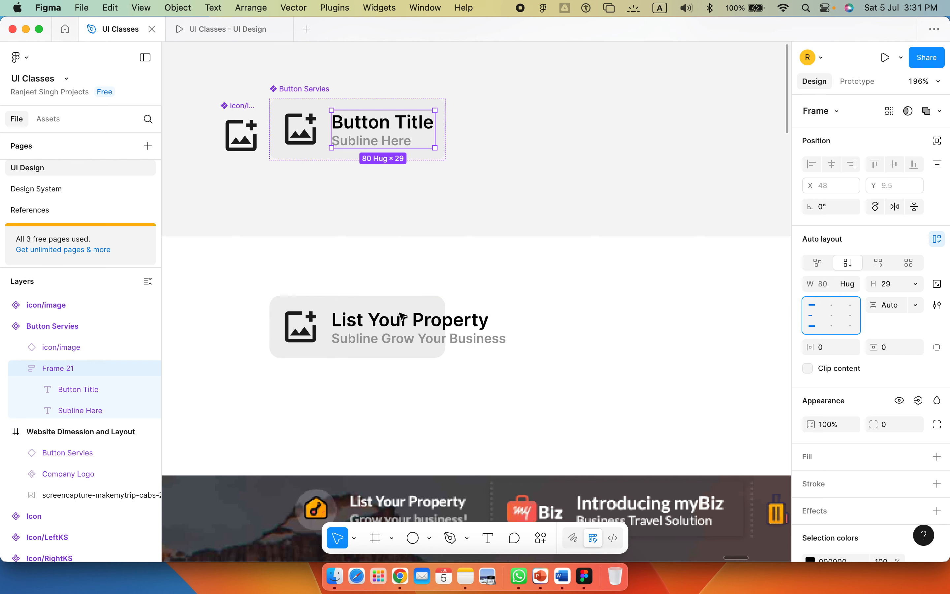
click(400, 314)
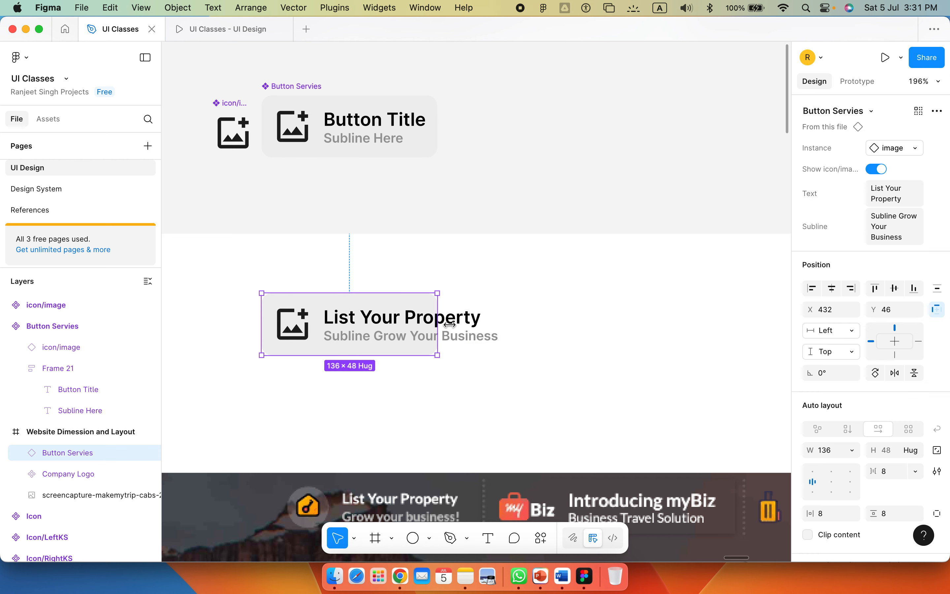
drag(449, 325, 497, 328)
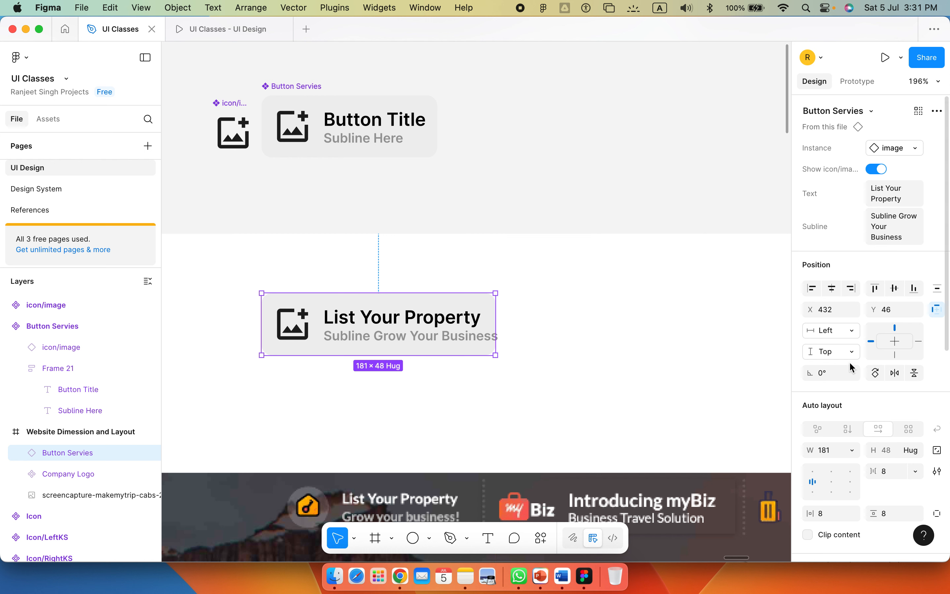
click(838, 452)
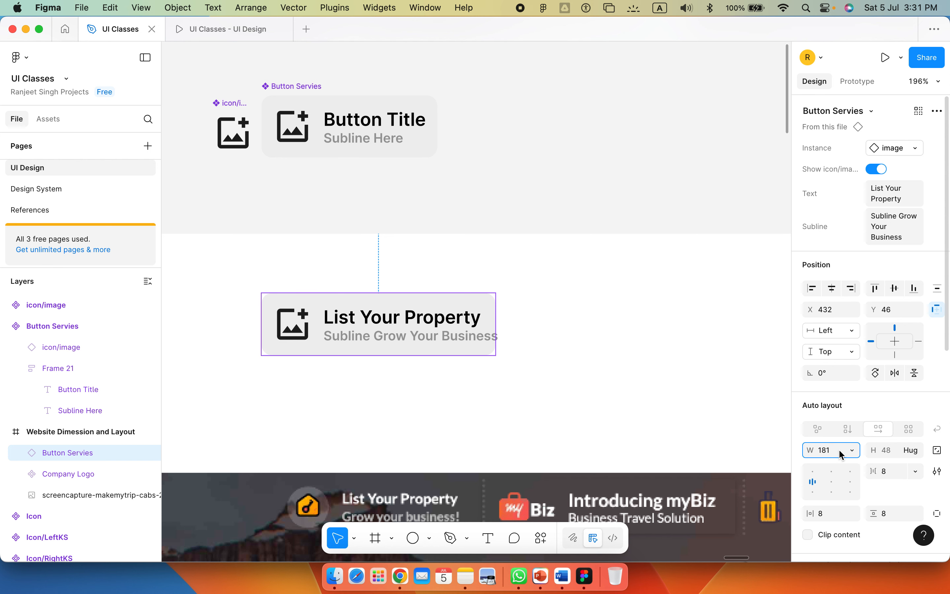
text(+8)
key(Return)
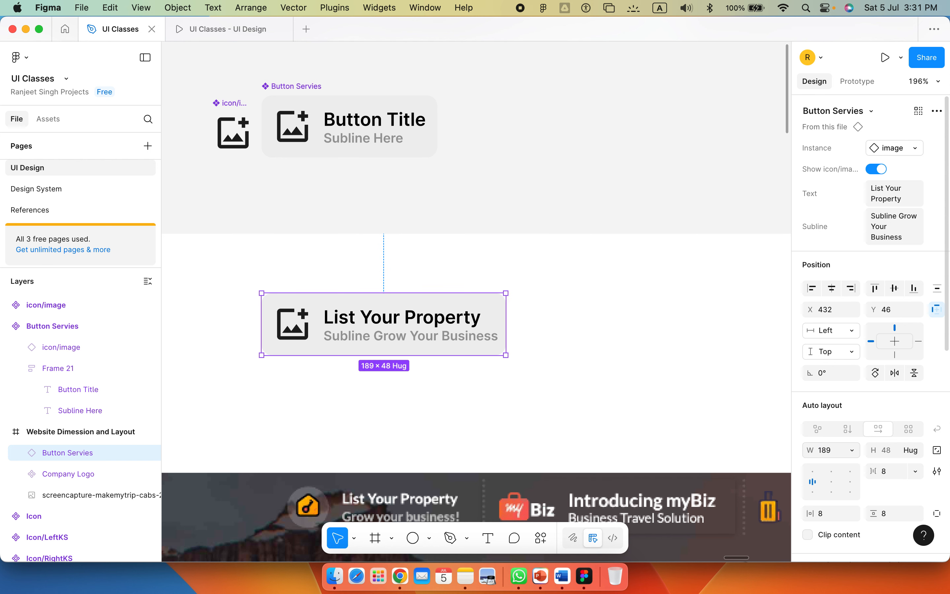
click(544, 161)
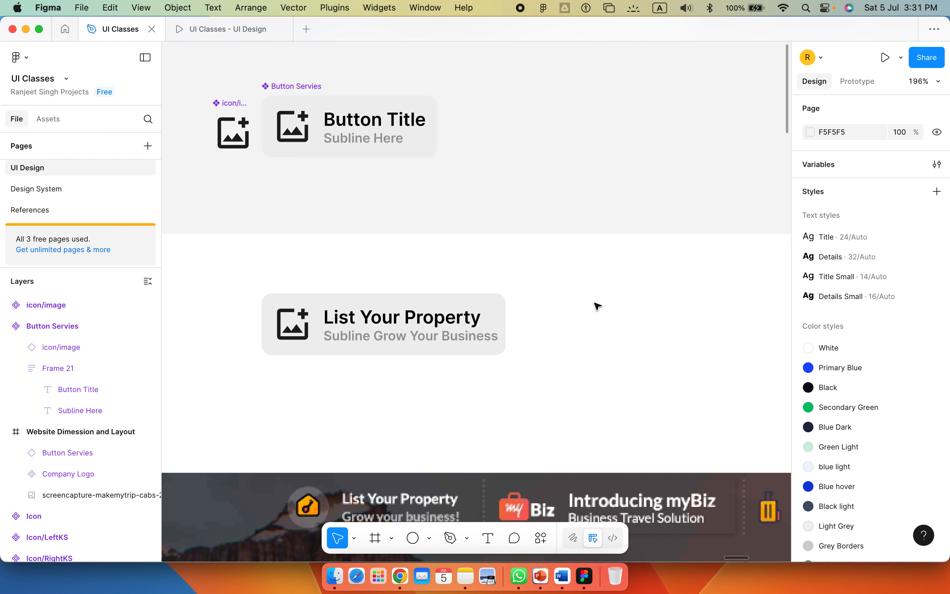
click(456, 341)
key(ctrl+z)
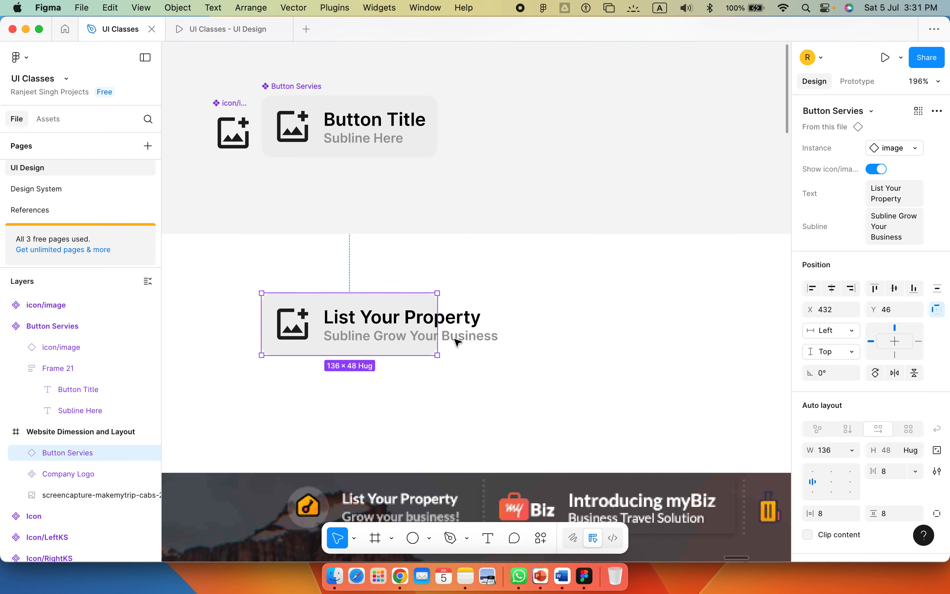
- Set the main Button Servies component's width to Hug contents
click(305, 94)
click(308, 96)
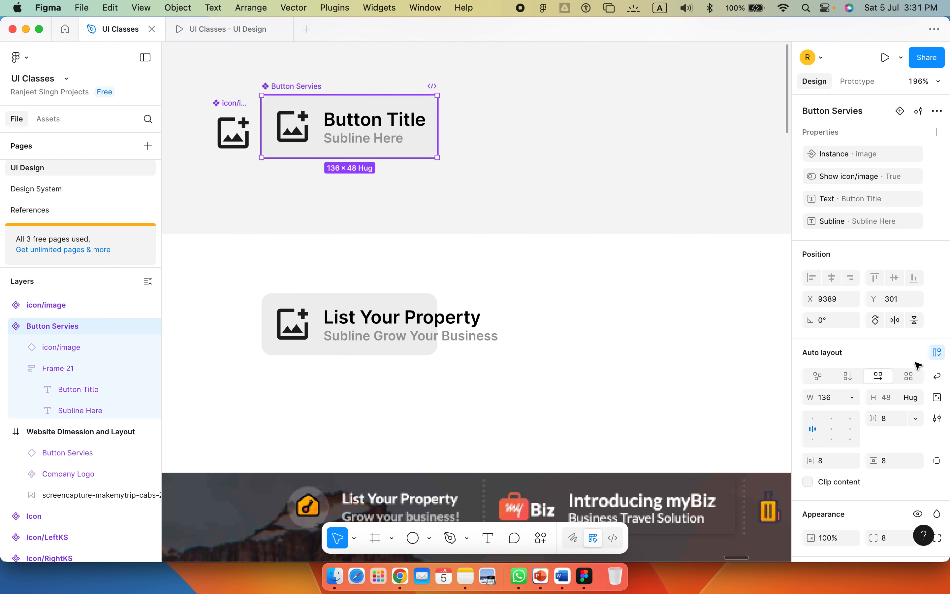
click(854, 398)
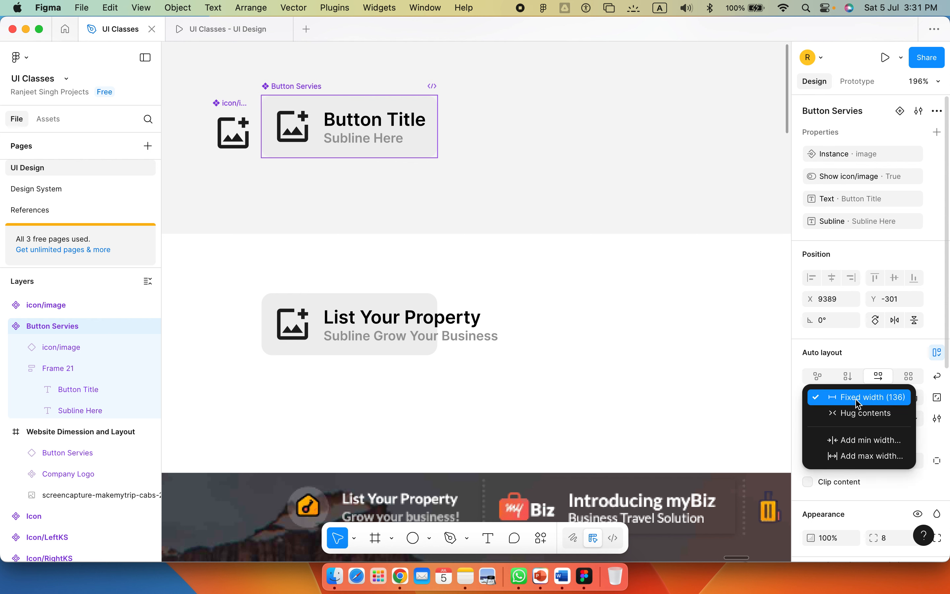
click(870, 413)
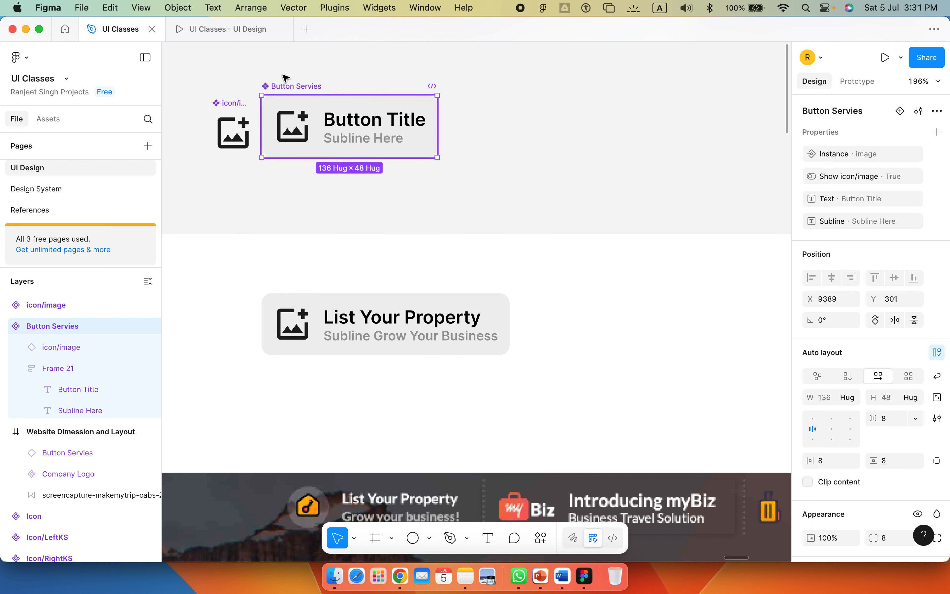
- Duplicate the List Your Property button instance to its right, leaving a 16 px gap
click(291, 346)
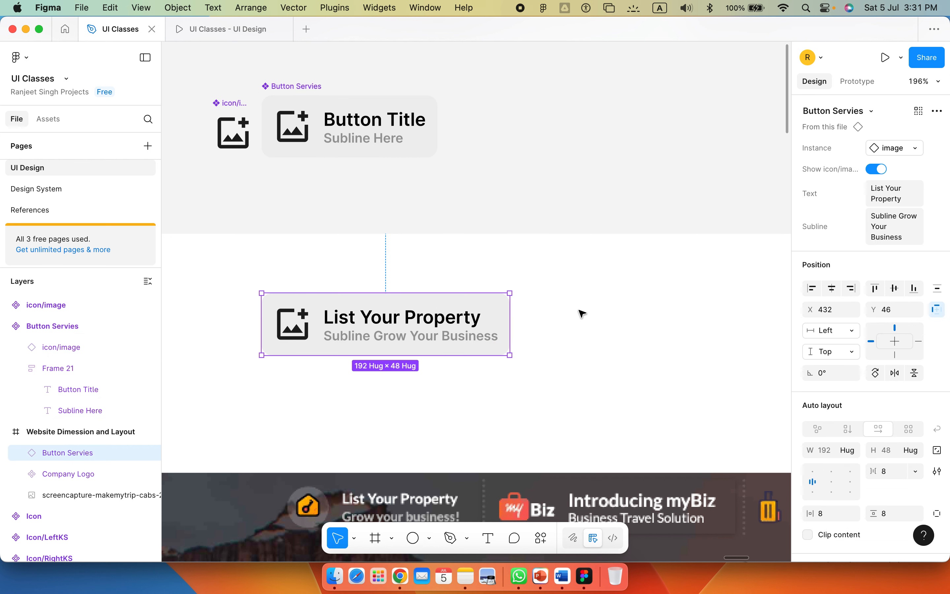
scroll(488, 329, right, 4)
scroll(488, 329, down, 3)
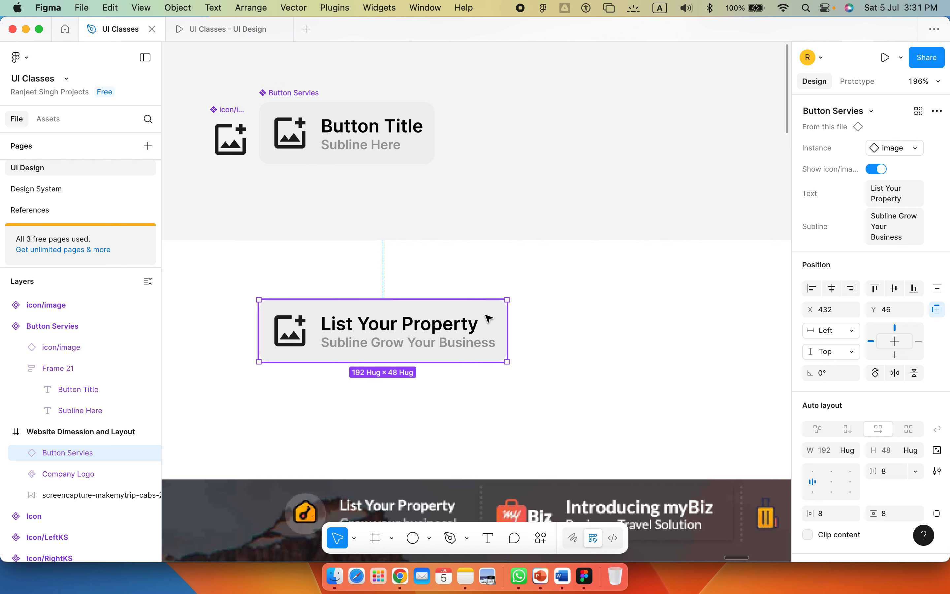
drag(267, 274, 537, 280)
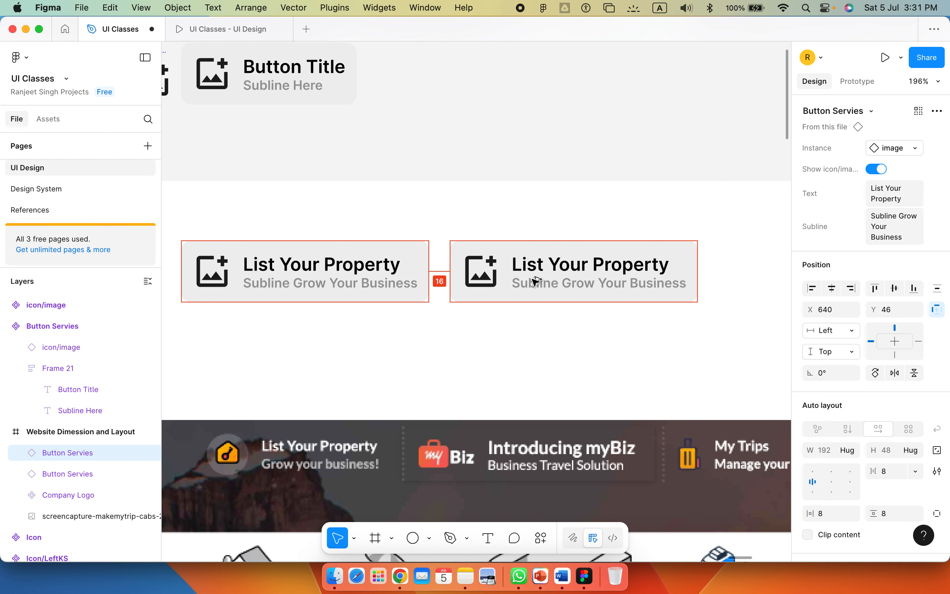
- Change the duplicated button instance's Text property to "Injtroducing MyBiz"
scroll(545, 371, right, 5)
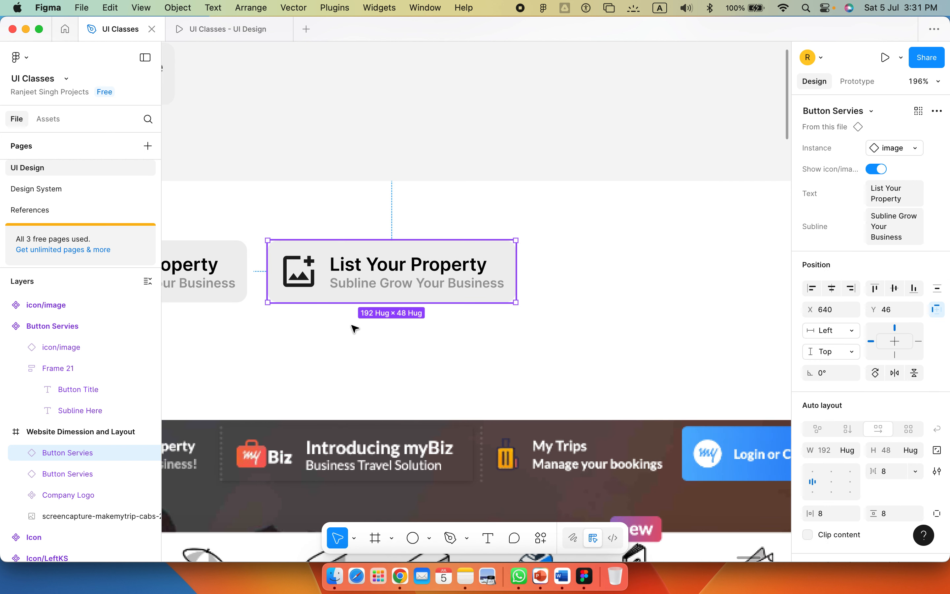
click(899, 208)
key(BackSpace)
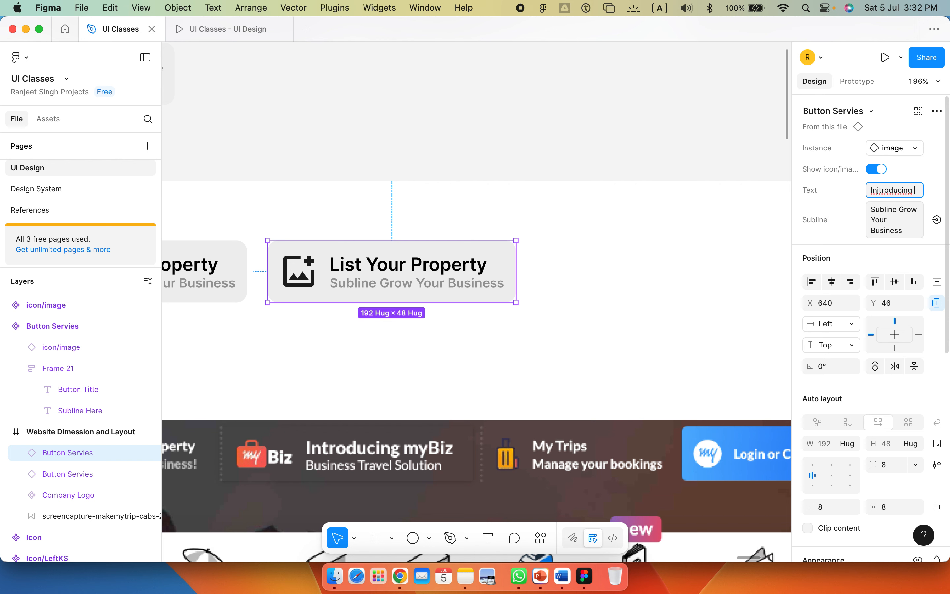
text(Injtroducing MyBiz)
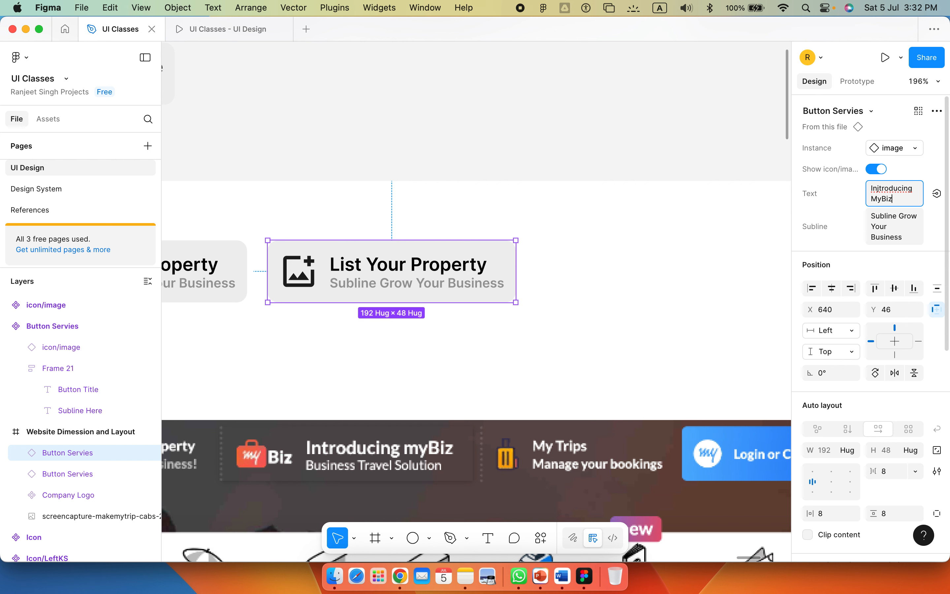
- Change the duplicated button instance's Subline property to "Business Travel Solution"
click(898, 236)
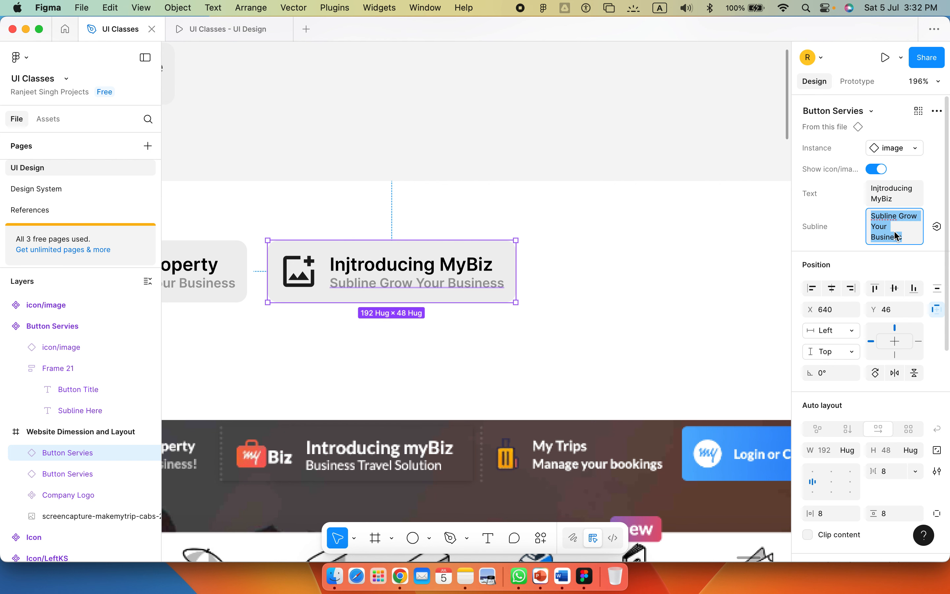
key(Left)
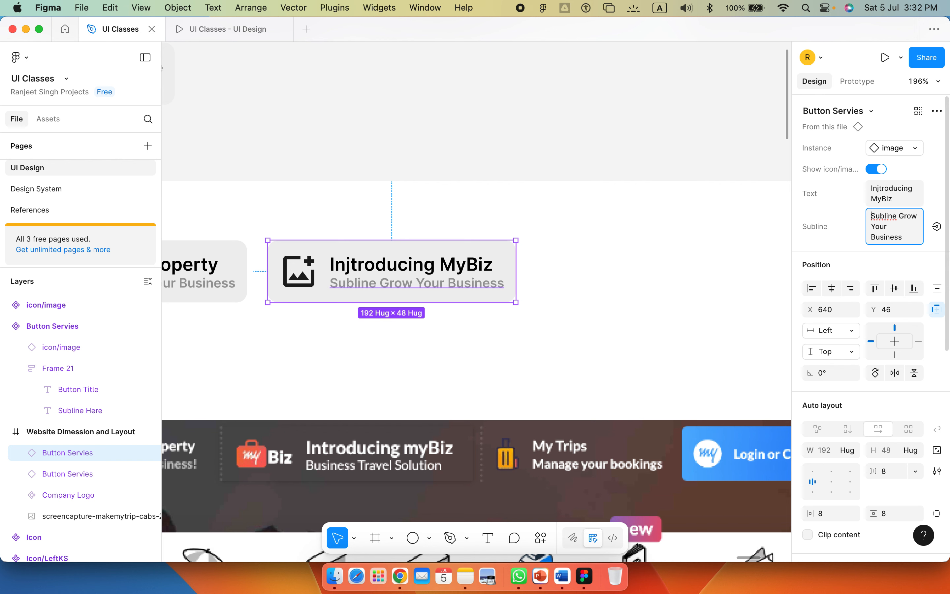
triple_click(903, 233)
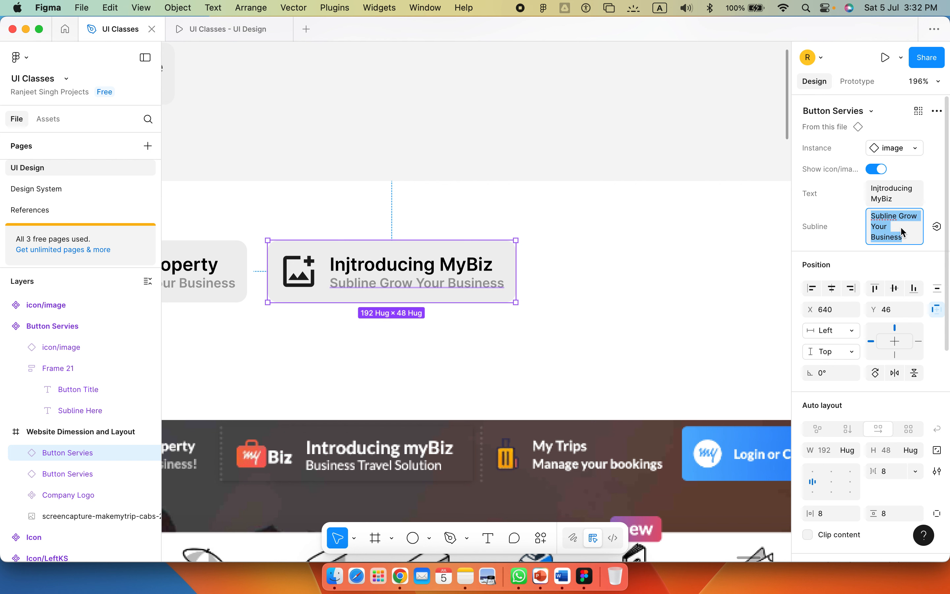
text(Business)
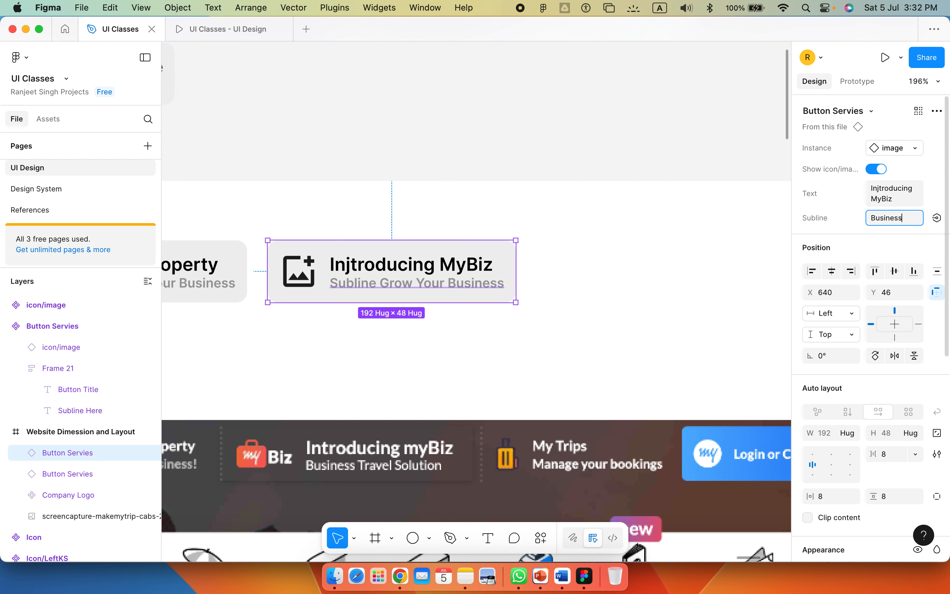
text( Travel)
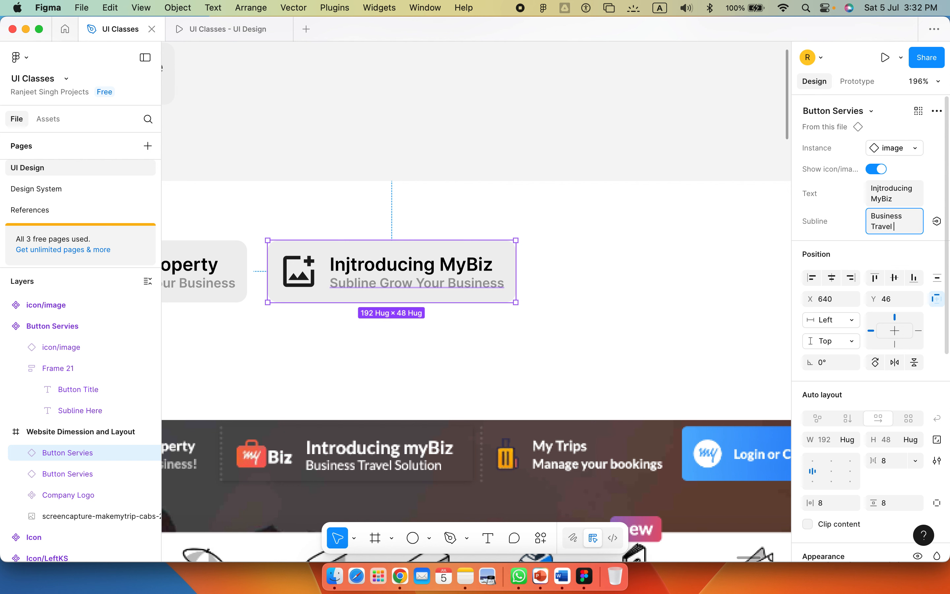
text( Solution)
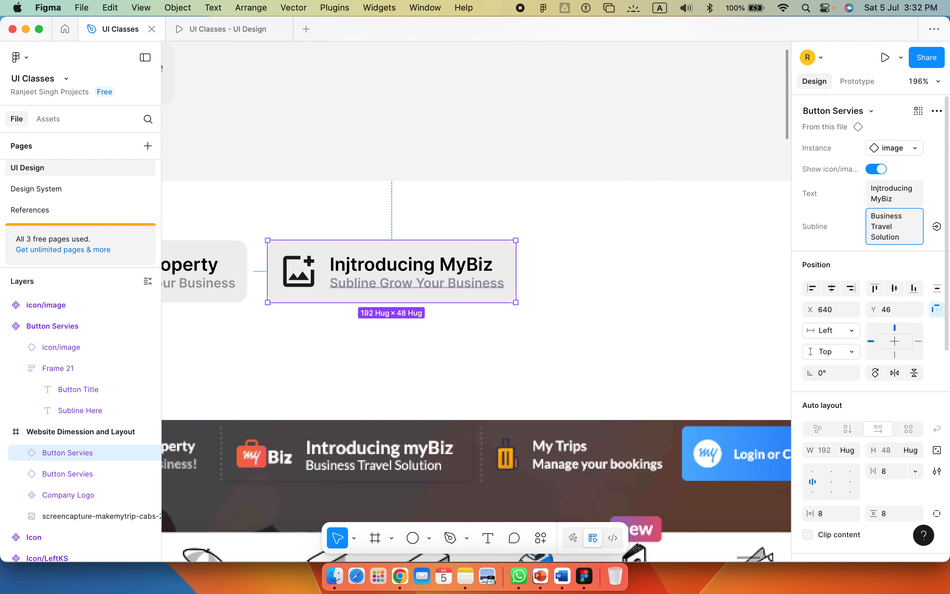
key(Return)
click(601, 344)
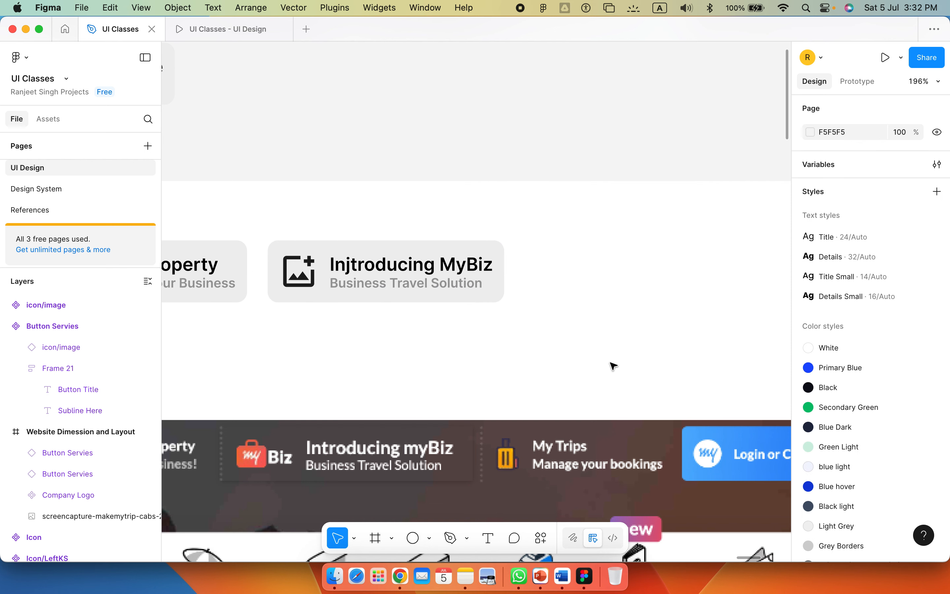
- Duplicate the MyBiz button instance to its right at X 832, Y 46
scroll(535, 284, right, 5)
click(254, 278)
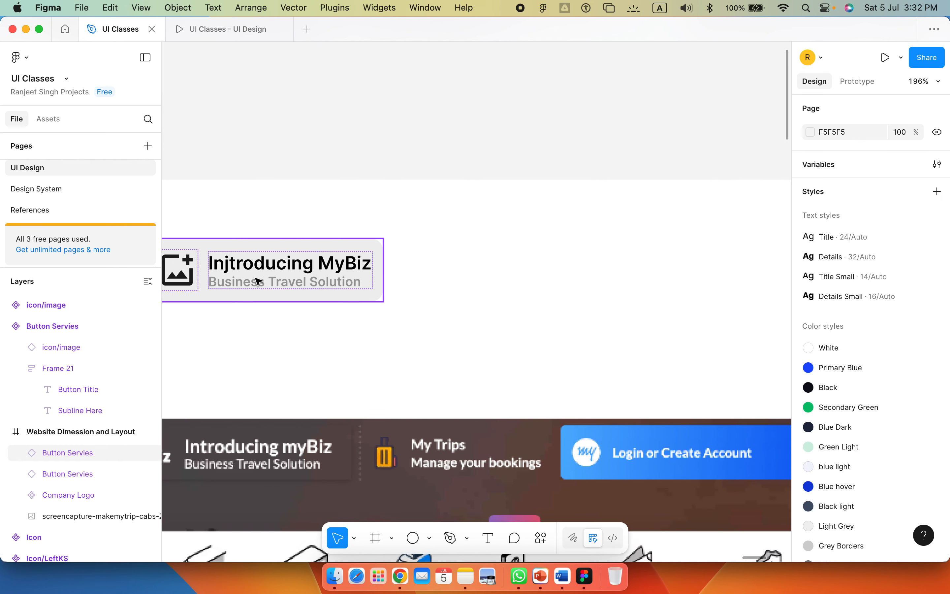
drag(276, 271, 522, 276)
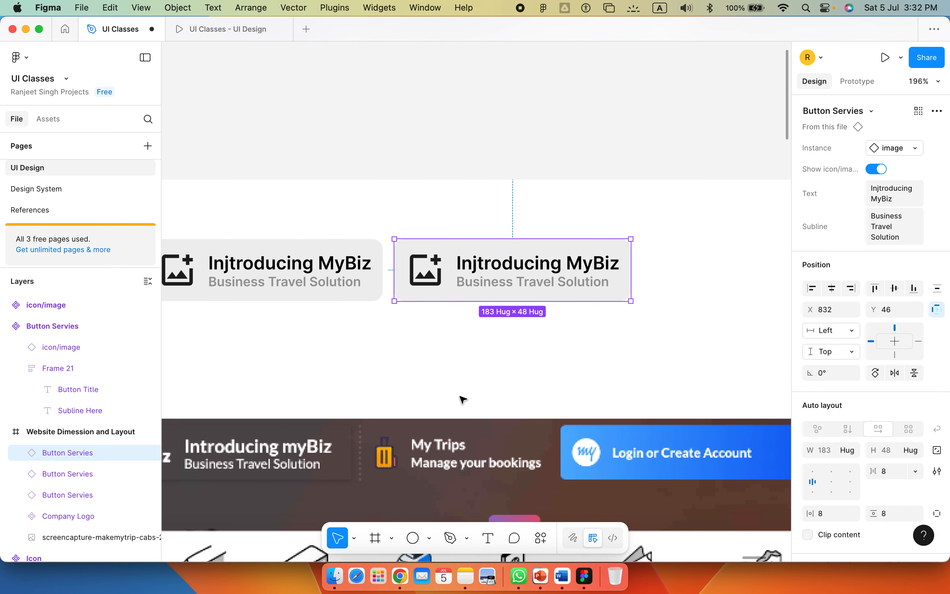
- Set the third button instance's Text property to "My Trips" and its Subline property to "Manage you Bookings"
click(905, 202)
key(super+a)
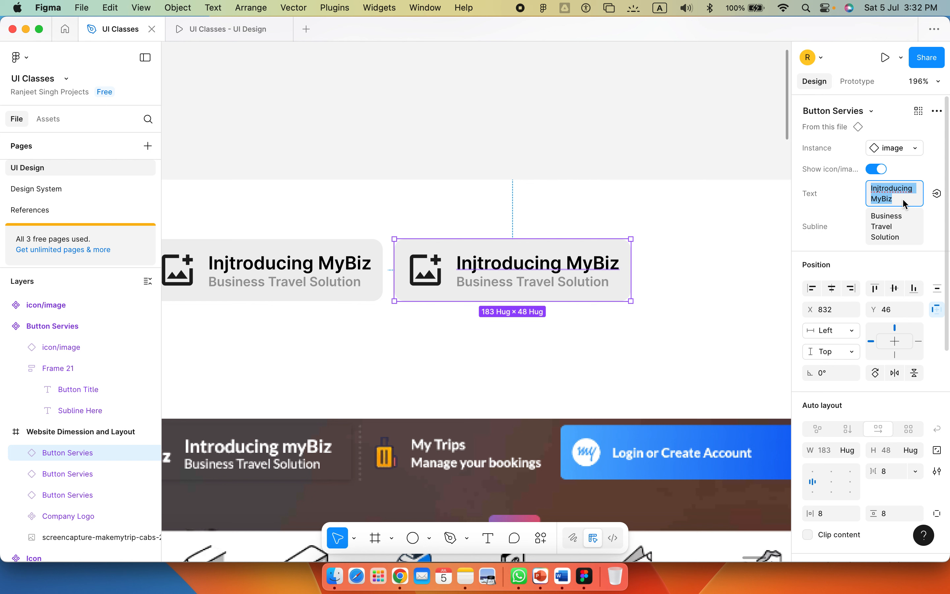
text(I)
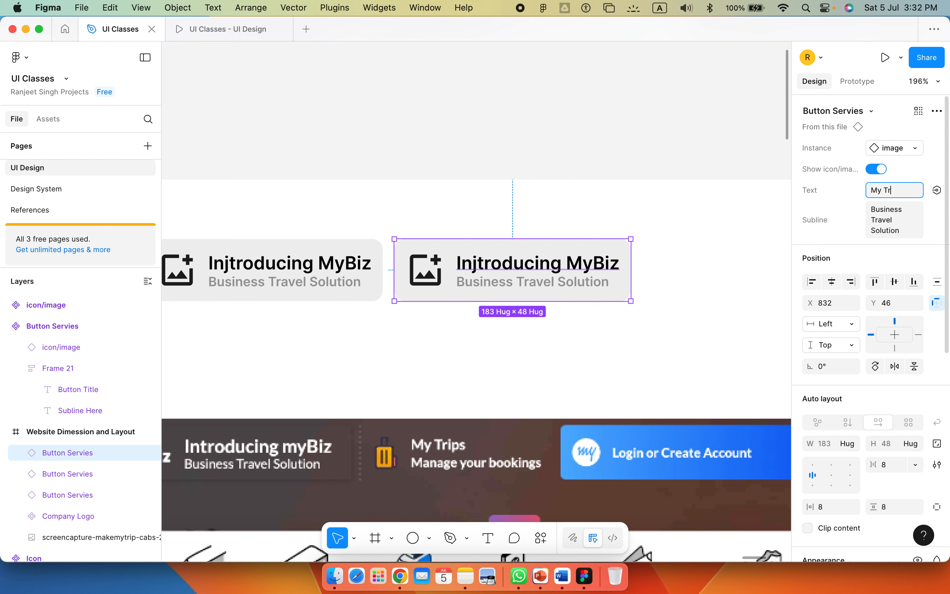
click(897, 230)
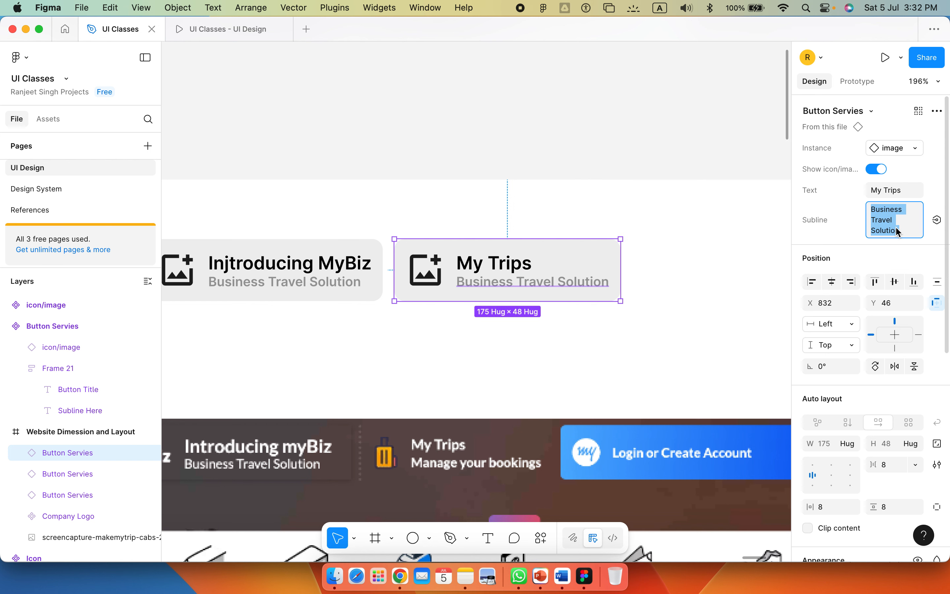
text(Manage)
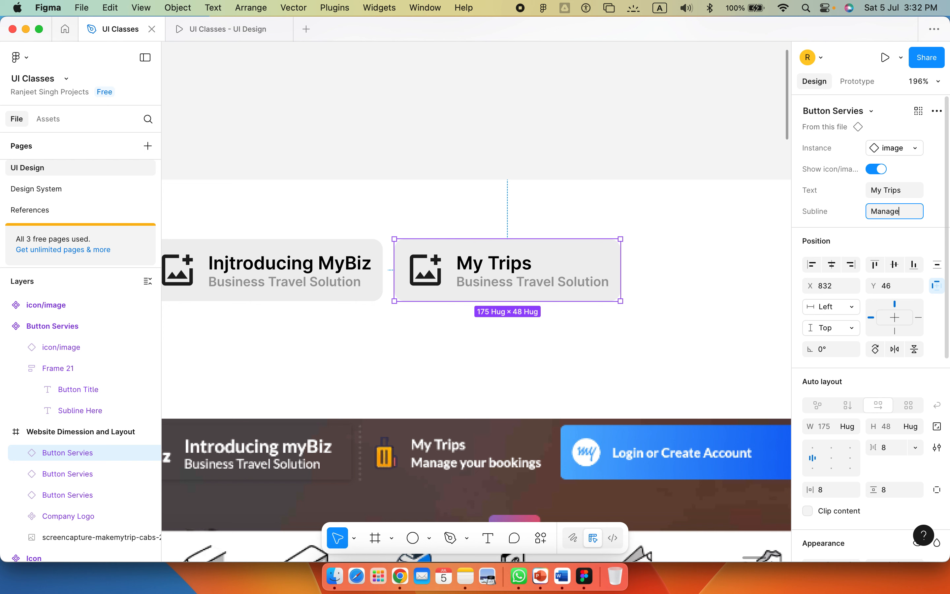
text( you Boo)
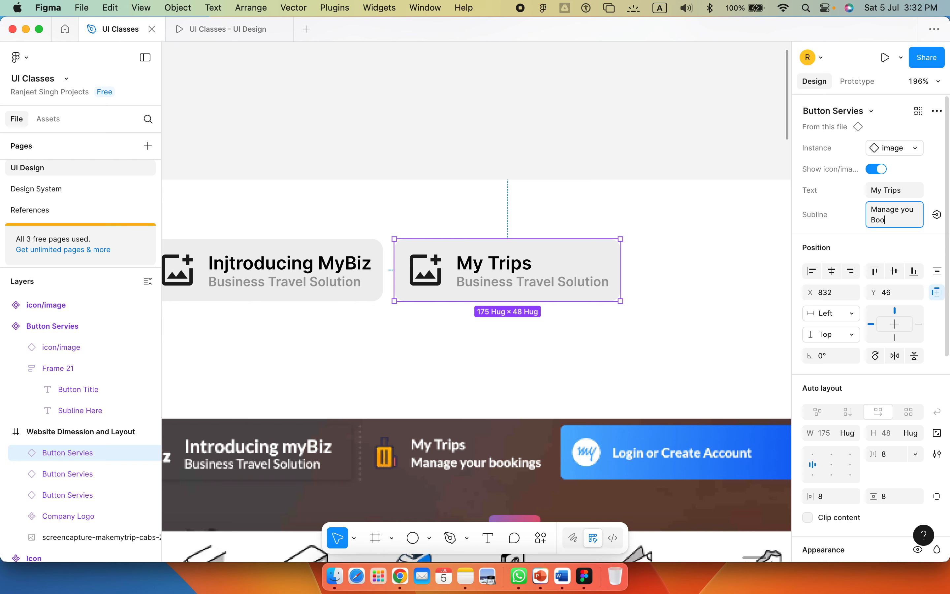
text(kings)
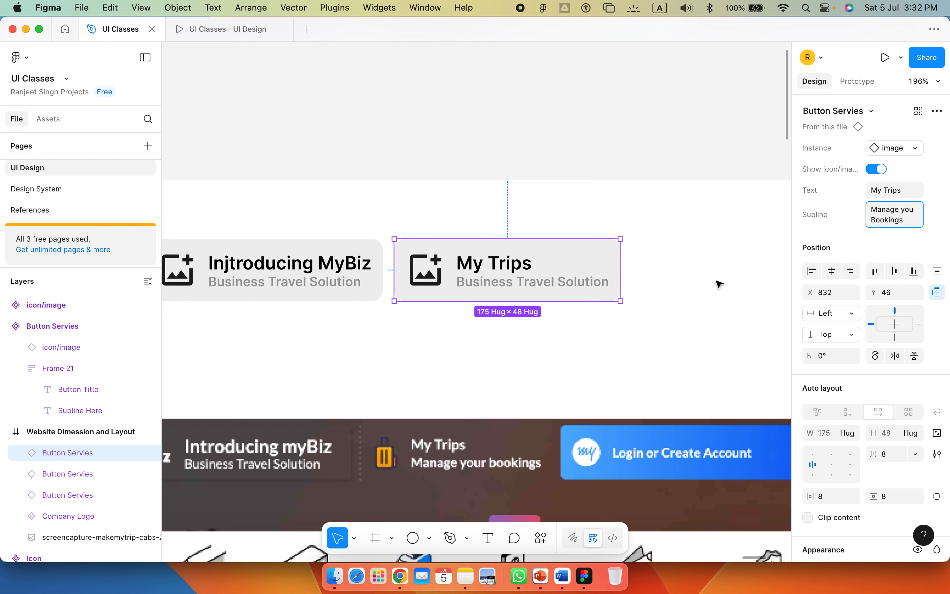
click(604, 364)
- Correct the second button instance's title to "Introducing MyBiz"
scroll(605, 365, right, 6)
scroll(495, 376, left, 14)
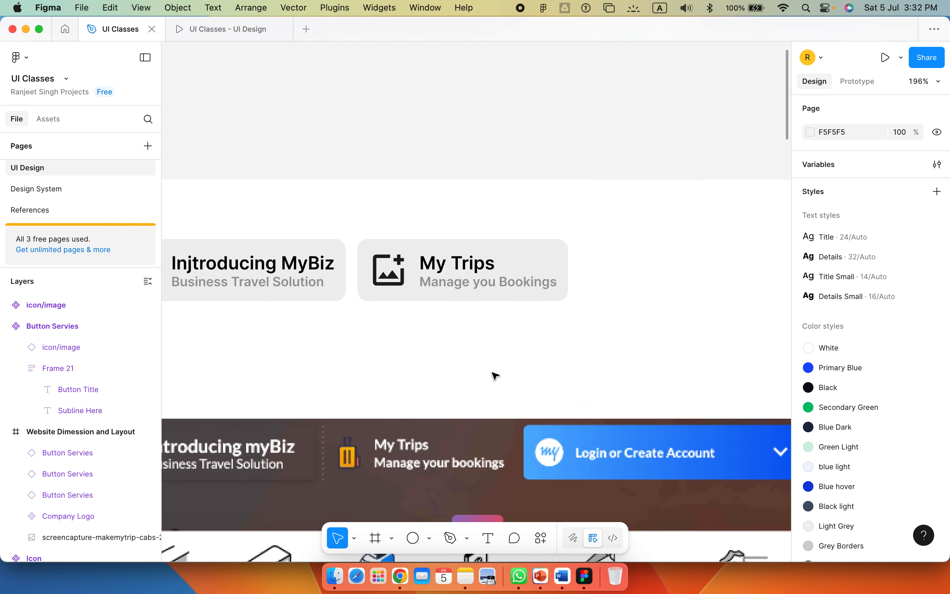
scroll(394, 346, left, 1)
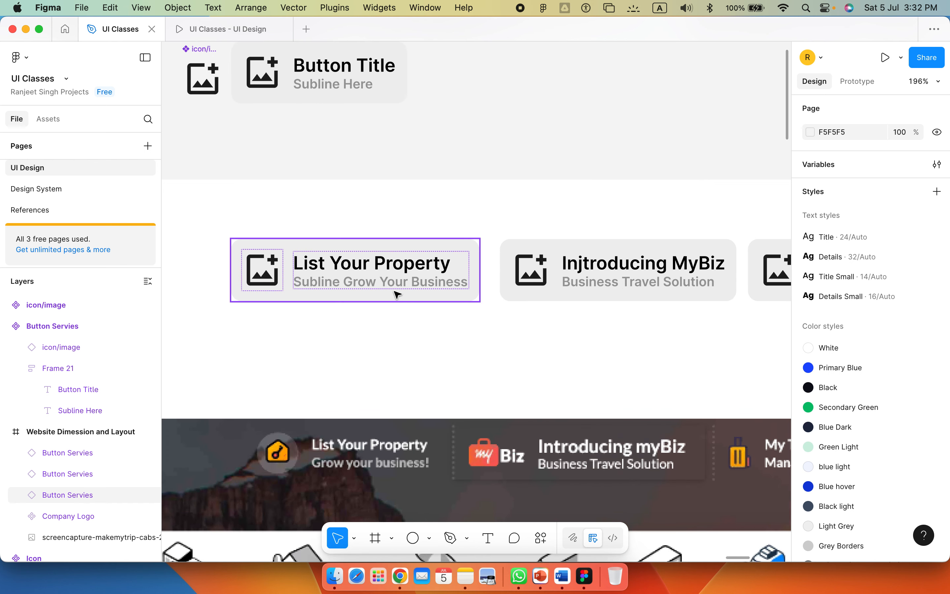
click(394, 294)
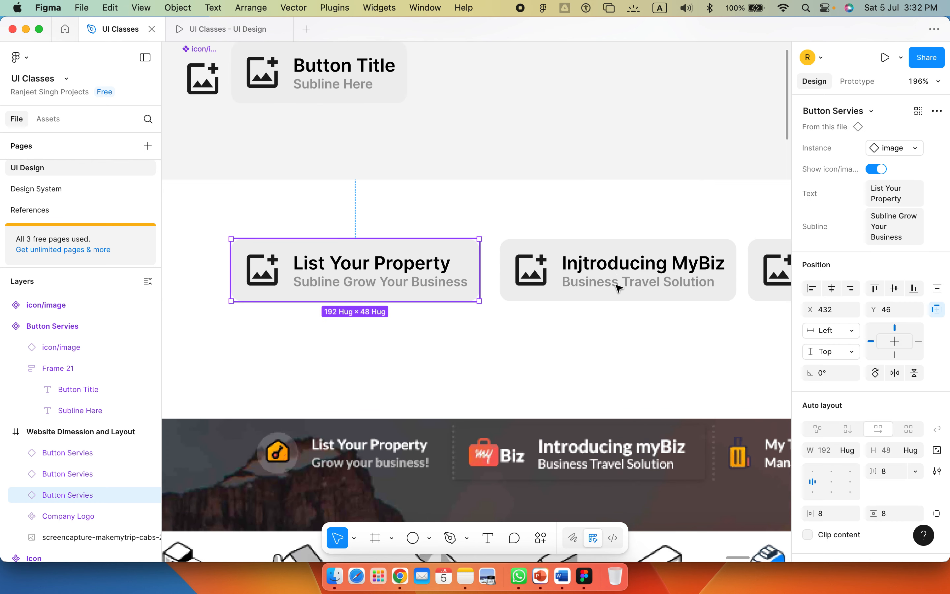
double_click(597, 269)
double_click(597, 269)
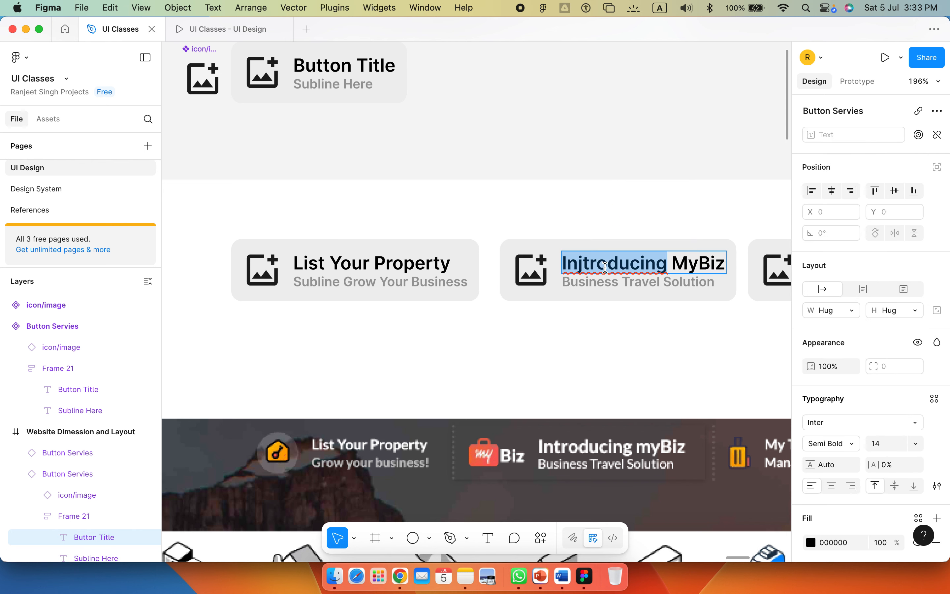
click(599, 269)
click(583, 271)
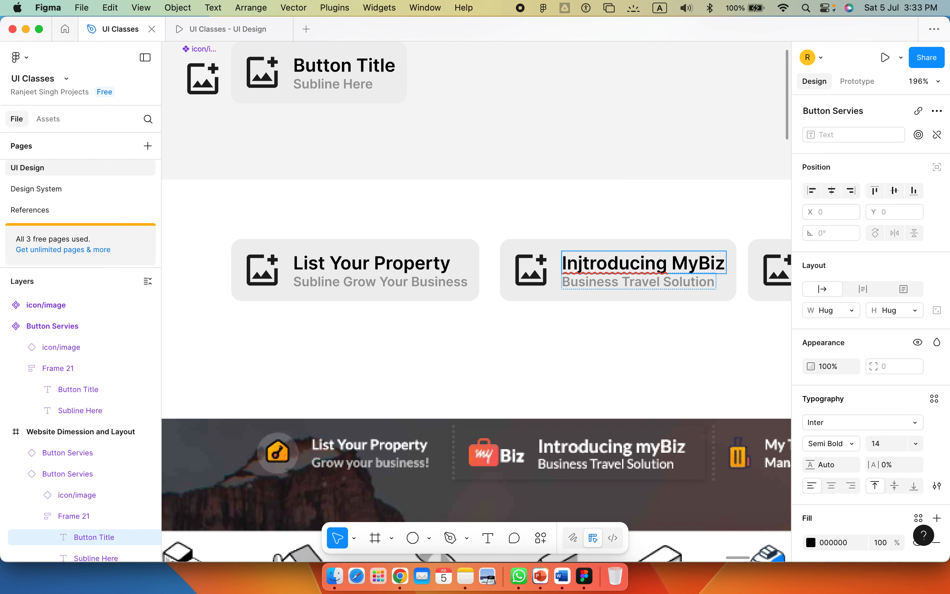
key(BackSpace)
key(Escape)
key(minus)
key(minus)
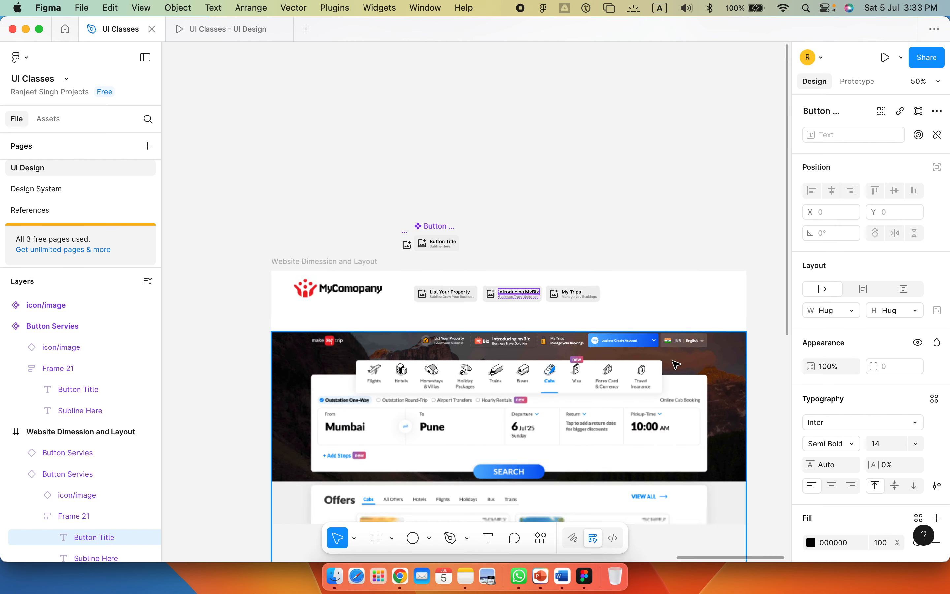
- Examine the three header button instances against the reference header's login and language buttons
click(527, 240)
key(z)
drag(380, 254, 711, 386)
scroll(625, 389, down, 1)
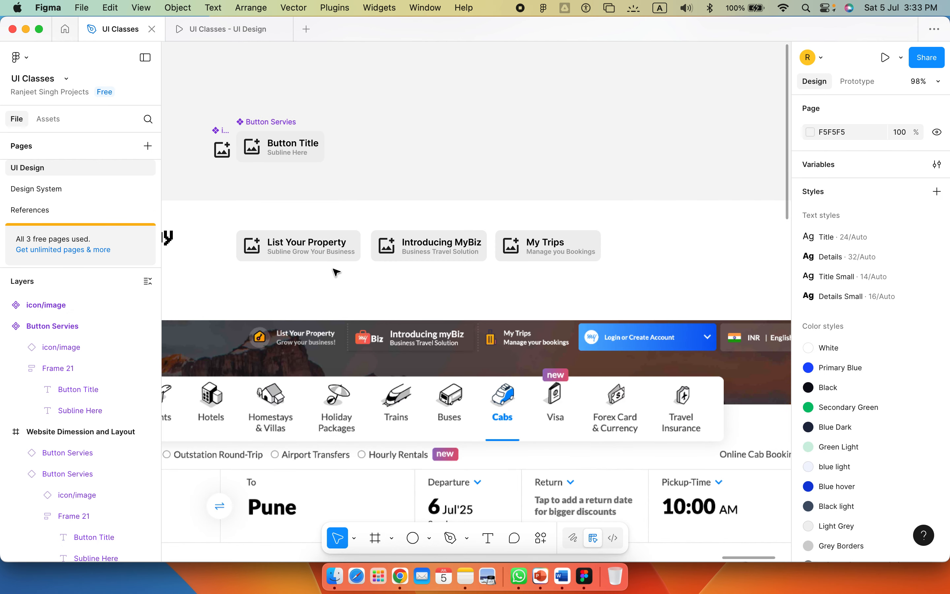
click(344, 252)
shift+click(422, 254)
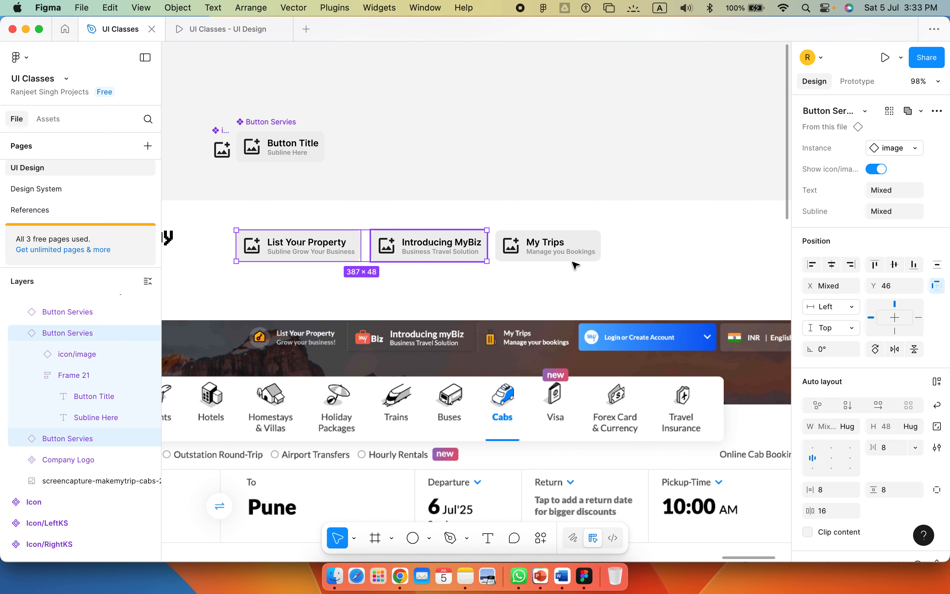
shift+click(562, 253)
click(690, 311)
scroll(687, 311, right, 6)
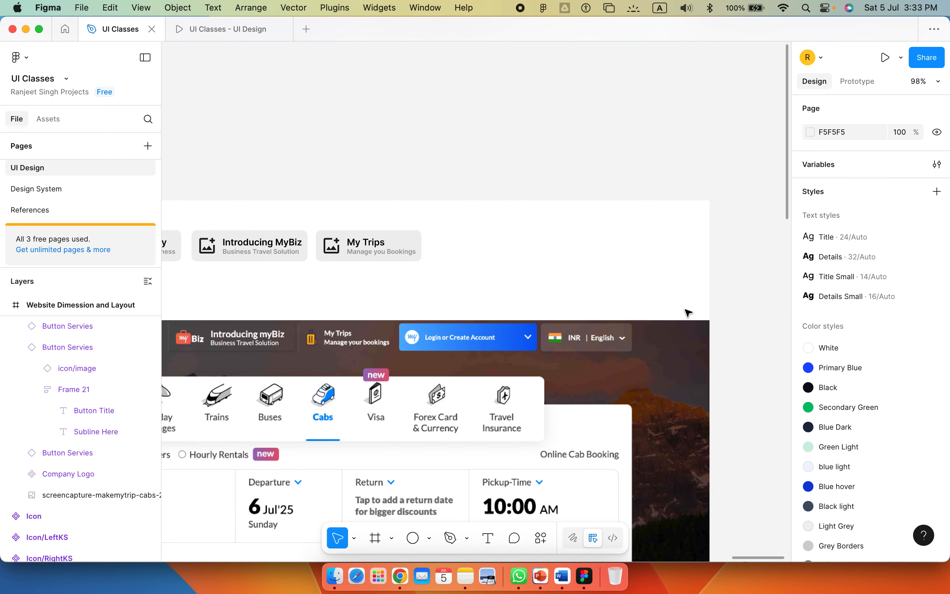
drag(279, 213, 678, 432)
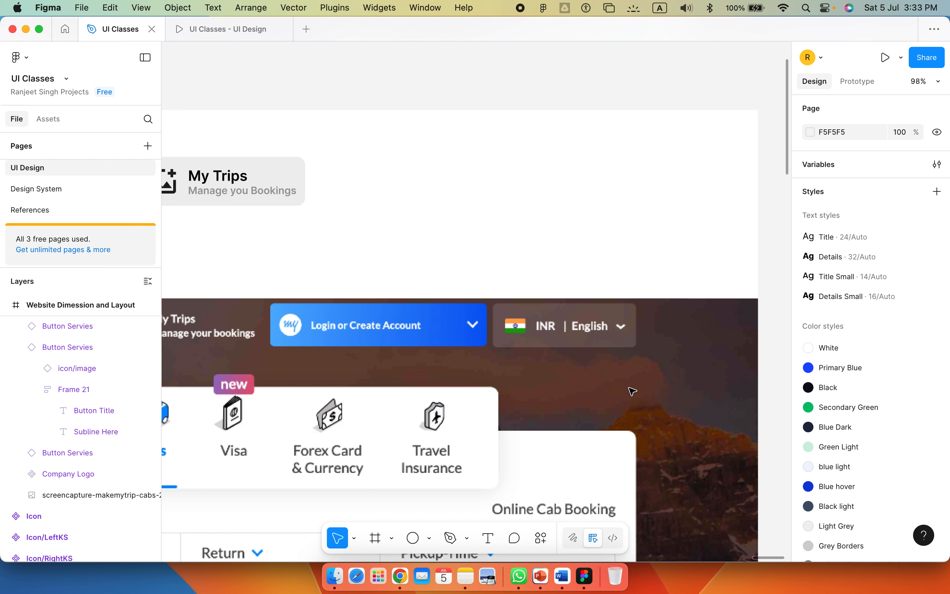
scroll(471, 214, left, 1)
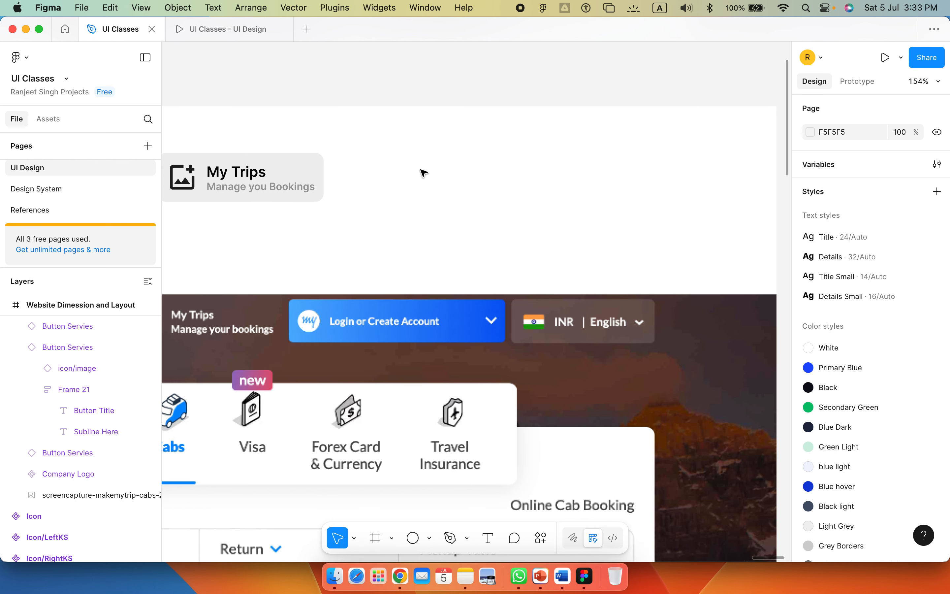
- Duplicate the My Trips button instance in place
click(248, 179)
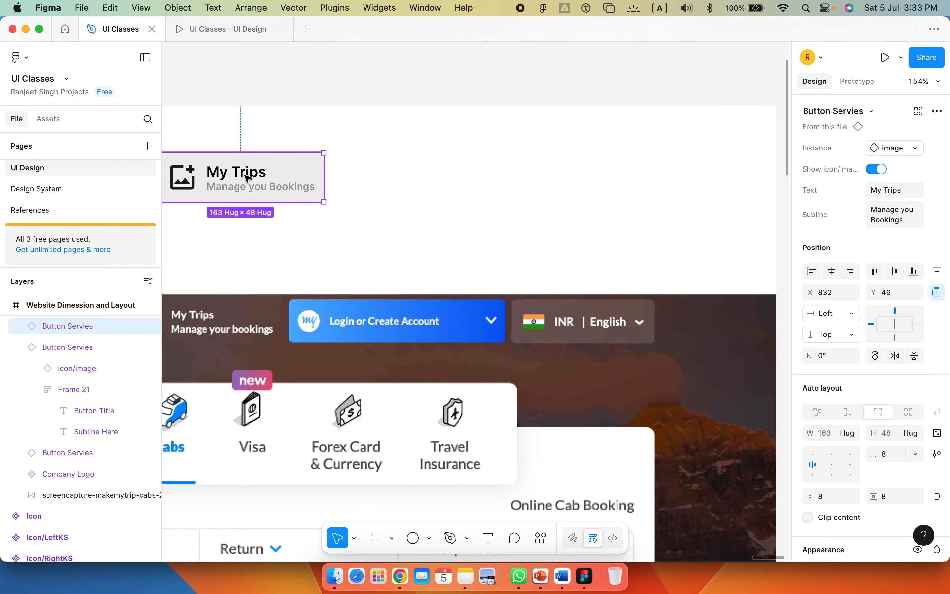
key(super+d)
scroll(428, 194, left, 5)
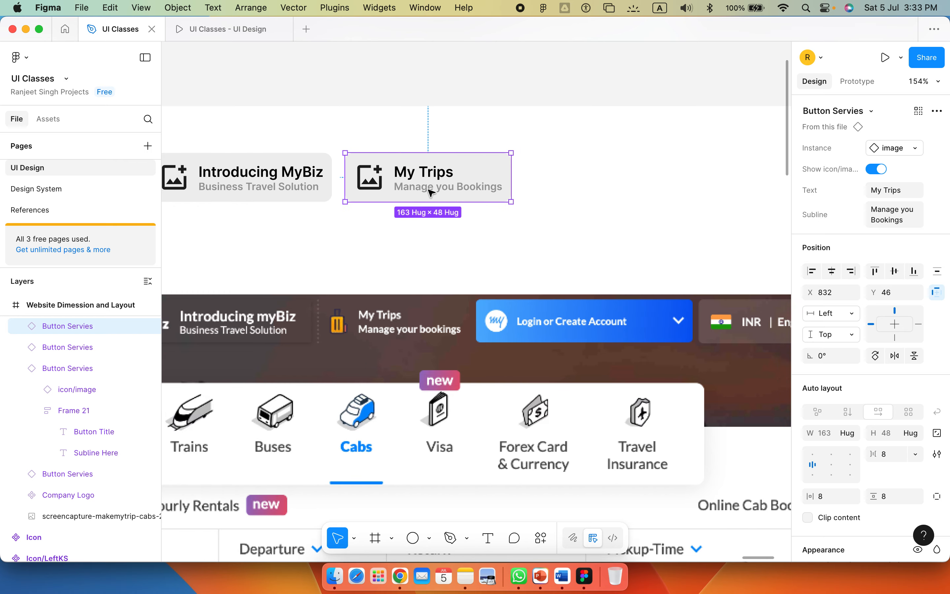
scroll(431, 193, right, 3)
click(354, 149)
key(z)
drag(277, 98, 751, 415)
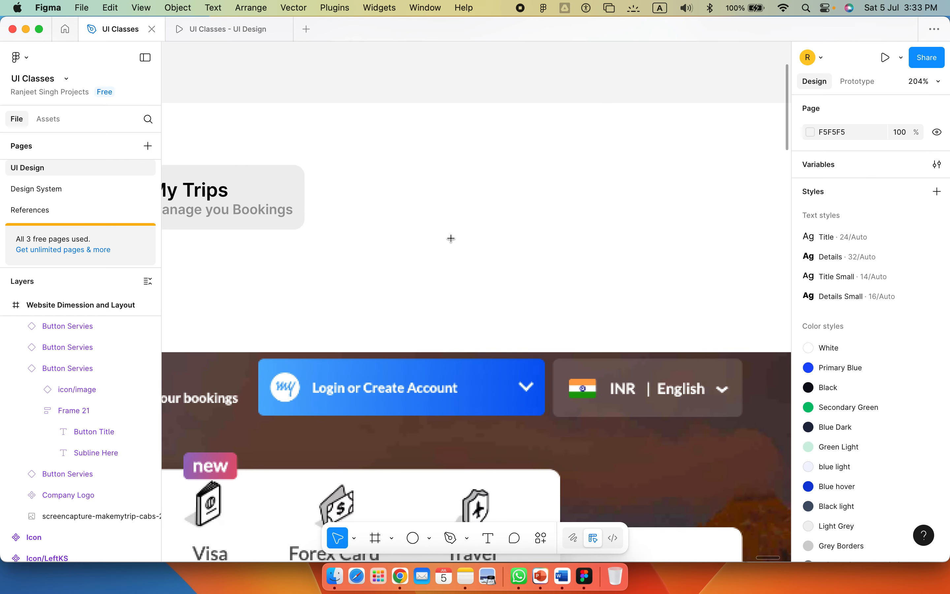
key(t)
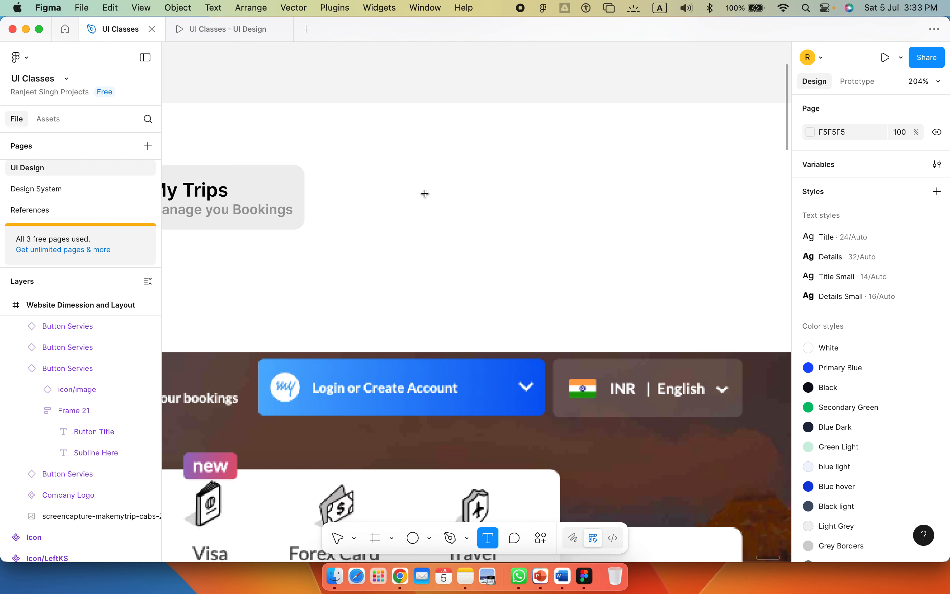
click(493, 241)
text(Lo)
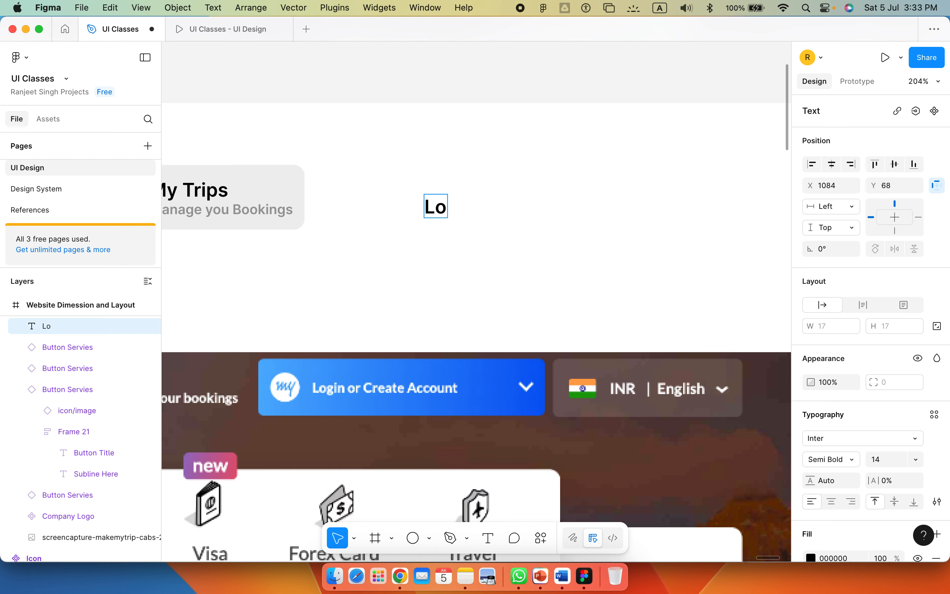
click(490, 241)
click(436, 207)
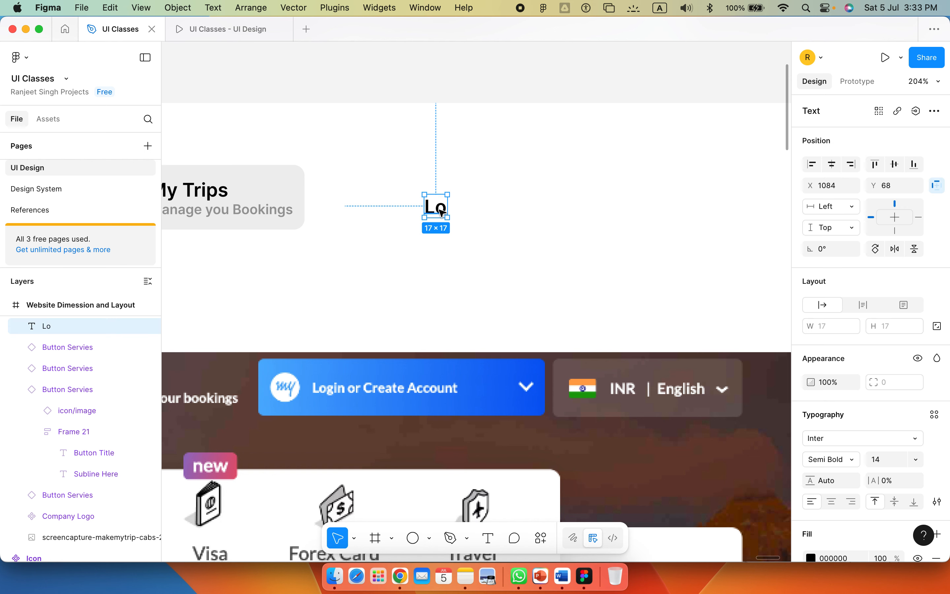
key(Delete)
- Move the green my Button main component out of the Icons frame to the empty canvas above the website header frame
scroll(442, 212, down, 10)
scroll(442, 212, down, 3)
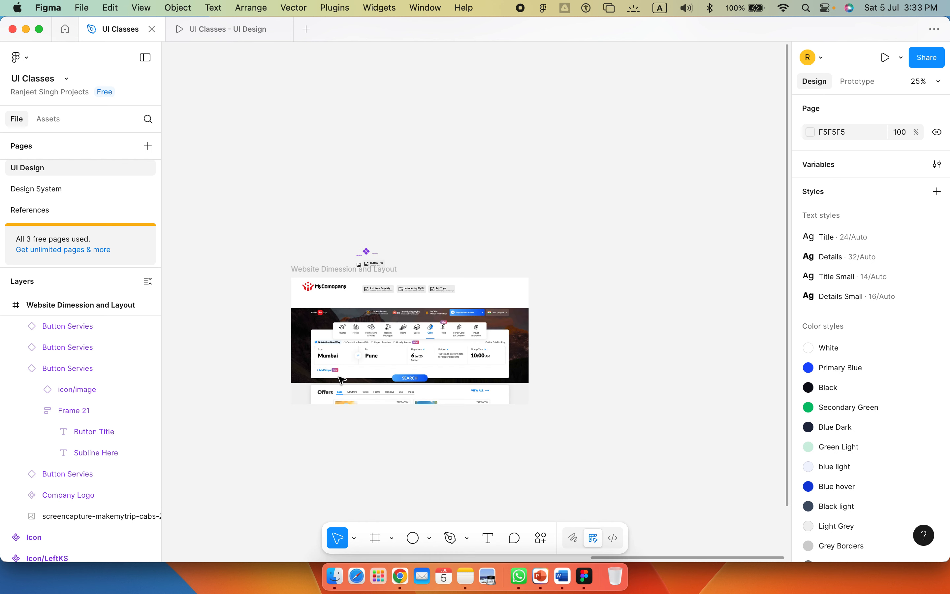
scroll(345, 371, left, 10)
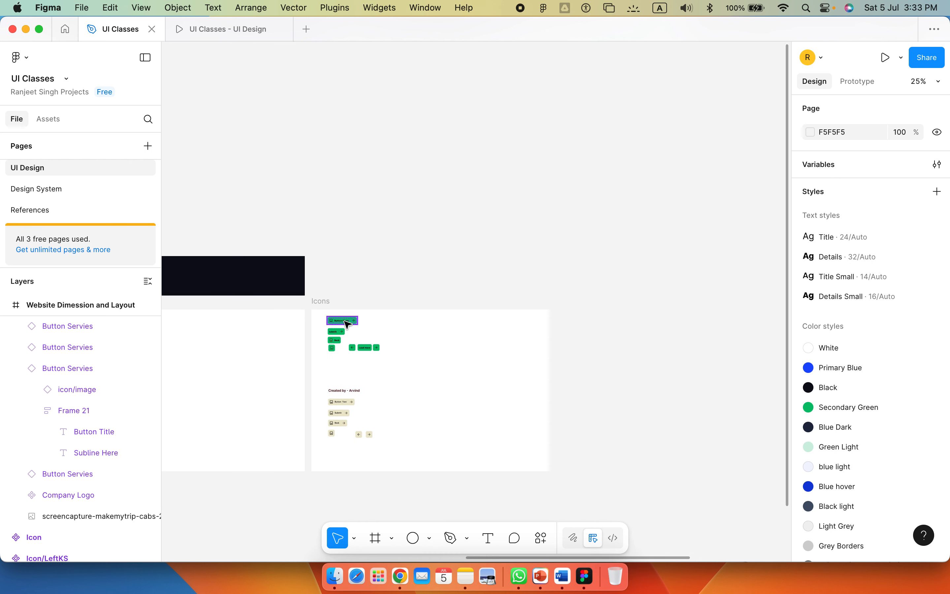
drag(347, 323, 848, 244)
drag(678, 260, 721, 350)
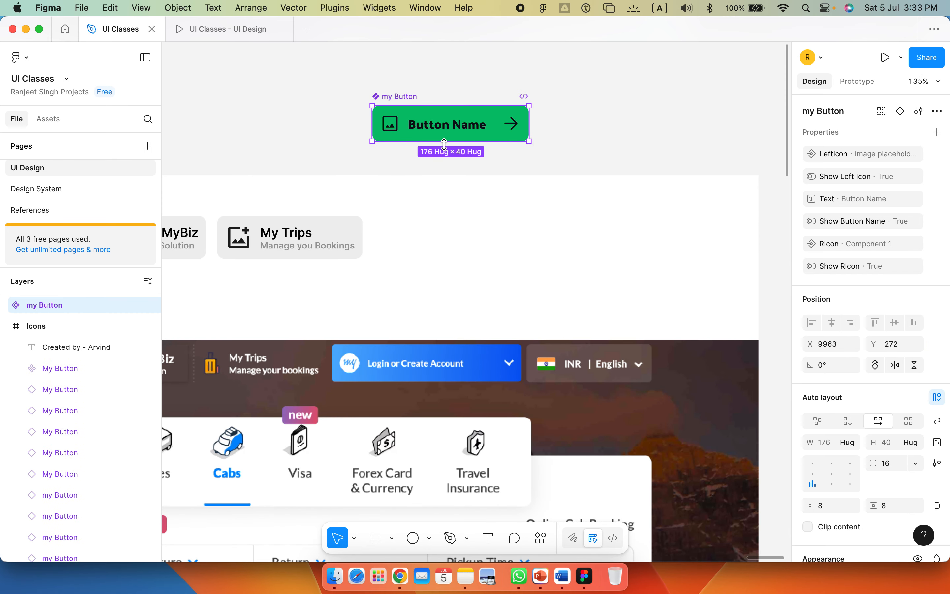
- Place a my Button instance beside the My Trips button at X 1006, Y 46 and set its Text property to "Login / Sign Up"
drag(413, 155, 417, 208)
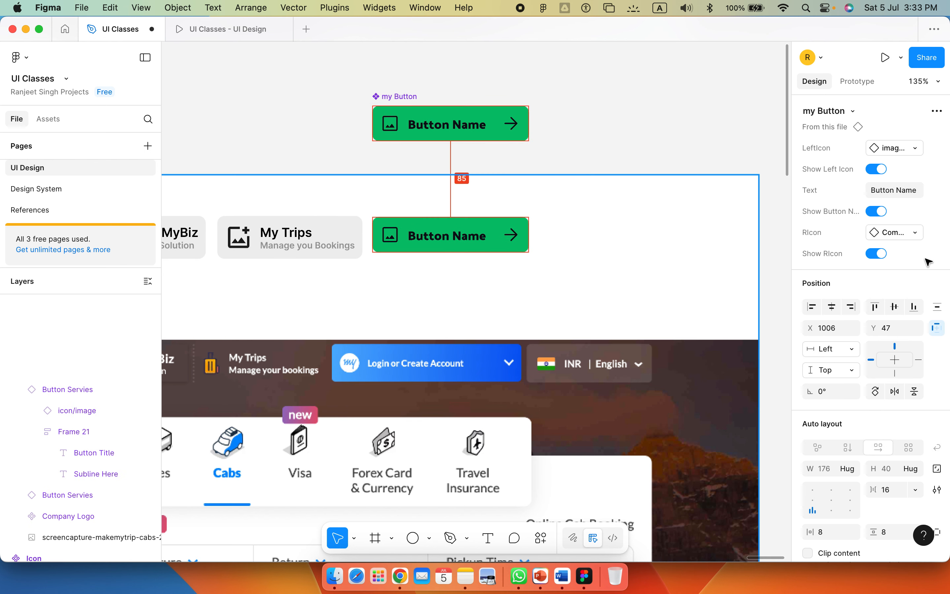
key(Up)
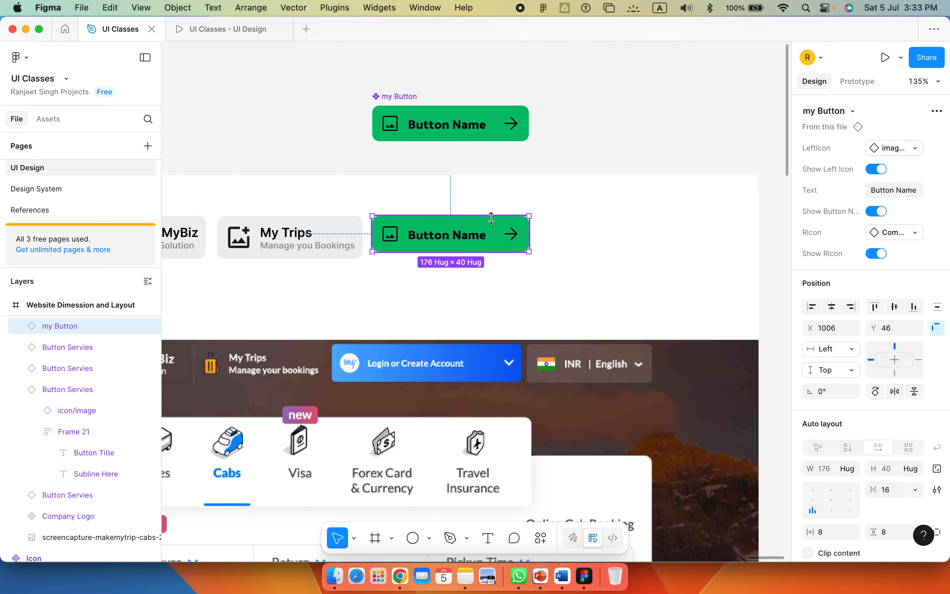
click(897, 194)
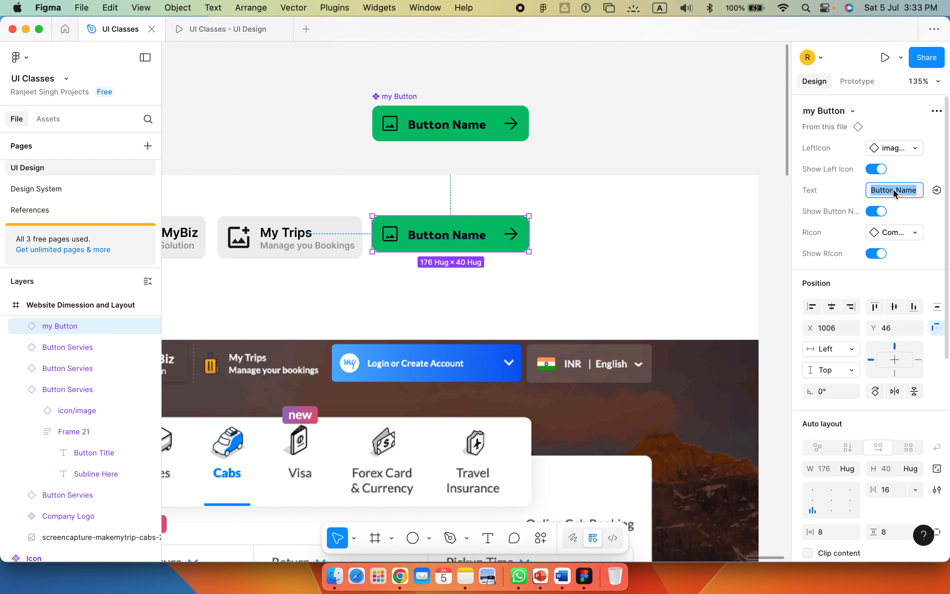
text(Login / Sign)
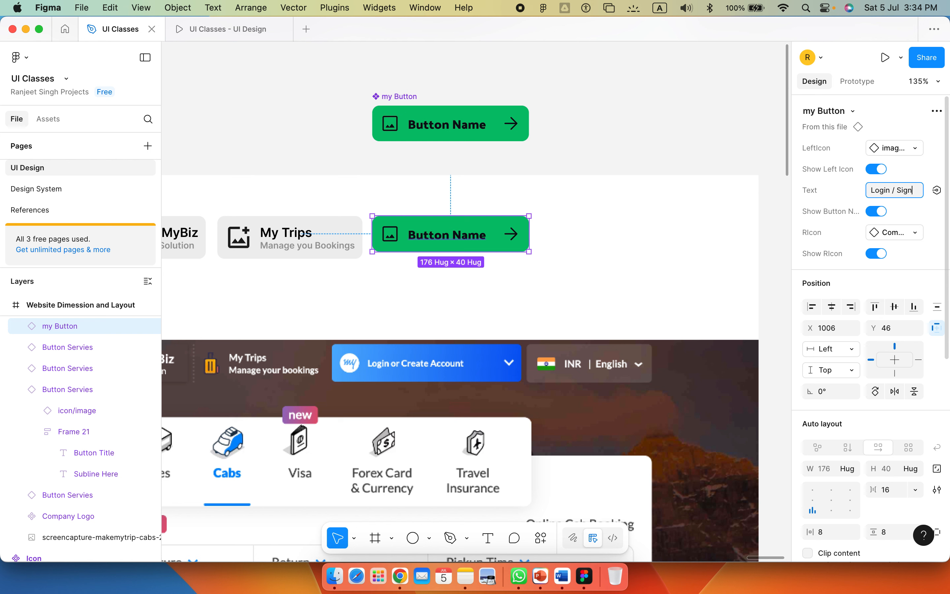
text(Up)
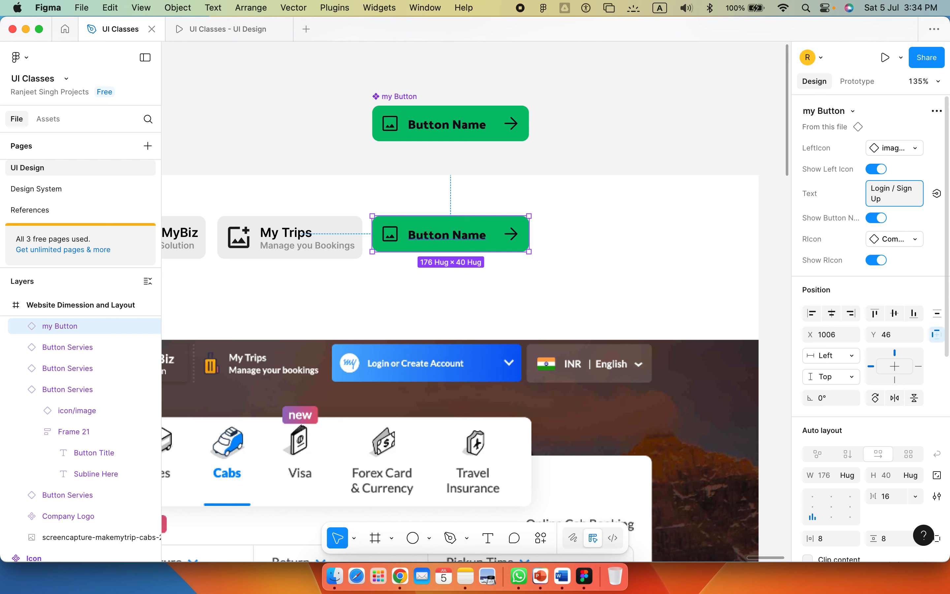
key(Return)
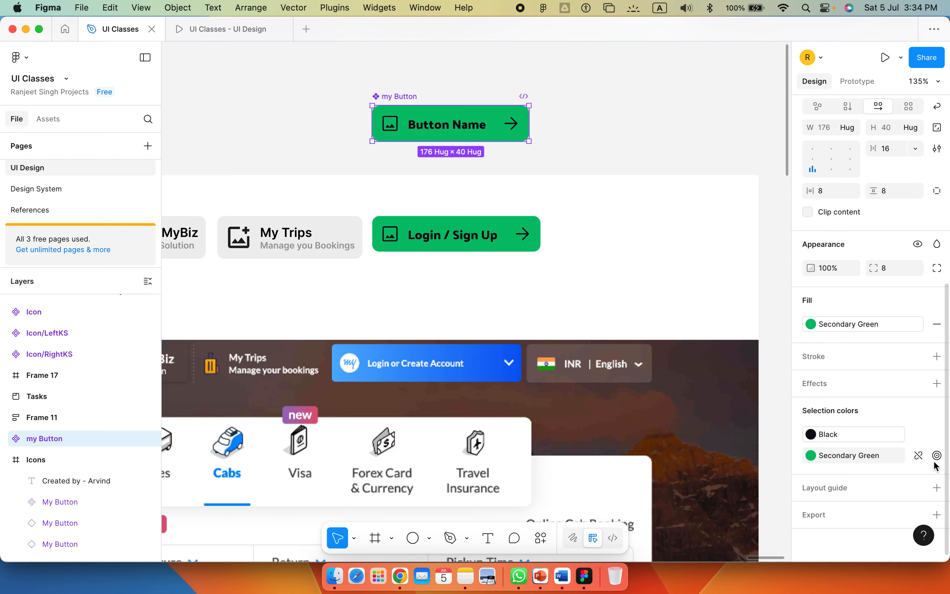
- Detach the Secondary Green style from the my Button main component and set its fill to 267FF8, sampled from the reference login button
click(919, 455)
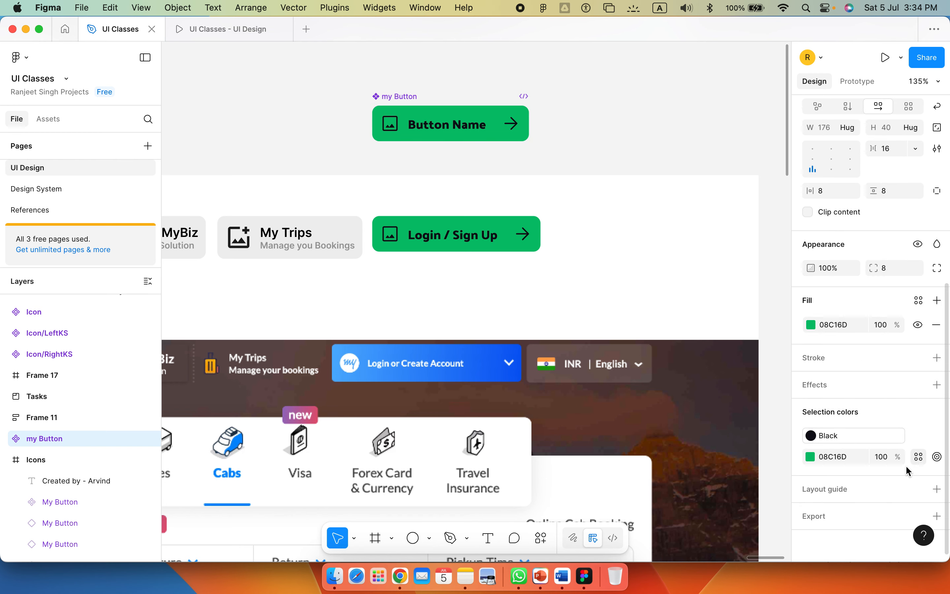
click(810, 458)
drag(699, 330, 684, 270)
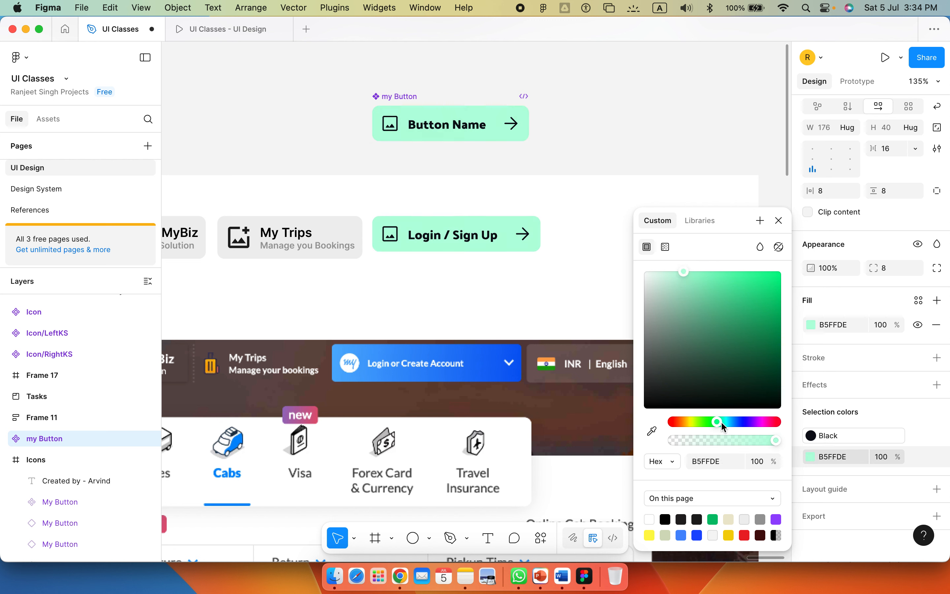
drag(722, 423, 732, 424)
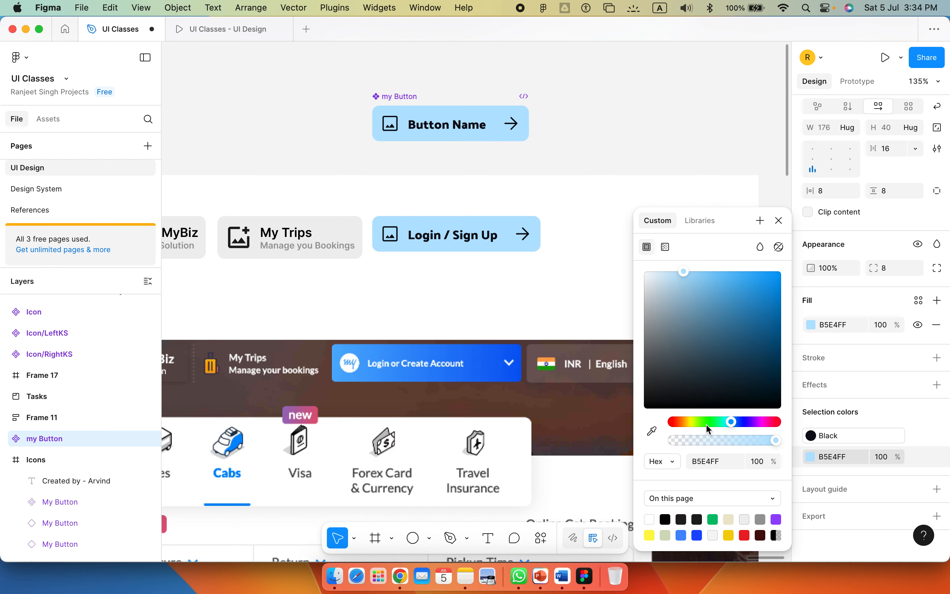
click(451, 348)
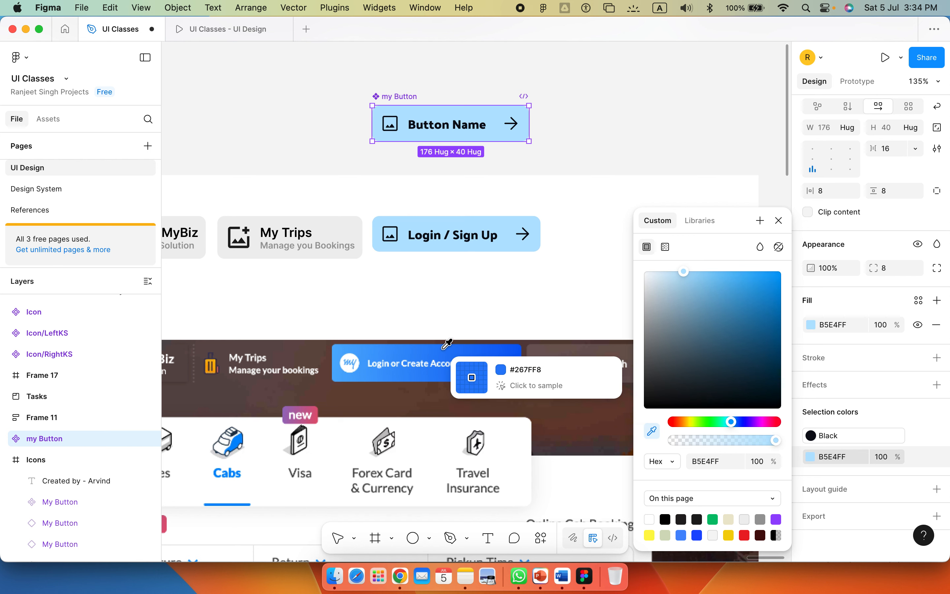
scroll(557, 295, down, 3)
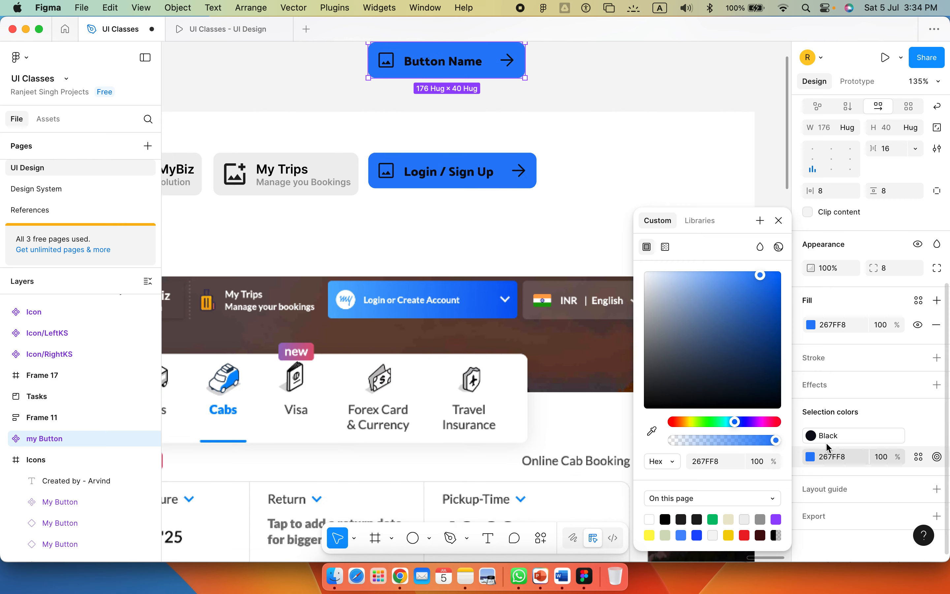
- Detach the Black style from the my Button component's text and icons and change their colour to FFFFFF
click(829, 439)
click(919, 435)
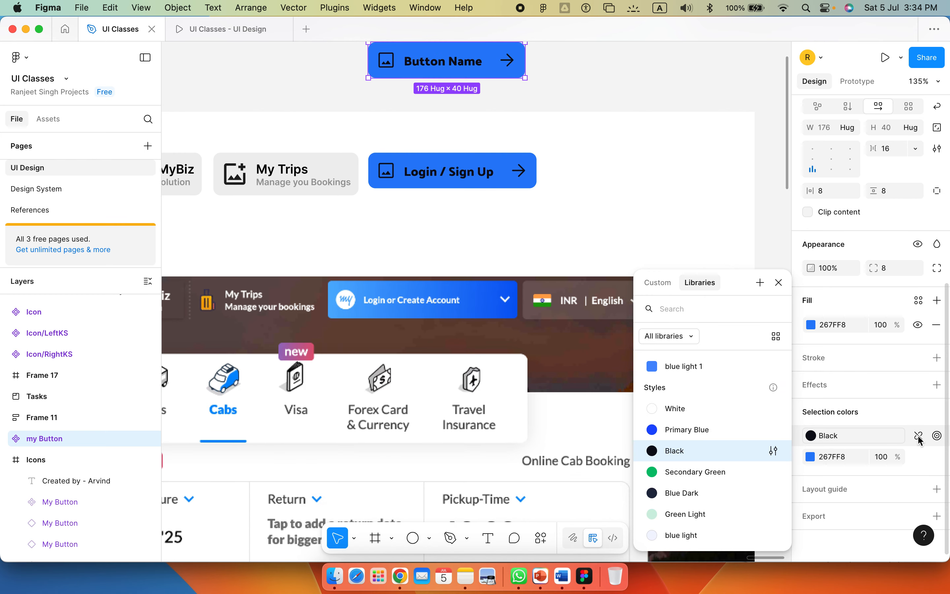
click(811, 435)
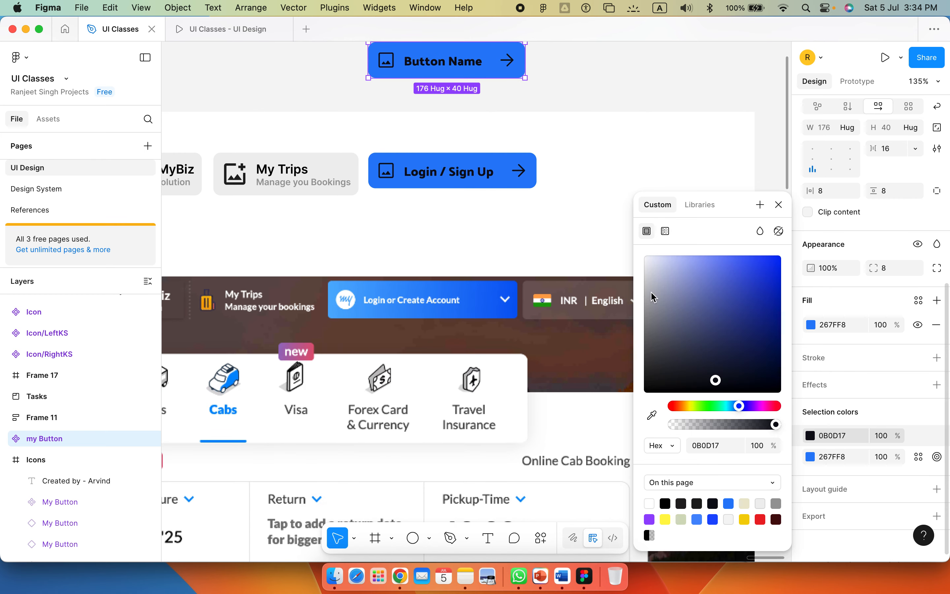
drag(651, 291, 630, 244)
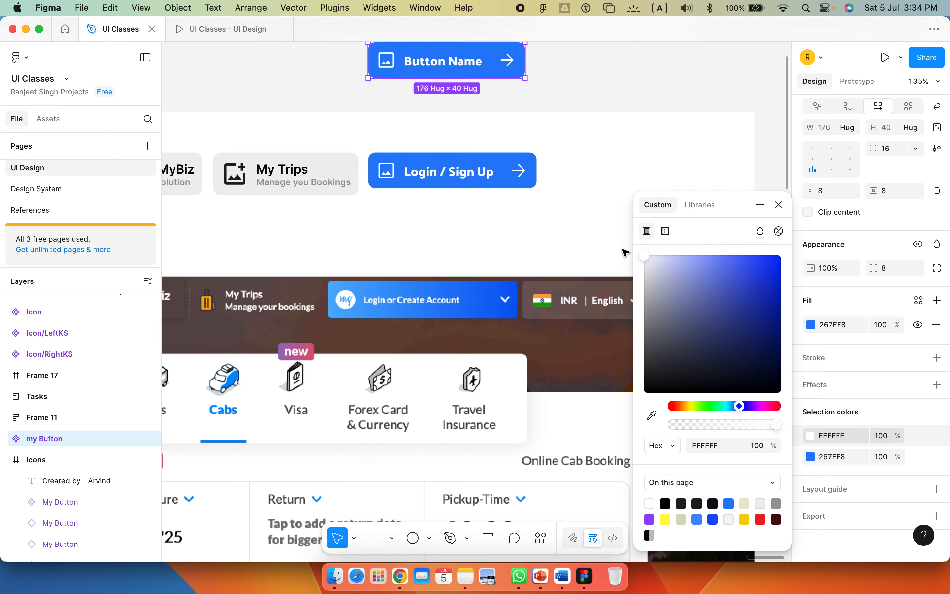
click(779, 205)
key(Escape)
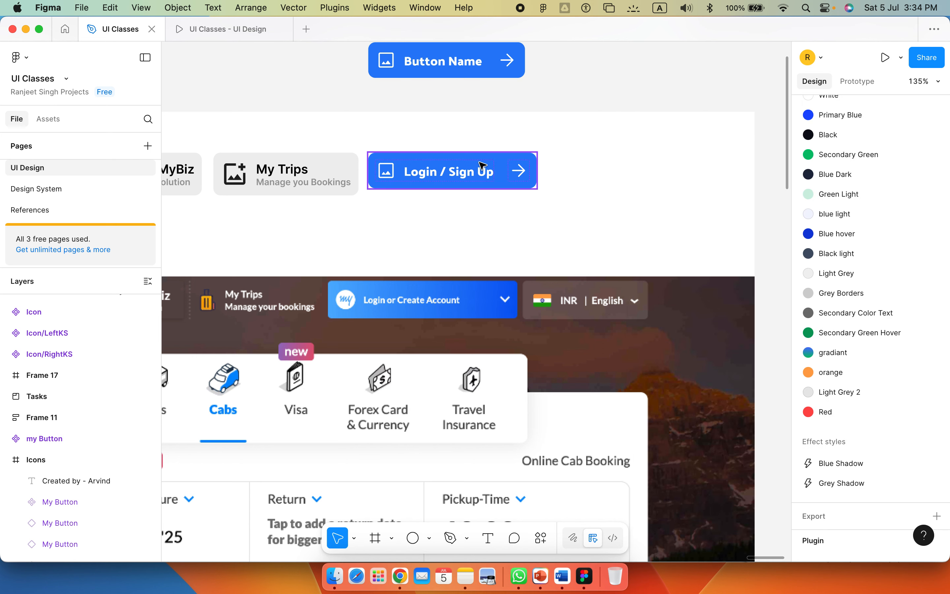
click(472, 173)
scroll(583, 216, up, 3)
scroll(583, 216, right, 3)
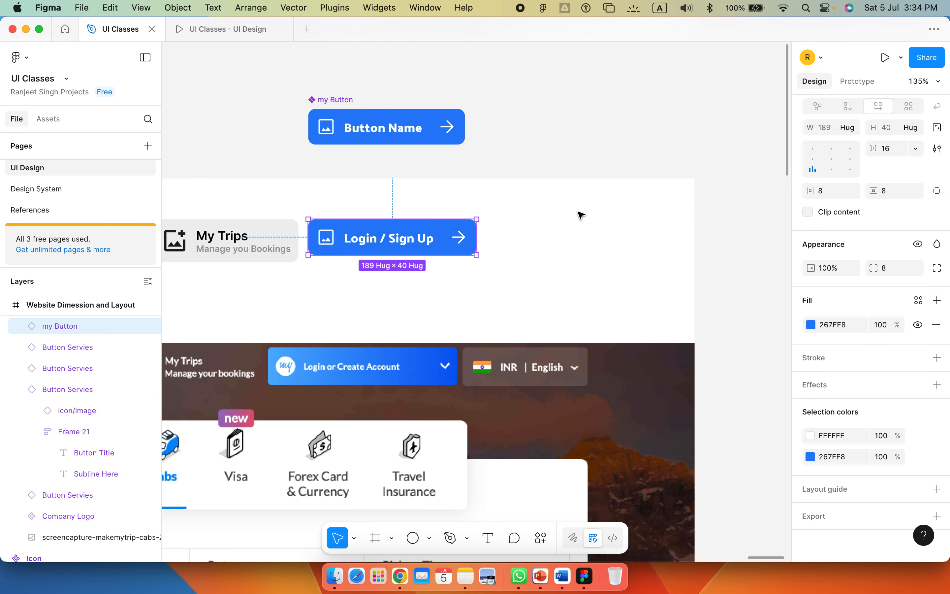
click(520, 203)
click(424, 237)
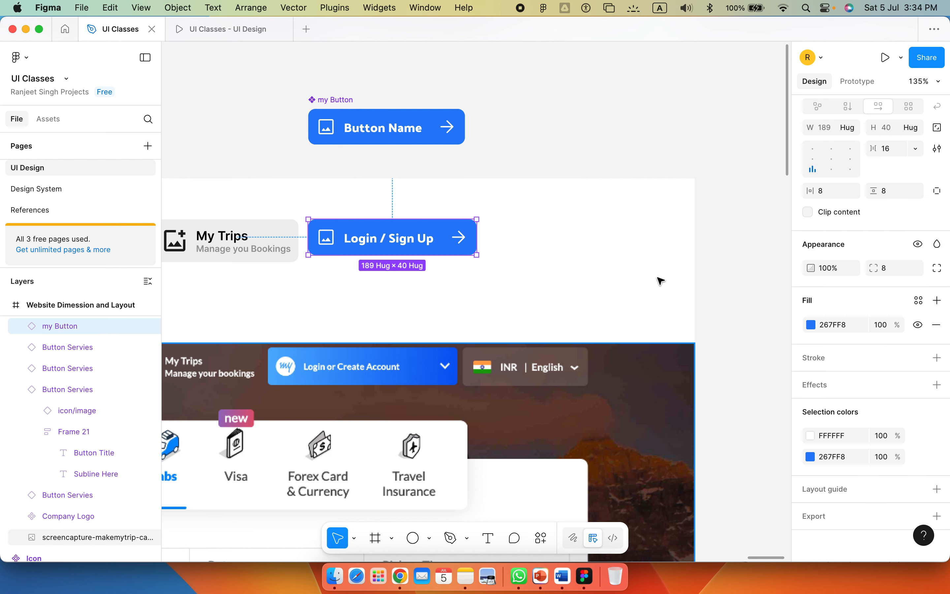
- Switch to Google Fonts in Chrome and search its icon library for "arrow"
key(super+Tab)
key(super+Tab)
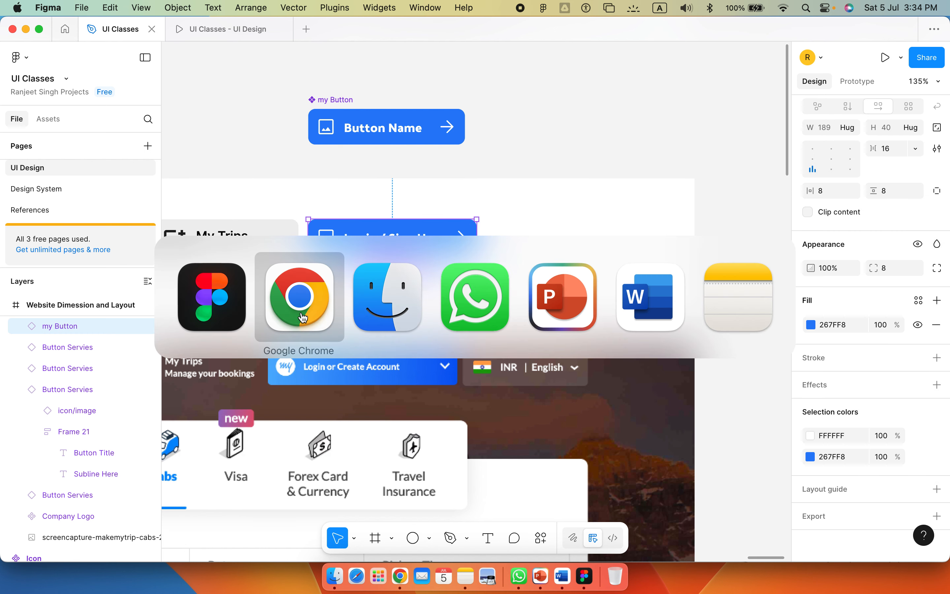
key(Escape)
key(super+Tab)
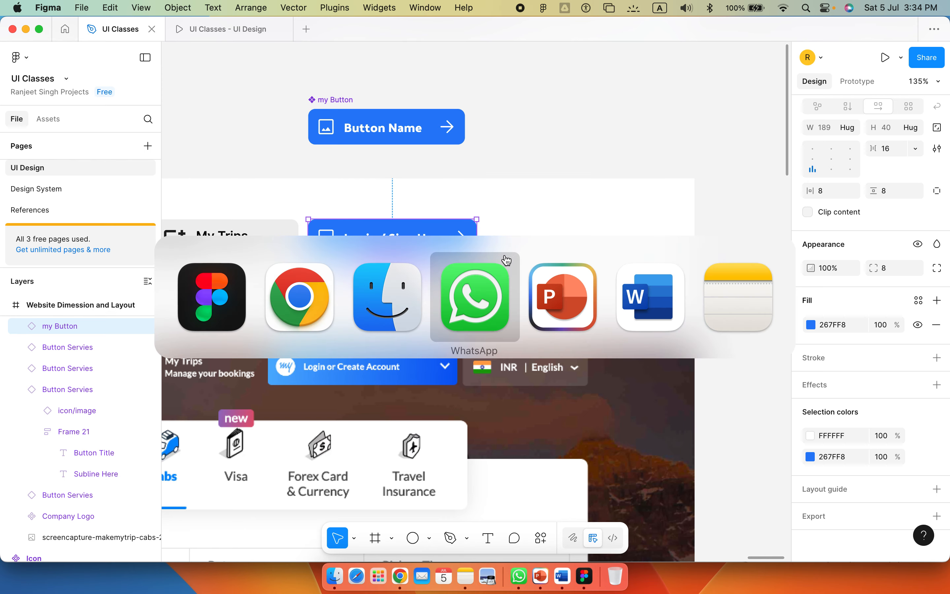
click(319, 326)
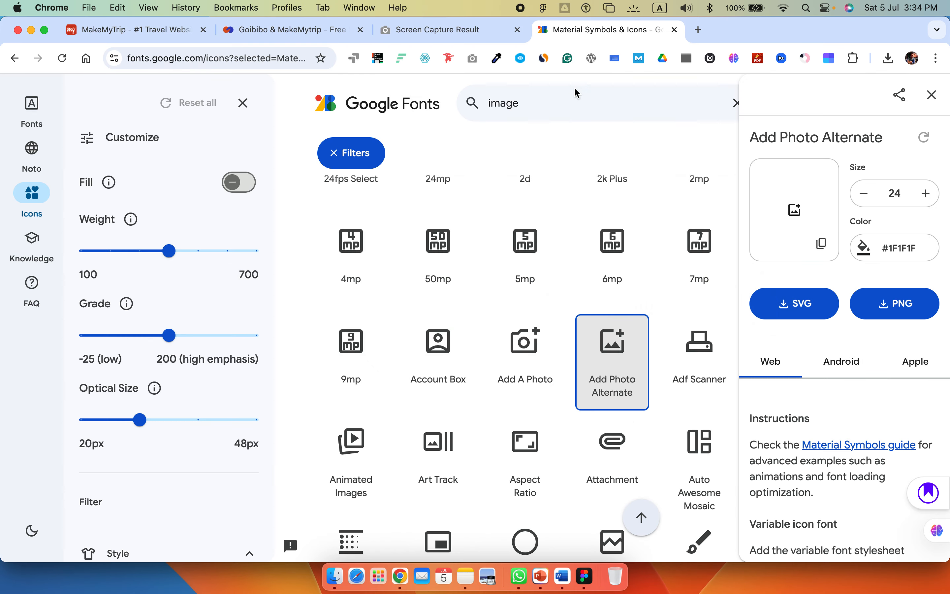
double_click(539, 110)
text(arrow)
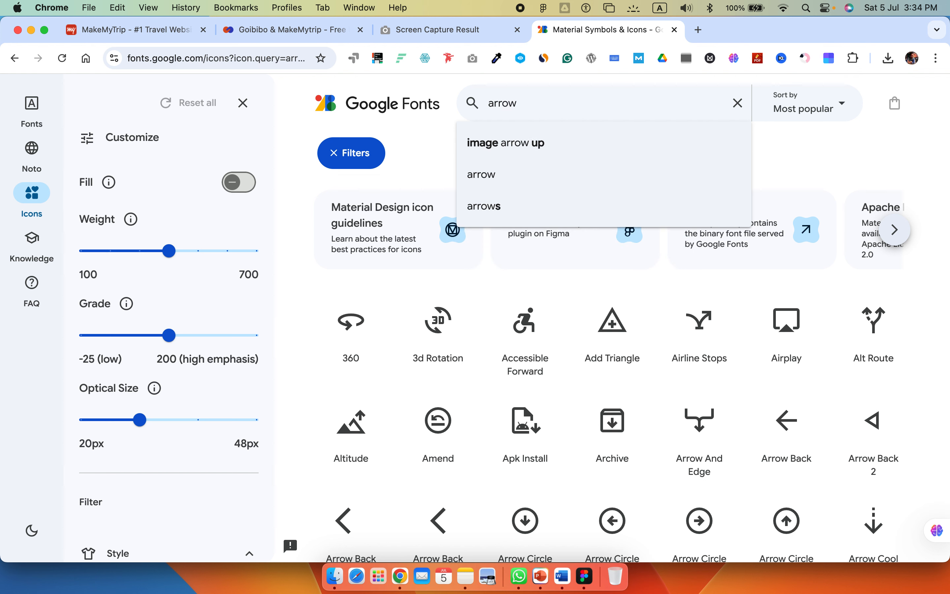
key(Return)
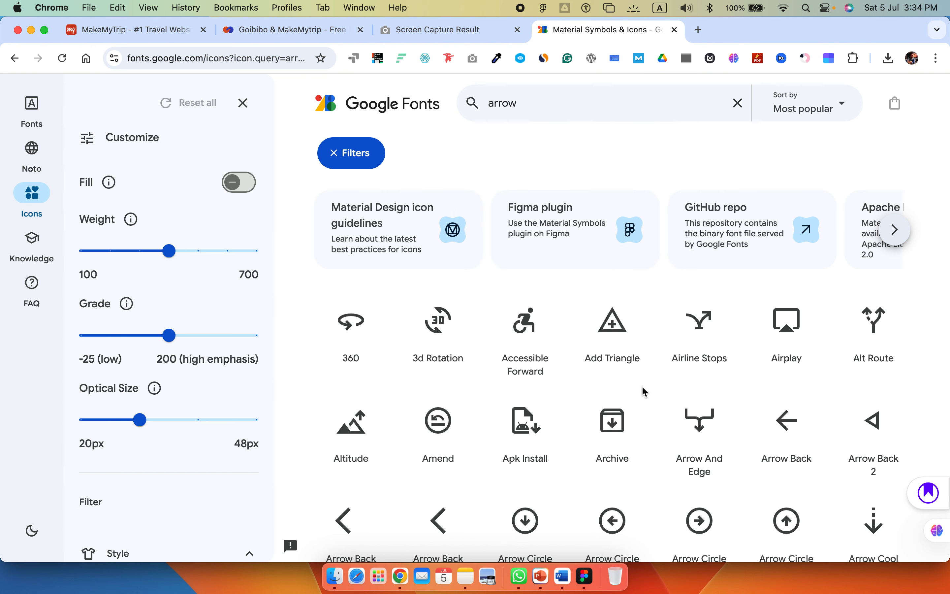
scroll(642, 389, down, 7)
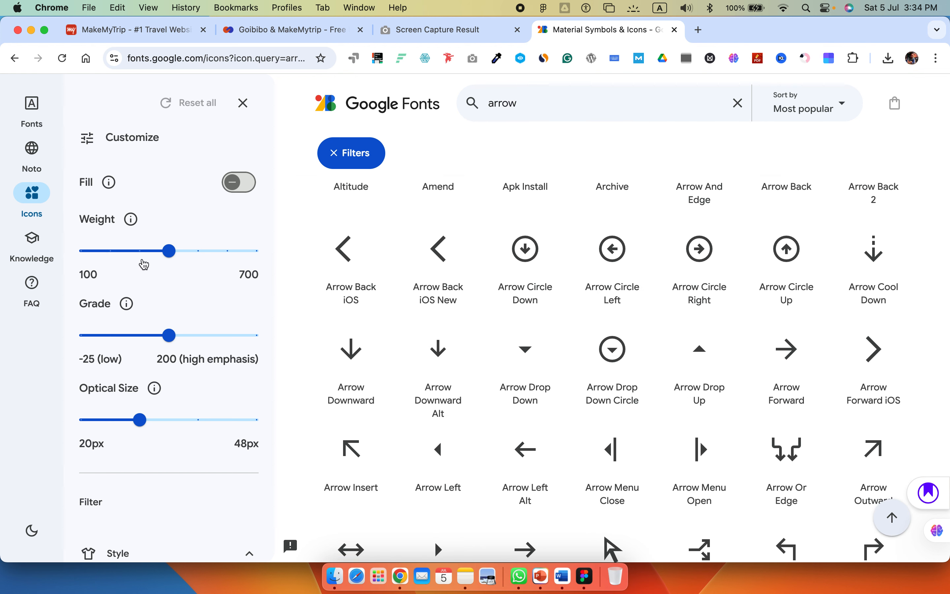
- Set the icon weight to 300 and look through the arrow icons for a dropdown arrow
click(140, 251)
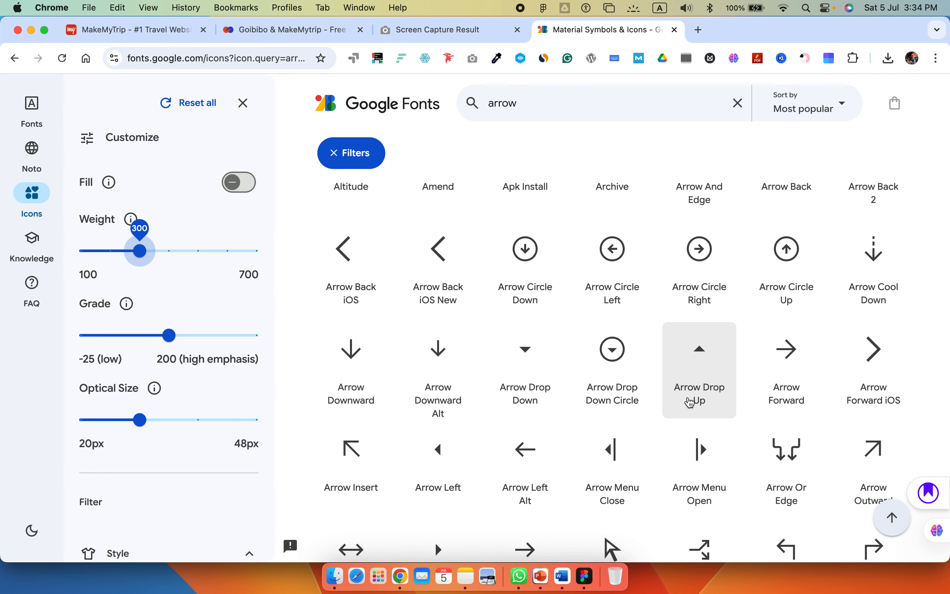
scroll(692, 402, up, 1)
scroll(691, 403, down, 10)
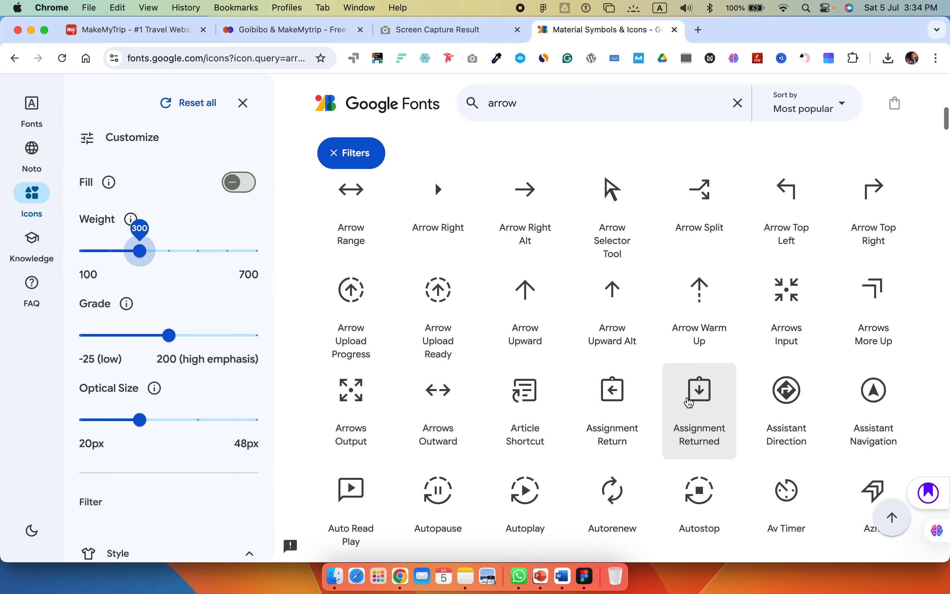
scroll(690, 403, down, 20)
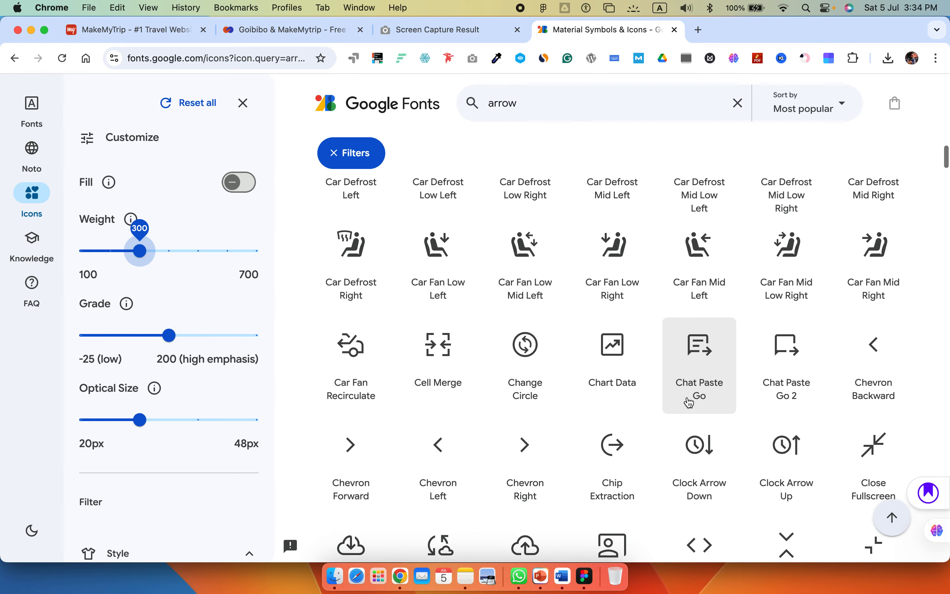
scroll(690, 403, down, 10)
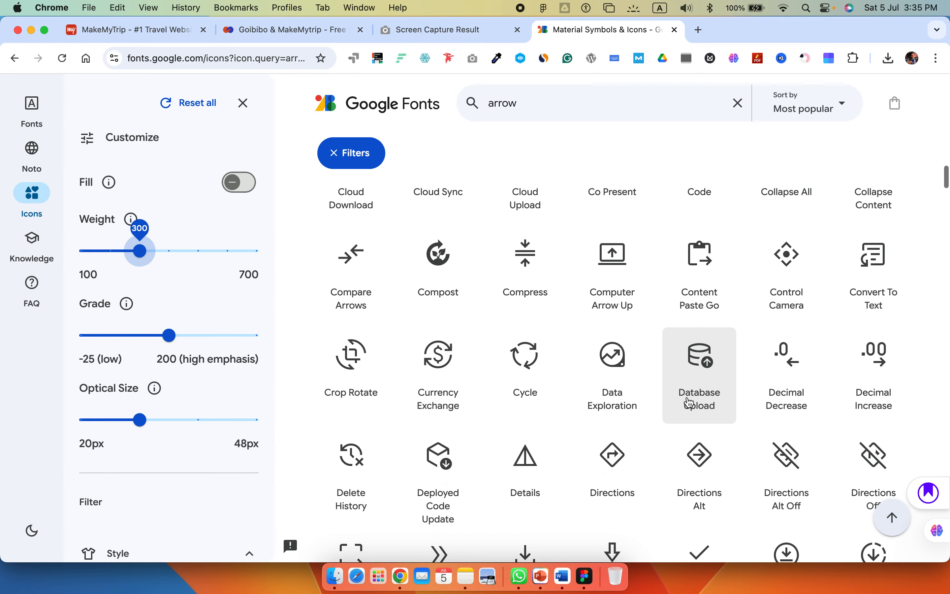
scroll(690, 403, down, 20)
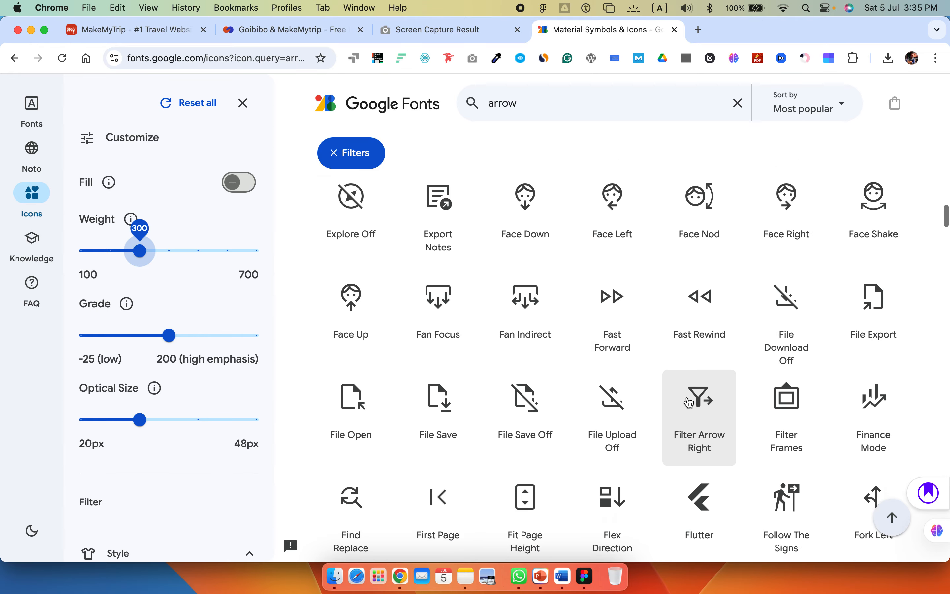
- Narrow the icon search to "arrow down" and download the Arrow Drop Down icon as SVG
click(893, 518)
click(548, 108)
text(down)
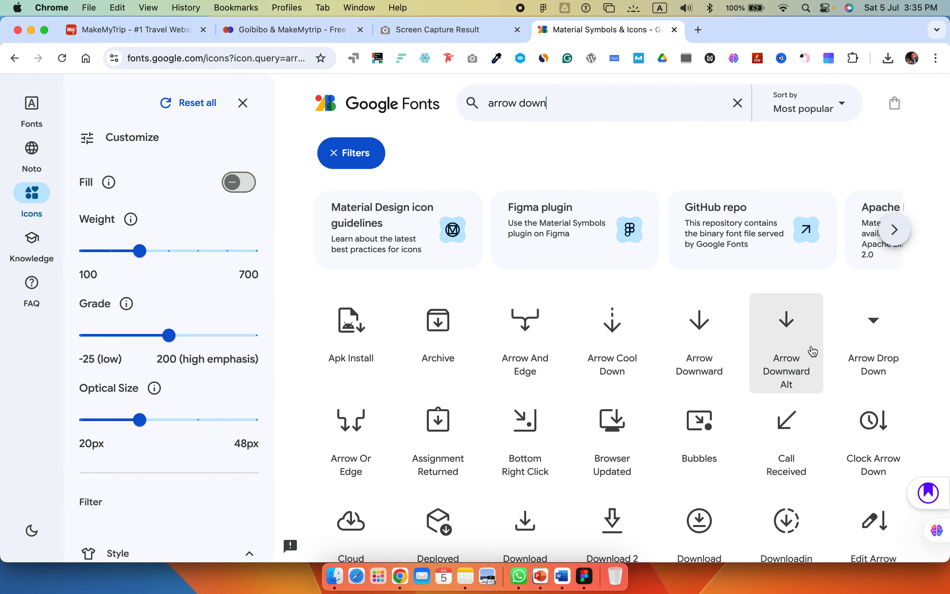
click(882, 336)
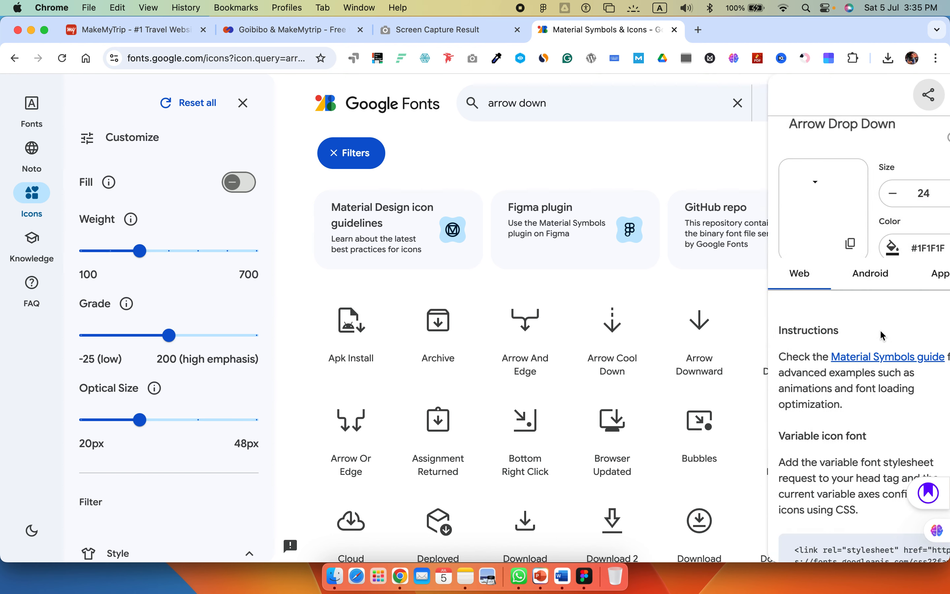
click(820, 306)
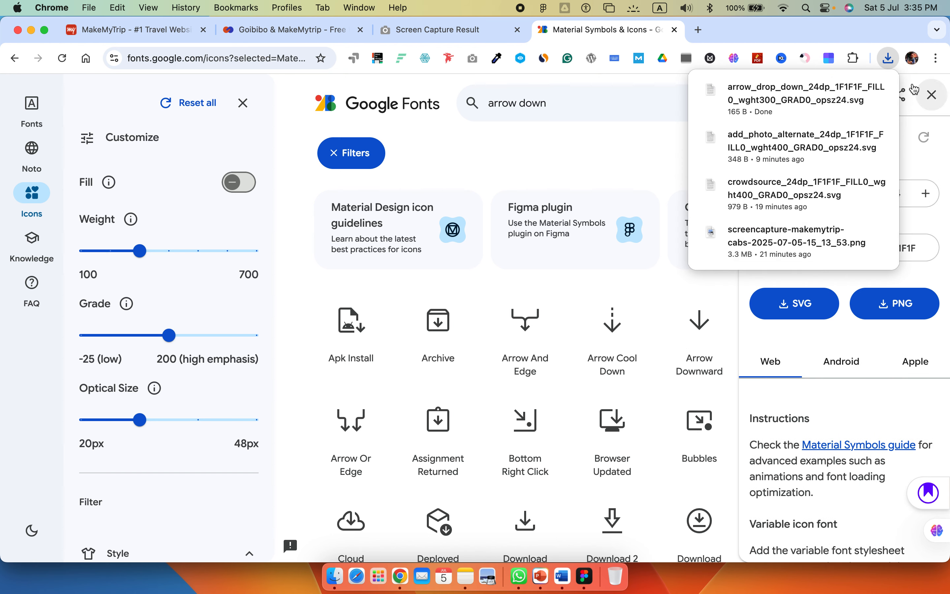
- Bring the downloaded arrow_drop_down SVG from the Downloads folder into the Figma header frame beside the Login / Sign Up button
click(855, 91)
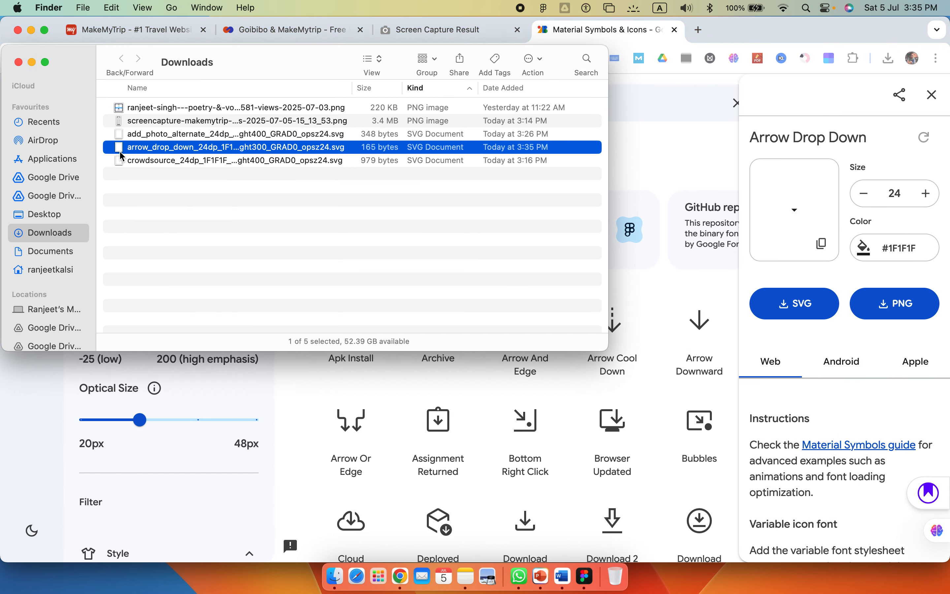
drag(121, 156, 572, 256)
key(super+Tab)
key(super+Tab)
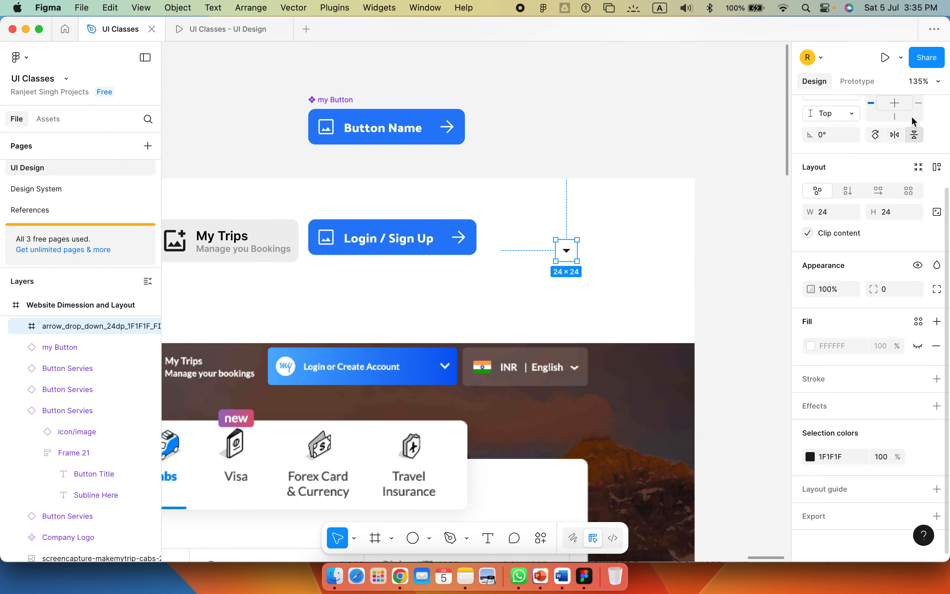
scroll(860, 171, up, 3)
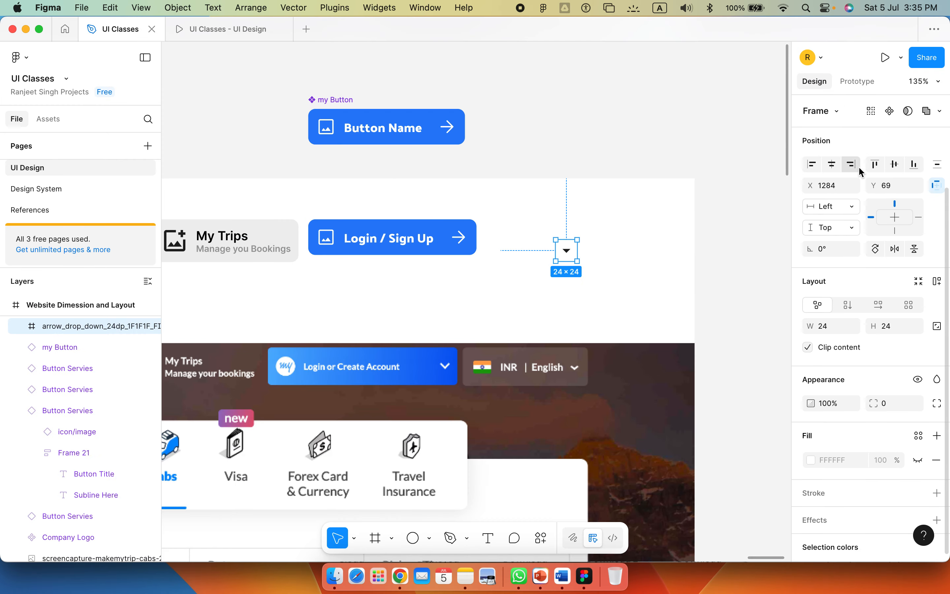
- Turn the imported dropdown arrow into a component and rename it icon/arrow_drop_down
click(890, 111)
click(835, 111)
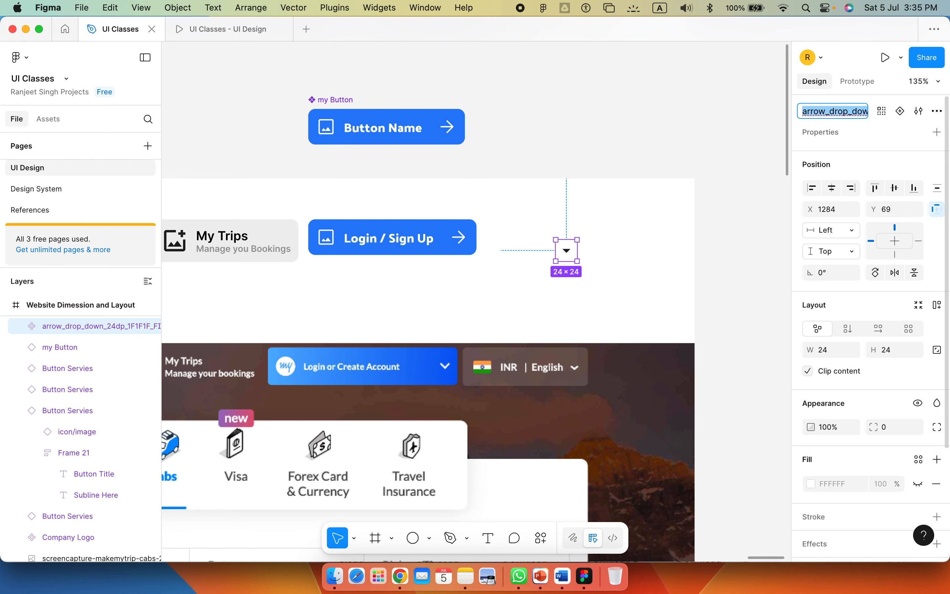
key(Left)
text(icon)
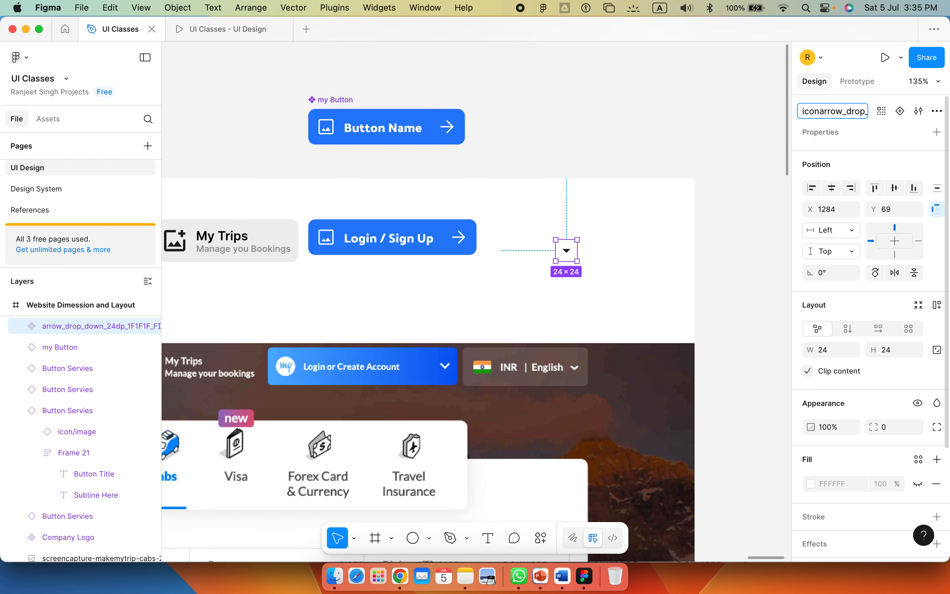
text(/)
key(Right)
key(Right)
key(Right)
key(Right)
key(Right)
key(shift+super+Right)
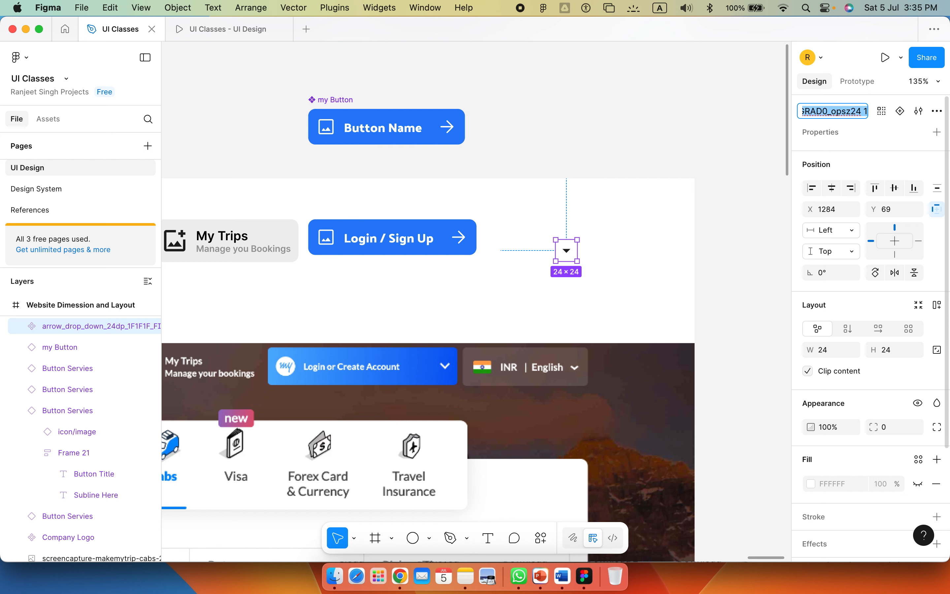
key(BackSpace)
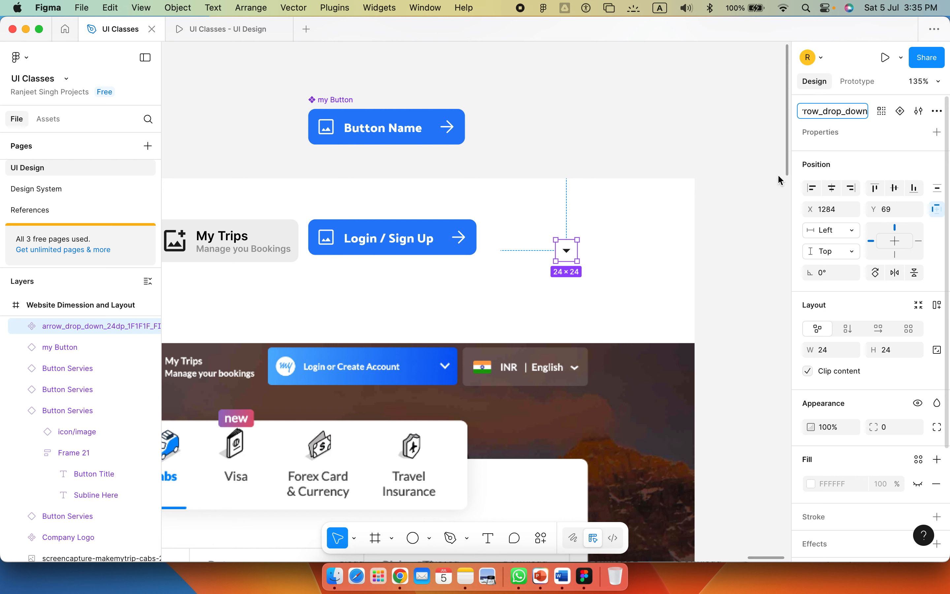
key(Return)
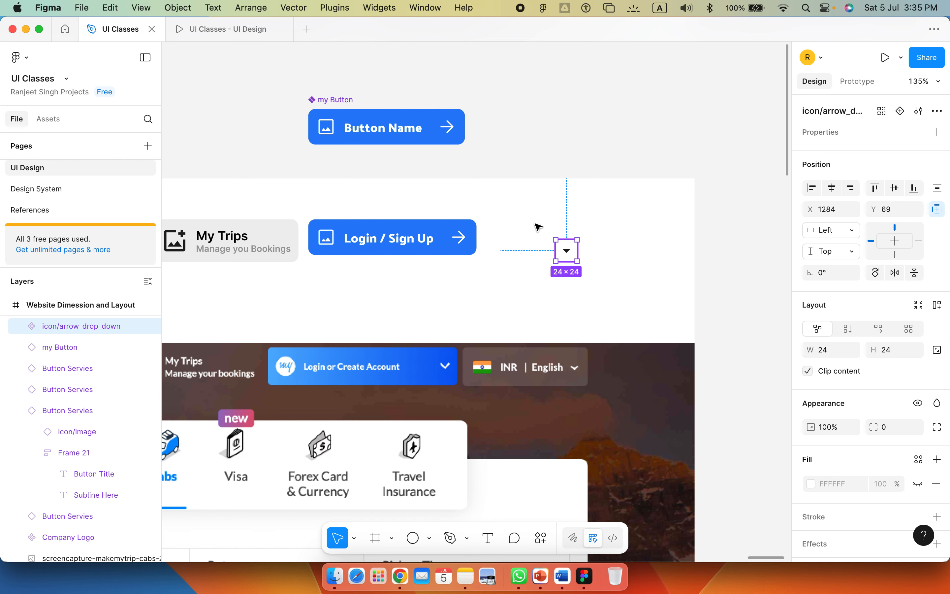
- Move icon/arrow_drop_down onto the canvas beside the my Button main component and browse the RIcon choices of the Login / Sign Up instance
drag(567, 250, 251, 134)
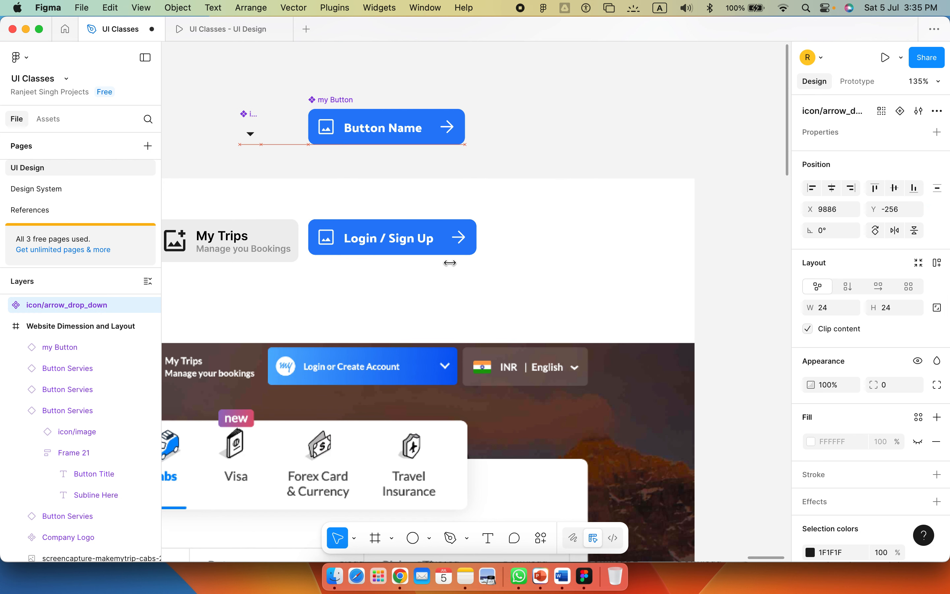
click(448, 246)
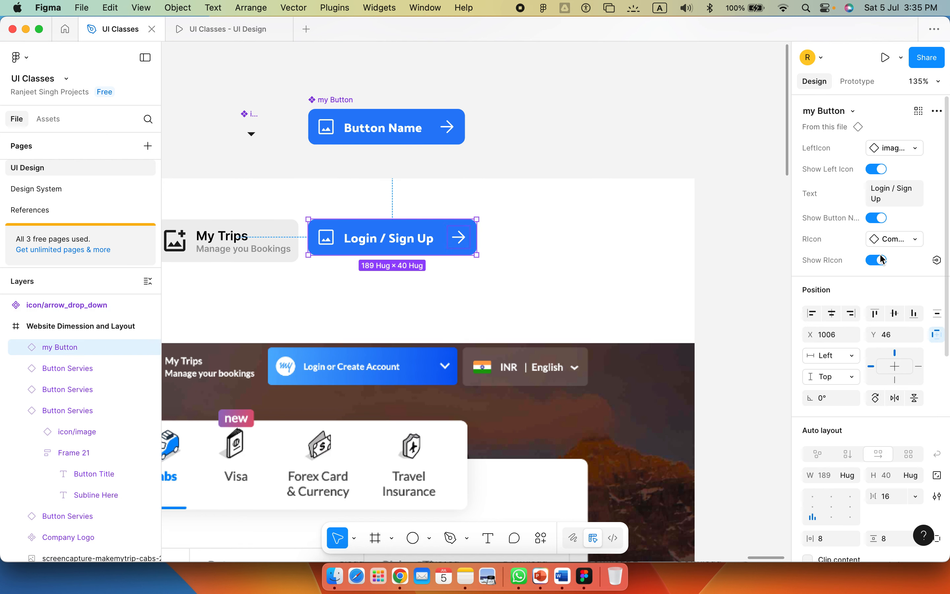
click(903, 241)
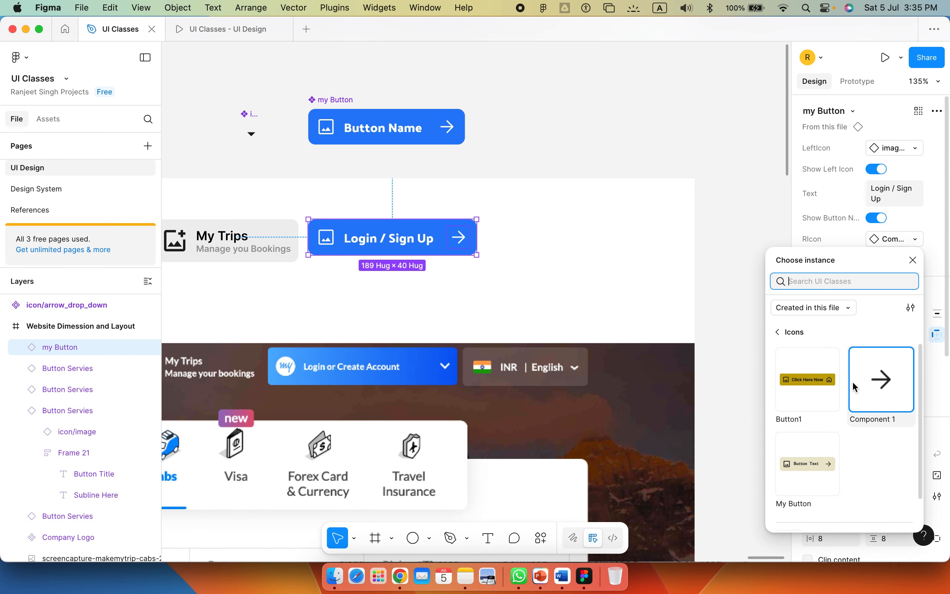
scroll(852, 382, down, 1)
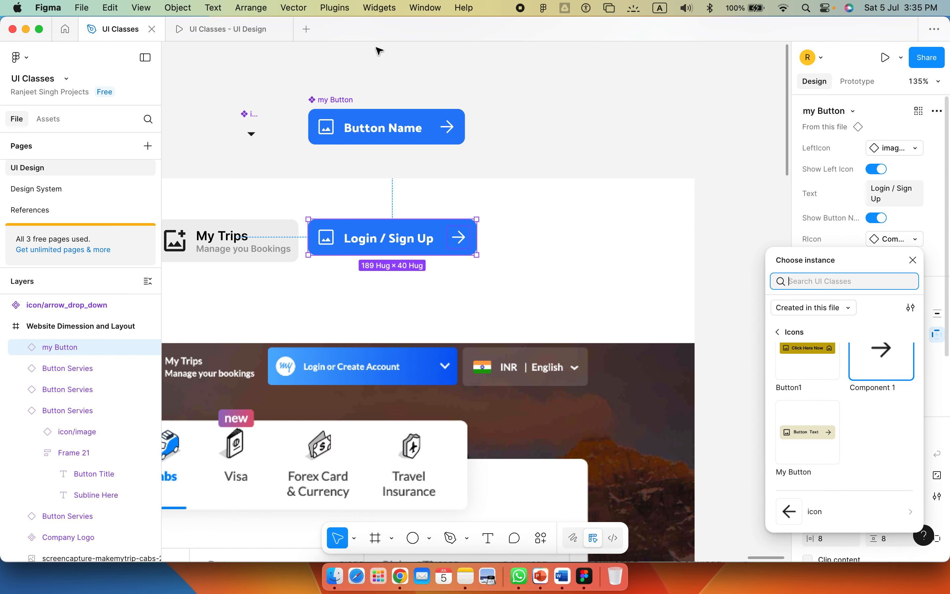
- Cut the icon/arrow_drop_down component from the canvas and paste it into the Icons frame at X 322, Y 234
click(246, 122)
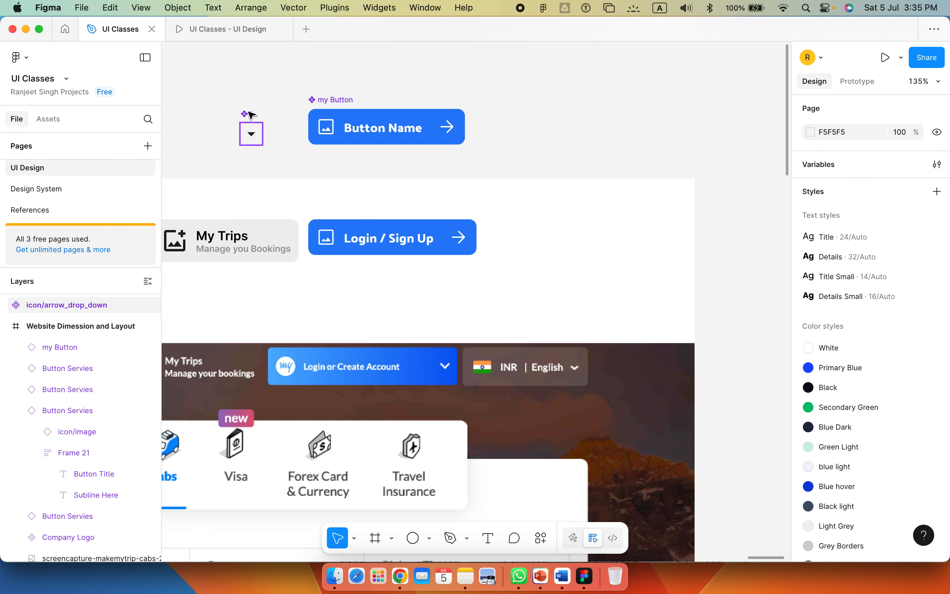
key(Delete)
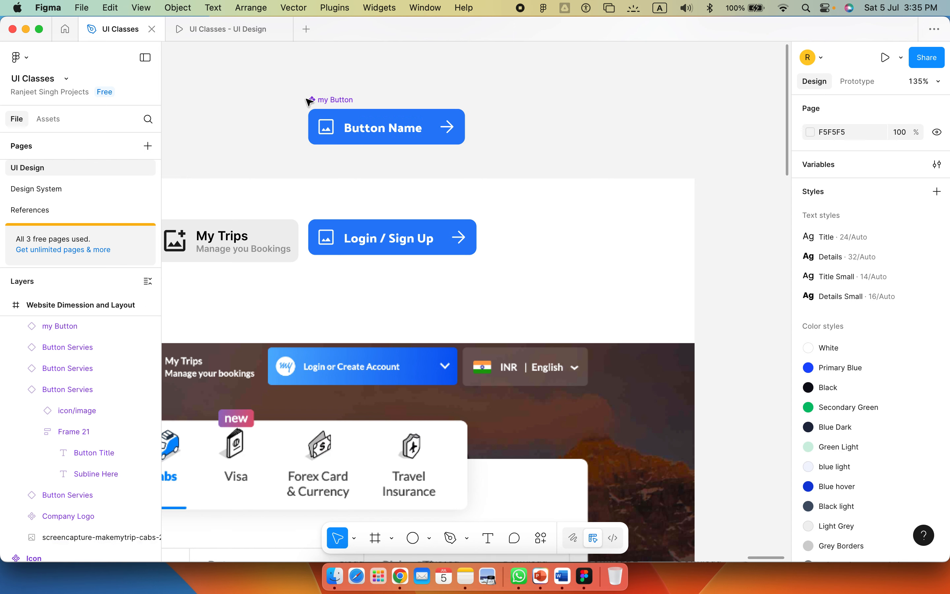
key(minus)
key(minus)
key(minus)
scroll(332, 271, left, 10)
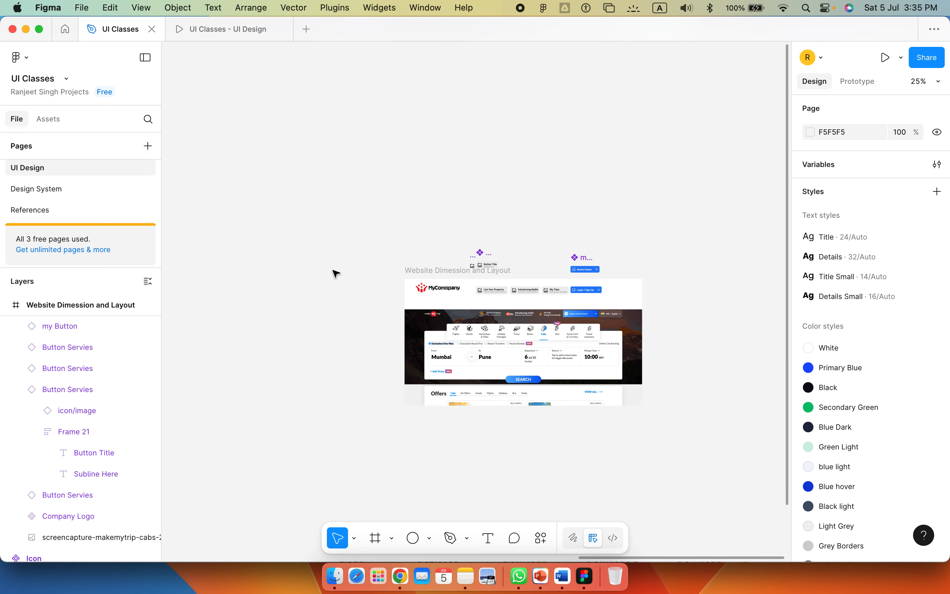
scroll(337, 274, left, 10)
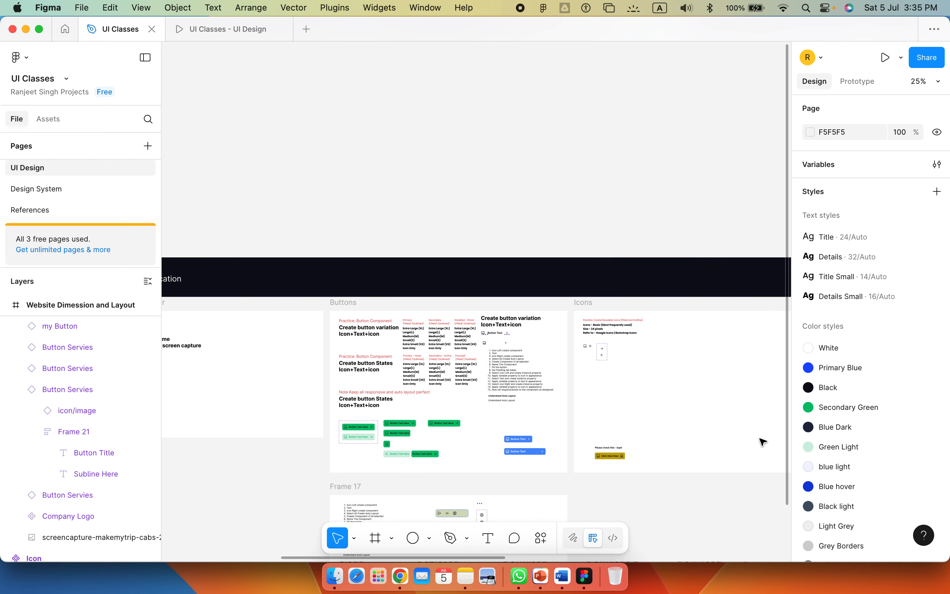
drag(630, 377, 675, 412)
scroll(292, 149, up, 3)
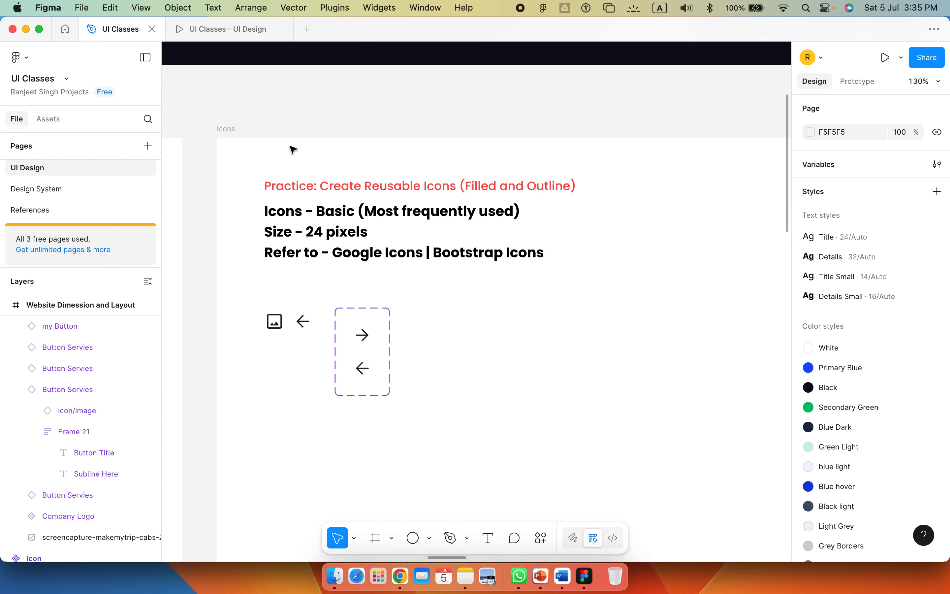
click(237, 135)
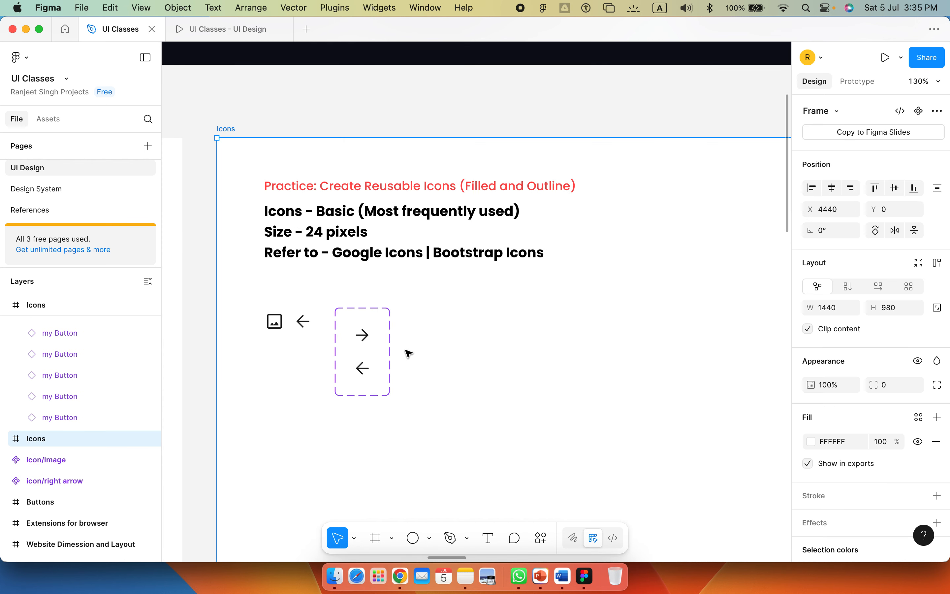
key(cmd+v)
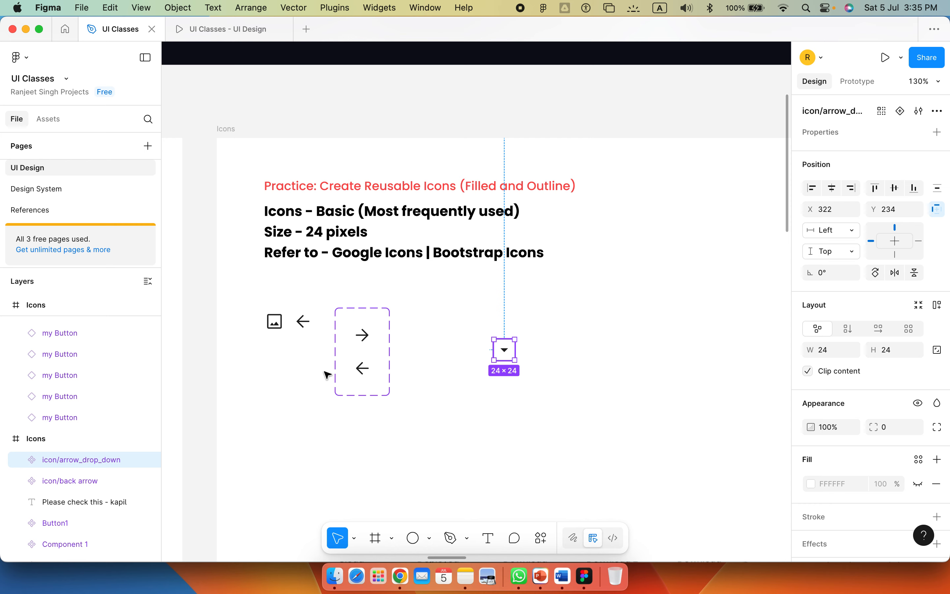
- Move icon/arrow_drop_down directly below the image icon in the Icons frame, at X 55, Y 241
drag(326, 375, 275, 359)
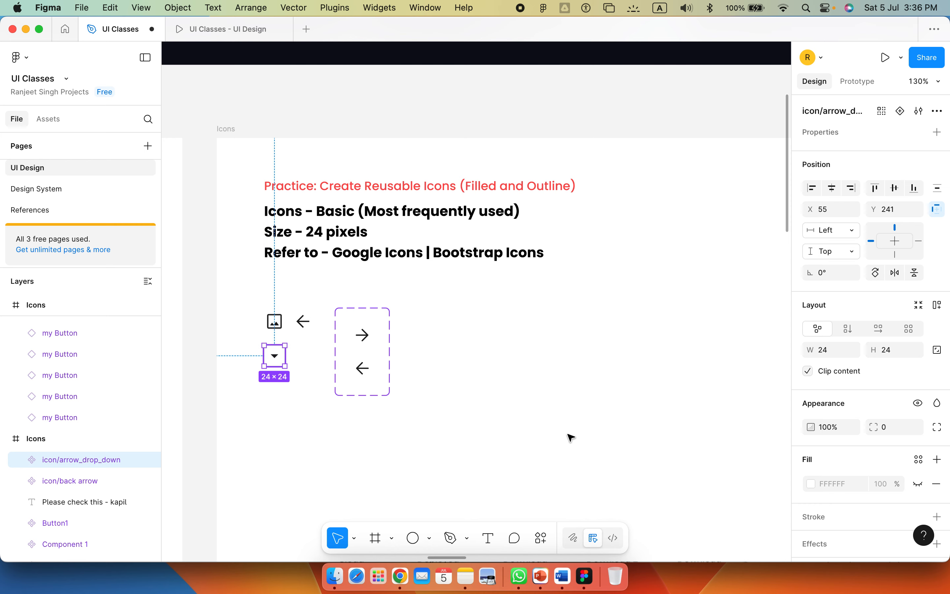
- Swap the RIcon of the Login / Sign Up button instance in the header frame to icon/arrow_drop_down
scroll(584, 409, down, 10)
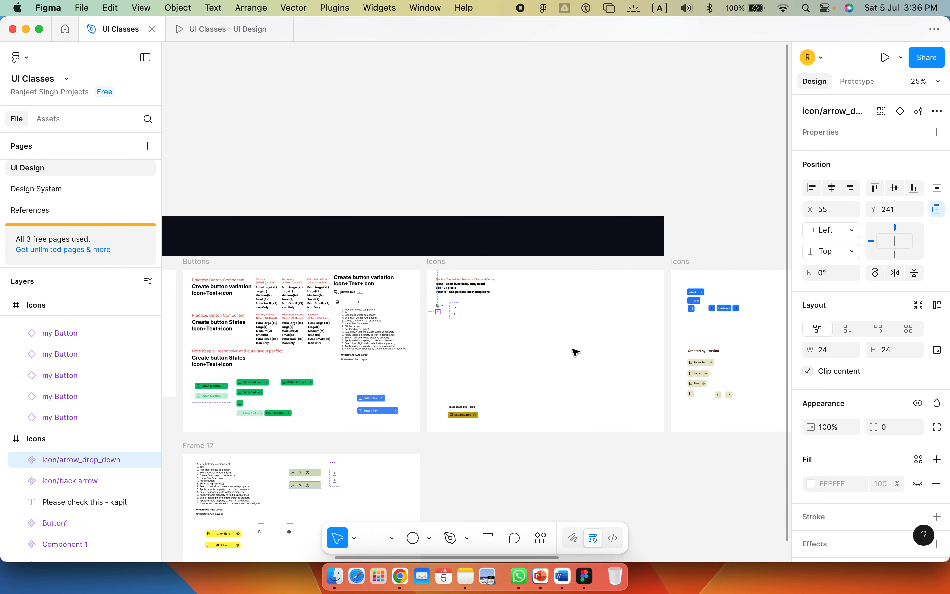
scroll(576, 352, right, 15)
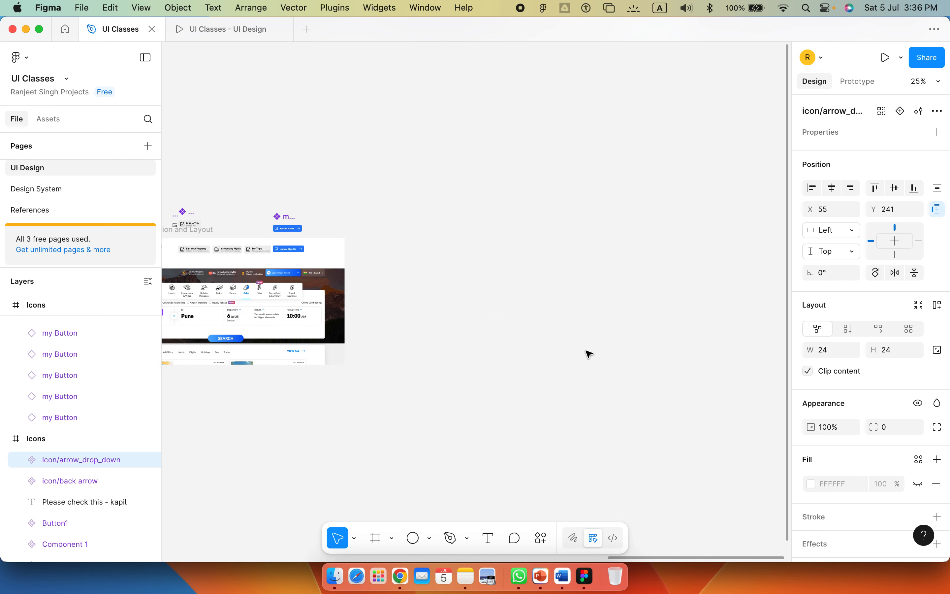
scroll(588, 353, left, 5)
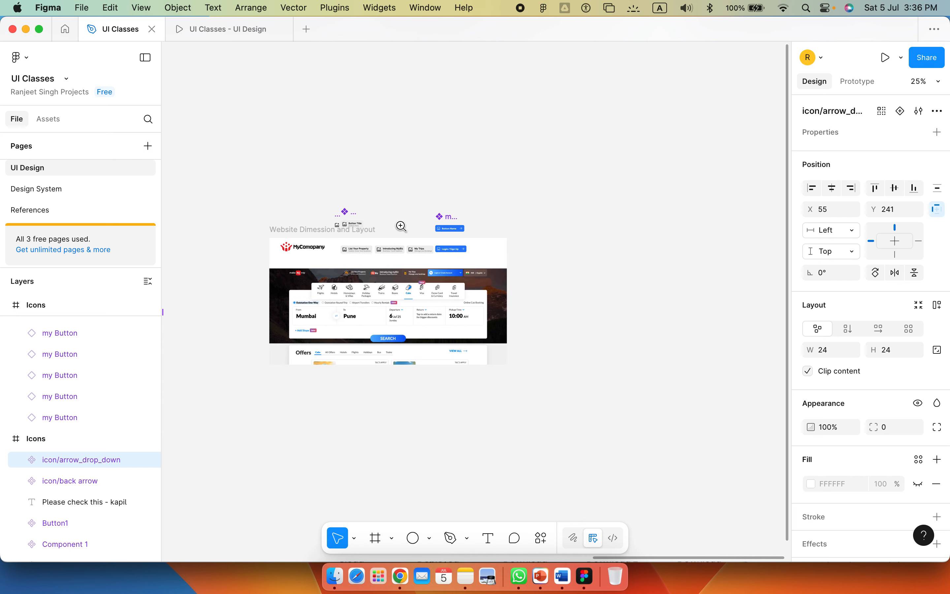
drag(401, 226, 523, 305)
drag(296, 126, 628, 328)
click(493, 302)
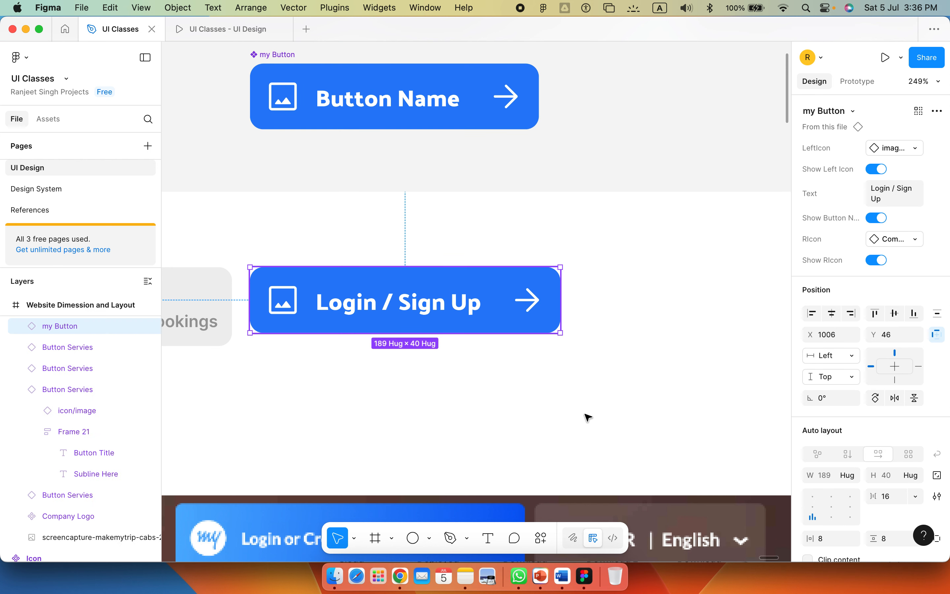
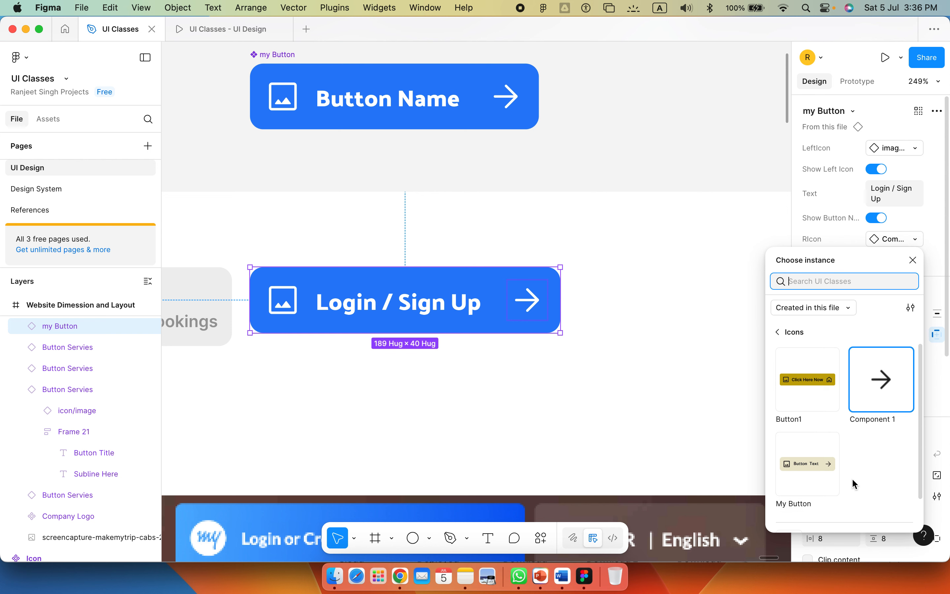
scroll(850, 472, down, 2)
click(791, 513)
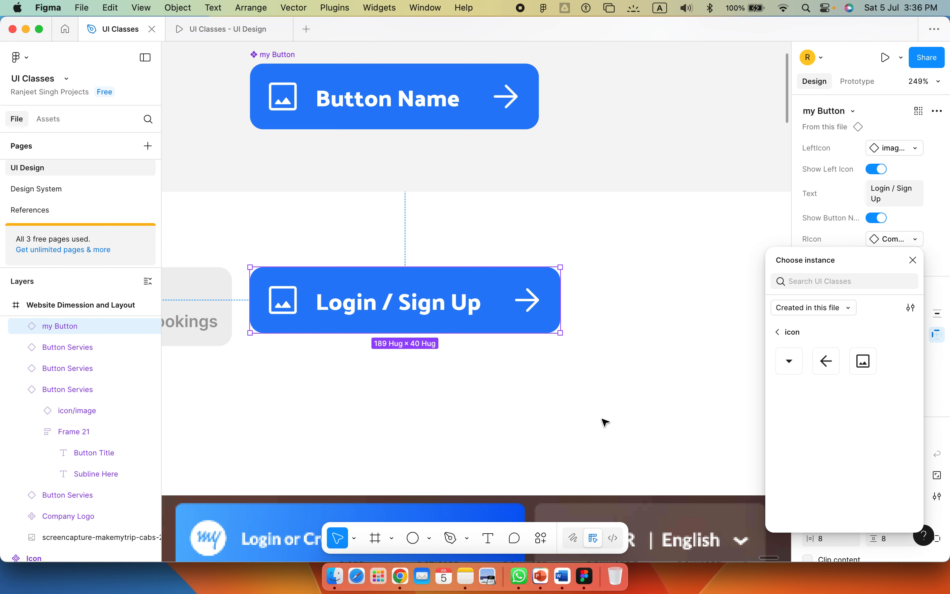
click(789, 361)
click(542, 398)
scroll(542, 398, up, 4)
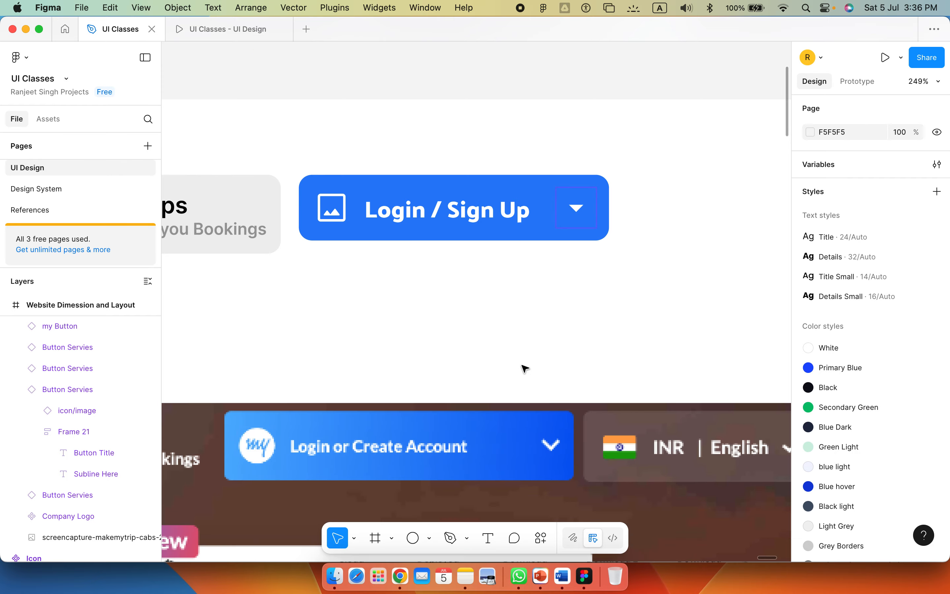
- Set the my Button main component's height to 48 and its auto layout alignment to center
click(467, 226)
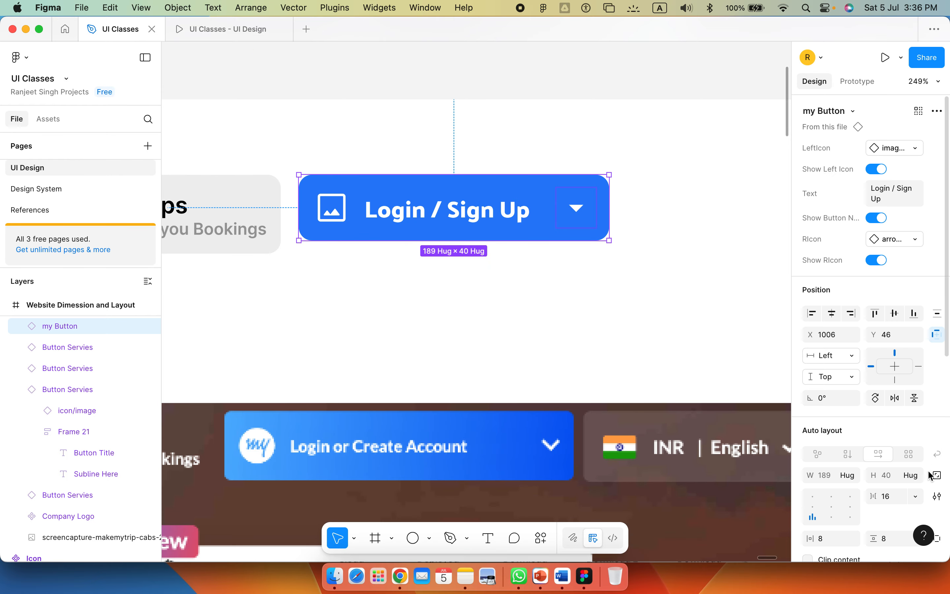
scroll(715, 259, up, 5)
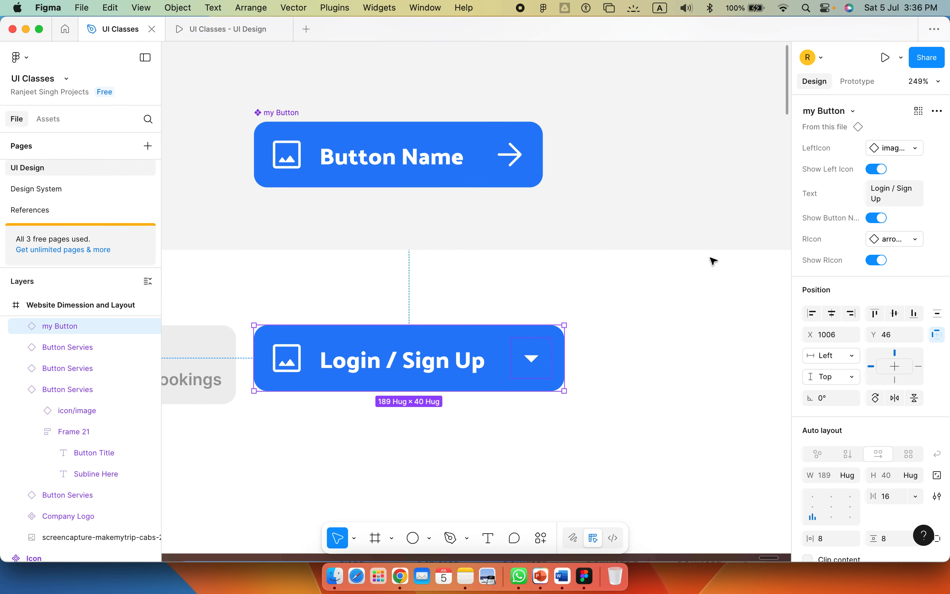
click(486, 157)
click(892, 443)
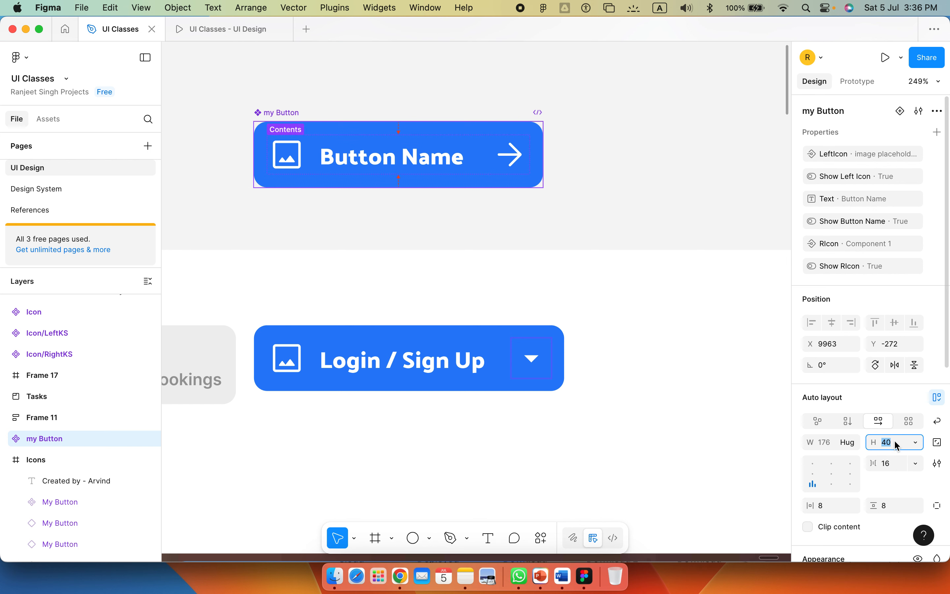
text(48)
key(Return)
scroll(888, 398, down, 3)
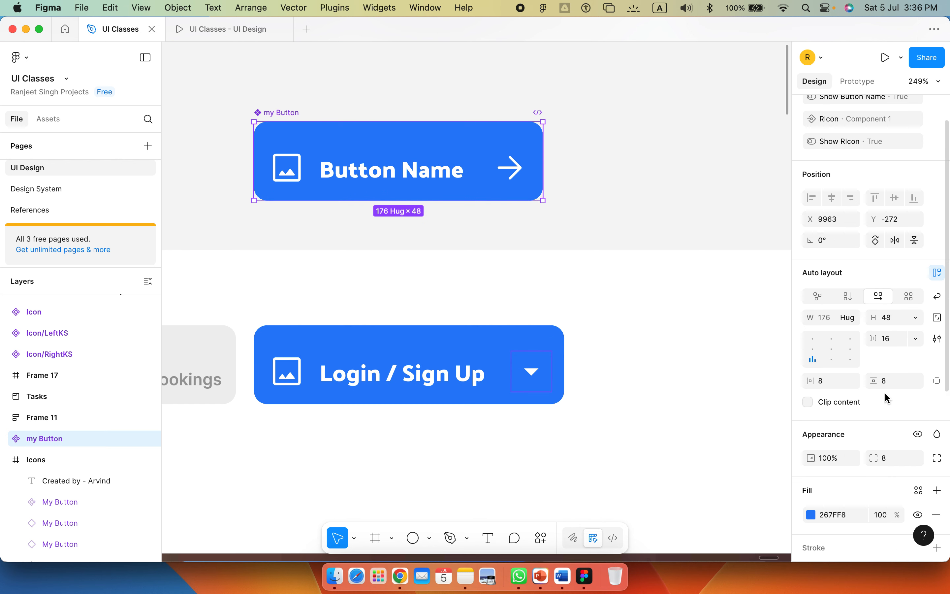
scroll(889, 398, down, 1)
click(837, 331)
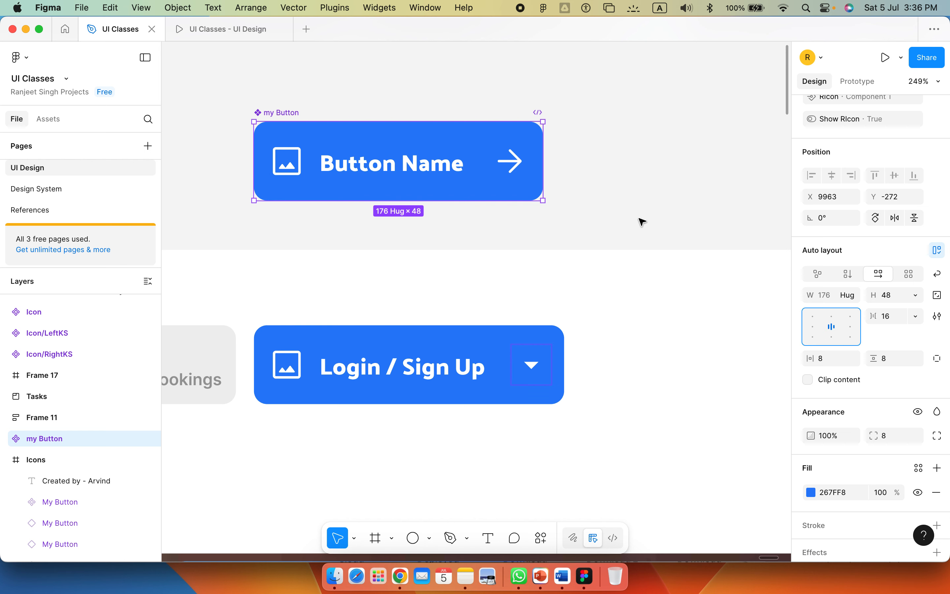
click(593, 126)
- Move the my Button main component higher above the header frame, to about Y -399
key(shift+0)
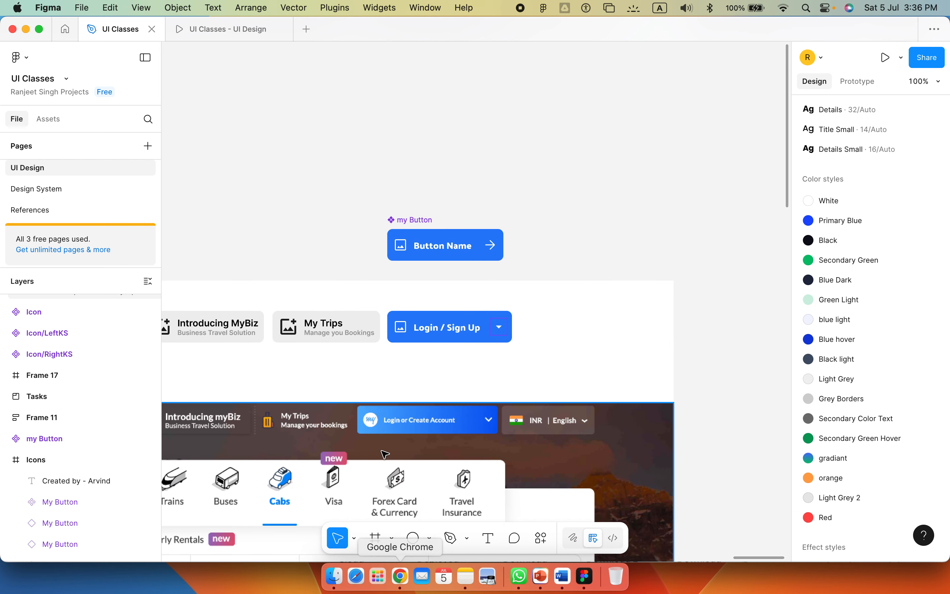
scroll(385, 454, left, 2)
scroll(385, 453, down, 3)
scroll(384, 454, right, 5)
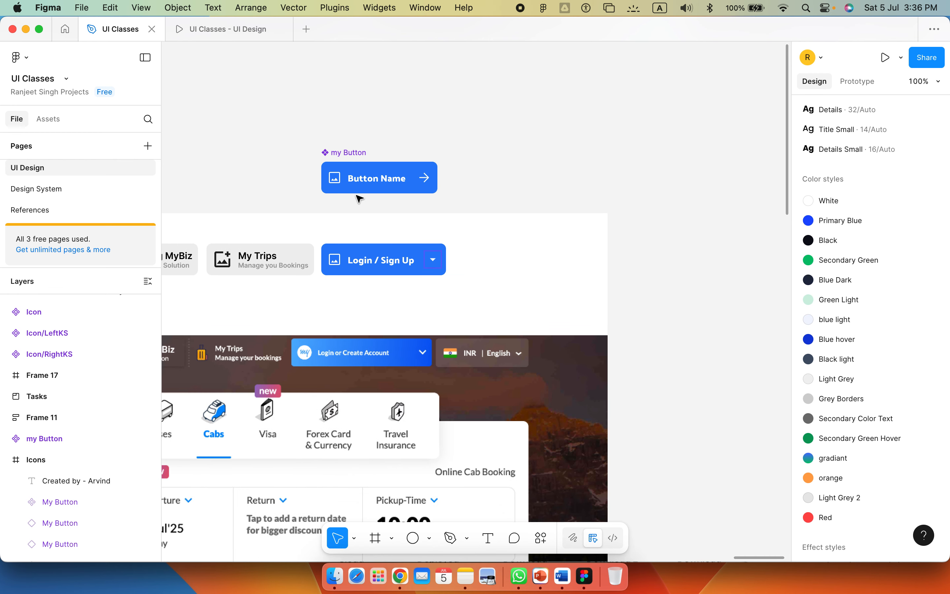
drag(271, 122, 713, 400)
scroll(392, 274, up, 1)
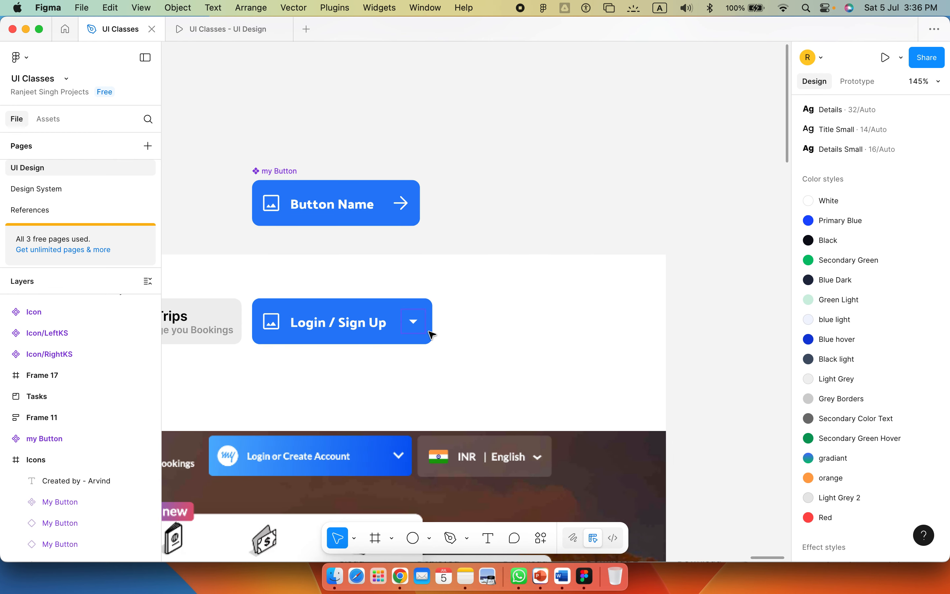
click(360, 196)
drag(313, 54, 237, 98)
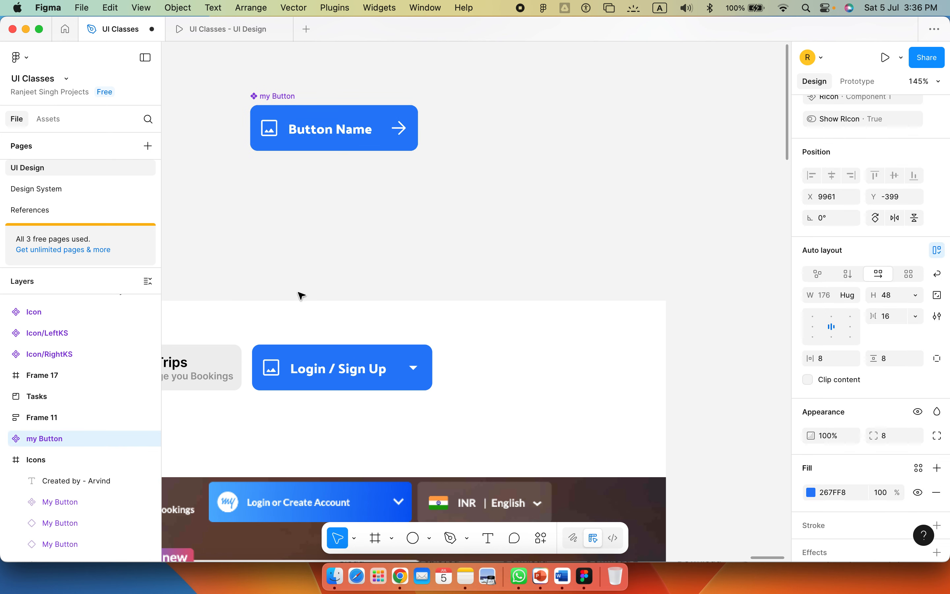
- Duplicate the Login / Sign Up button beside itself at X 1206, Y 46 and set the copy's text to "INR | English"
click(313, 375)
key(super+d)
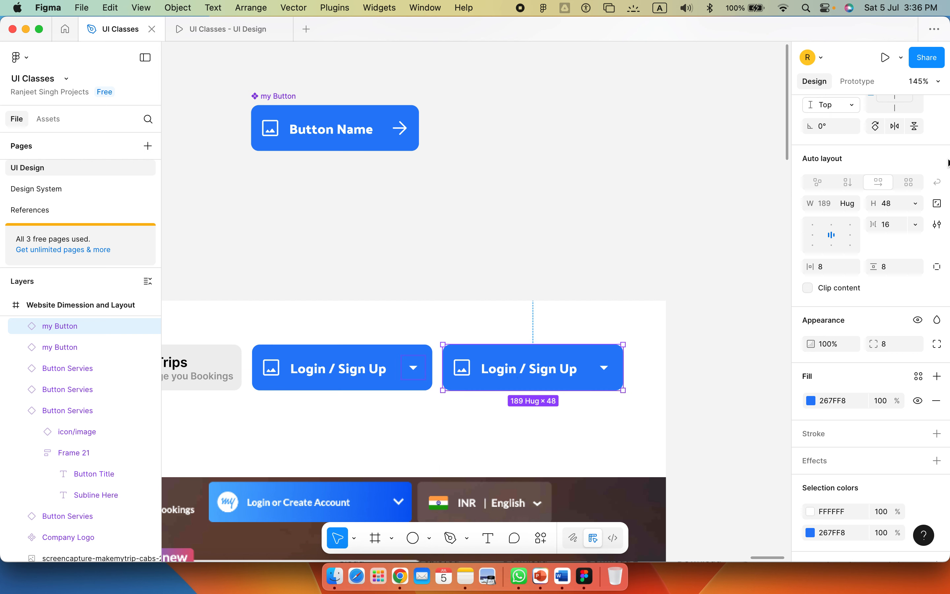
scroll(899, 275, up, 6)
click(901, 195)
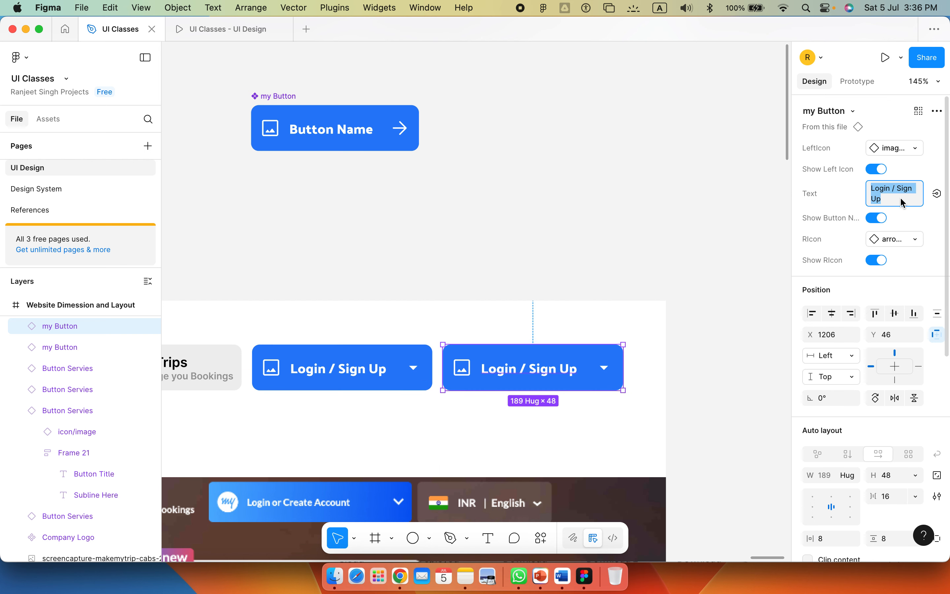
text(INR)
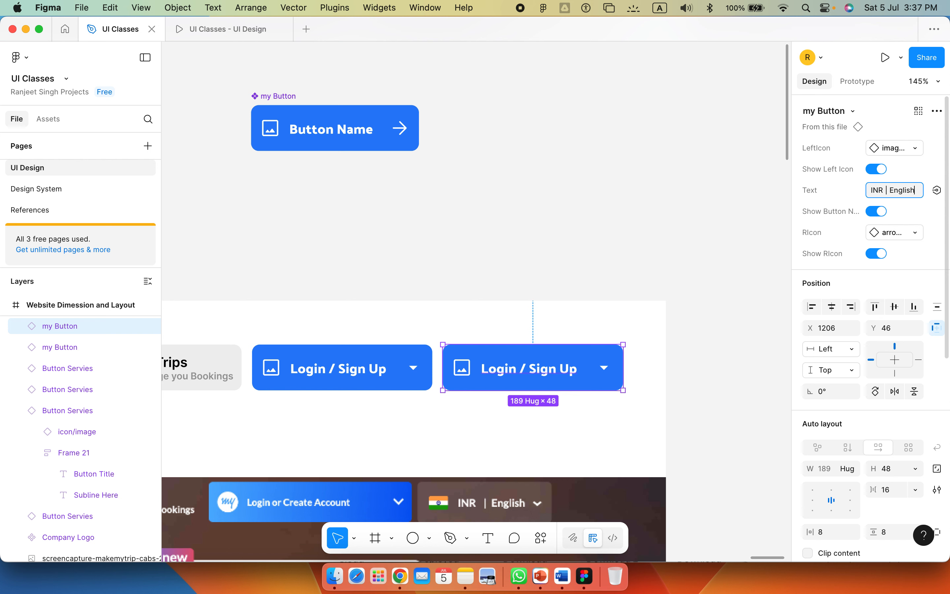
text(| English)
key(Return)
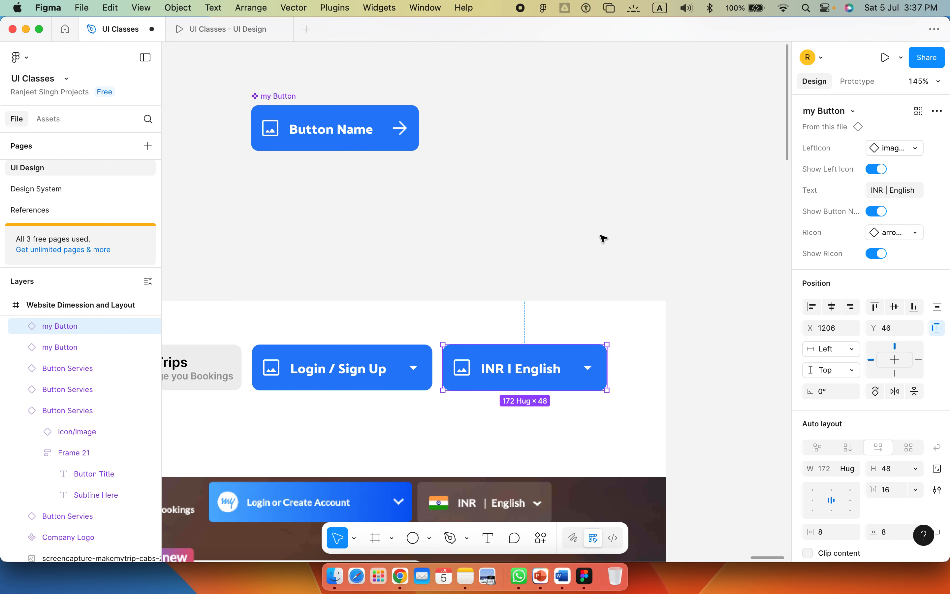
- Add a variant to the my Button main component and name it Secondary
click(424, 250)
click(291, 110)
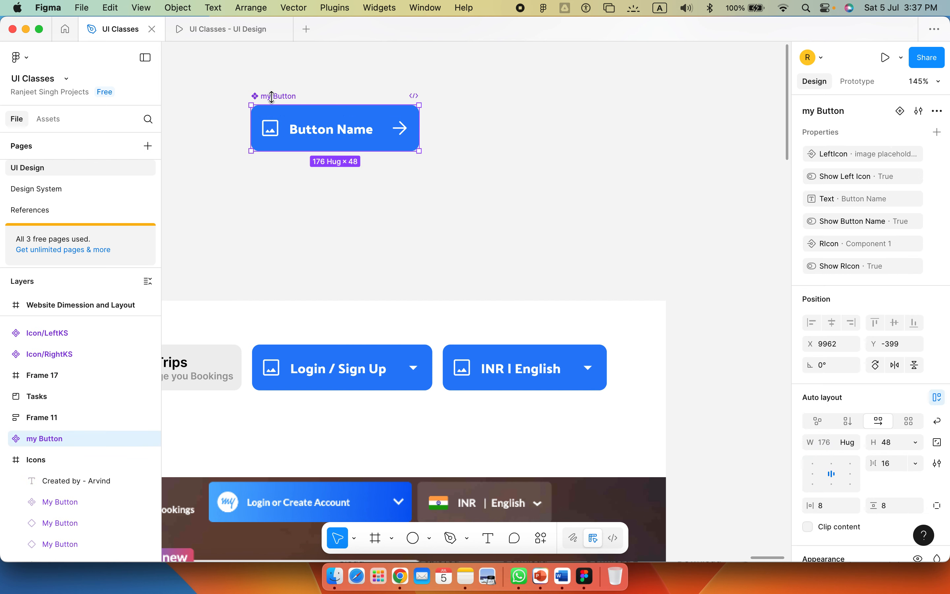
click(537, 258)
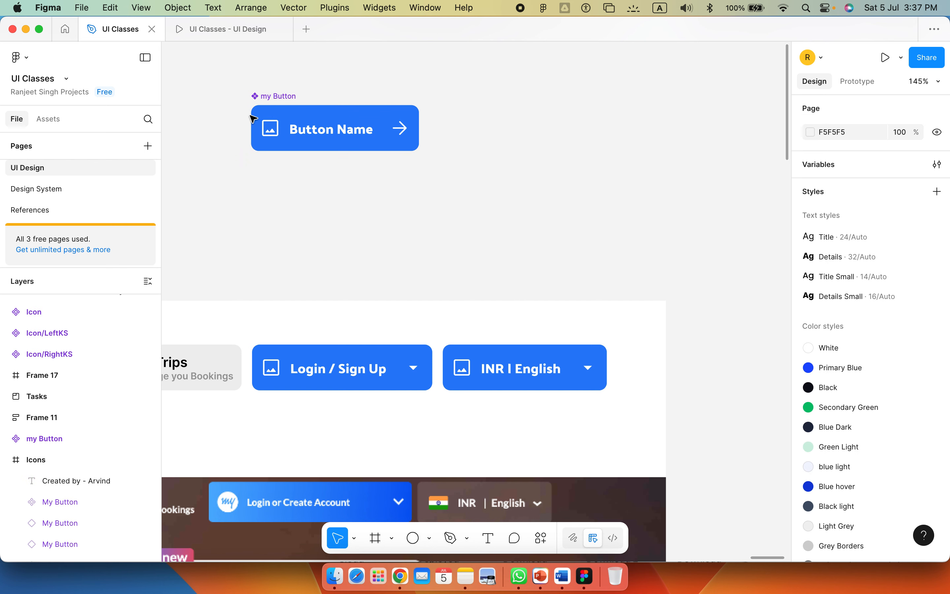
click(267, 96)
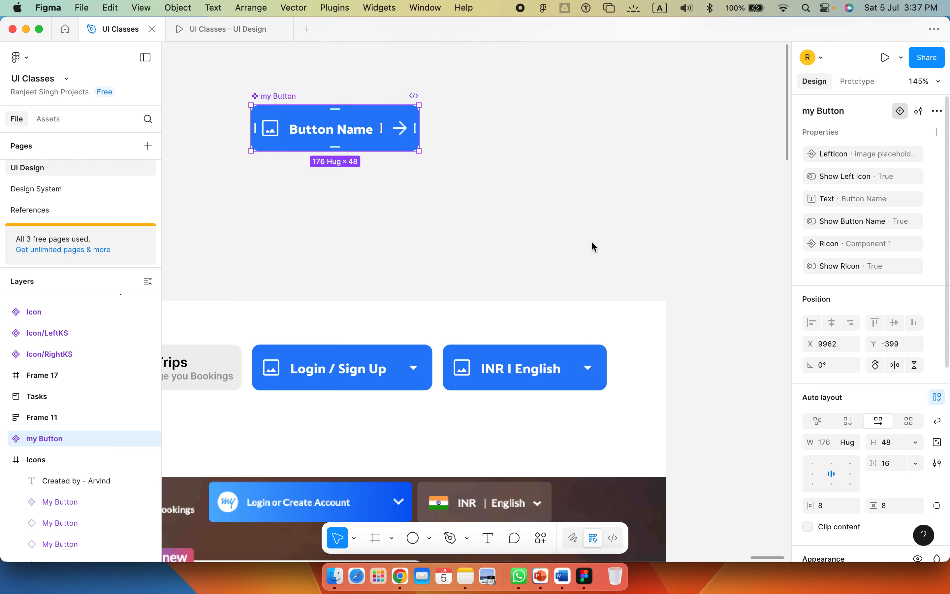
click(901, 110)
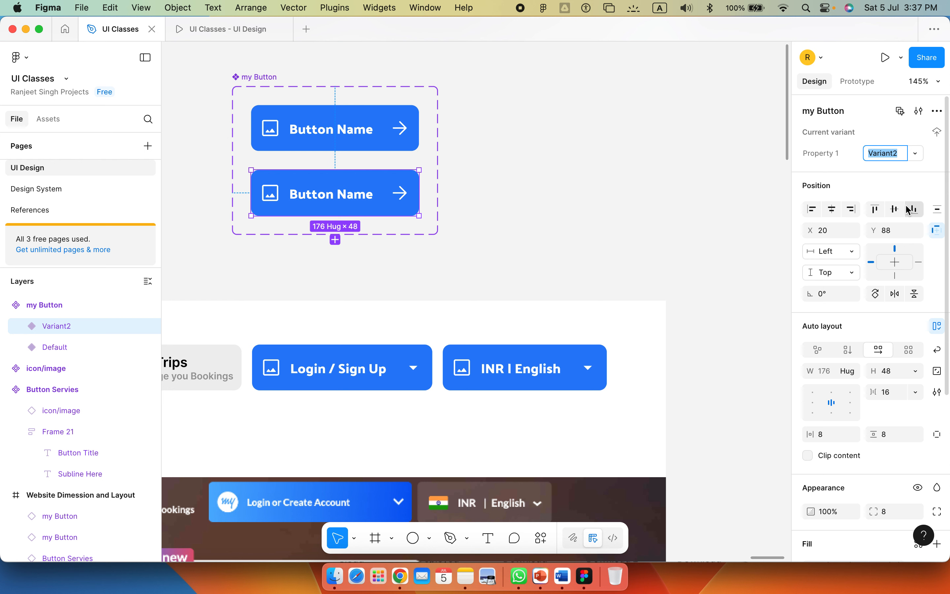
text(Secondary)
key(Return)
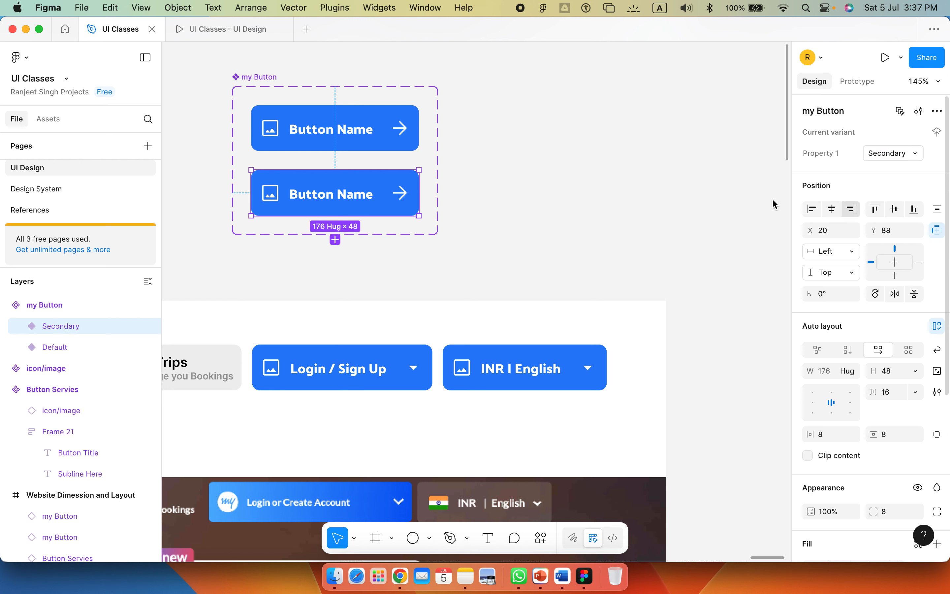
- Change the Secondary variant's blue background to grey CACACA
scroll(890, 377, down, 5)
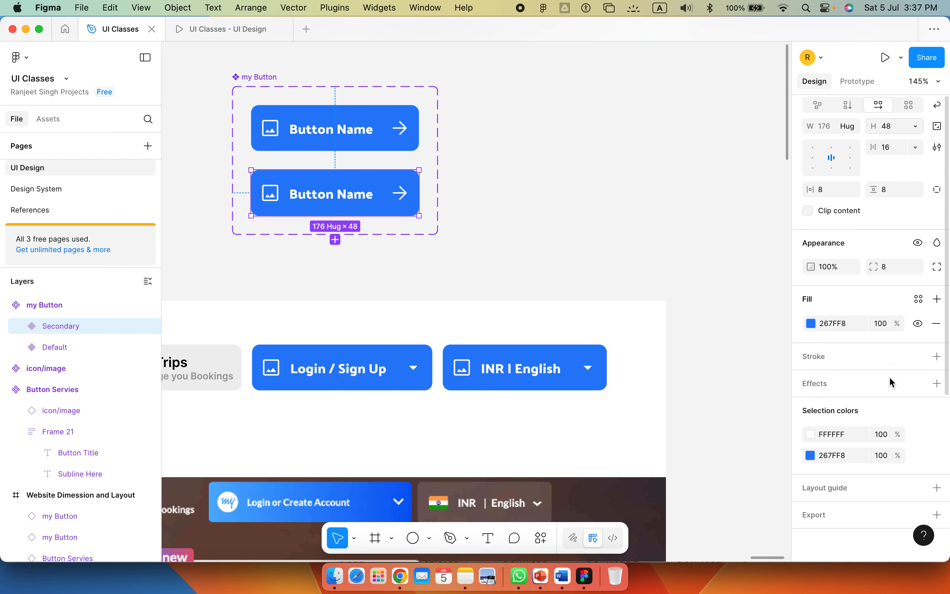
click(811, 455)
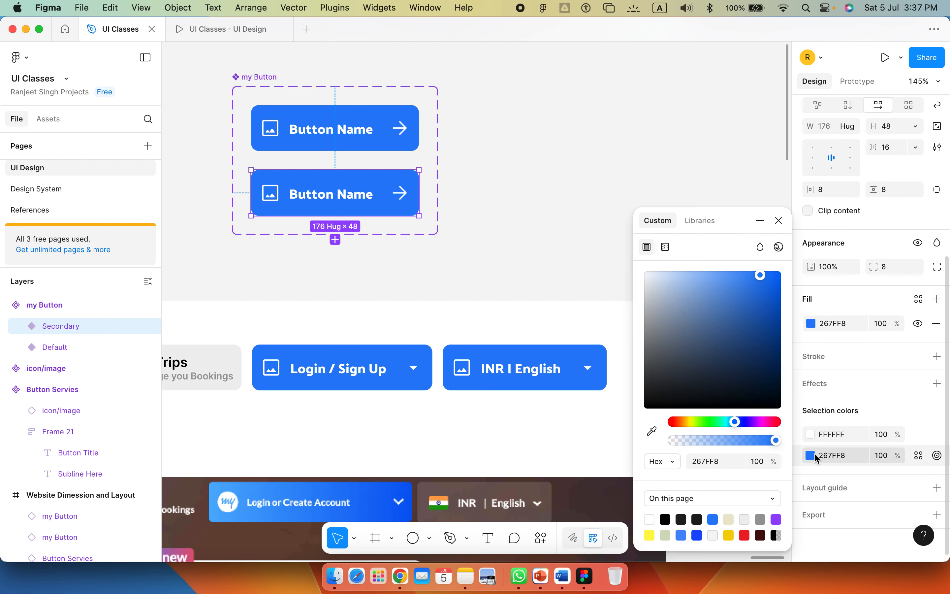
drag(749, 328, 811, 318)
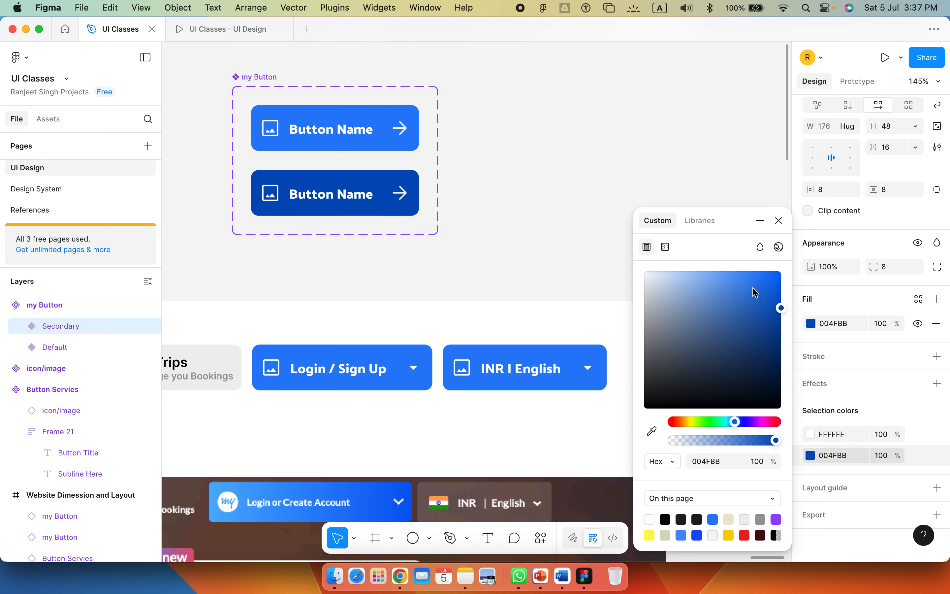
drag(757, 293, 723, 275)
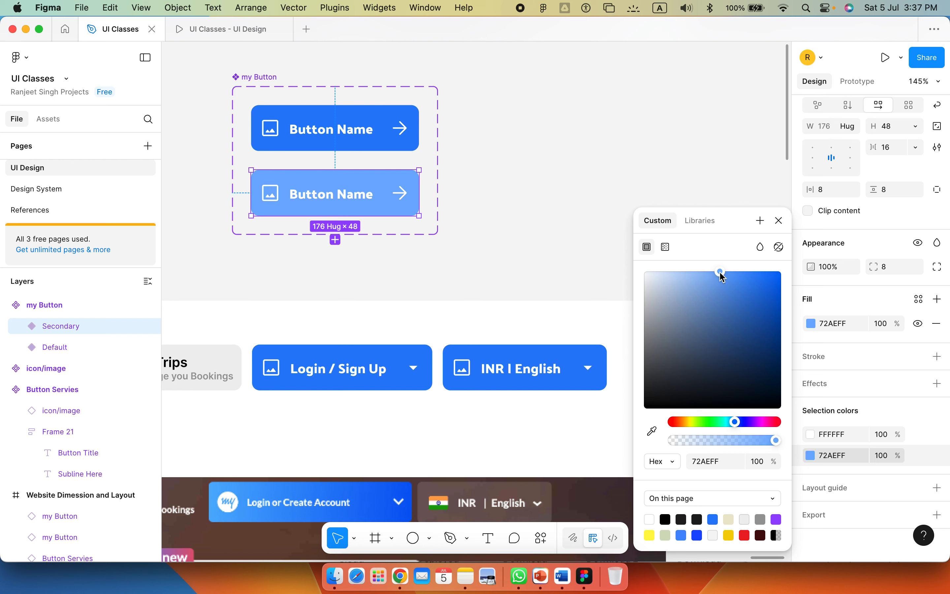
click(643, 295)
mouse_move(642, 295)
mouse_down()
mouse_move(635, 305)
mouse_move(658, 303)
mouse_up()
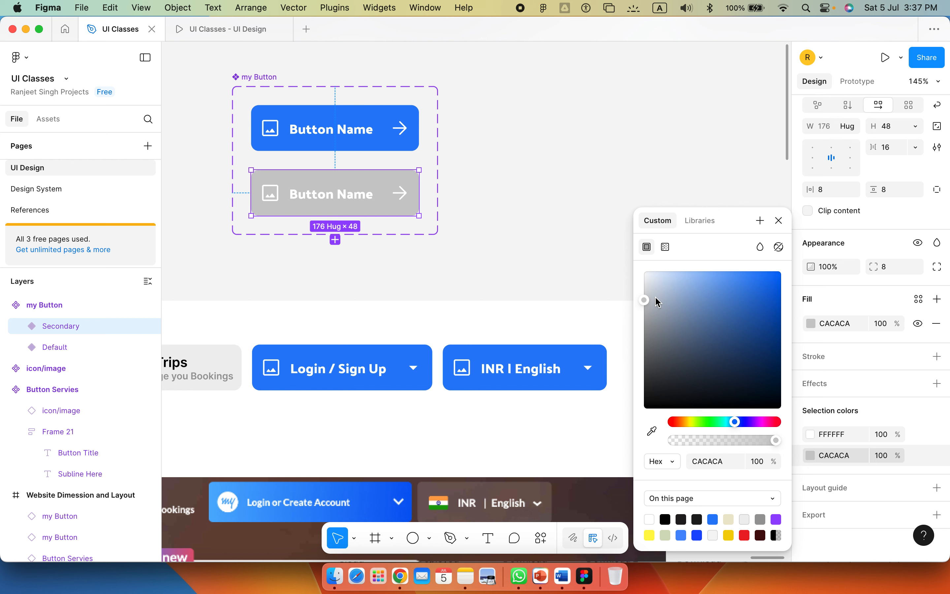
click(781, 222)
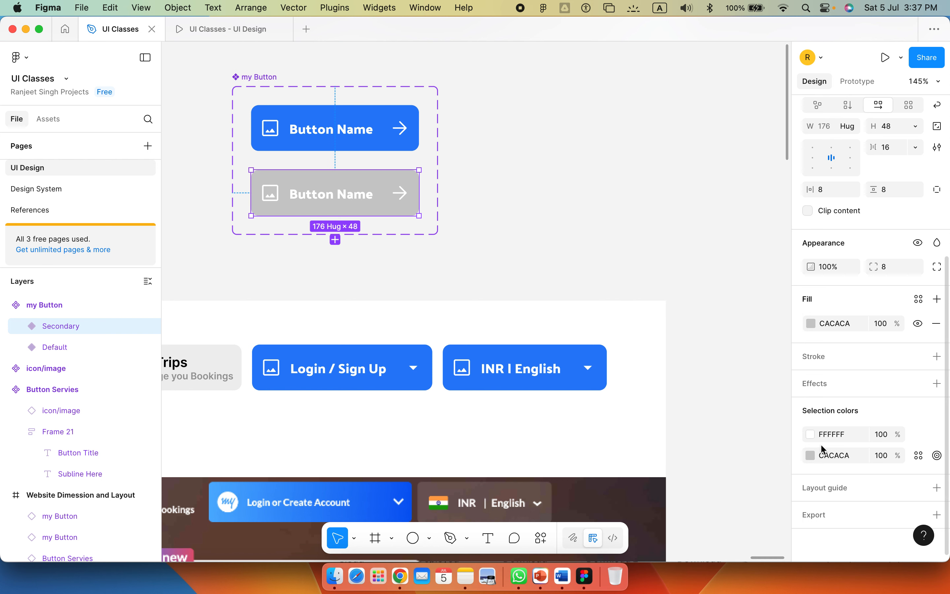
- Recolor the Secondary variant's white text and icons to black
click(811, 433)
drag(661, 379, 631, 401)
click(570, 226)
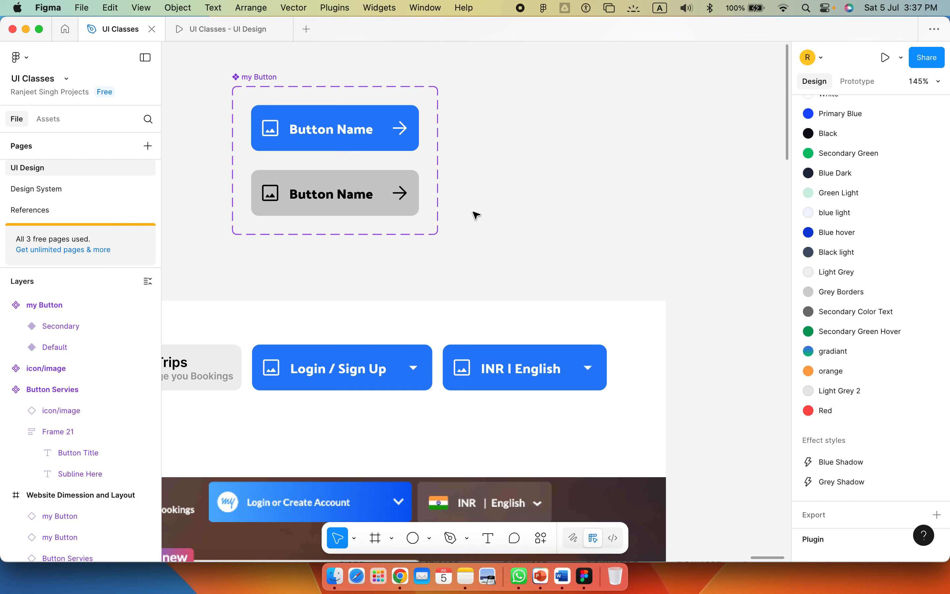
- Switch the header's INR | English button to the Secondary variant
click(554, 378)
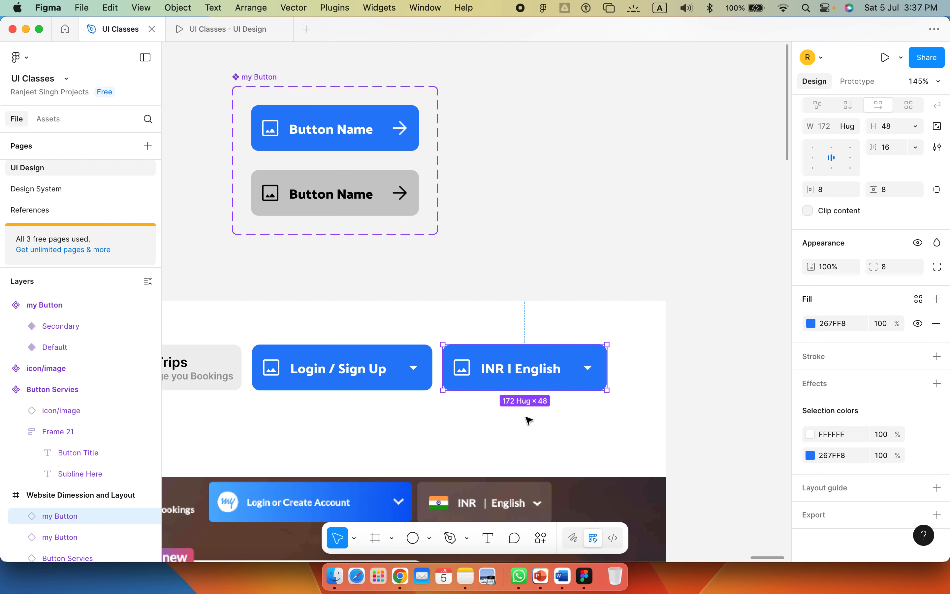
scroll(899, 188, up, 5)
scroll(909, 203, up, 3)
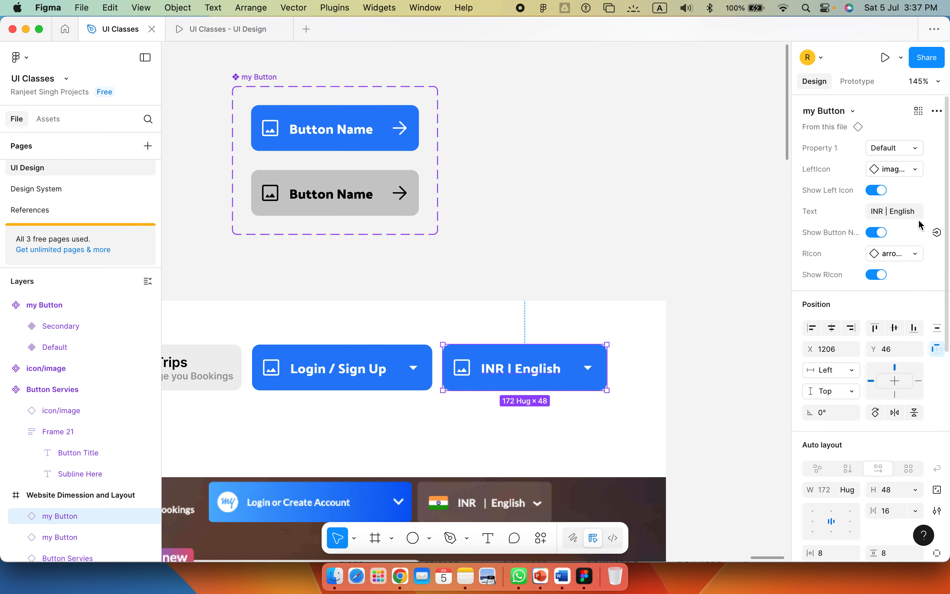
click(917, 148)
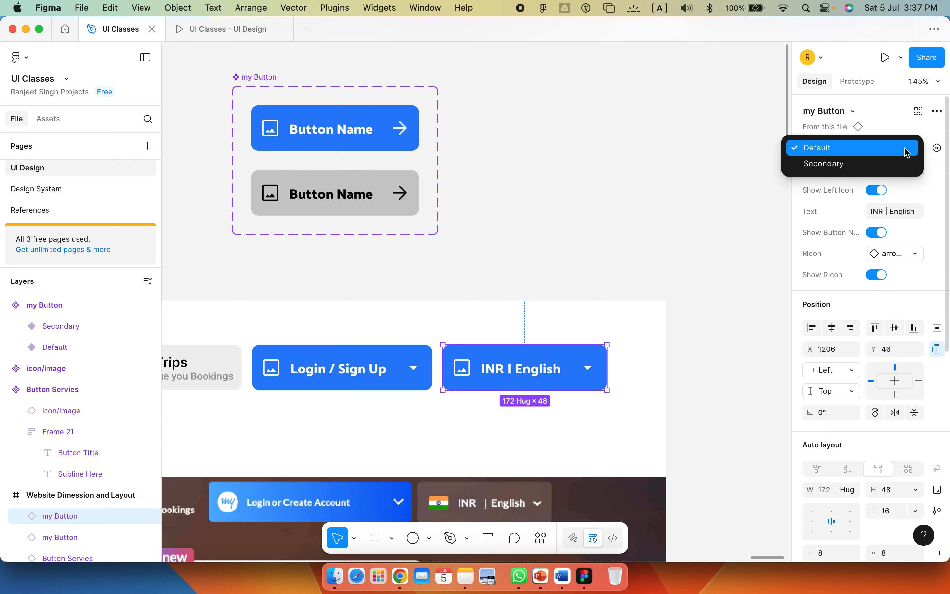
click(834, 165)
click(605, 443)
scroll(605, 443, down, 5)
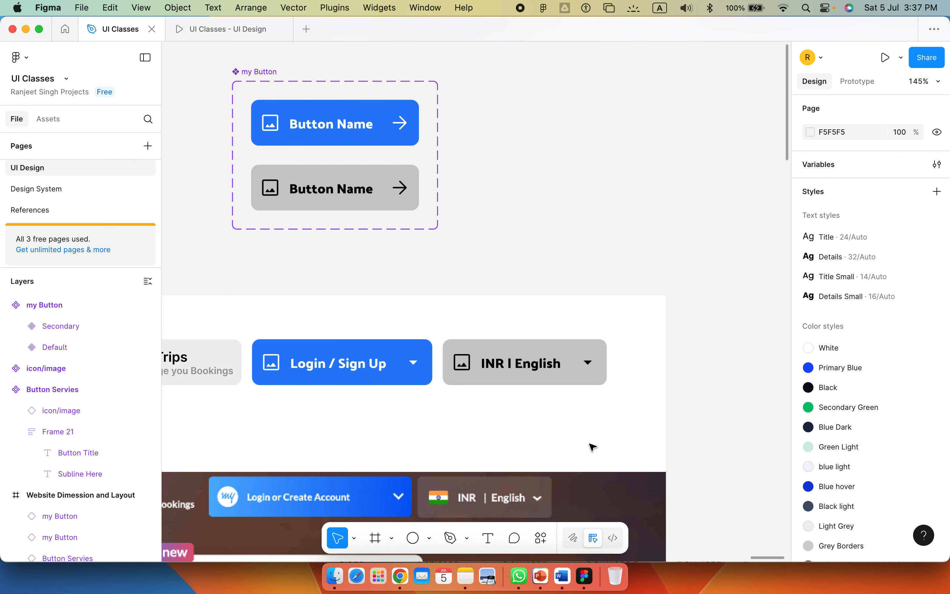
scroll(556, 386, down, 5)
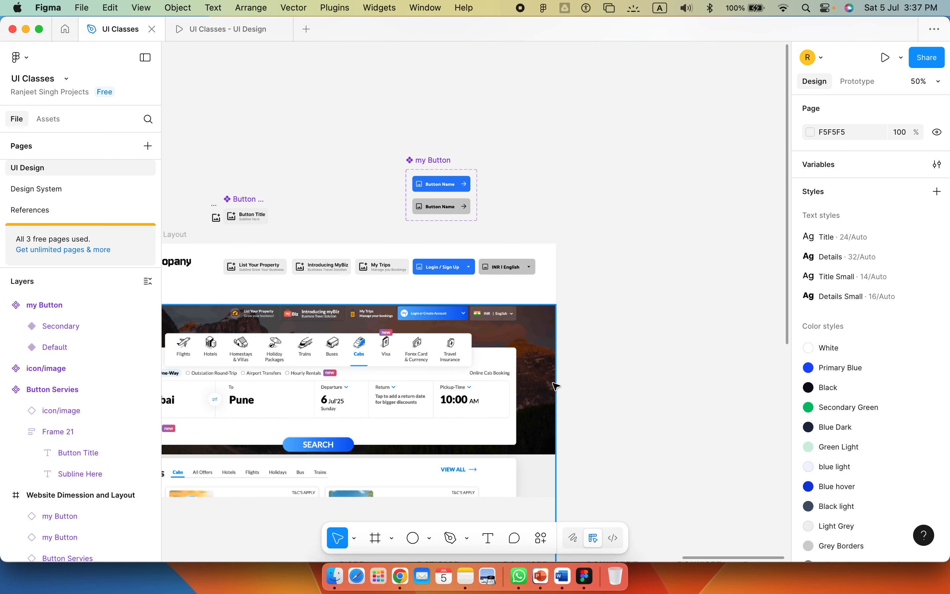
- Select all the service and action buttons in the header and wrap them in one auto layout frame
scroll(339, 247, left, 5)
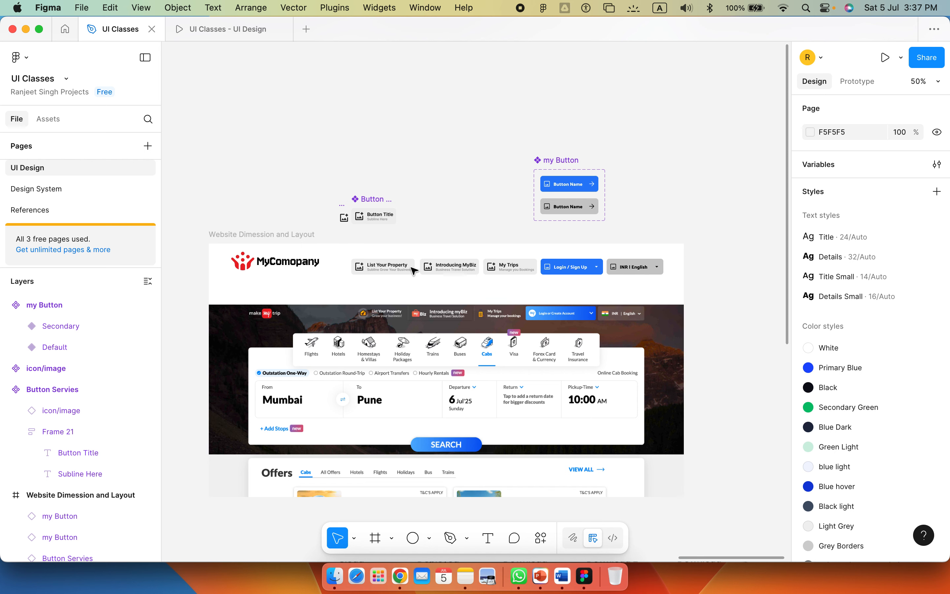
drag(343, 238, 670, 284)
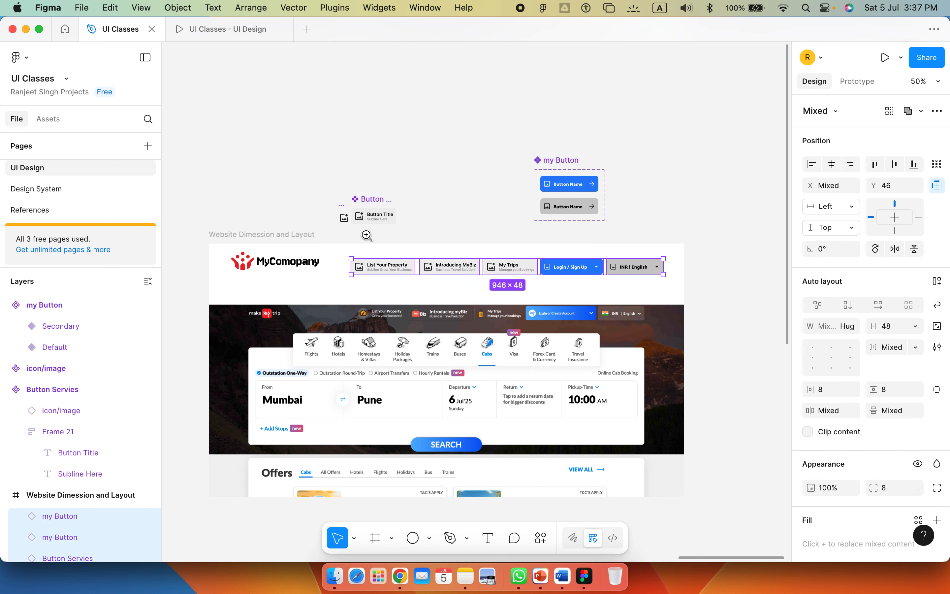
drag(352, 234, 675, 314)
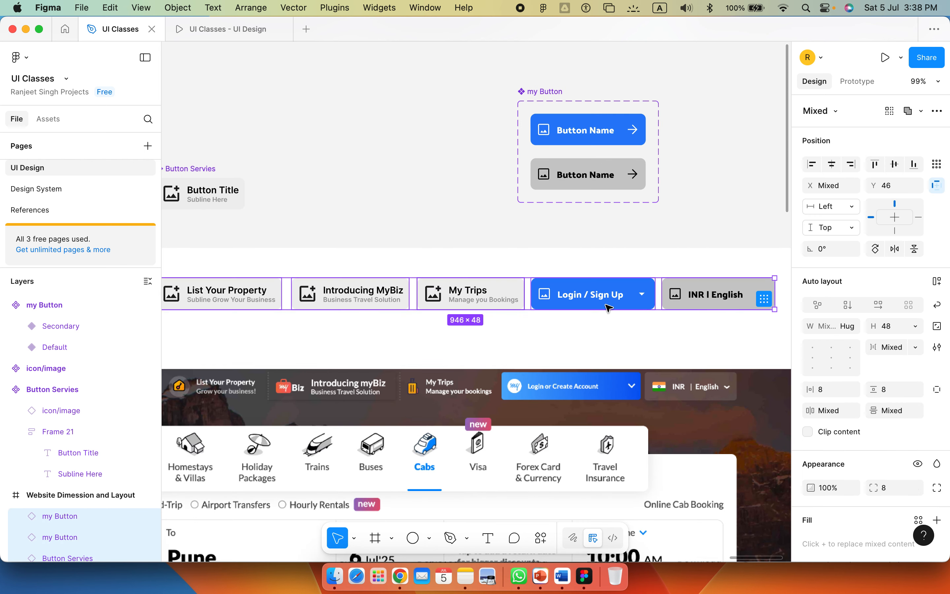
scroll(608, 307, down, 3)
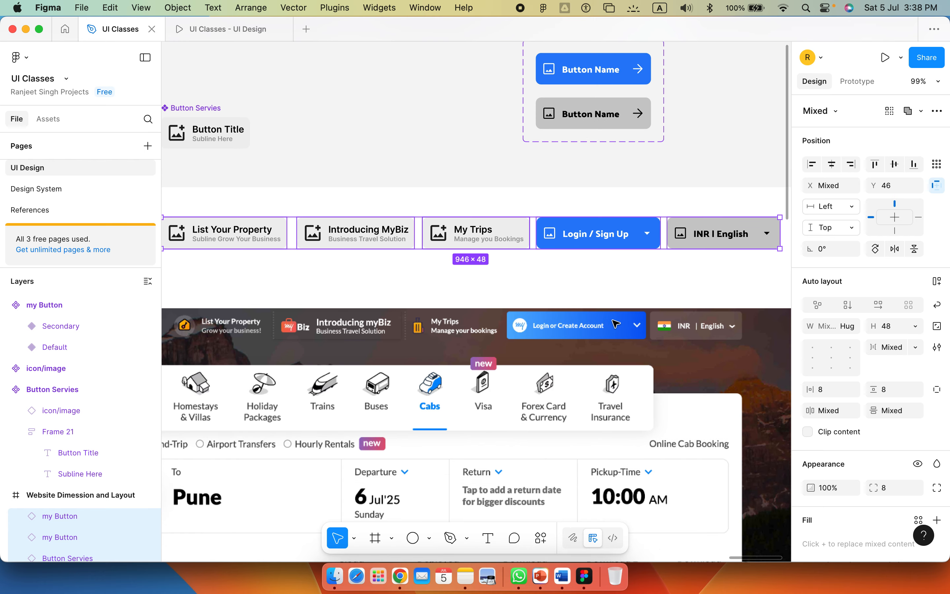
click(938, 282)
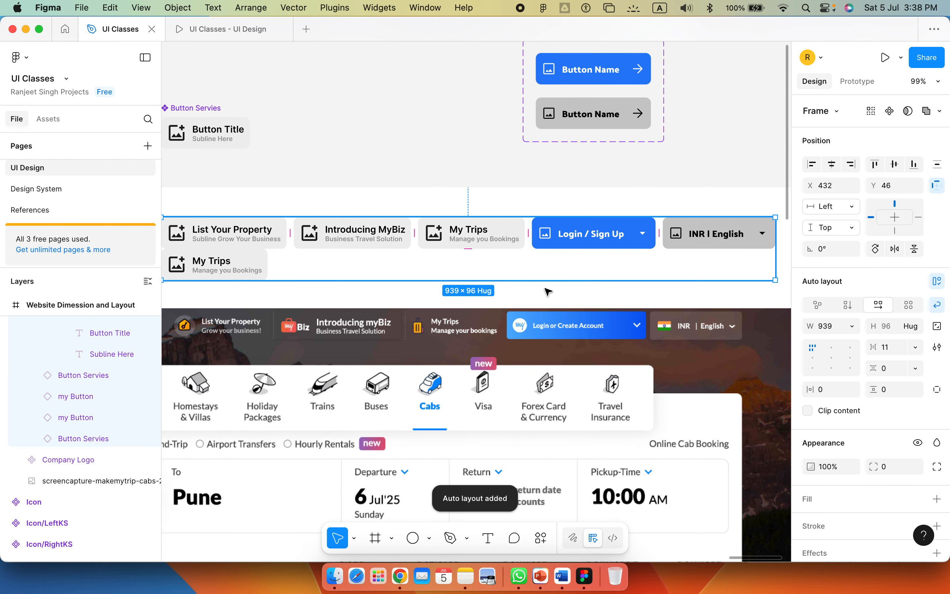
scroll(706, 277, right, 2)
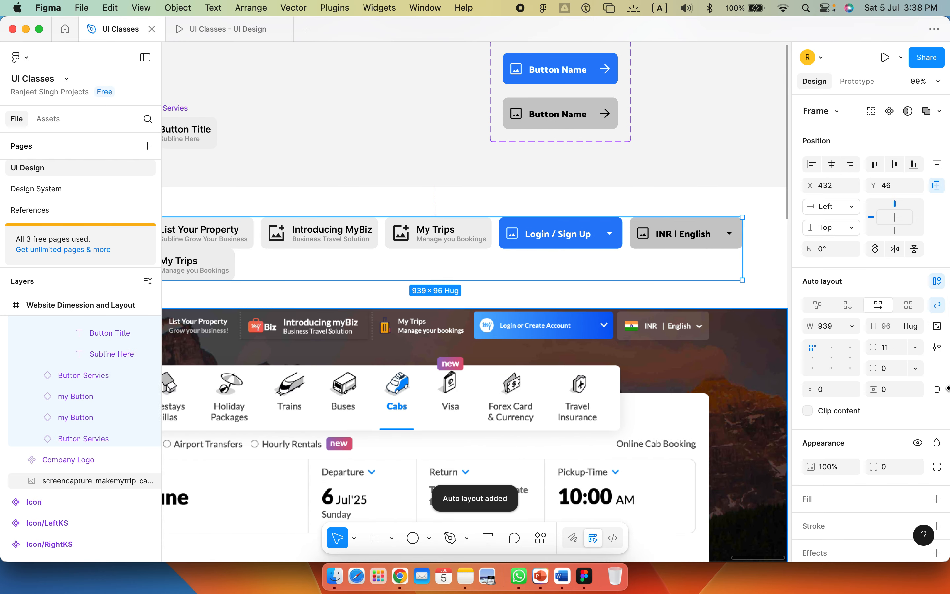
- Set the horizontal gap between the buttons in the new auto layout frame to 16
double_click(890, 348)
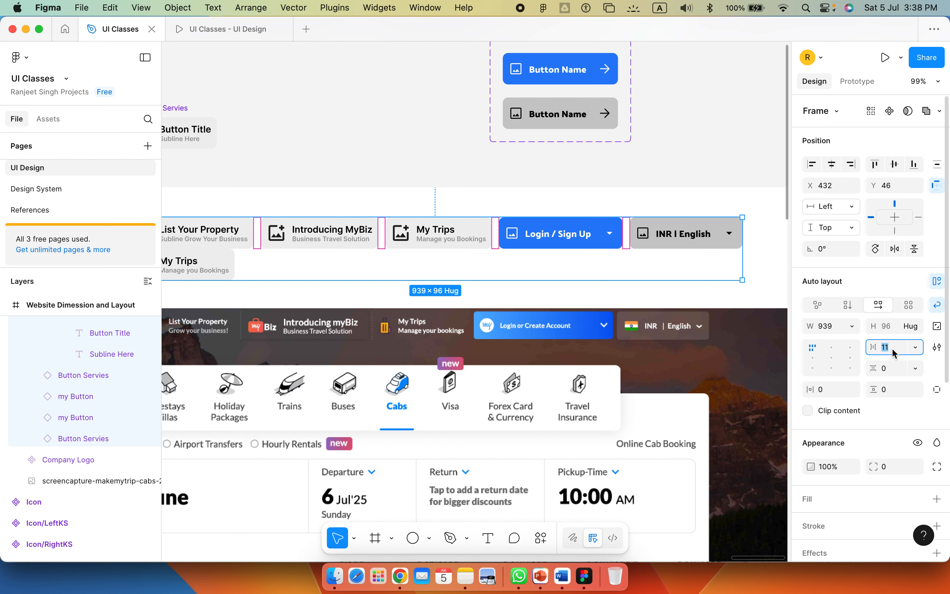
text(6)
key(Return)
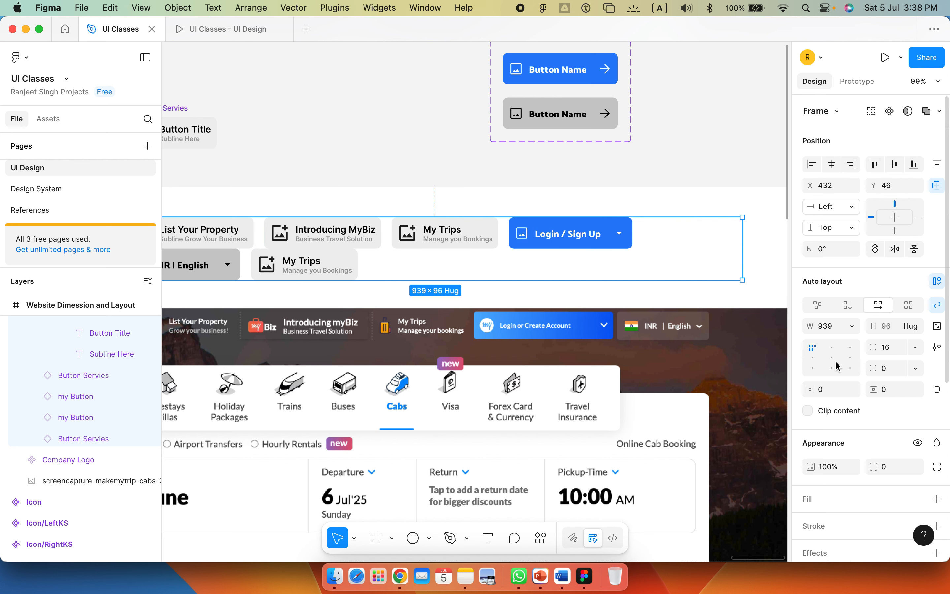
- Align the frame's buttons to the top right and switch the wrapped layout to a single horizontal row
click(853, 351)
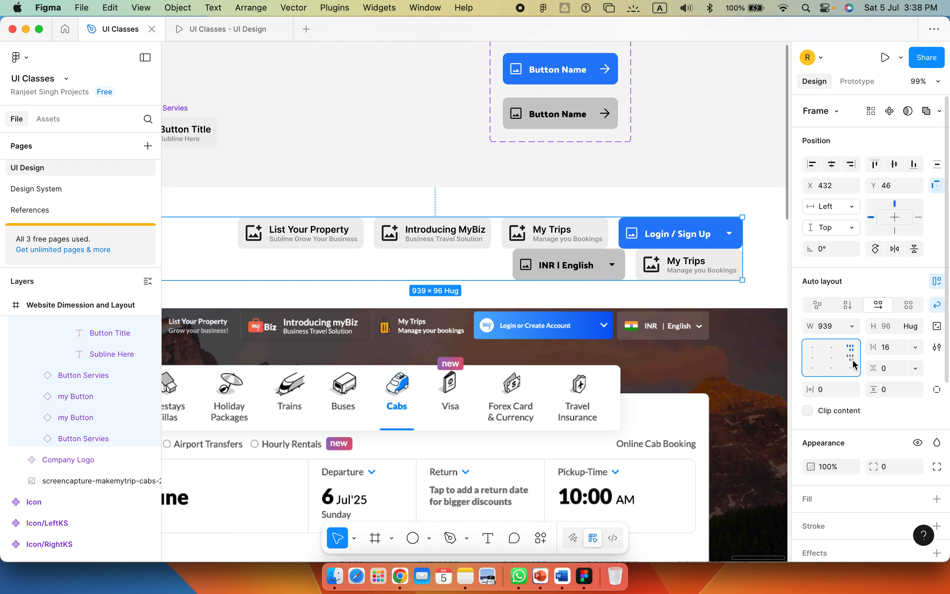
click(850, 313)
click(870, 314)
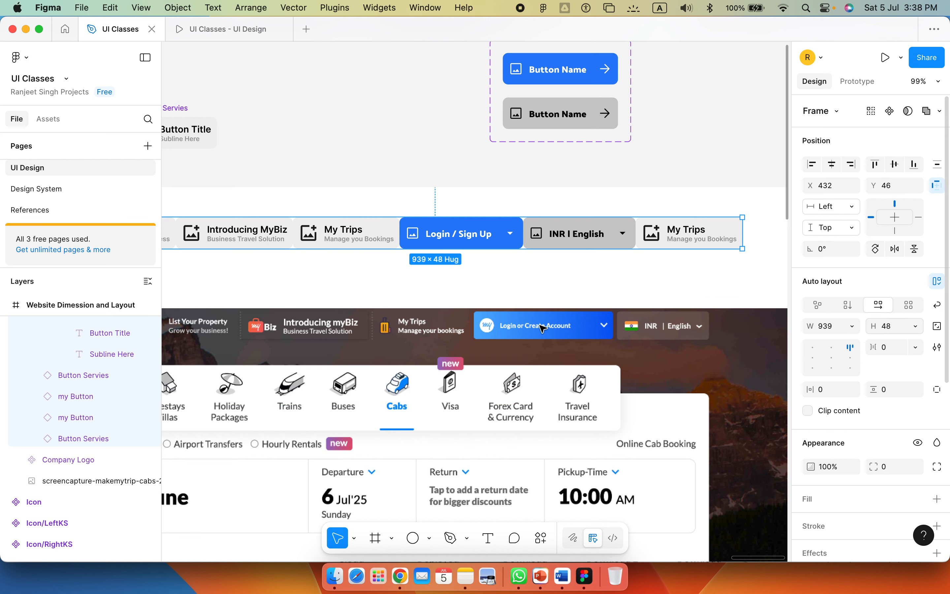
scroll(543, 328, right, 4)
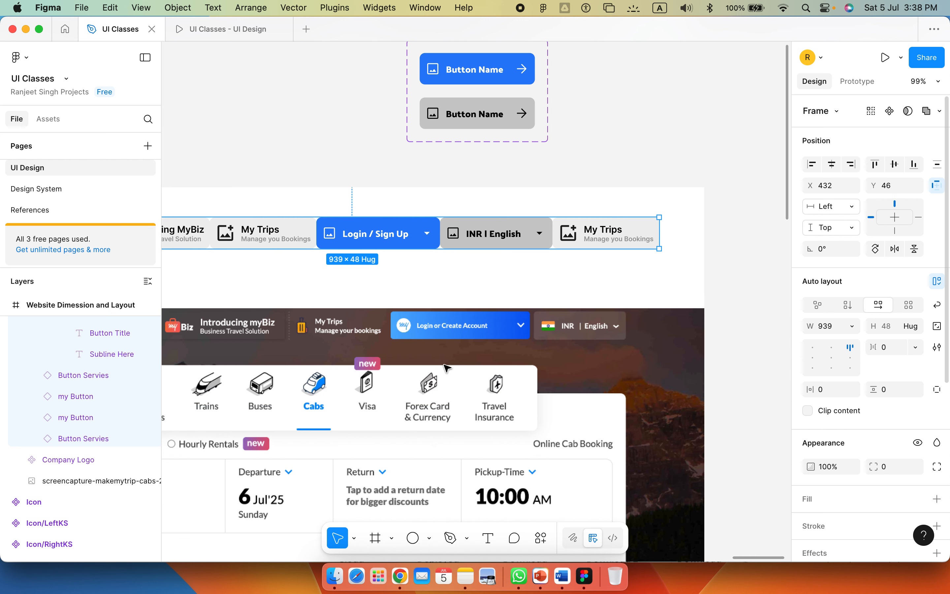
- Move the company logo below the buttons to X 47, Y 118 and make the button row's width hug its contents
scroll(447, 368, left, 10)
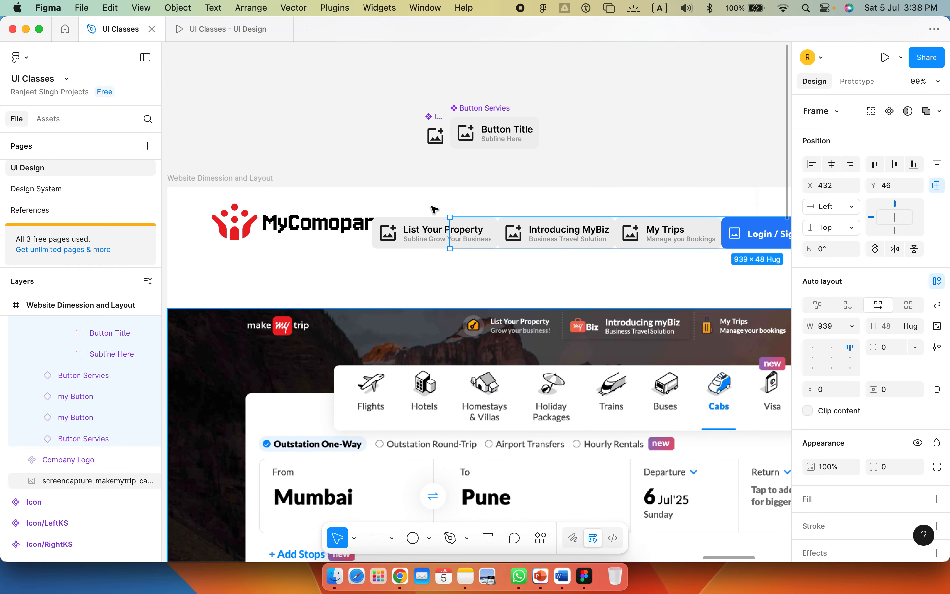
drag(237, 215, 224, 276)
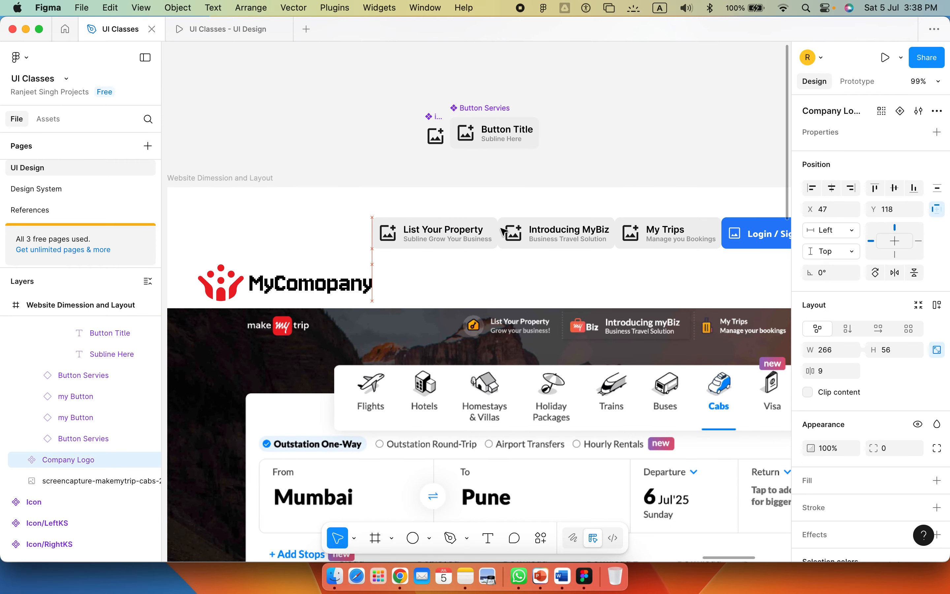
click(432, 237)
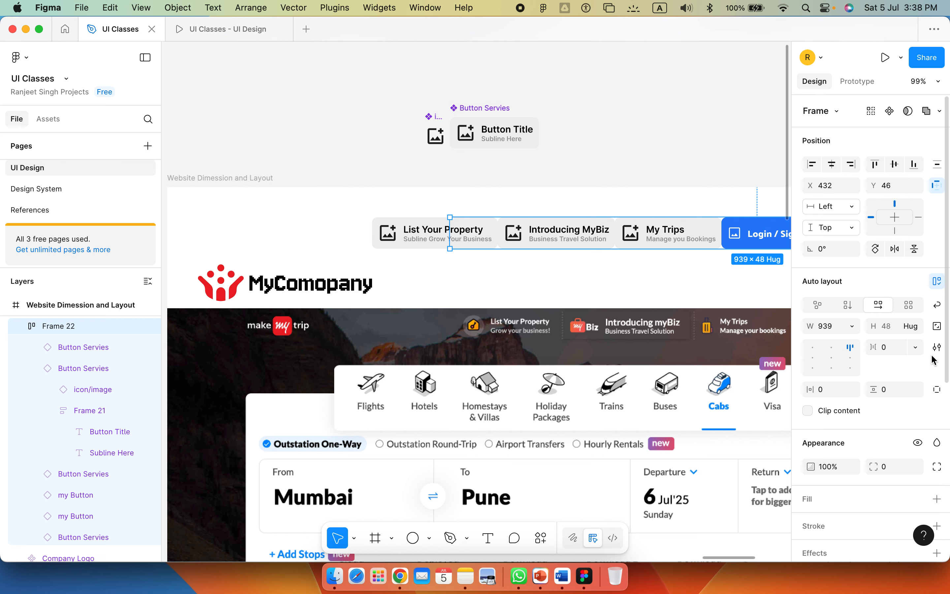
click(852, 326)
click(855, 328)
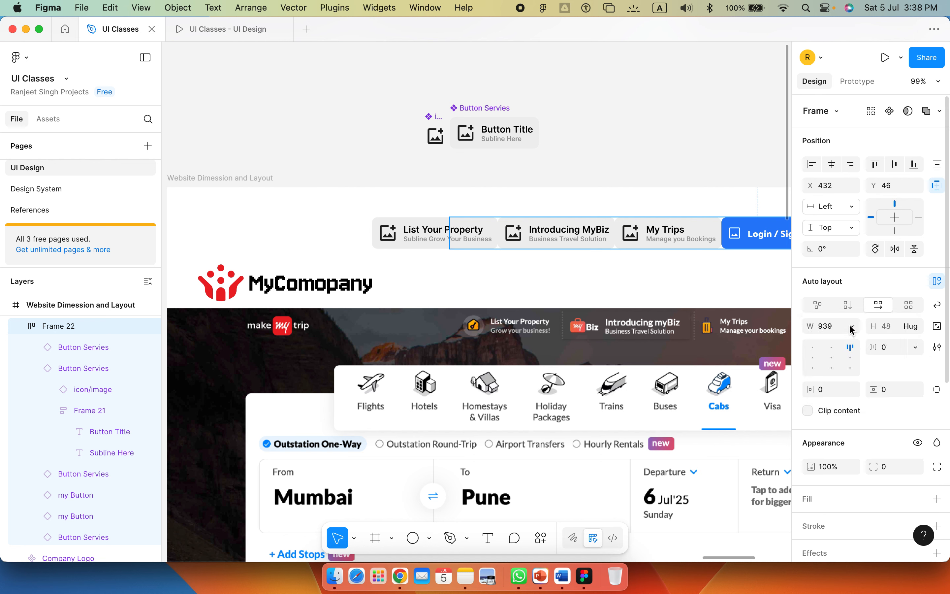
click(852, 328)
click(854, 342)
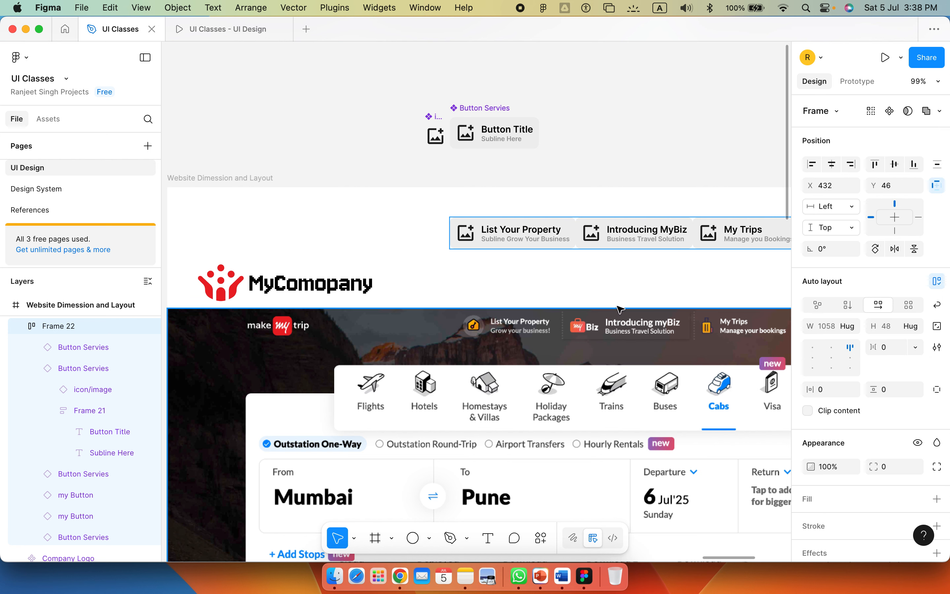
- Set the horizontal gap between the buttons in the header row to 8
scroll(539, 270, right, 10)
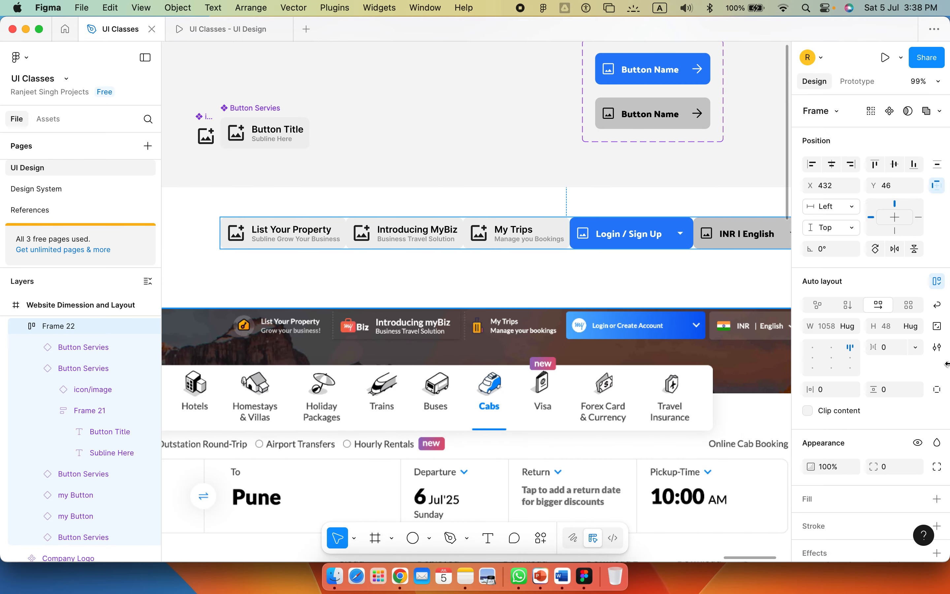
click(896, 353)
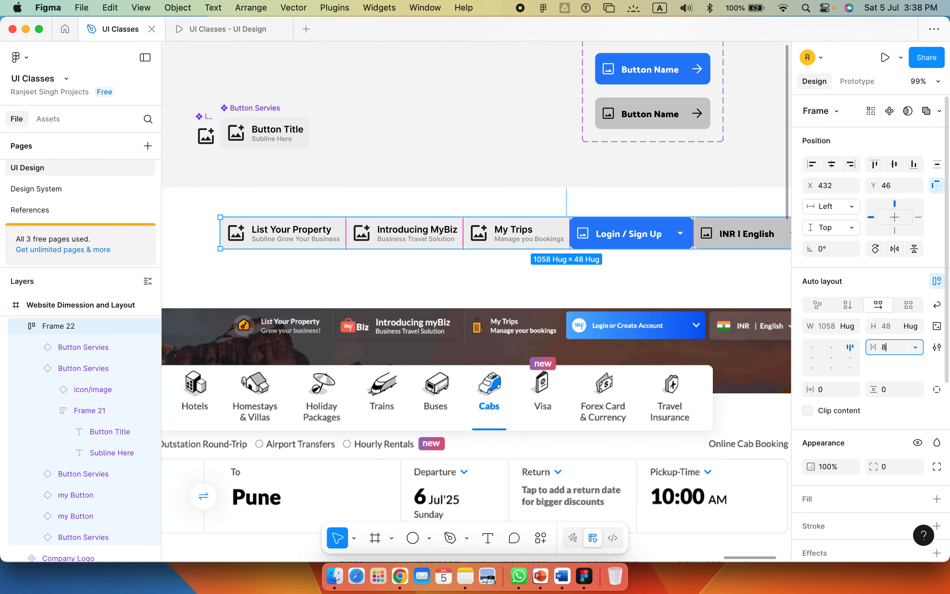
key(Return)
scroll(701, 347, right, 12)
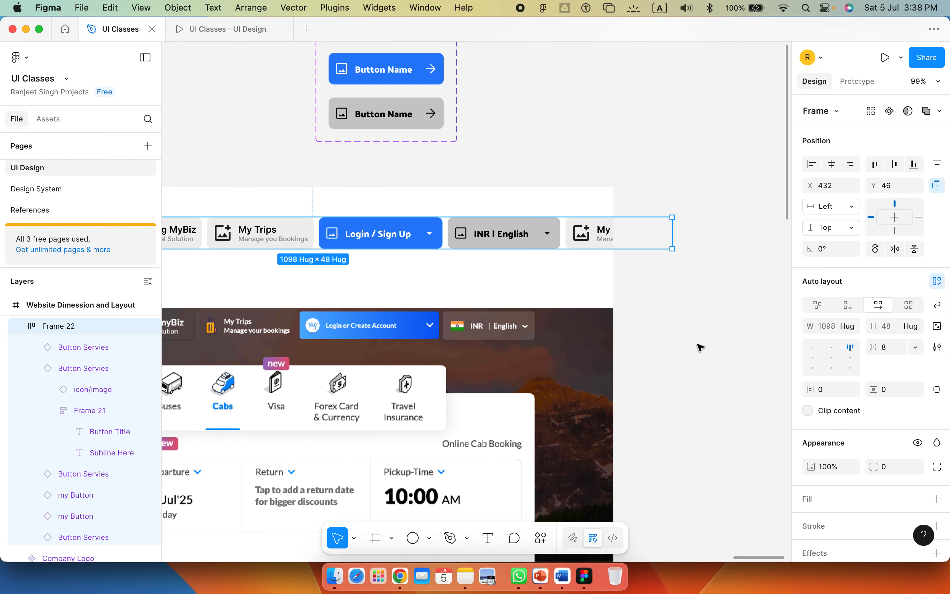
- Align the button row to the right and top edges of the website frame
drag(577, 240, 531, 222)
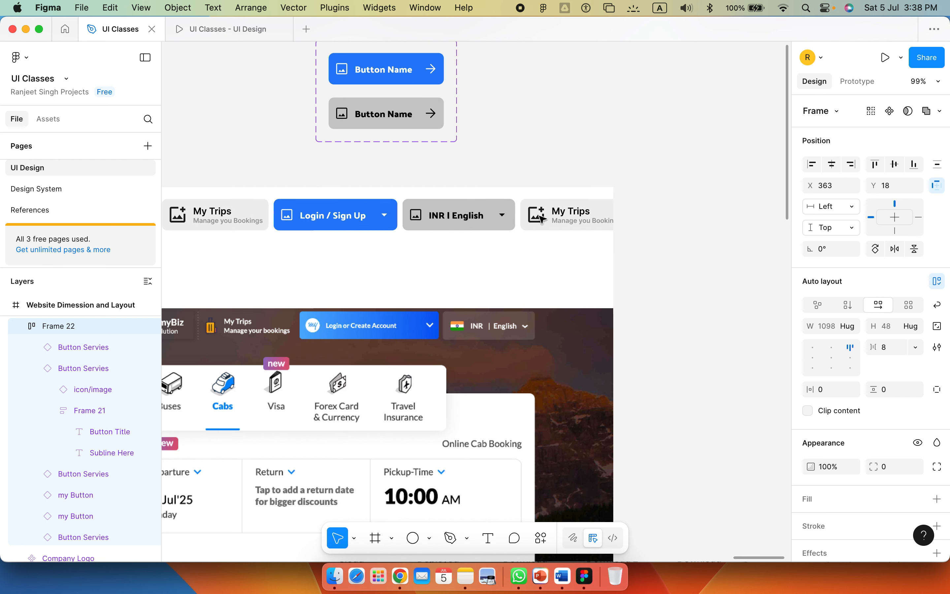
click(851, 164)
click(876, 165)
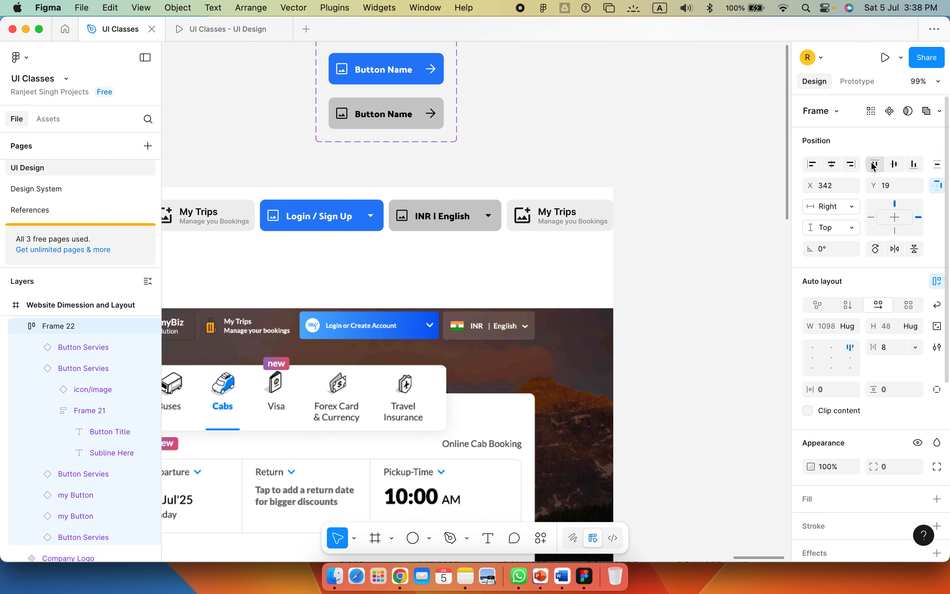
- Nudge the button row to X 326, Y 16, leaving 16 px to the website frame's top and right edges
key(shift+Down)
key(shift+Down)
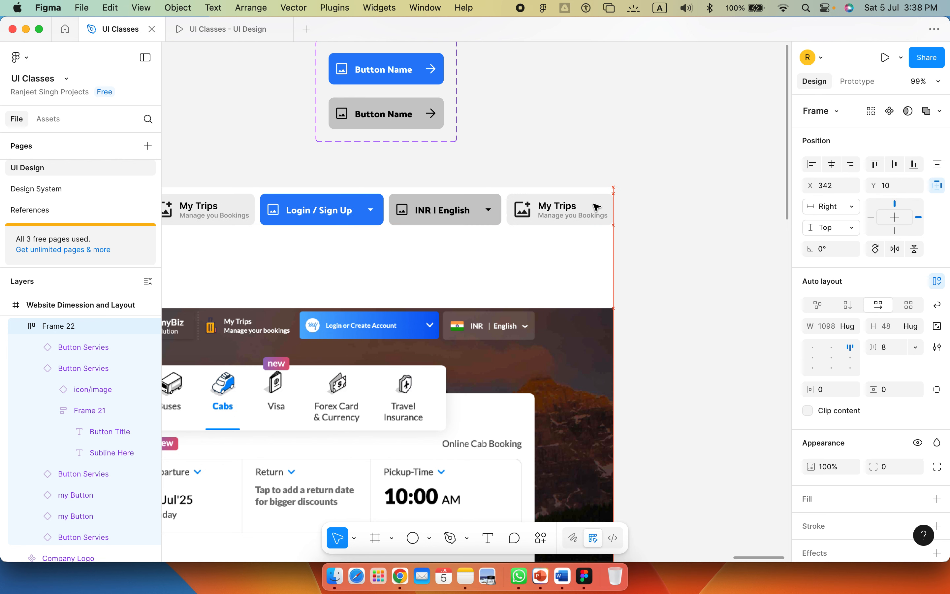
key(Up)
key(Up)
key(Up)
key(Up)
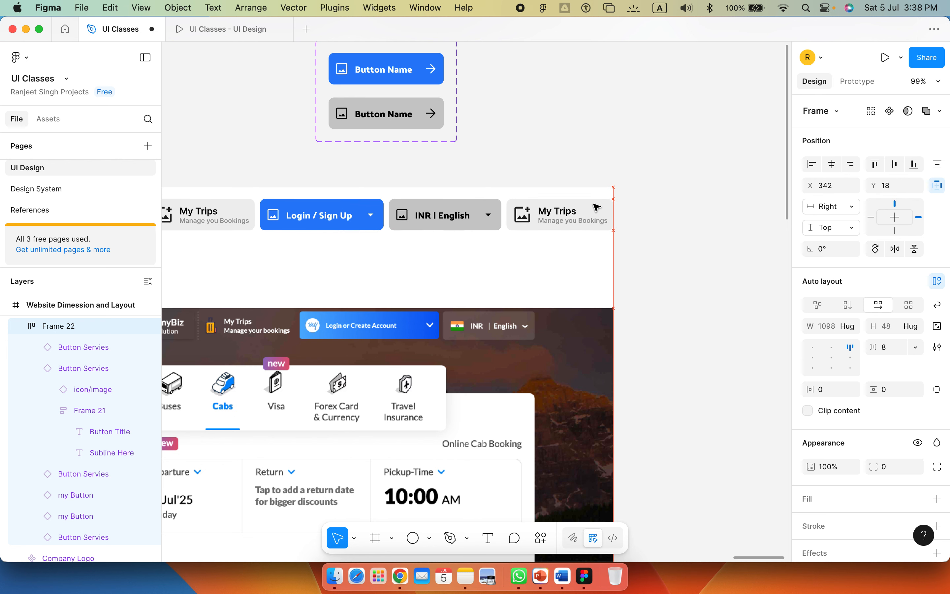
key(shift+Left)
key(Left)
key(Left)
key(Left)
key(Left)
key(Left)
key(Left)
key(Left)
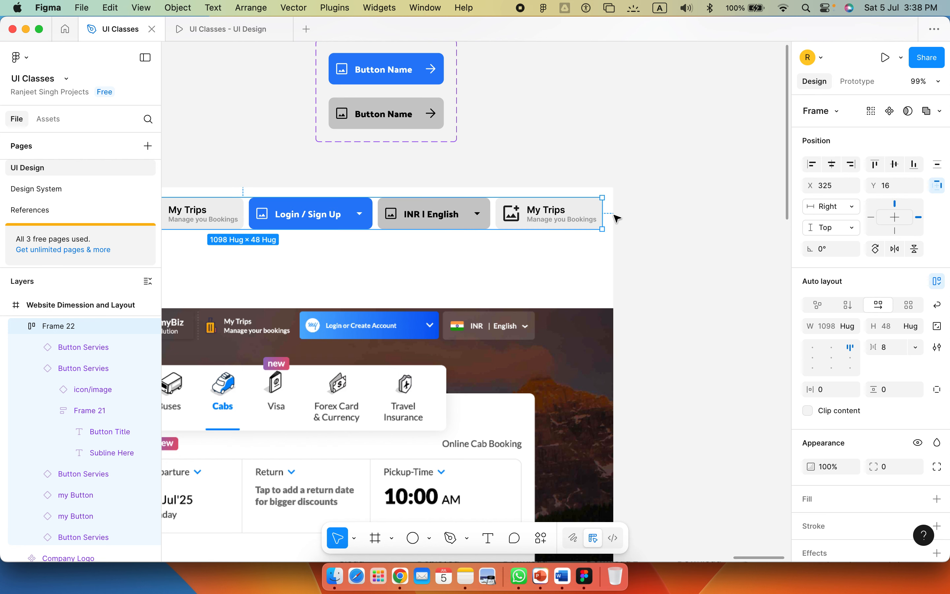
key(Right)
key(alt)
key(alt)
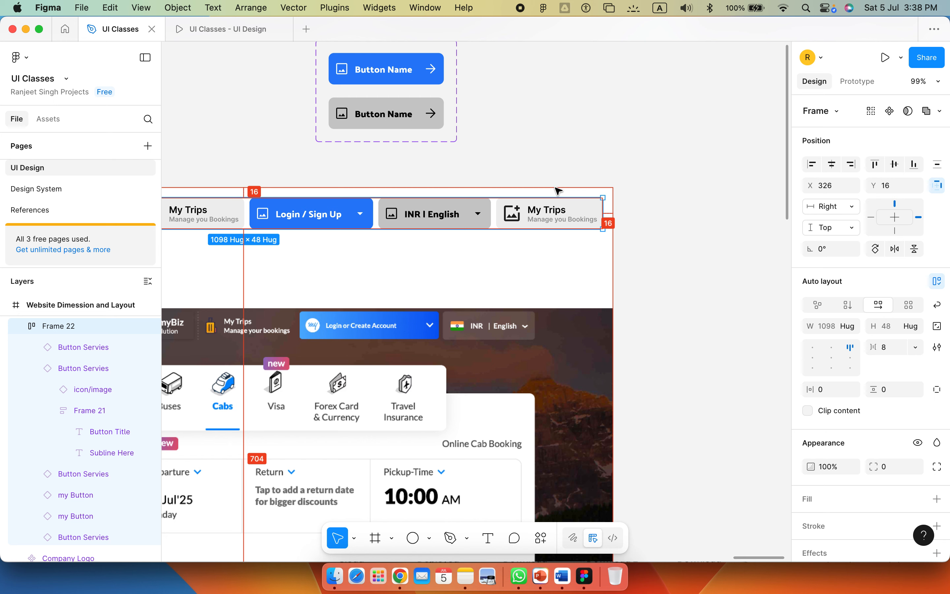
- Move the company logo back up beside the button row, to X 8, Y 8
scroll(524, 305, left, 15)
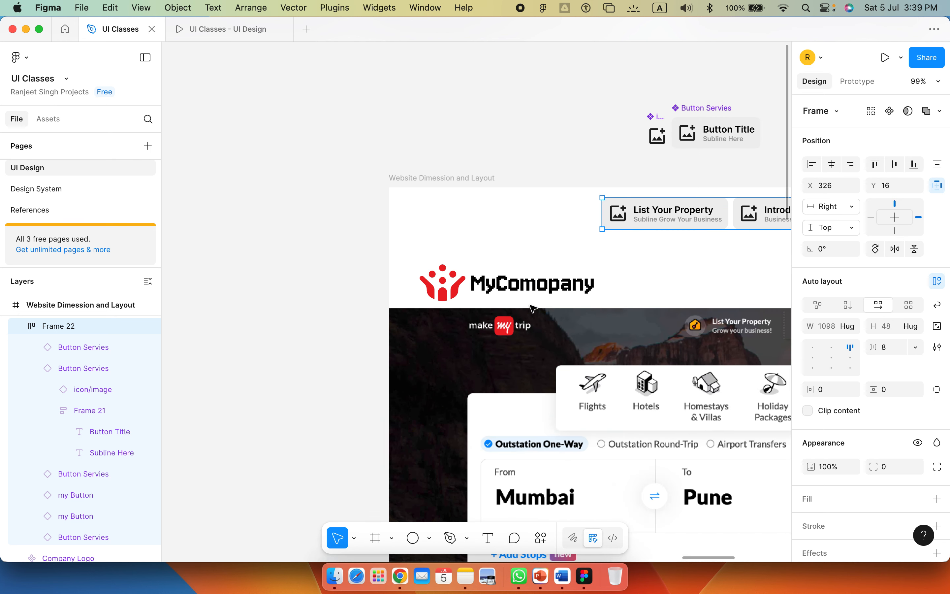
drag(506, 291, 491, 221)
scroll(606, 271, right, 6)
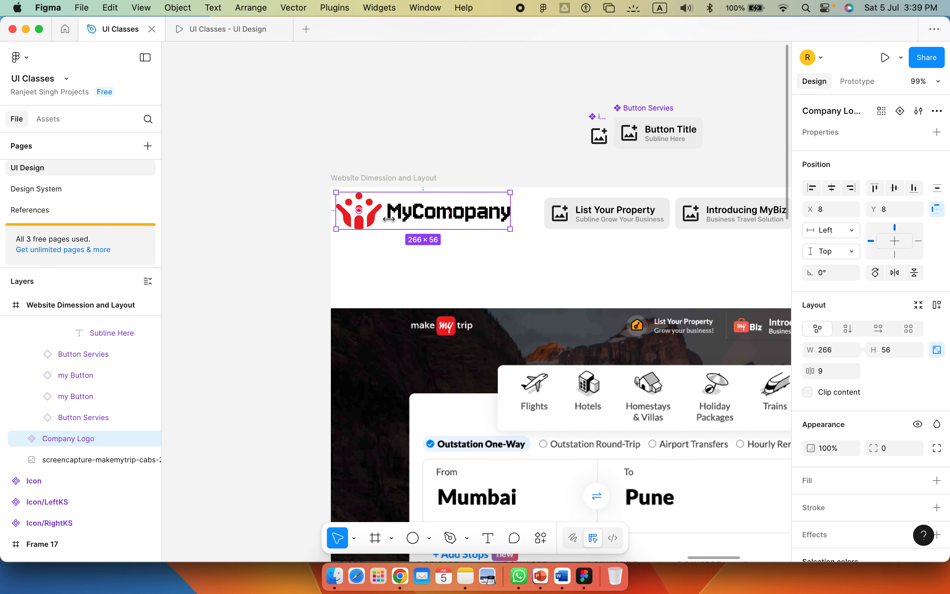
- Shift the company logo to X 16, Y 12 so it lines up with the button row, and deselect it
drag(376, 223, 375, 220)
key(shift+Right)
key(Right)
key(Right)
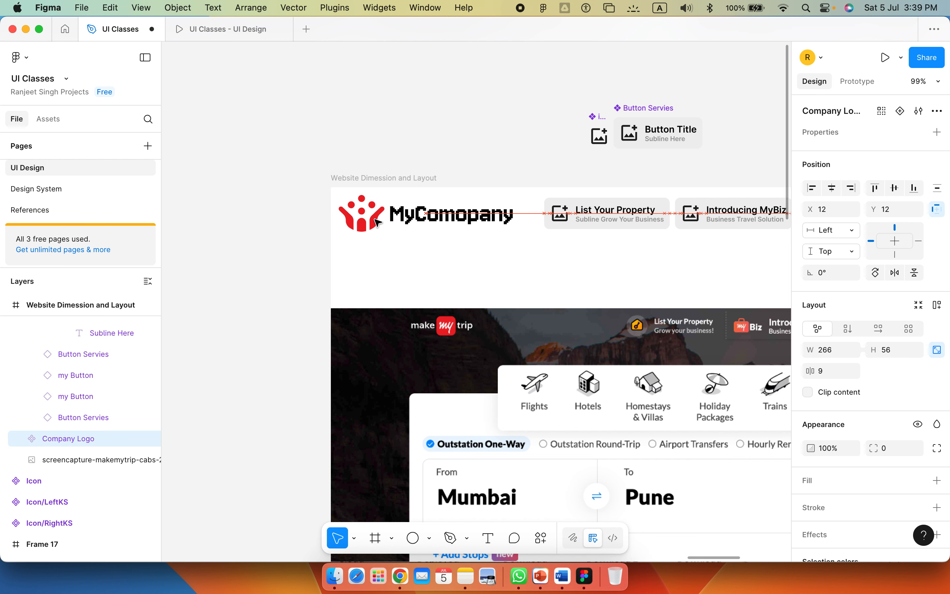
key(Right)
key(Right)
key(Right)
key(Right)
key(minus)
key(minus)
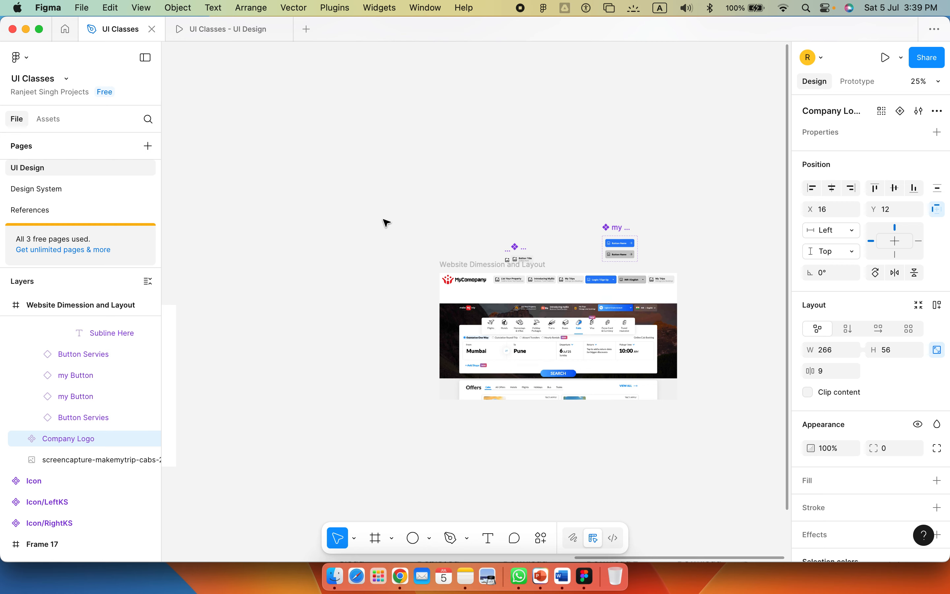
scroll(626, 320, right, 5)
click(496, 324)
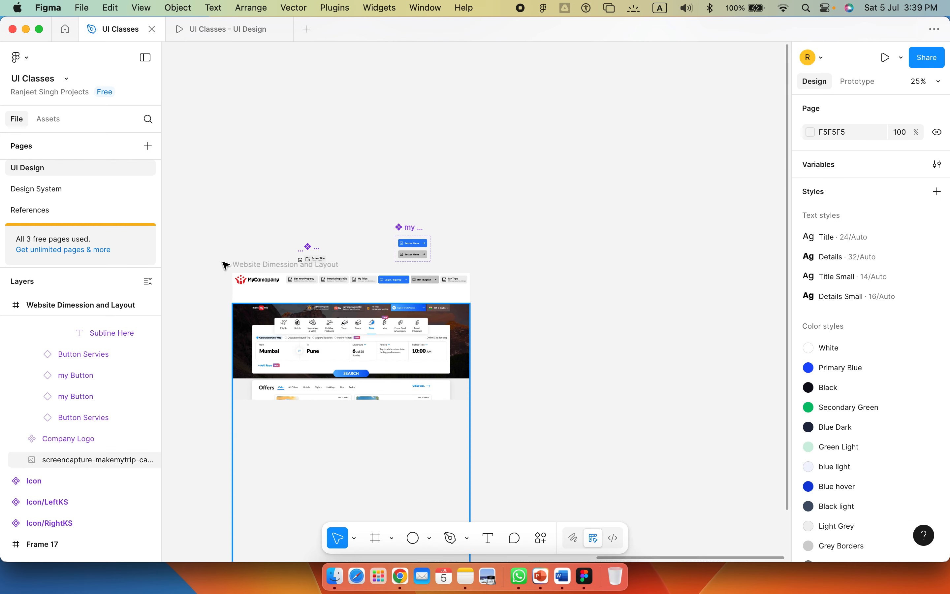
- Draw a 1440 × 99 rectangle across the website frame's upper edge and send it behind the logo and button row
key(z)
drag(219, 259, 501, 356)
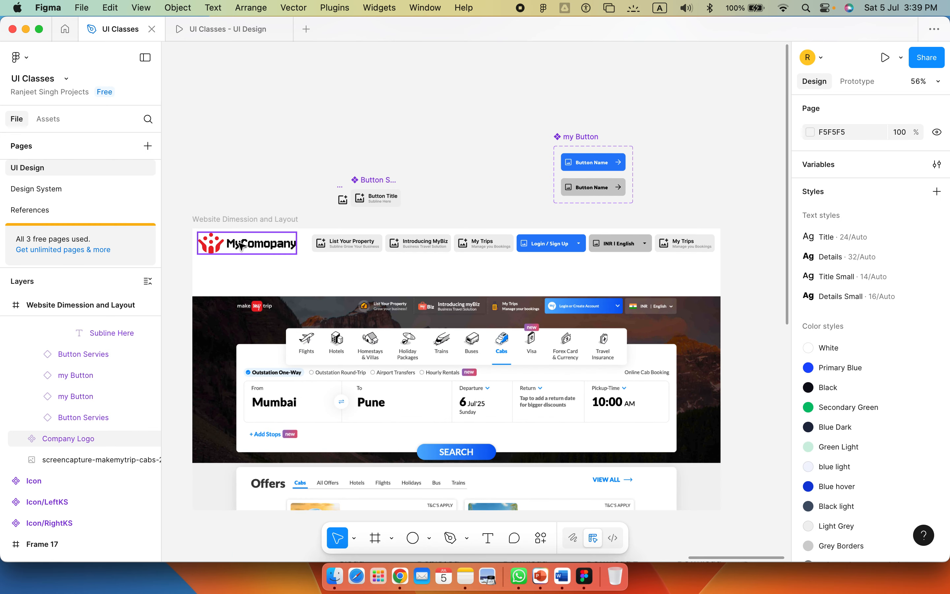
key(r)
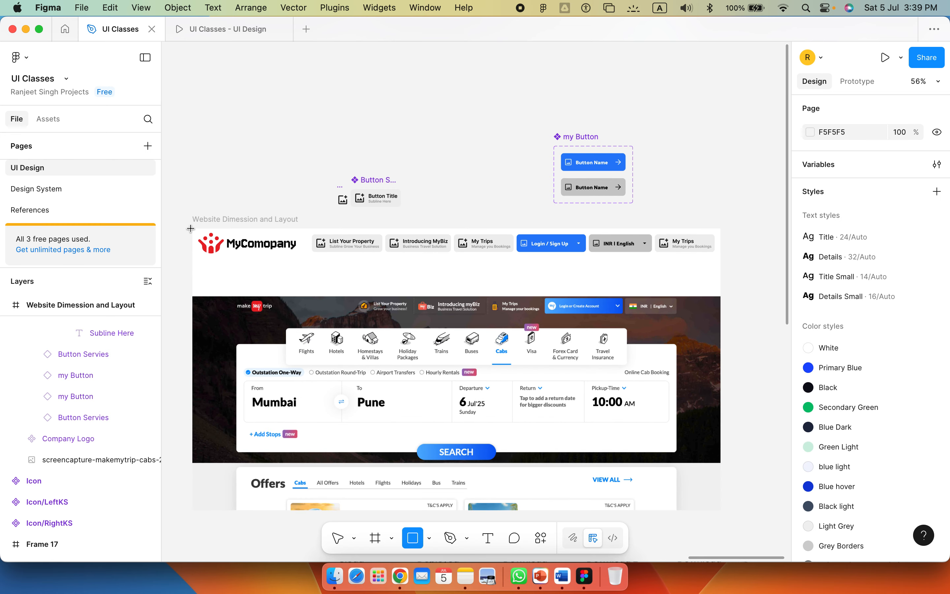
drag(192, 229, 720, 264)
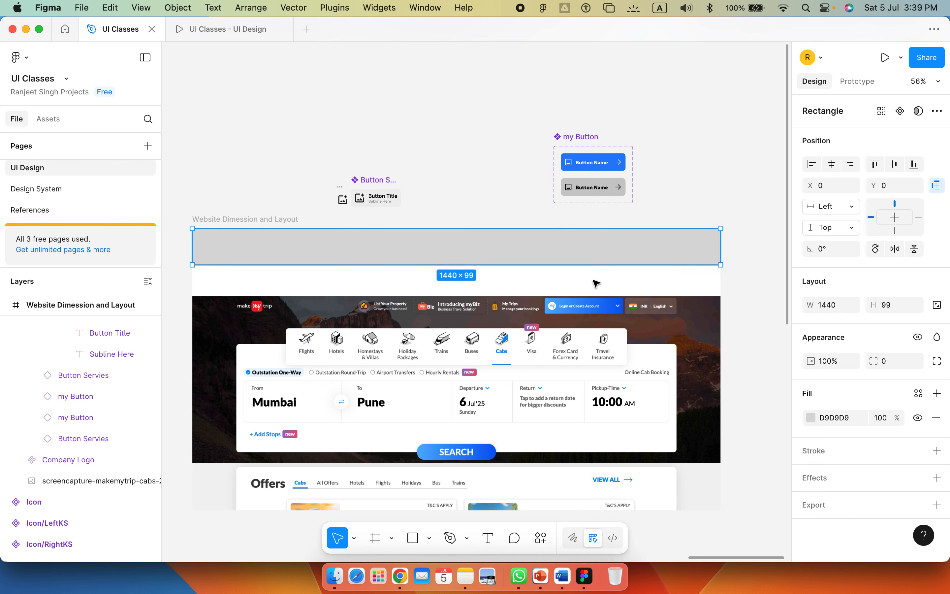
key(super+bracketleft)
key(super+bracketleft)
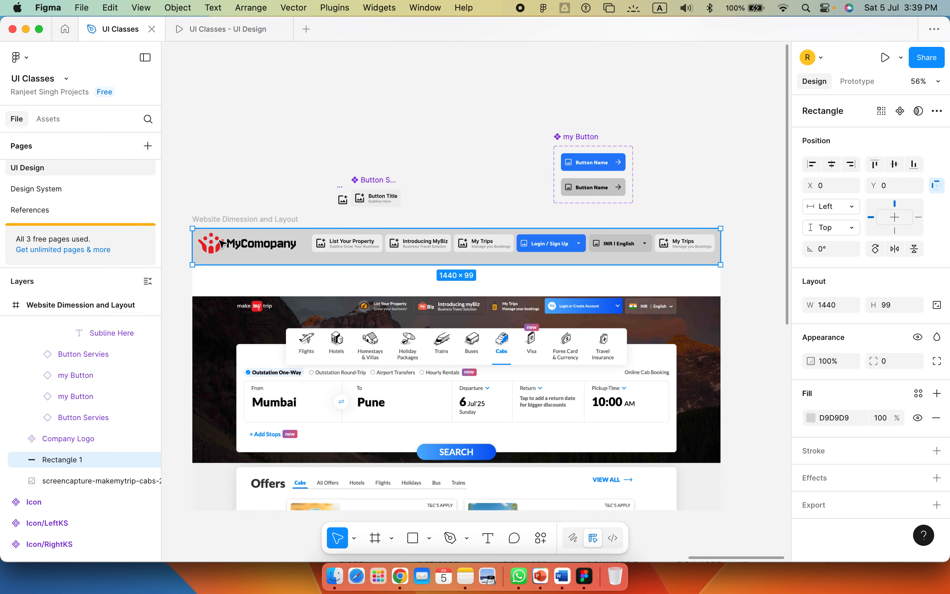
- Combine the company logo, button row and background rectangle into one component named Main Nav
drag(184, 216, 717, 277)
scroll(495, 351, up, 2)
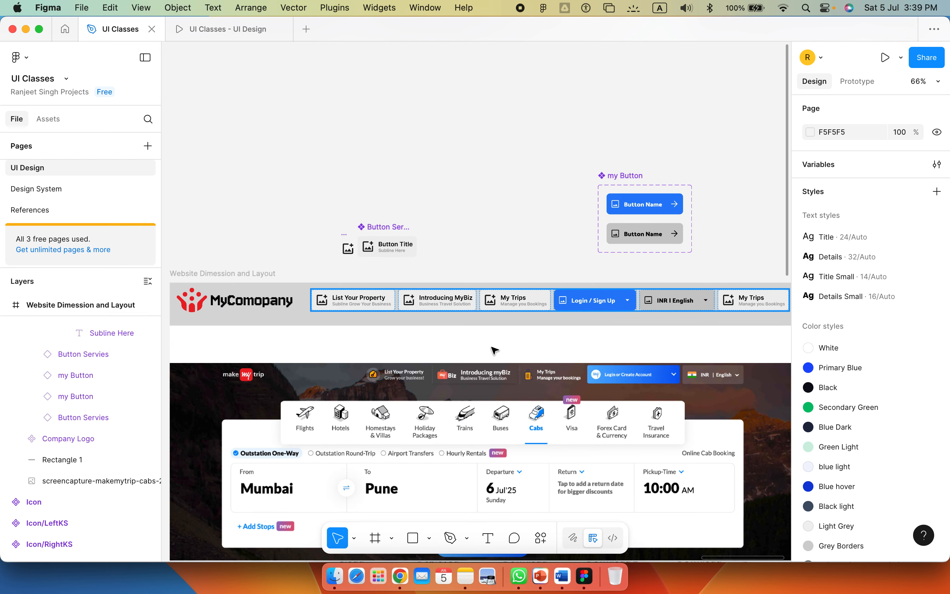
click(491, 350)
drag(256, 338, 768, 298)
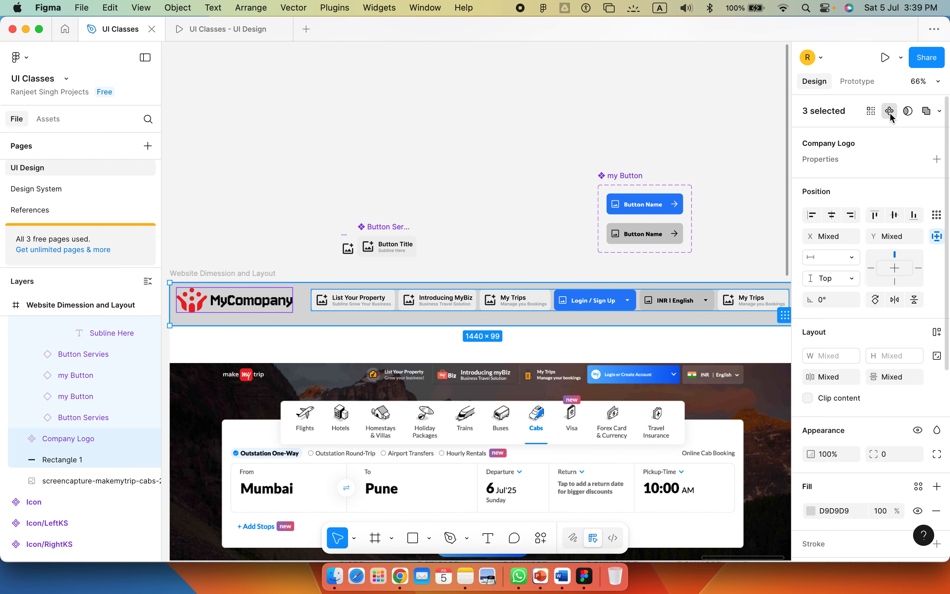
key(super+alt+k)
double_click(829, 111)
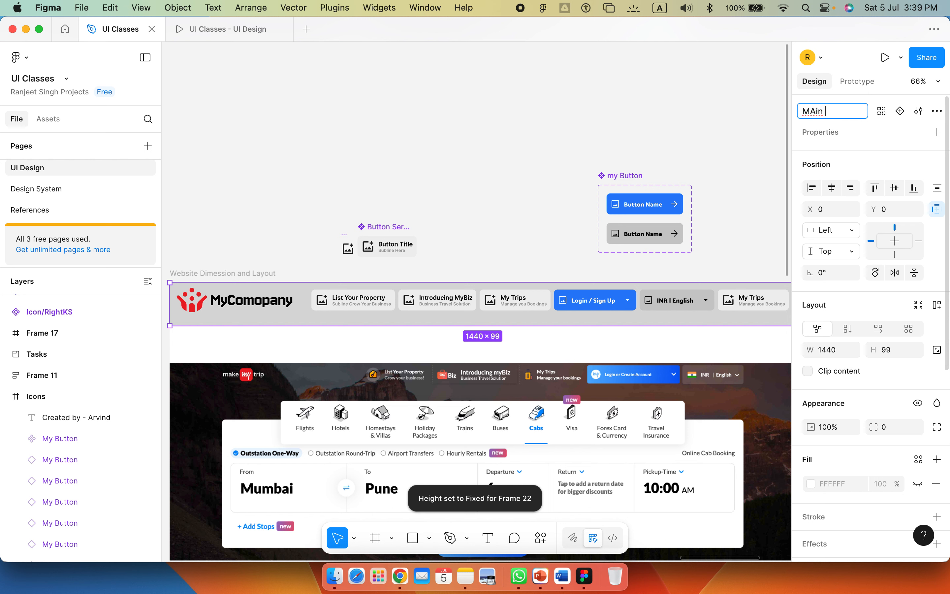
text(Nav)
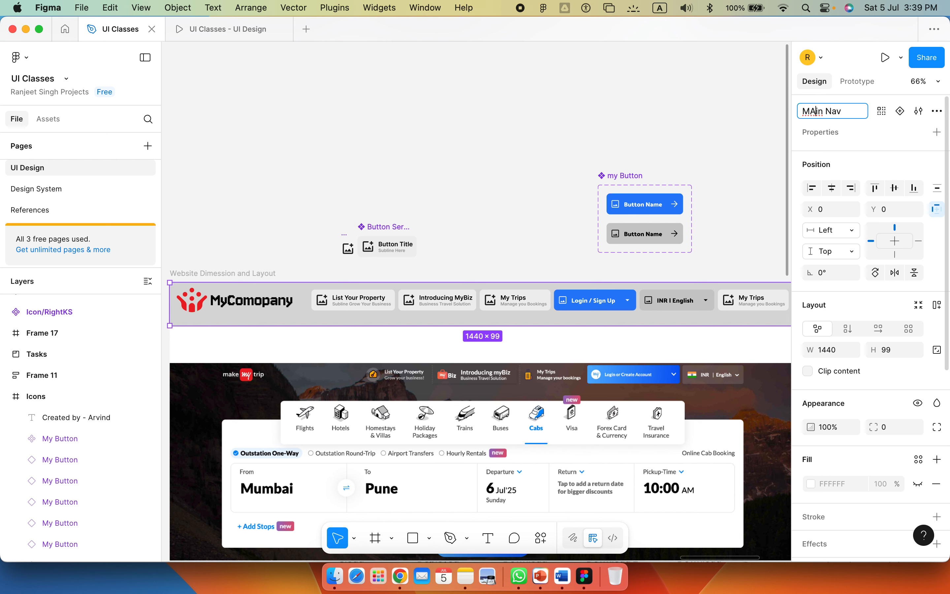
key(BackSpace)
text(a)
key(Return)
- Add auto layout to the Main Nav component and deselect it
click(938, 307)
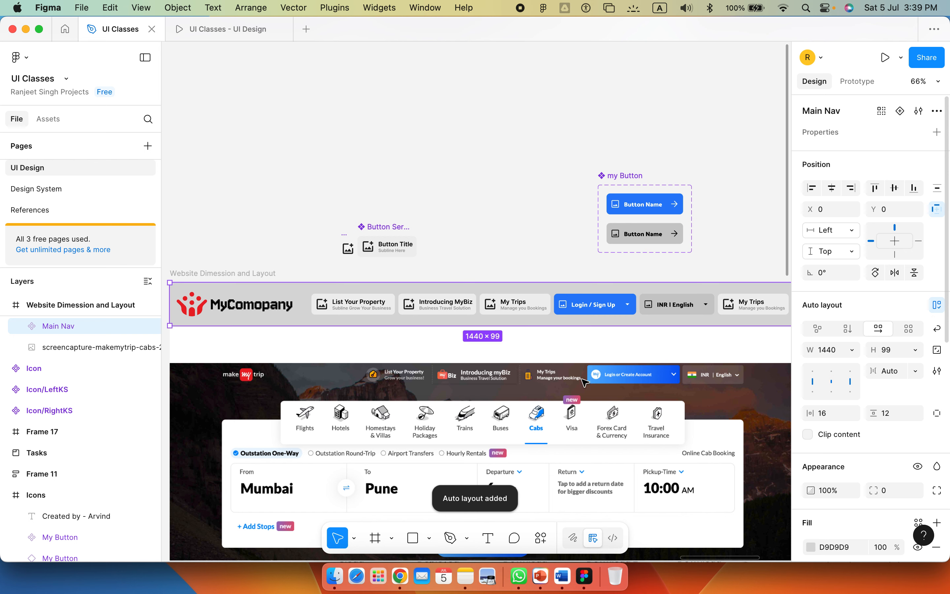
scroll(389, 305, right, 5)
scroll(389, 304, left, 5)
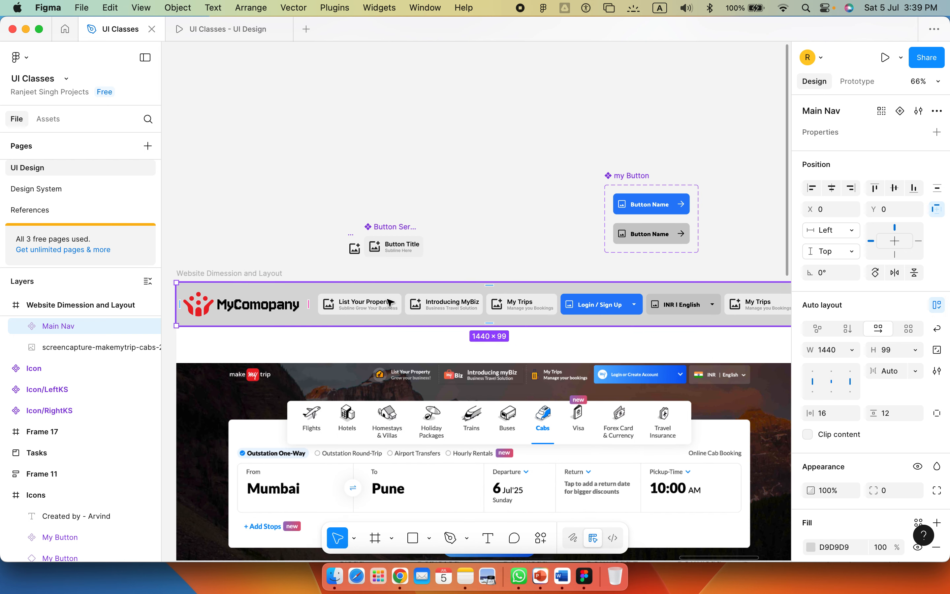
click(240, 353)
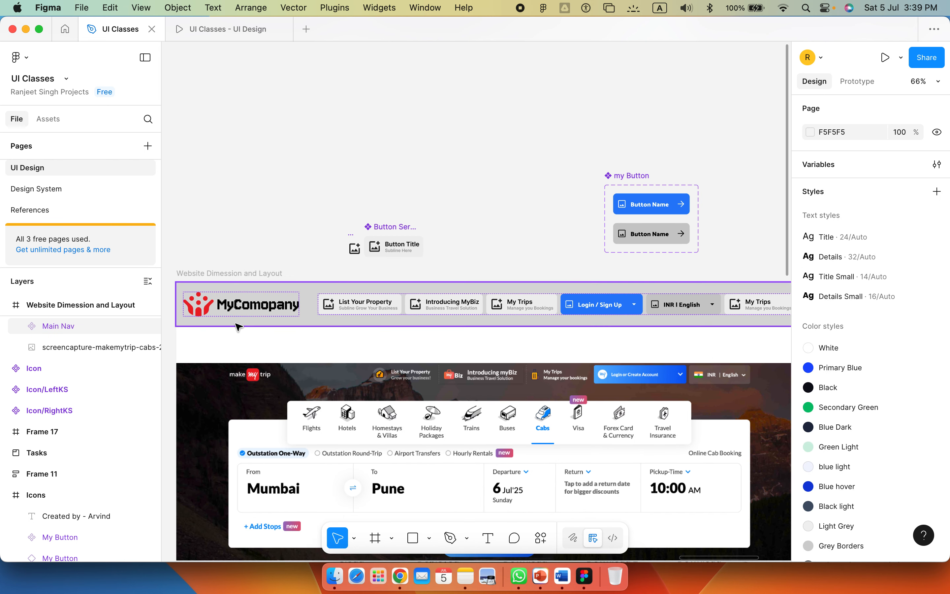
- Change the visible grey fill of the Main Nav component to light blue DEECFF
click(238, 326)
scroll(915, 425, down, 10)
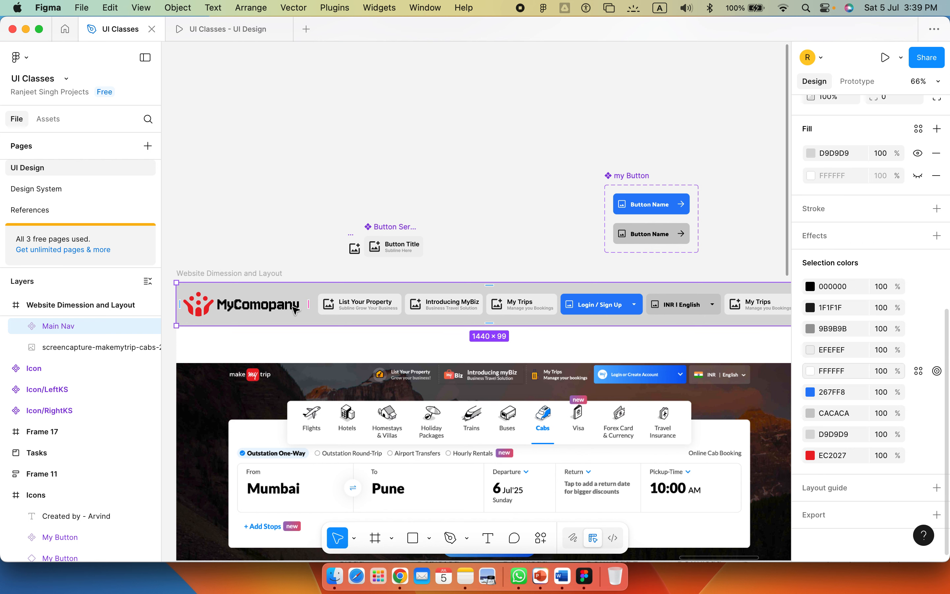
click(218, 324)
scroll(890, 310, up, 3)
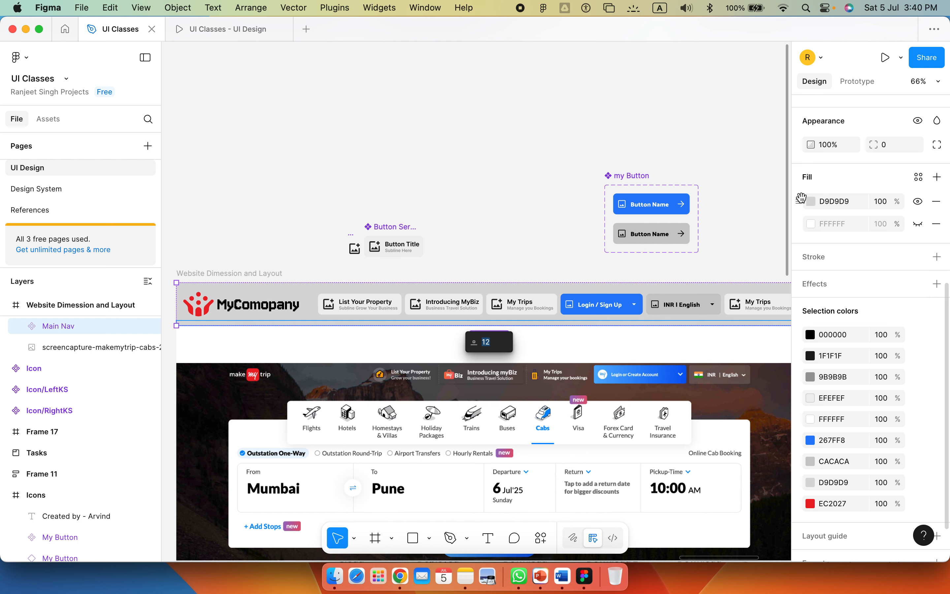
click(812, 201)
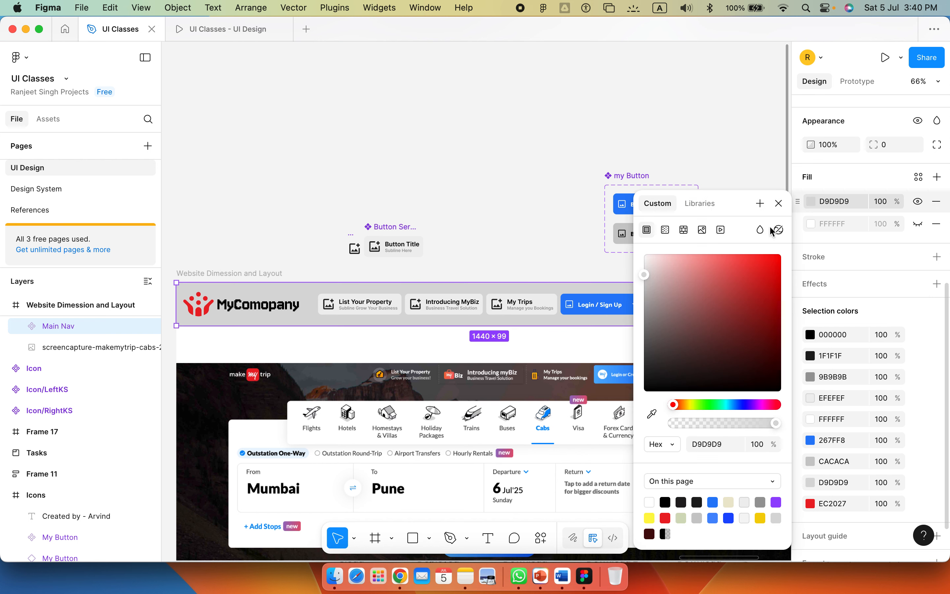
click(724, 401)
click(653, 254)
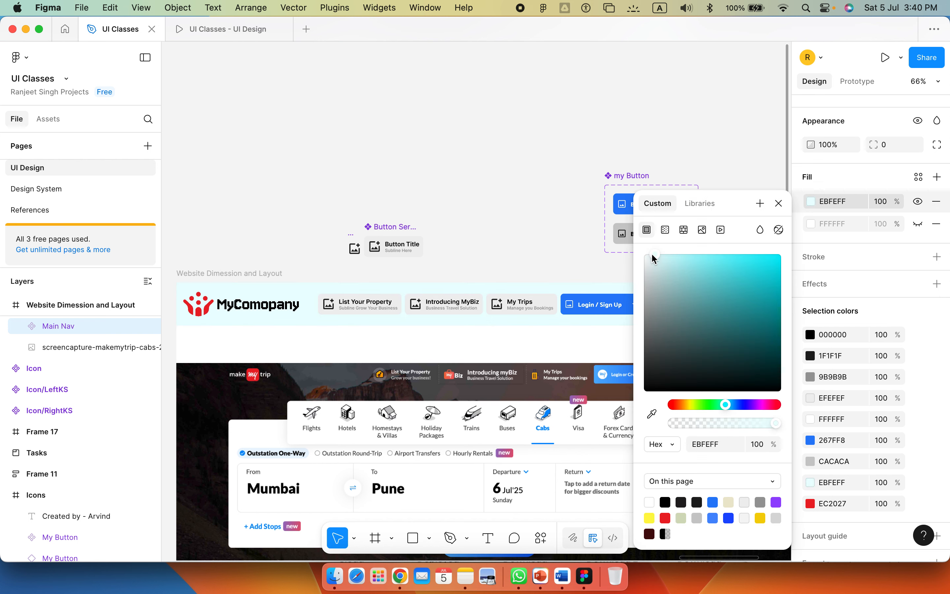
drag(653, 254, 650, 254)
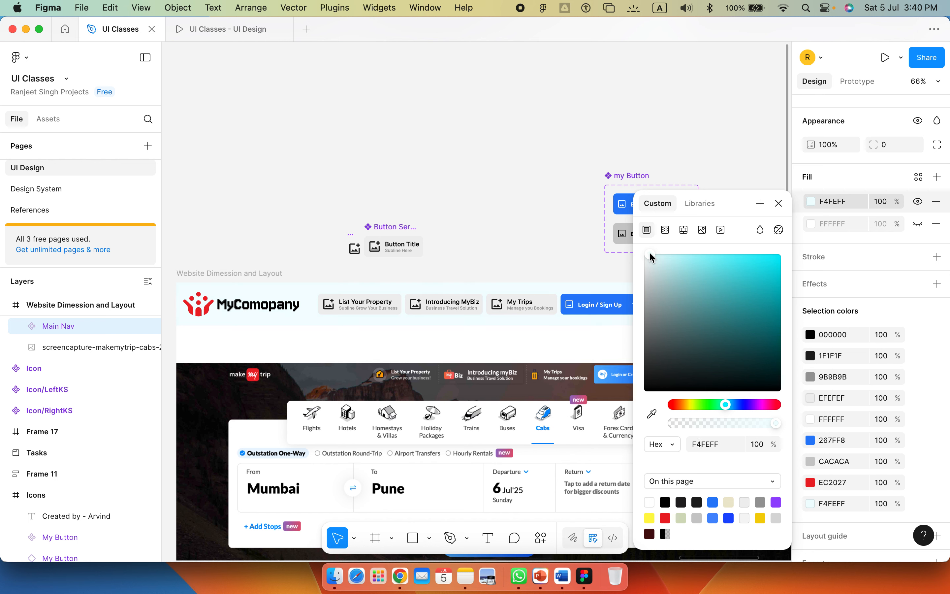
click(736, 406)
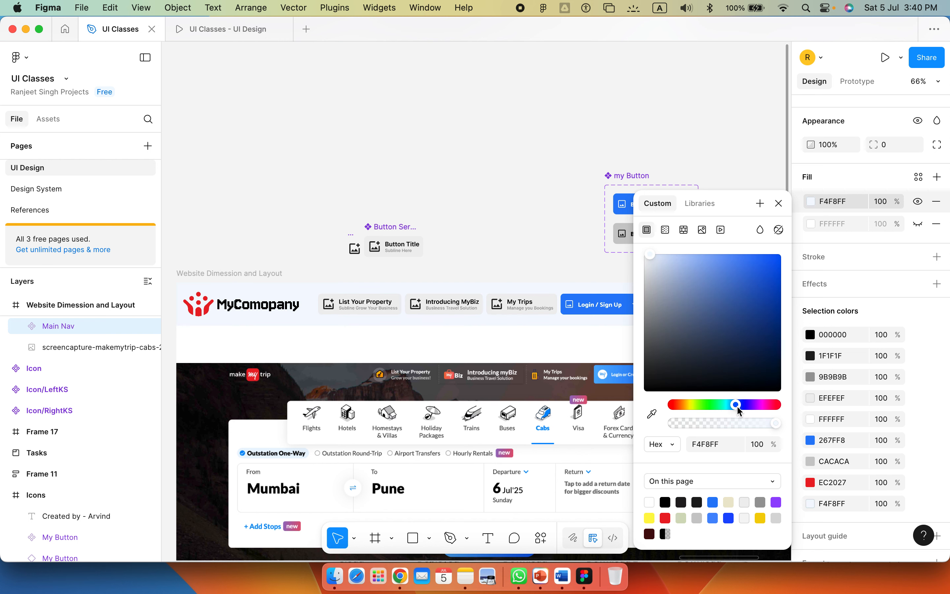
drag(737, 405, 735, 407)
click(671, 254)
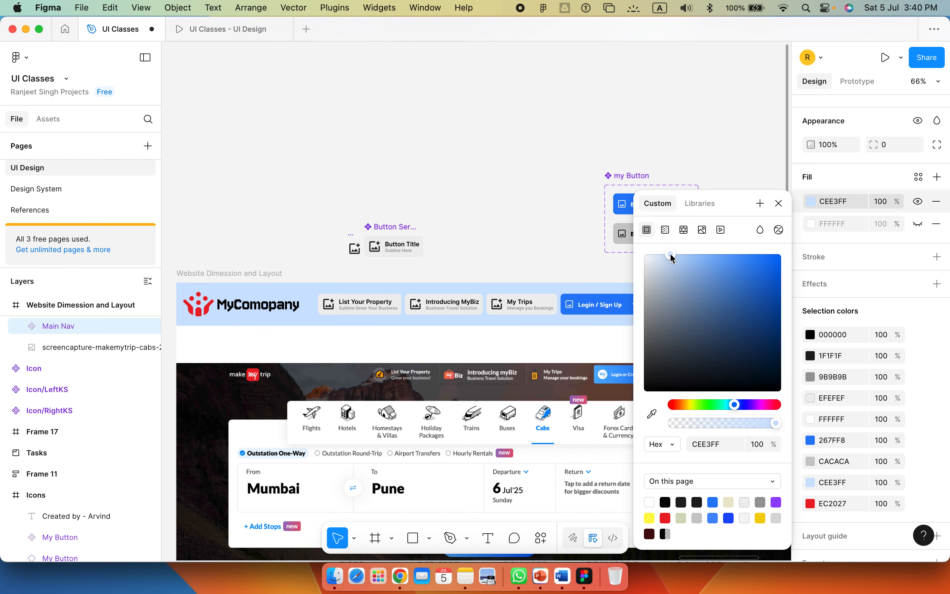
click(662, 255)
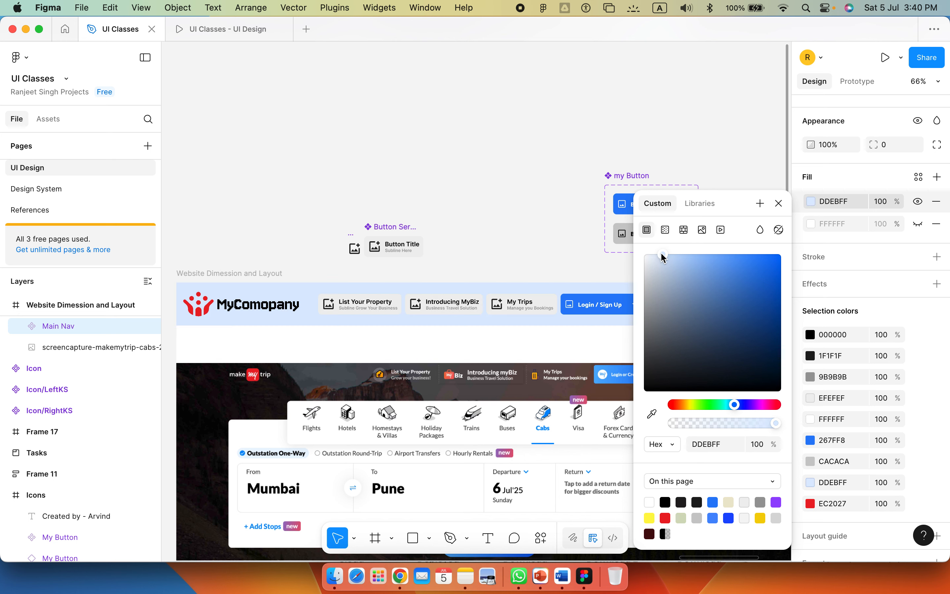
click(773, 204)
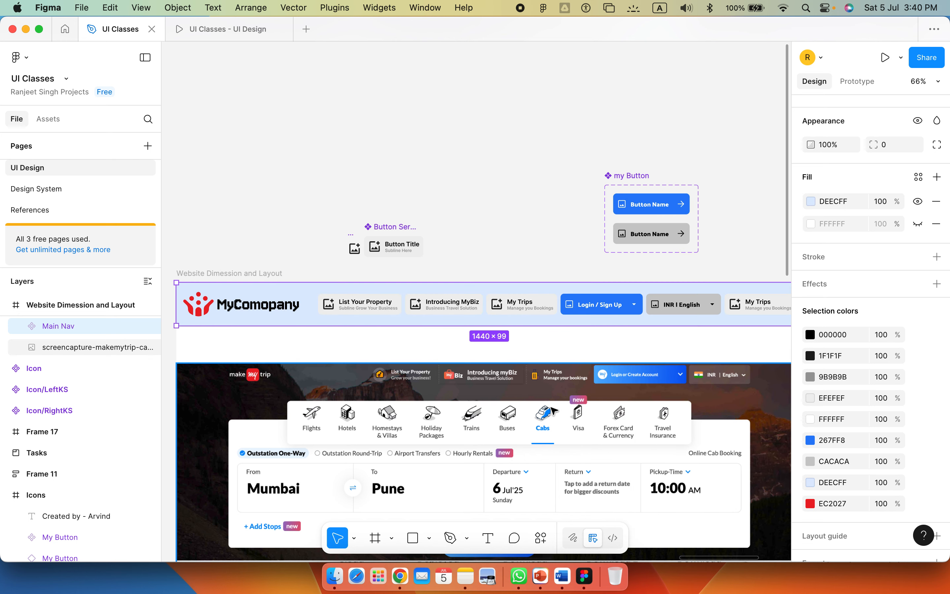
- Apply the White color style as the fill of the Button Servies main component
scroll(326, 192, right, 3)
scroll(326, 192, down, 2)
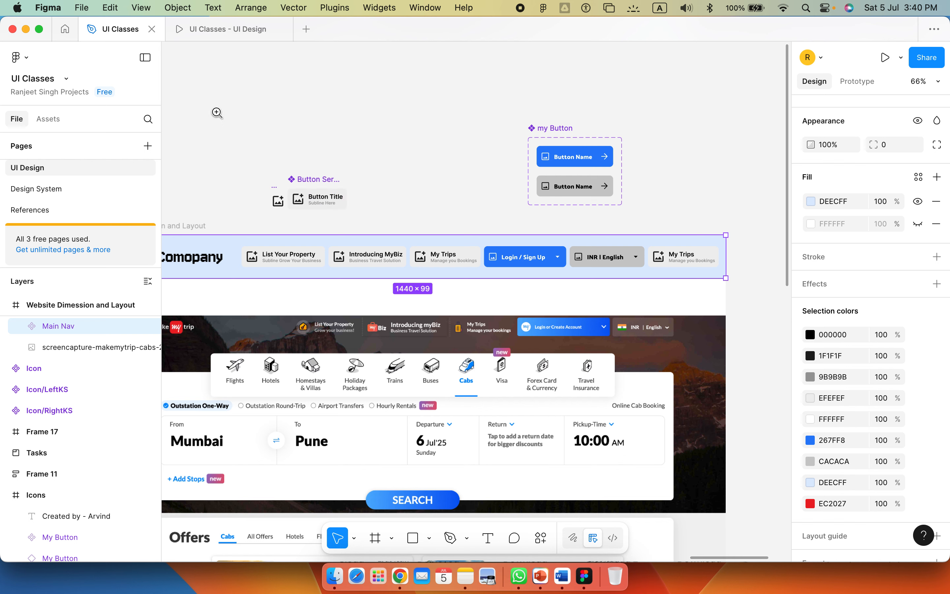
drag(206, 104, 648, 355)
scroll(456, 344, down, 2)
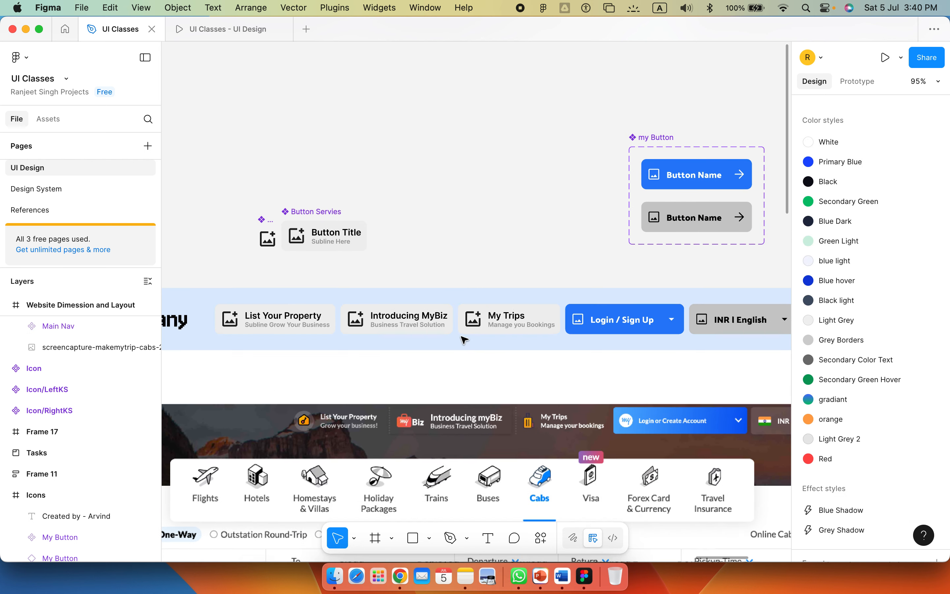
click(324, 224)
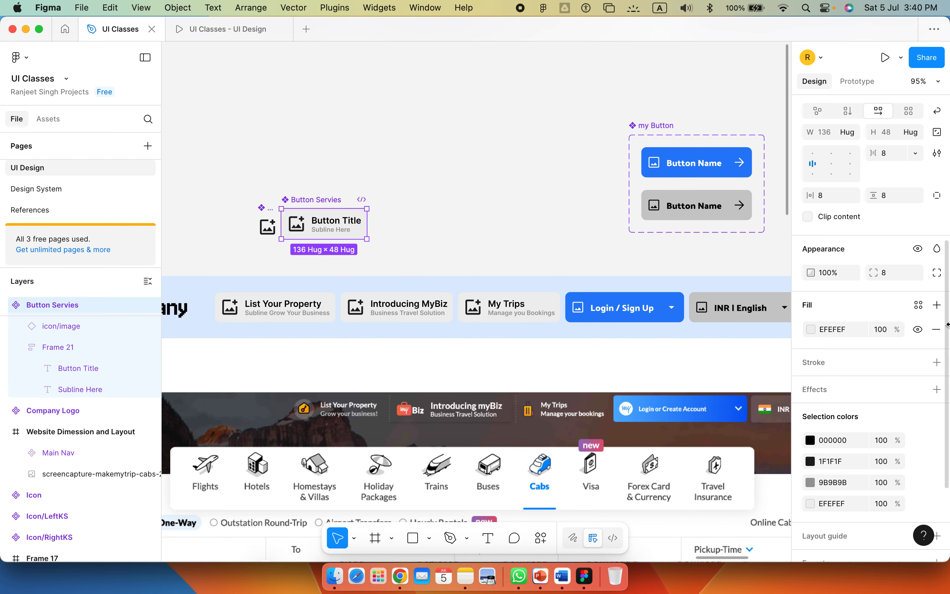
click(919, 304)
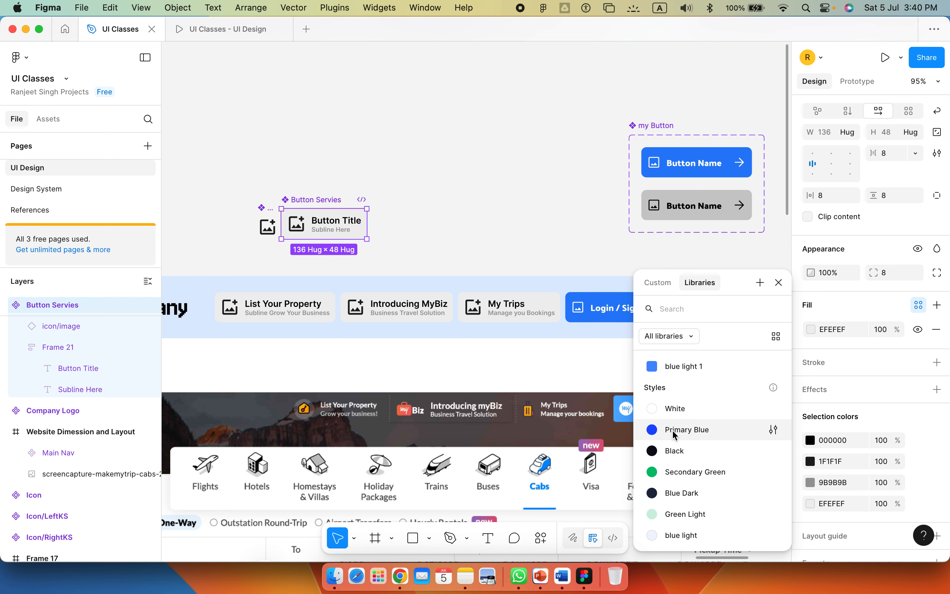
click(671, 410)
- Apply the White color style to the fill of the my Button component's Secondary variant and deselect it
scroll(544, 212, right, 5)
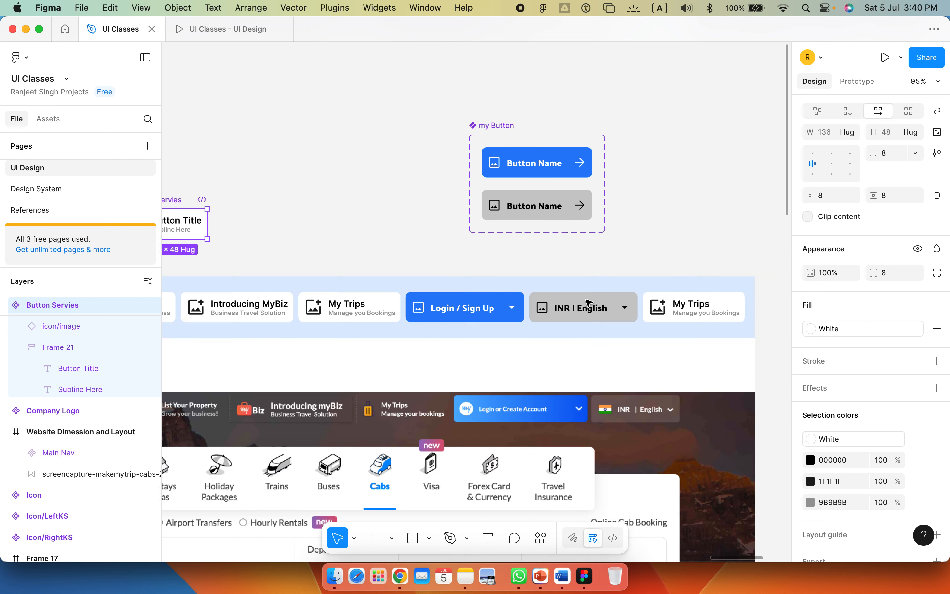
click(544, 212)
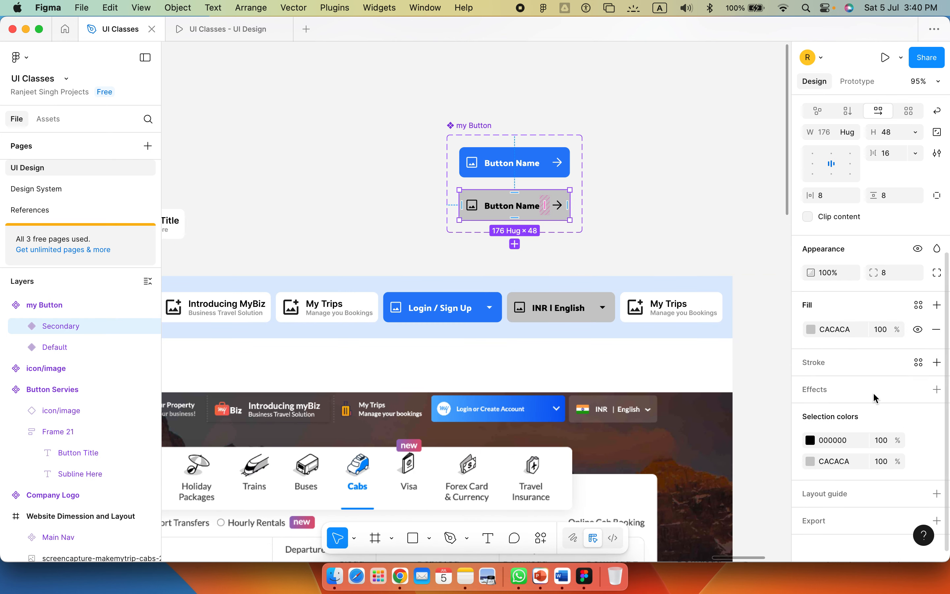
click(919, 305)
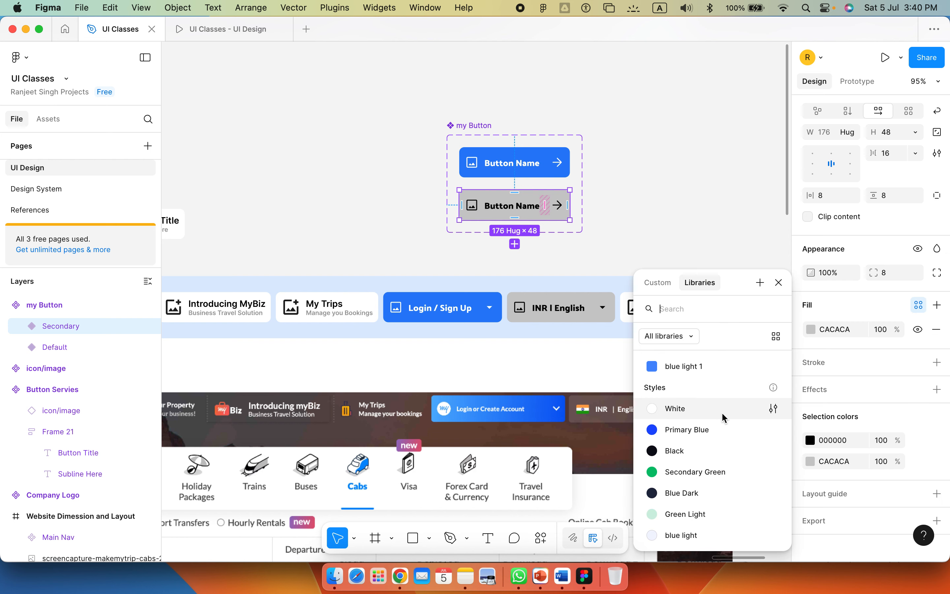
click(674, 408)
click(642, 157)
scroll(632, 445, right, 2)
scroll(637, 439, left, 10)
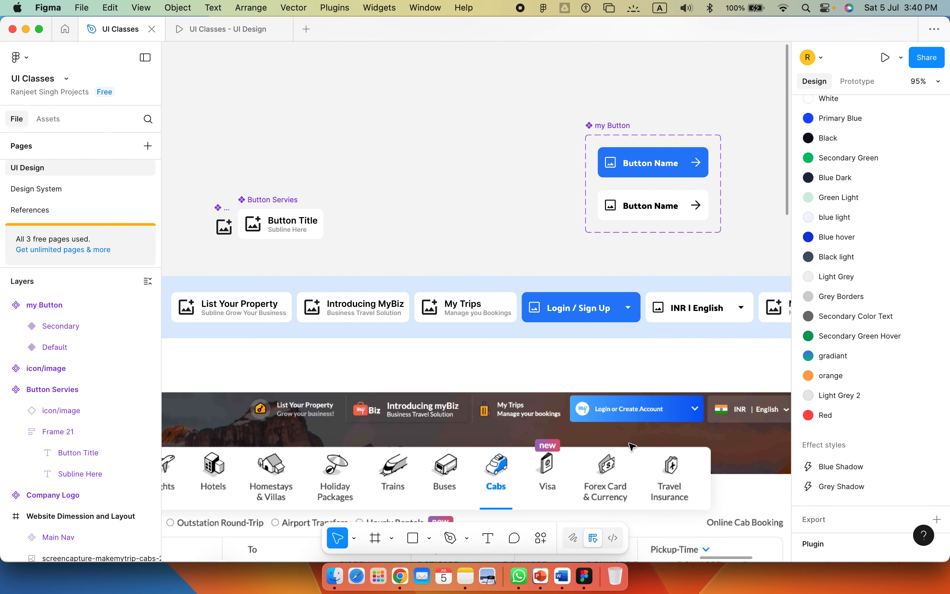
- Preview the website frame with its new header as a running prototype, and close the preview
scroll(633, 446, left, 4)
click(389, 272)
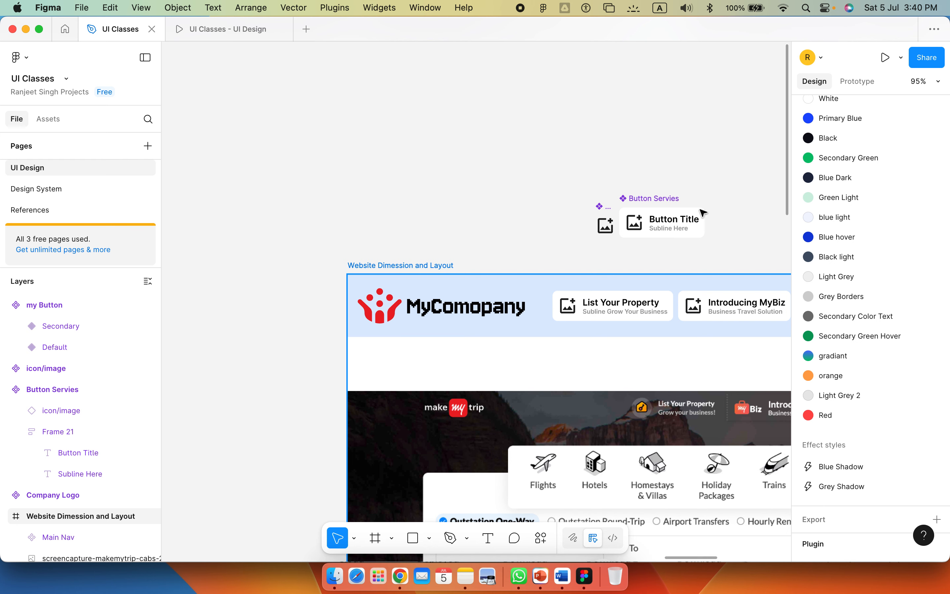
click(884, 58)
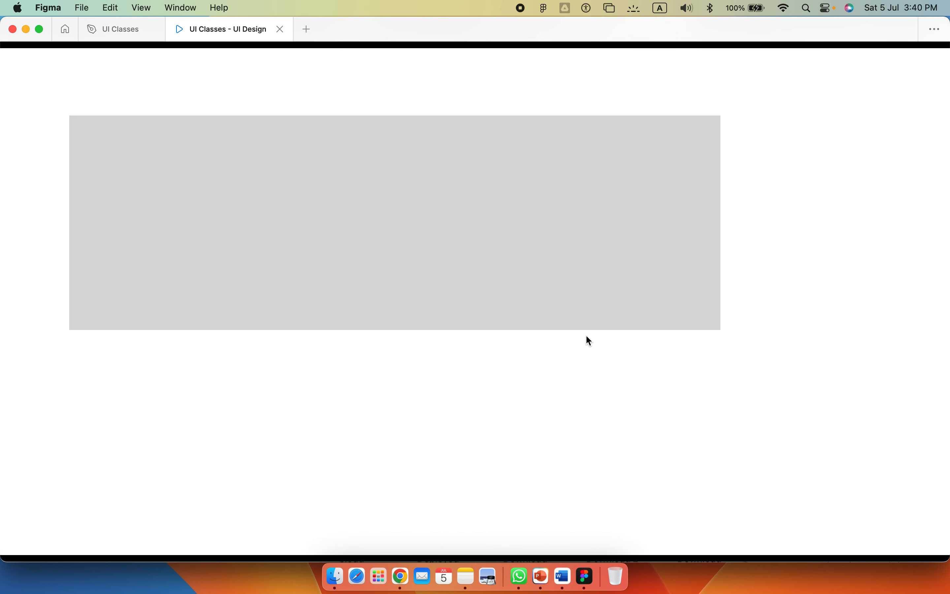
click(150, 37)
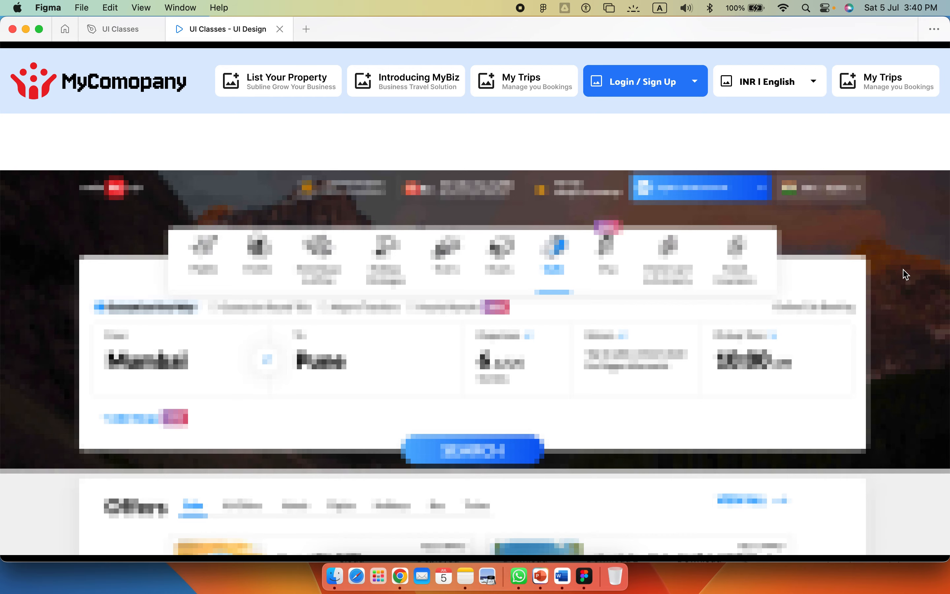
click(279, 29)
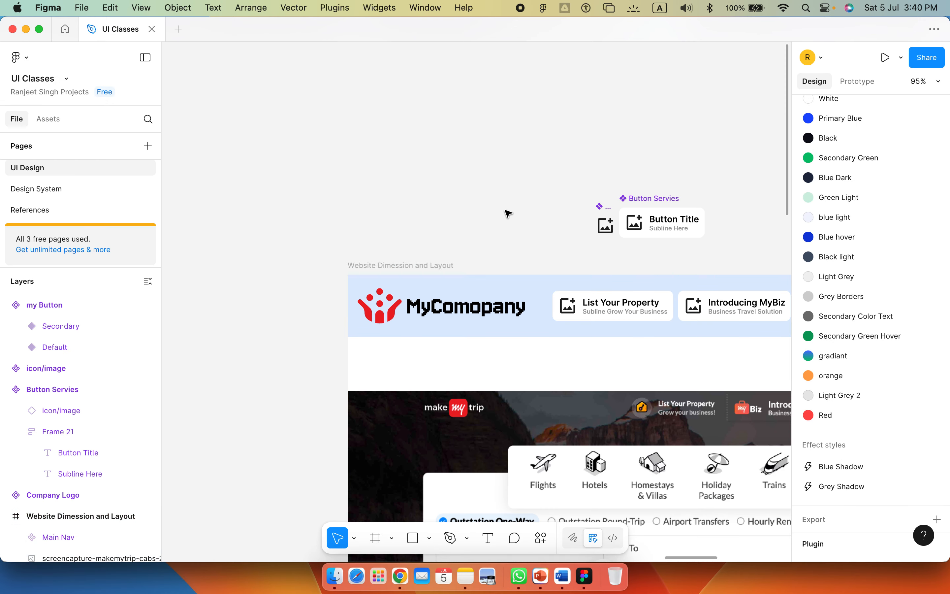